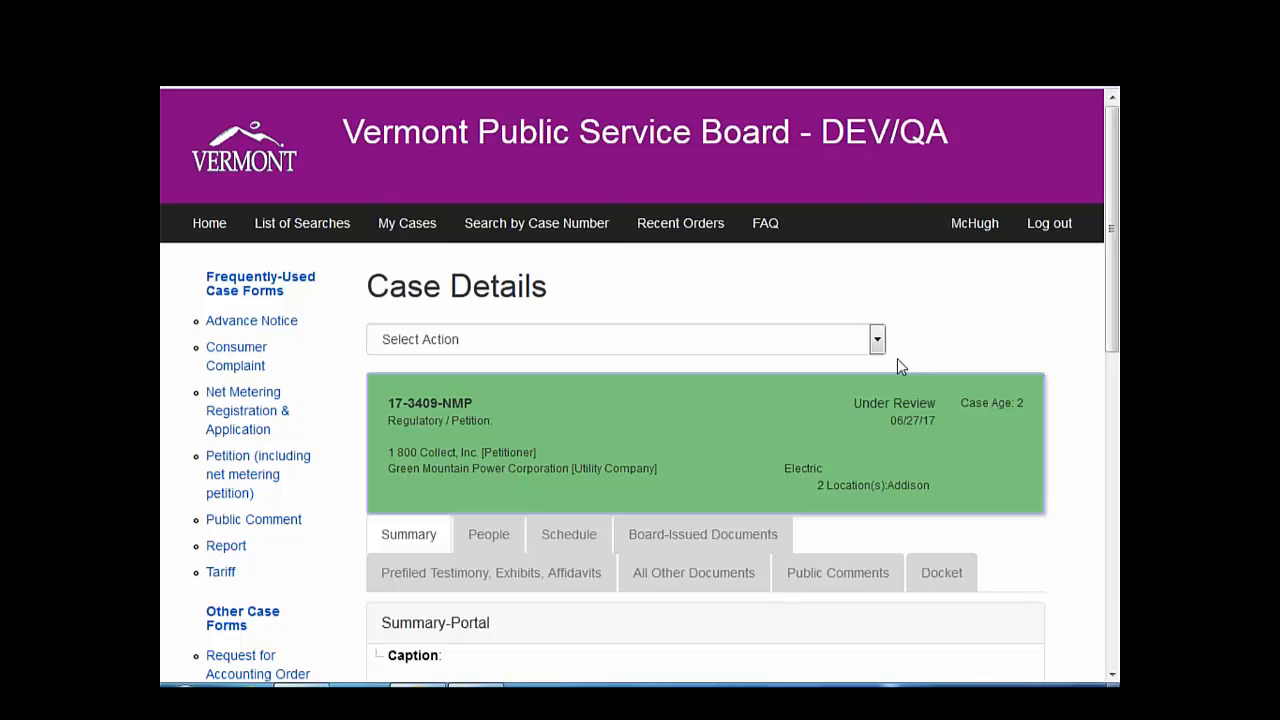
- Look up case 17-3409-NMP and open its case details
left_click(511, 225)
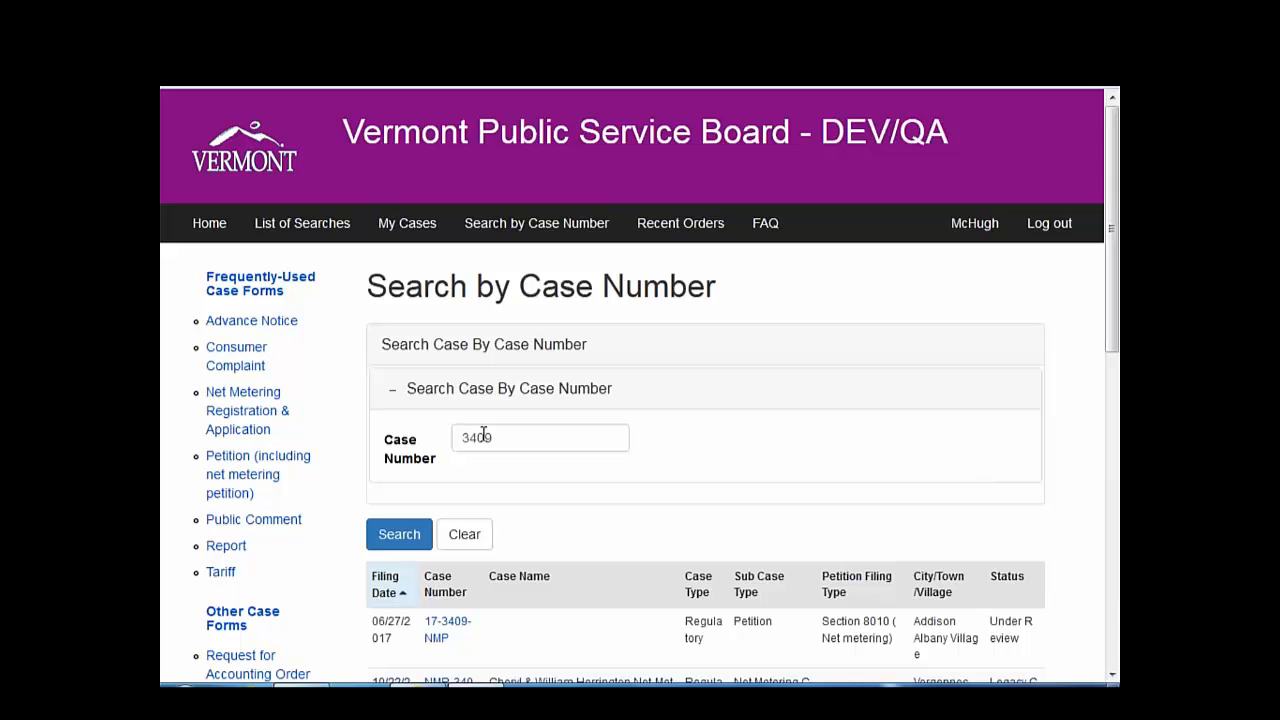
scroll(334, 571, "down", 1)
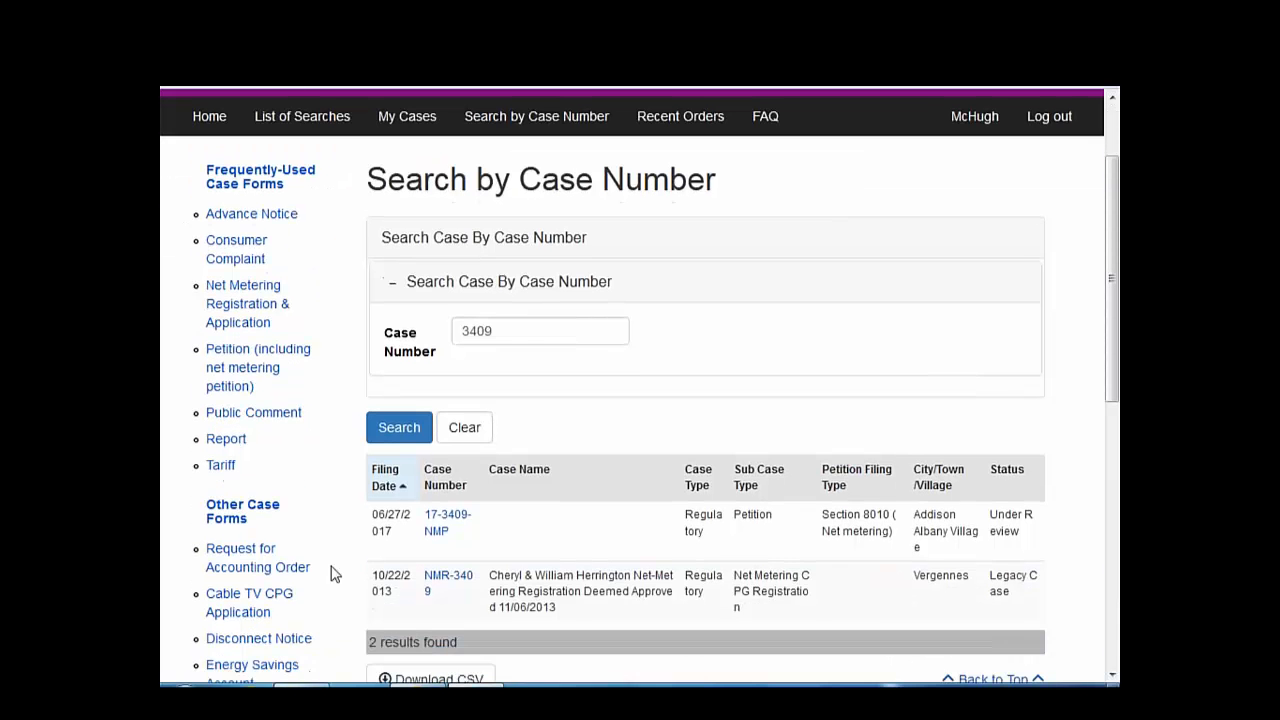
left_click(440, 524)
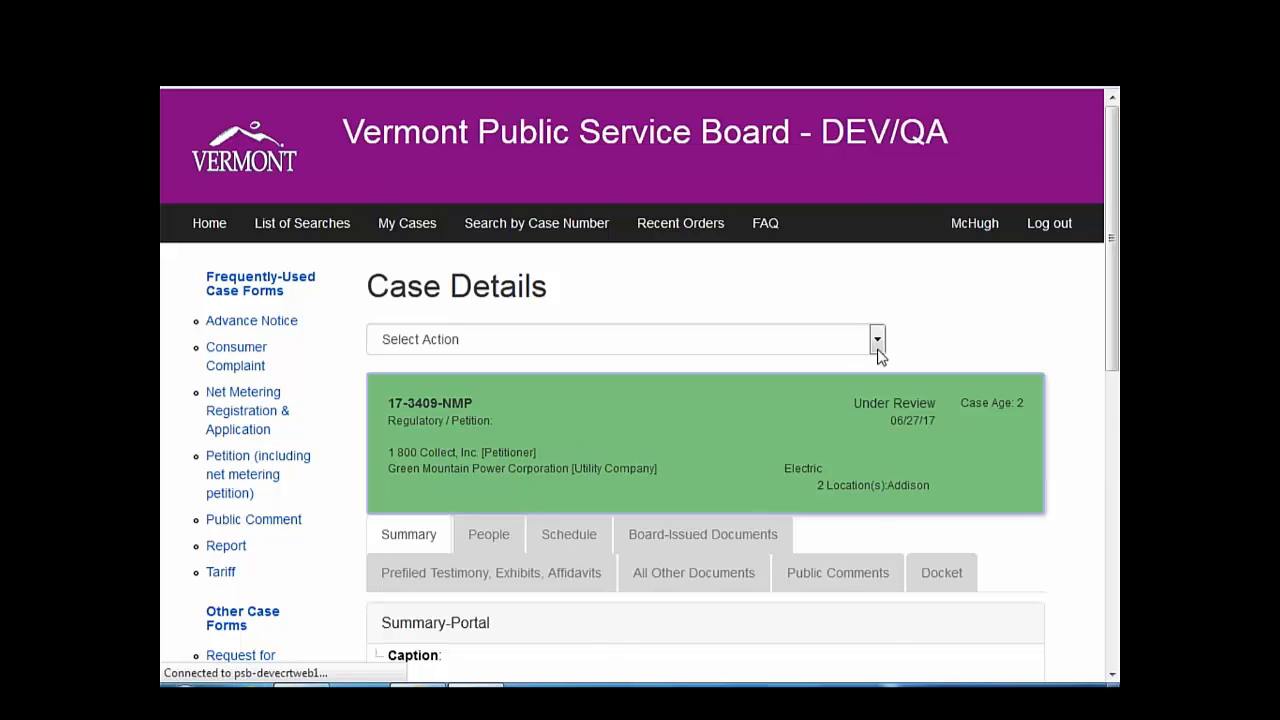
- Choose Add Public Comment from the case's Select Action menu
left_click(877, 342)
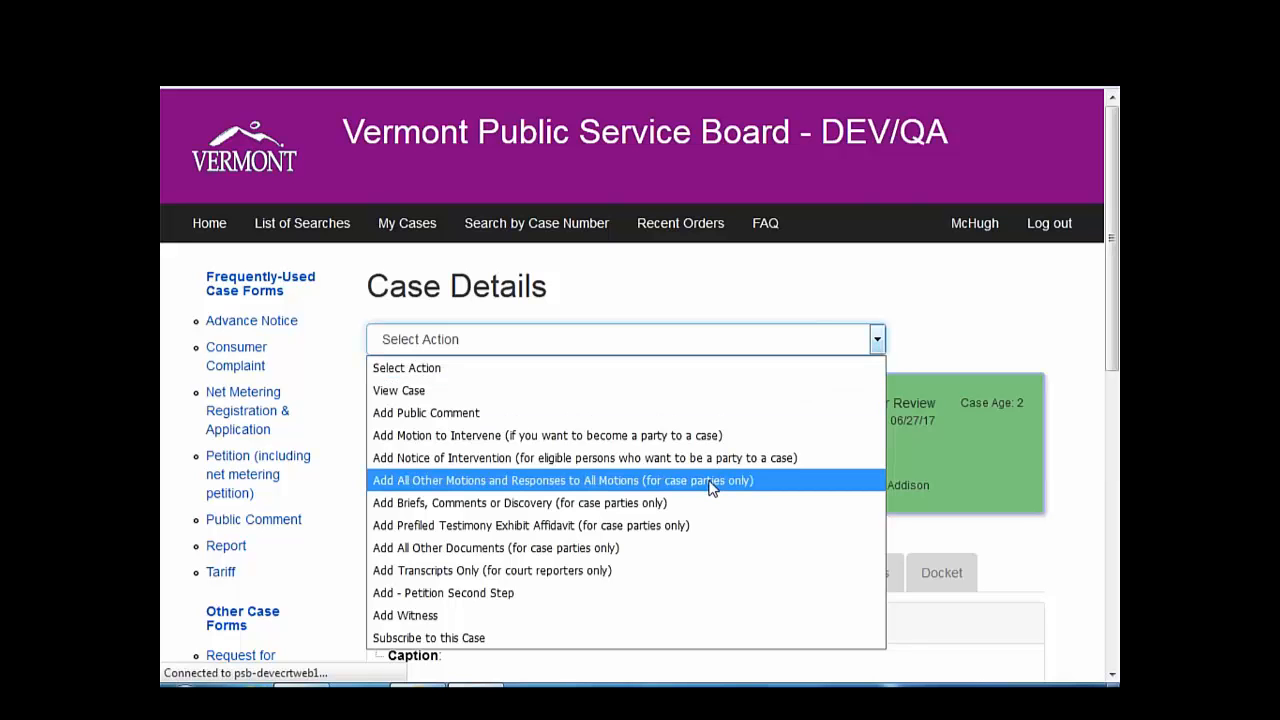
left_click(601, 413)
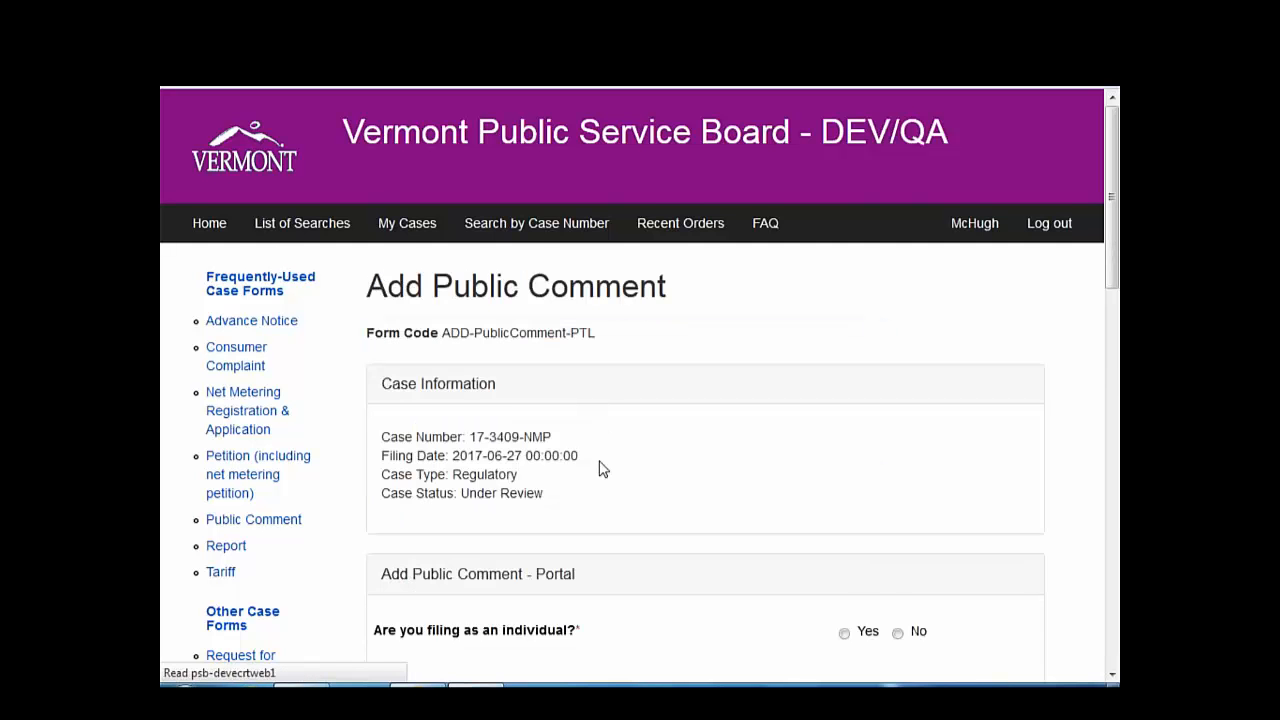
scroll(603, 472, "down", 1)
scroll(601, 471, "down", 2)
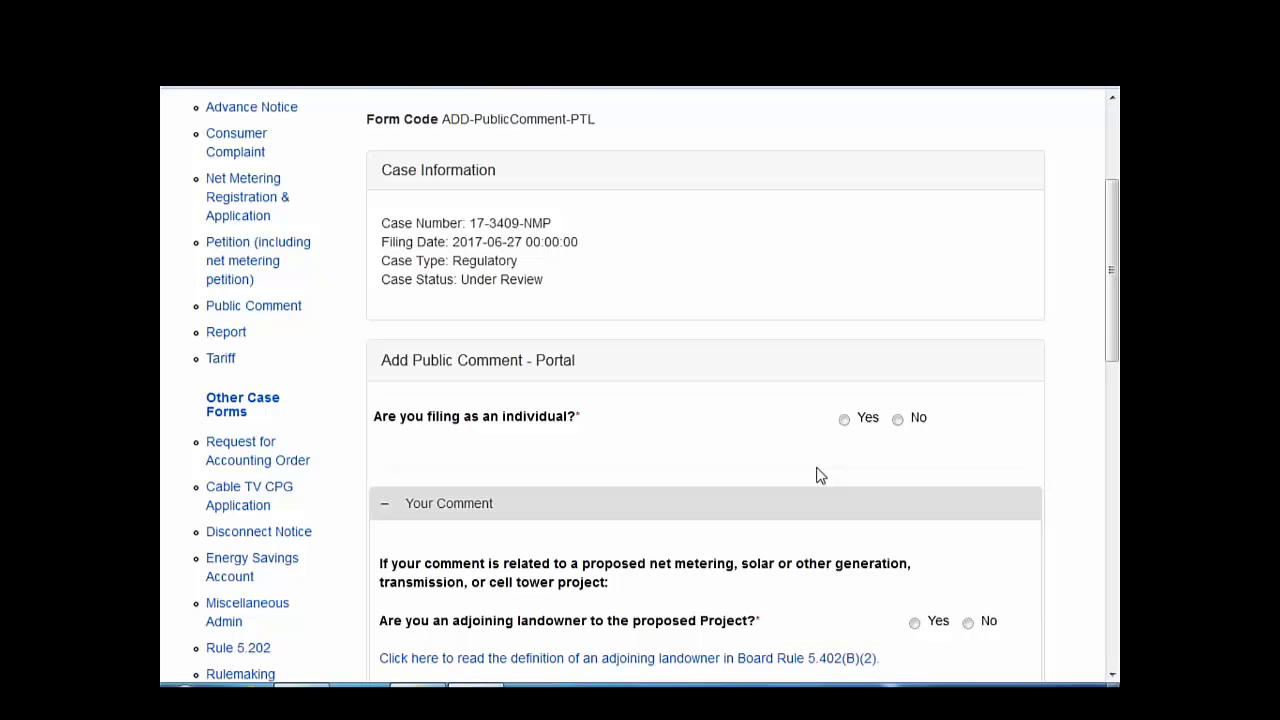
scroll(806, 492, "up", 3)
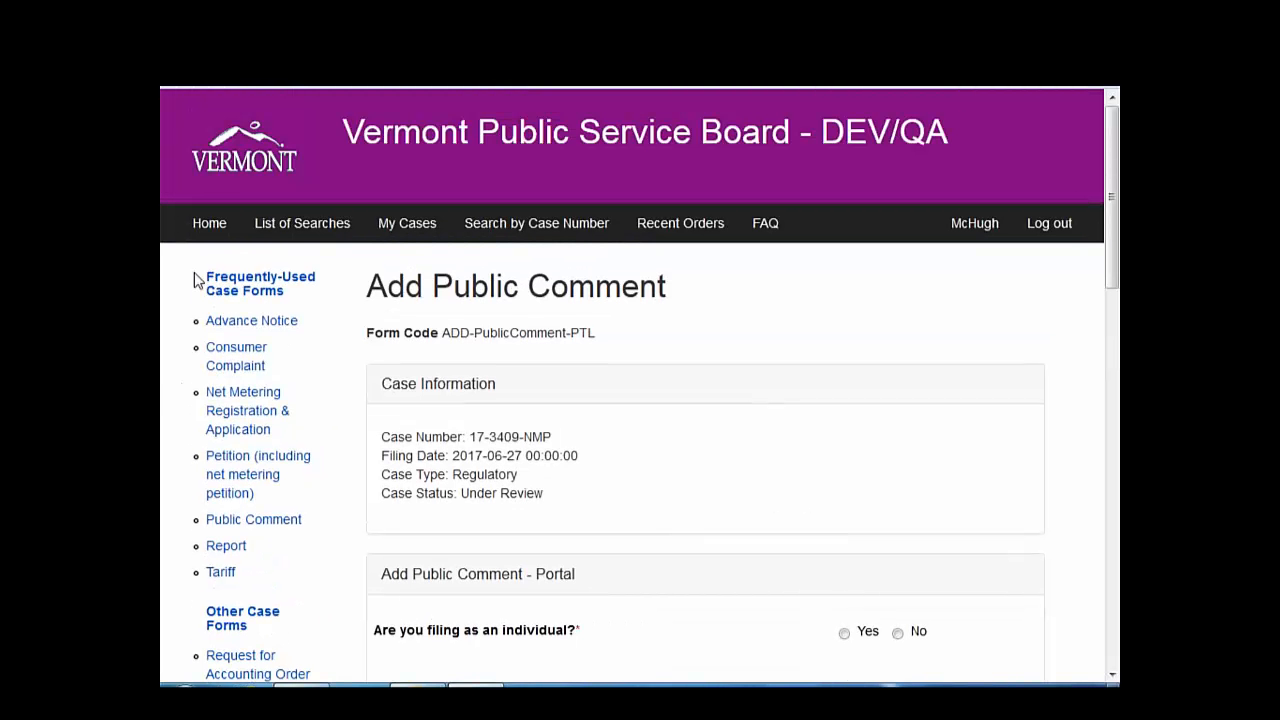
- From List of Searches, open the All Cases search under Case Searches
left_click(303, 226)
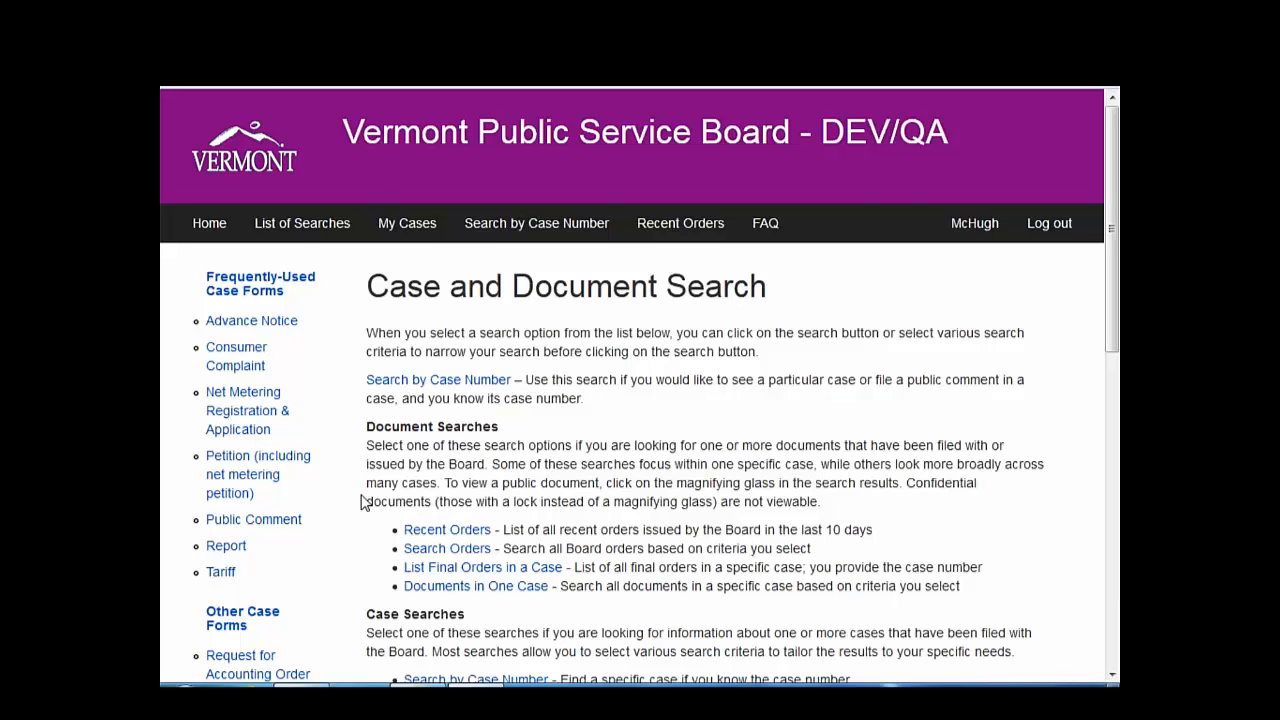
scroll(363, 502, "down", 2)
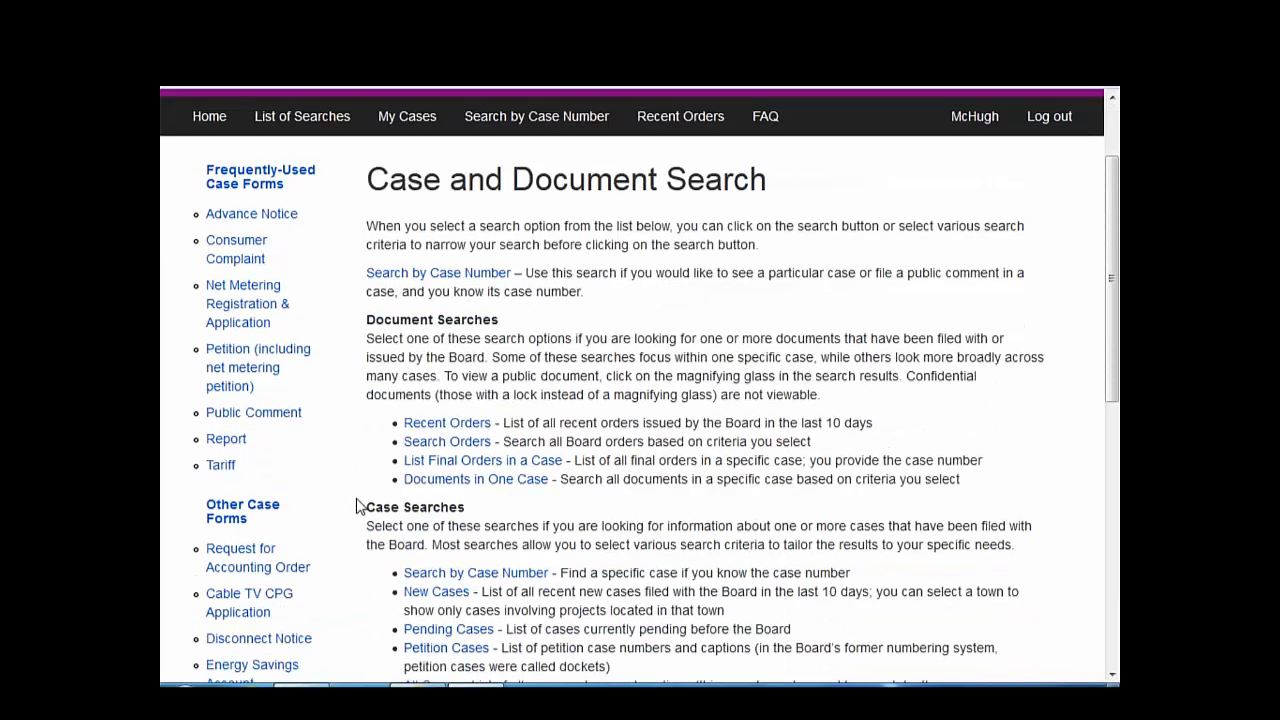
scroll(358, 506, "down", 2)
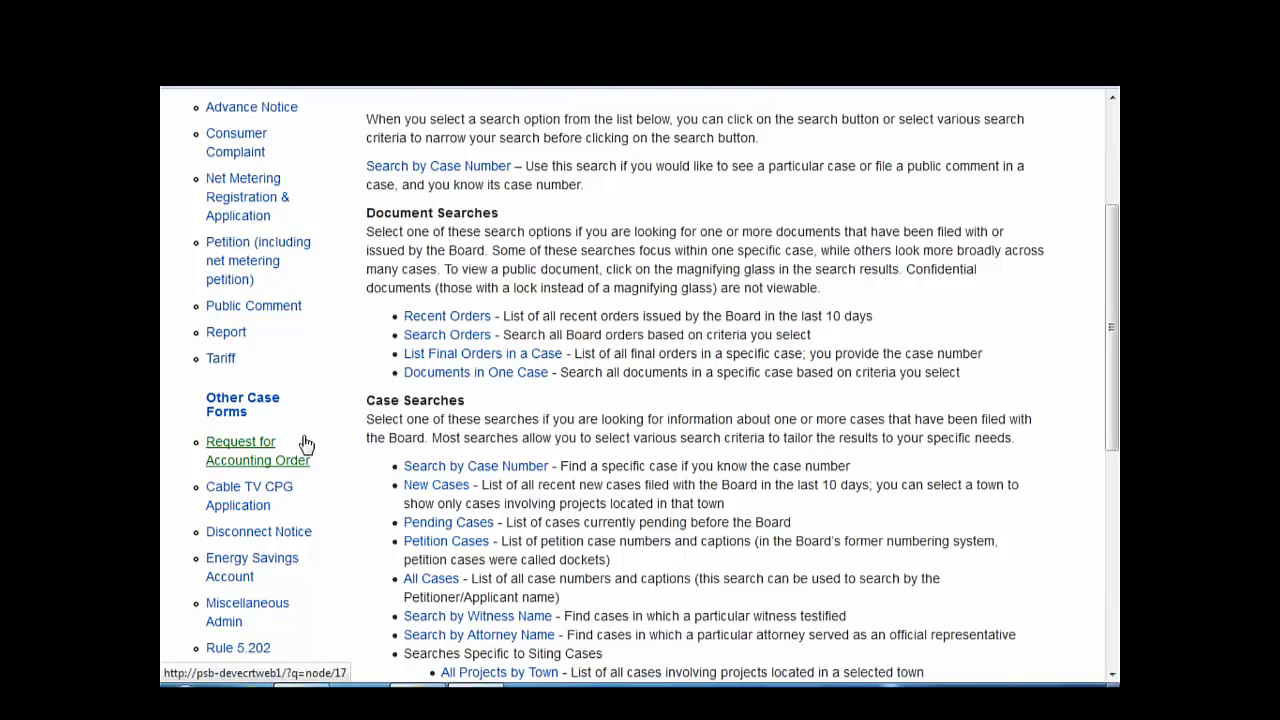
left_click(431, 579)
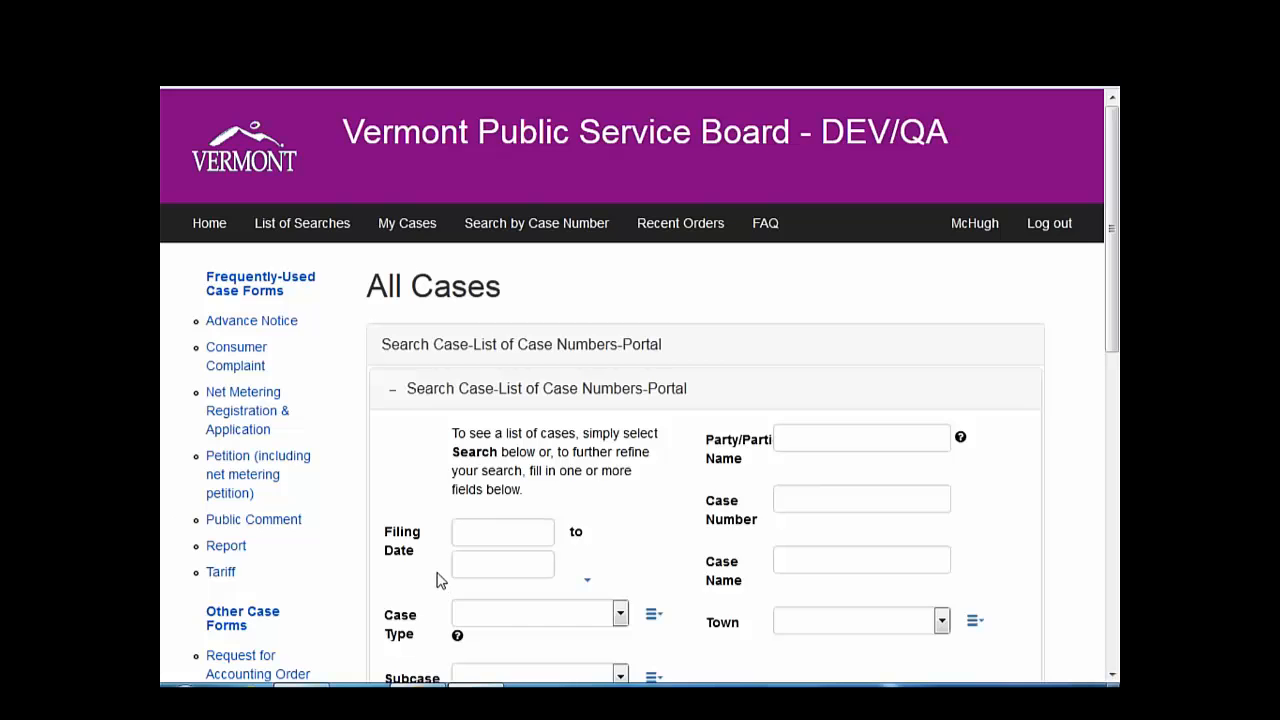
- Search cases by party name 'solar sense', finding 17-3407-NMR and 16-0031-NMP
scroll(433, 580, "down", 1)
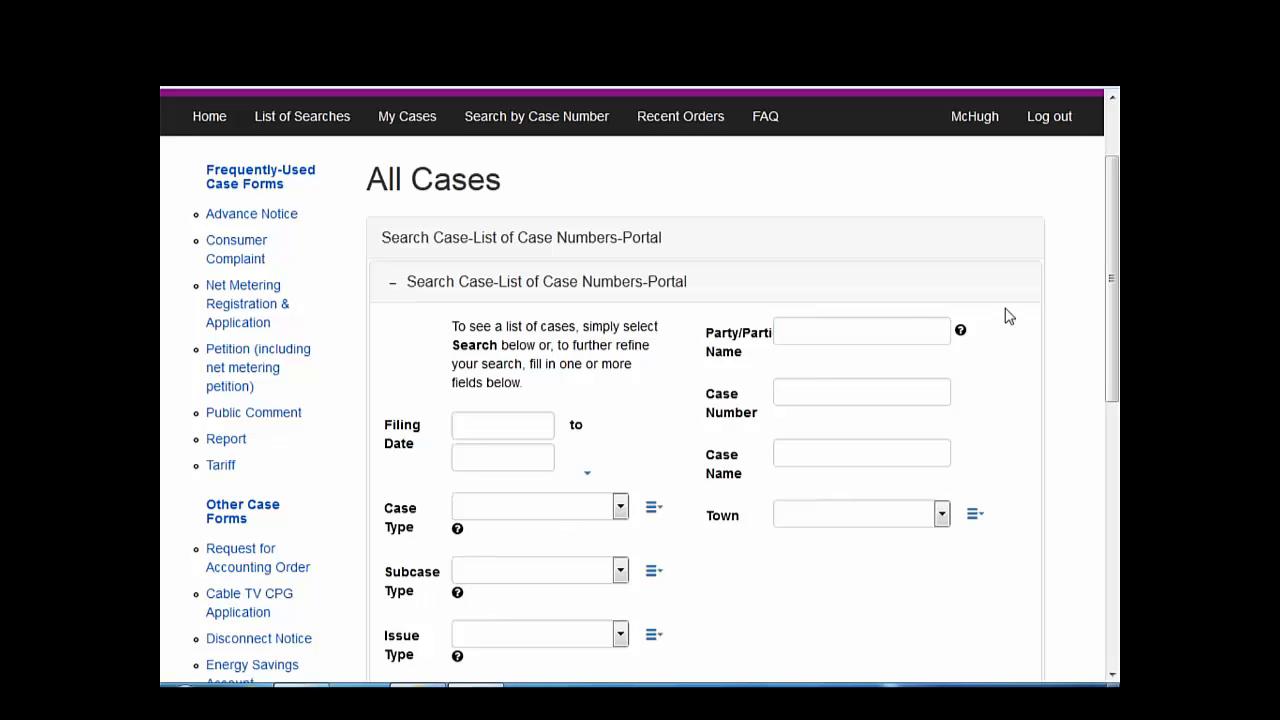
left_click(903, 331)
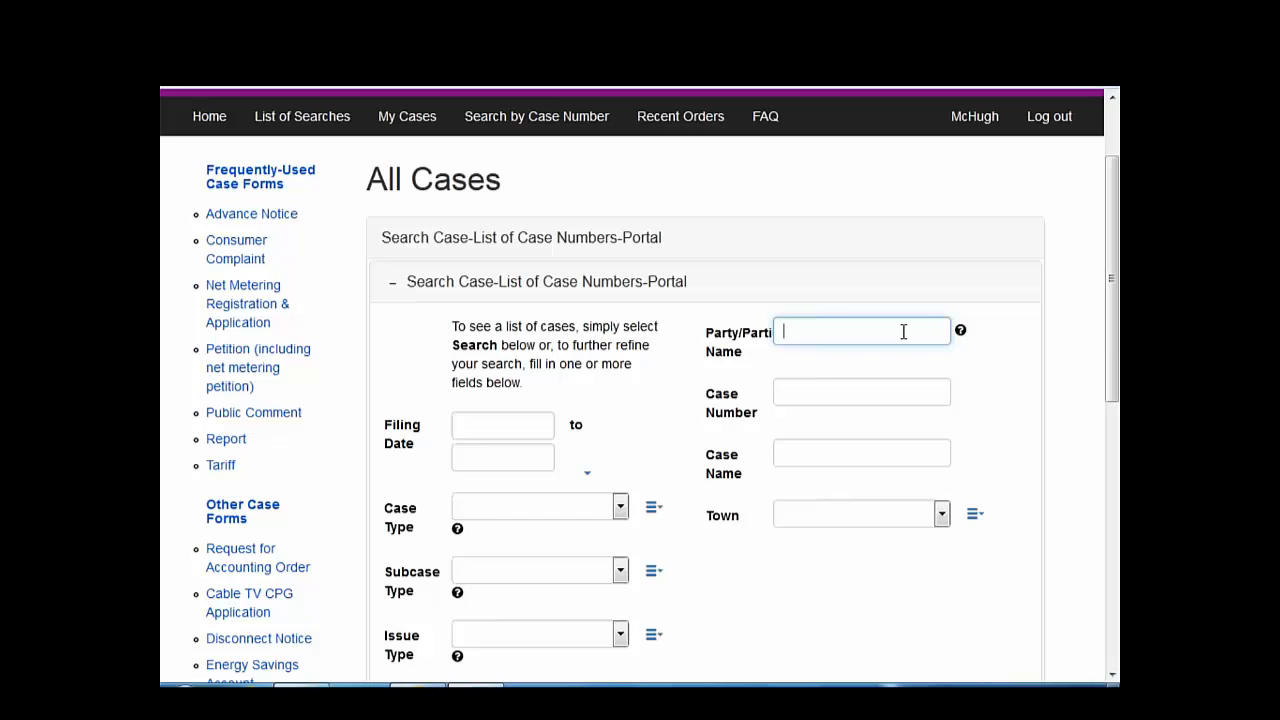
type("solar sense")
scroll(868, 430, "down", 2)
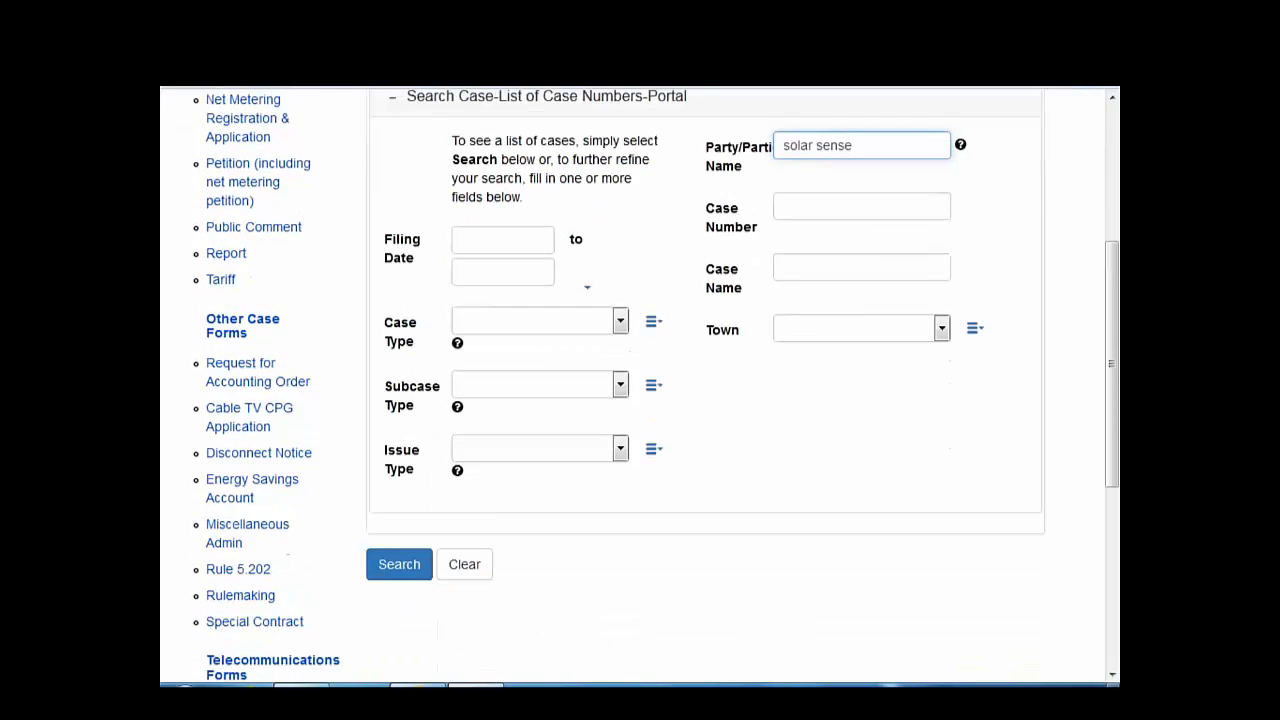
left_click(387, 548)
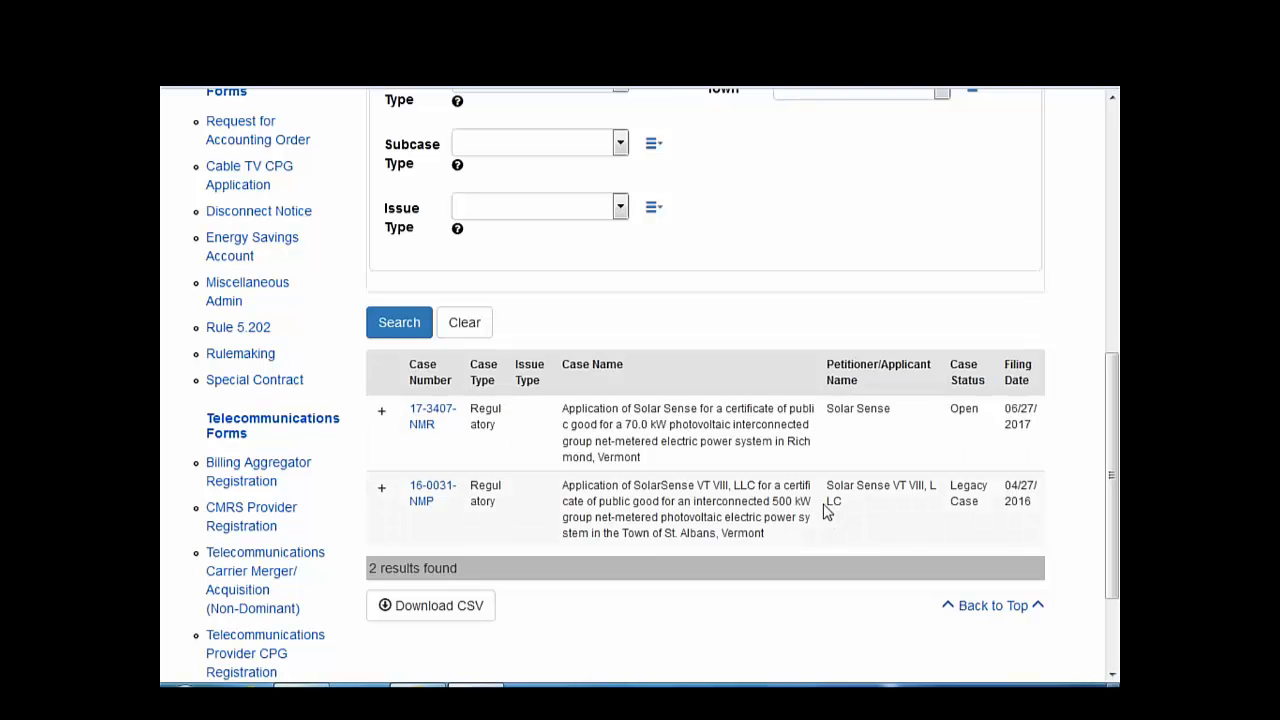
scroll(860, 486, "up", 3)
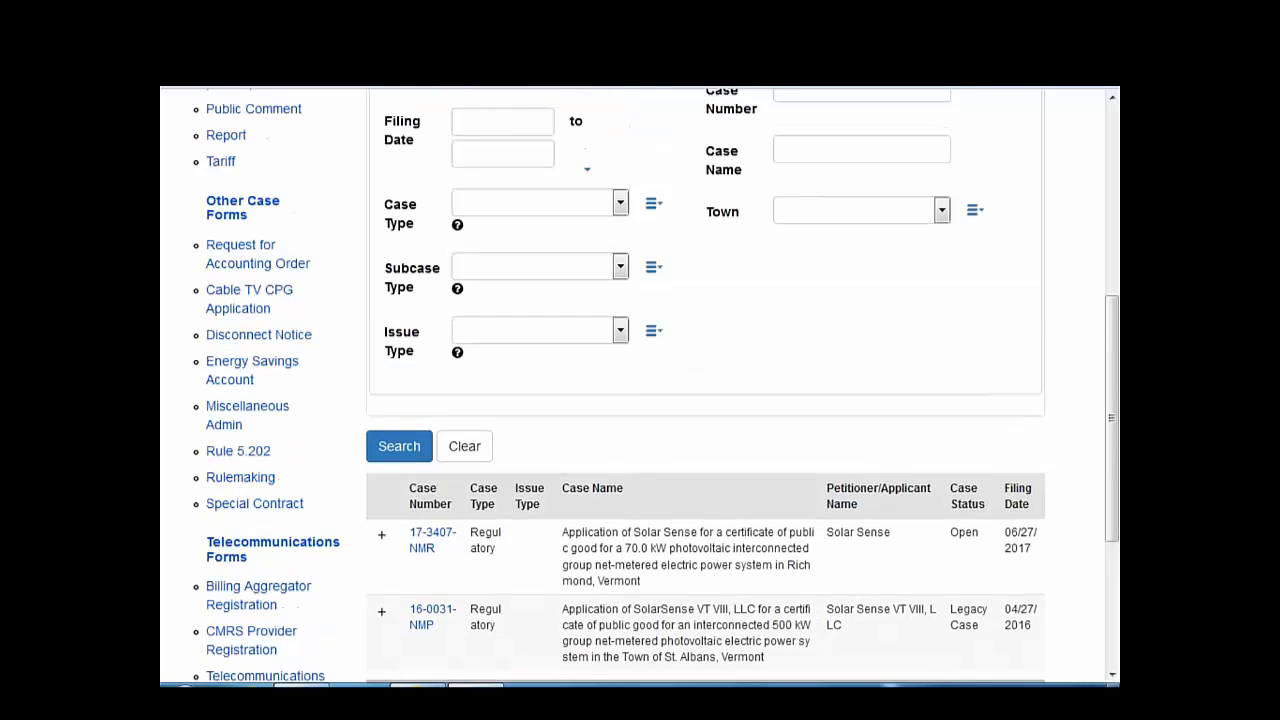
scroll(865, 408, "up", 5)
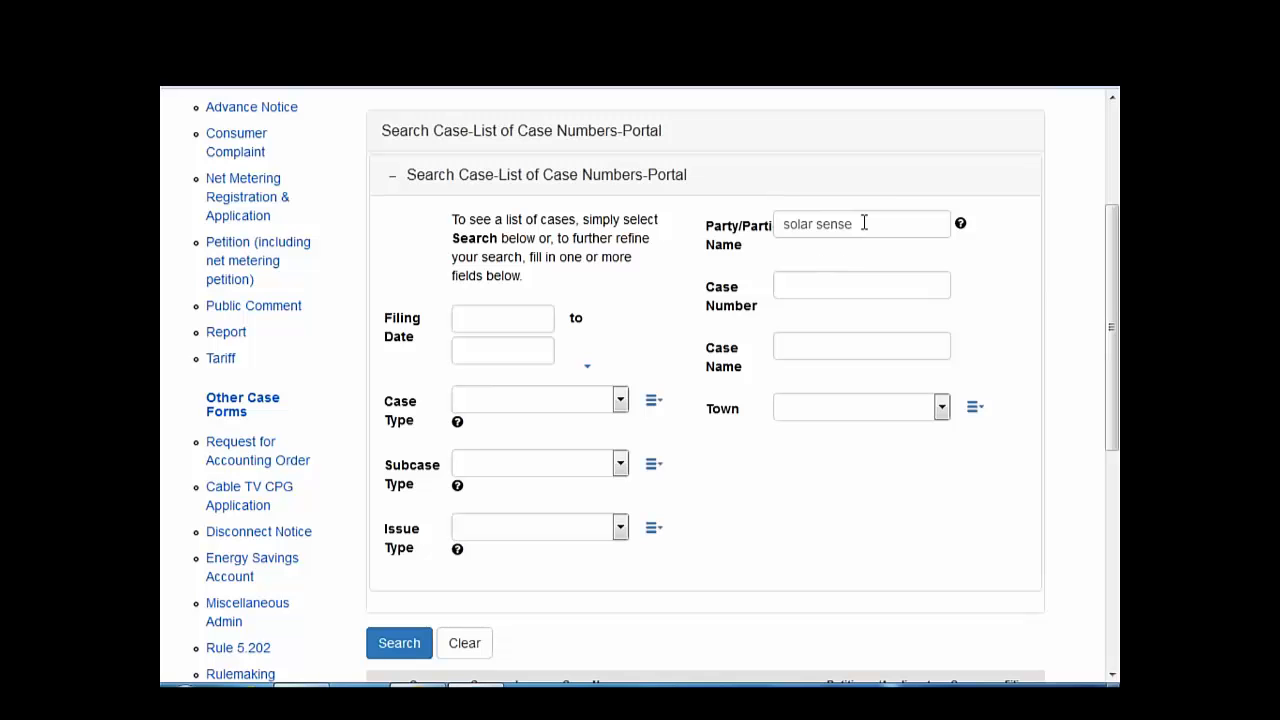
- Clear the 'solar sense' party name and pick Averys Gore as the town
left_click_drag(864, 223, 785, 223)
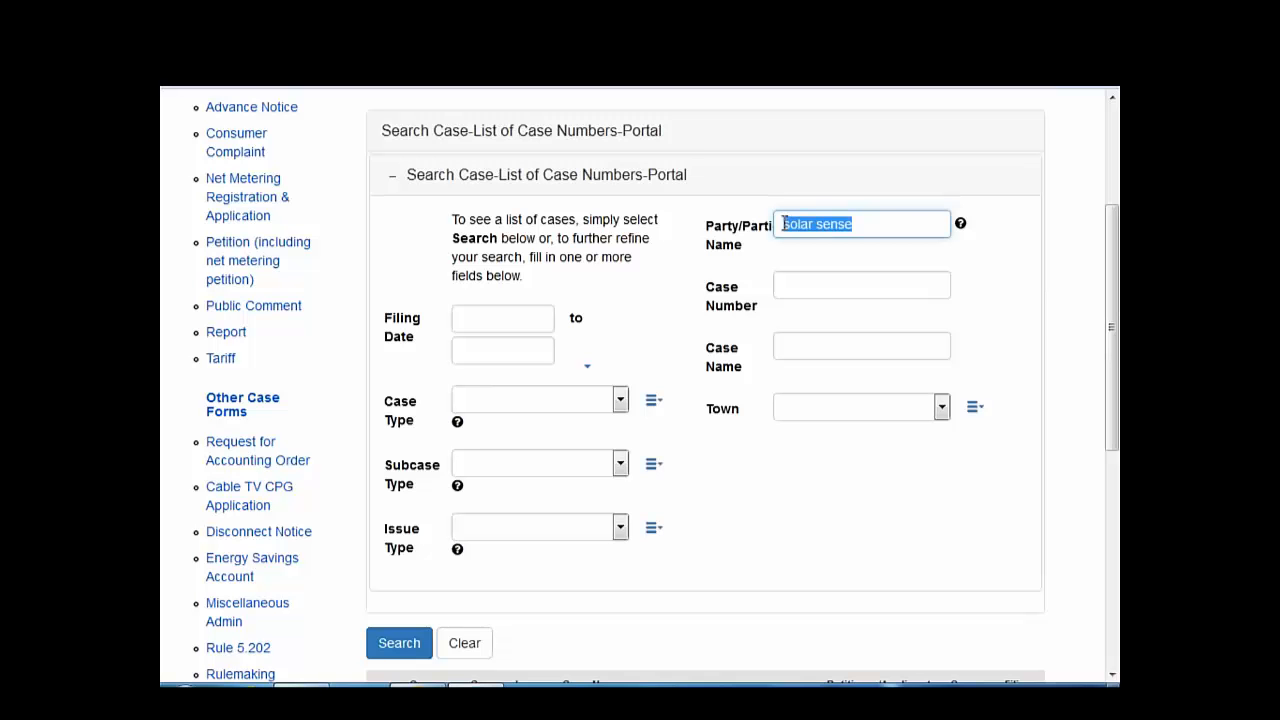
key("BackSpace")
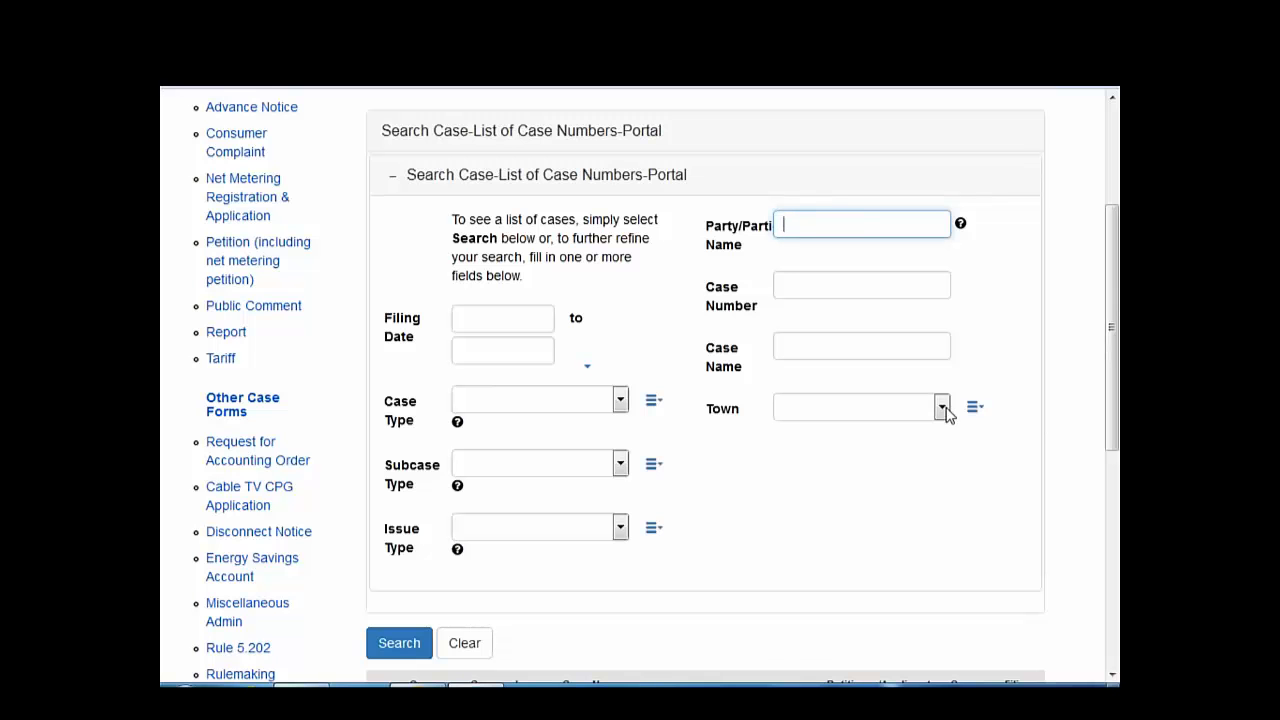
left_click(974, 424)
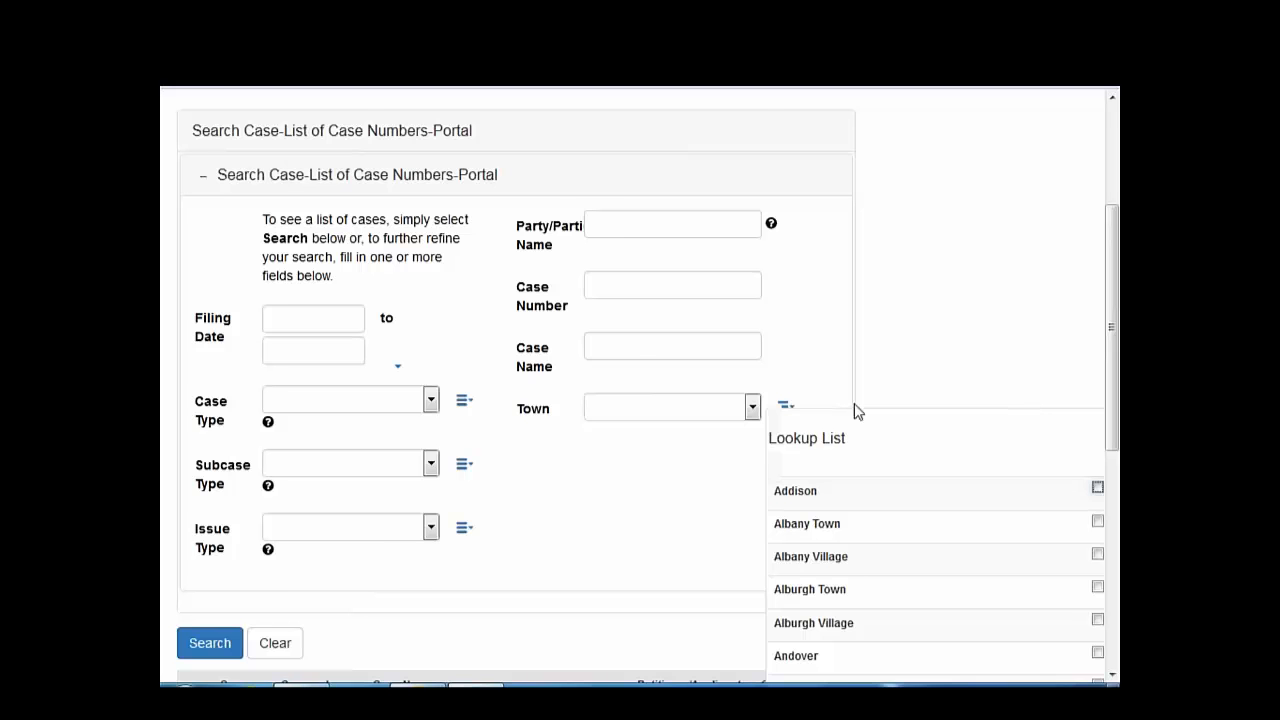
left_click(752, 408)
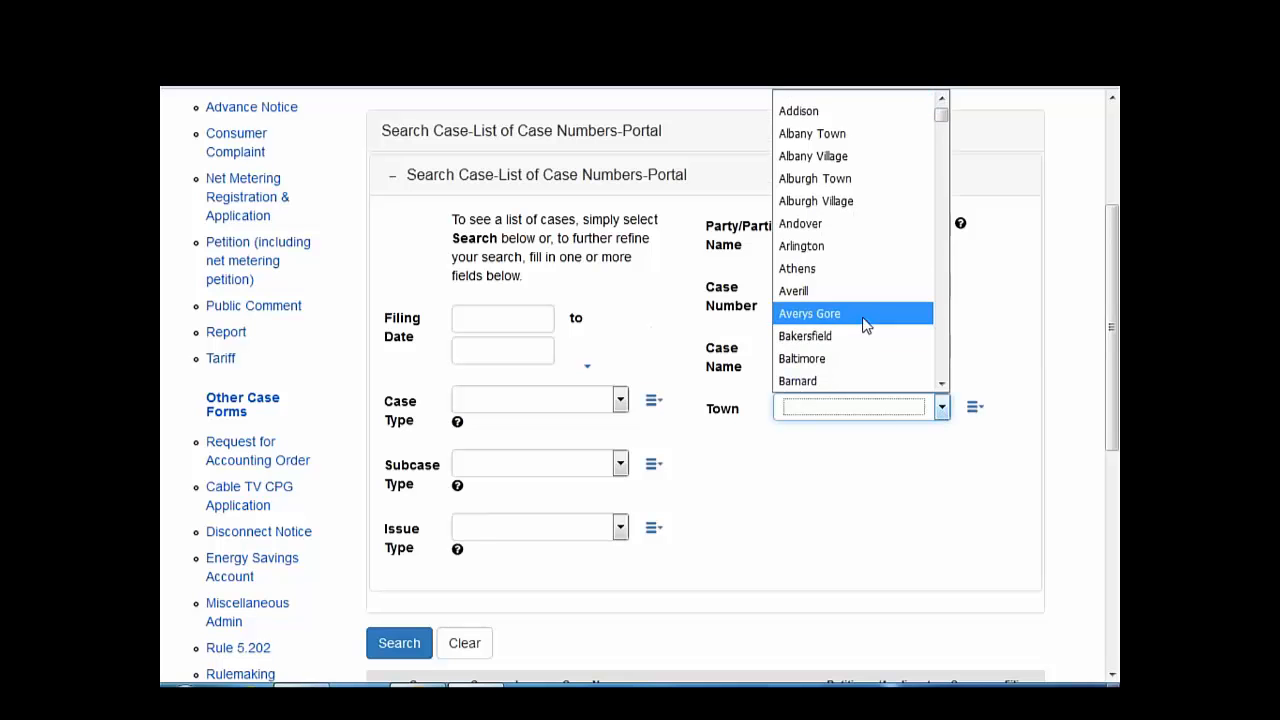
left_click(863, 318)
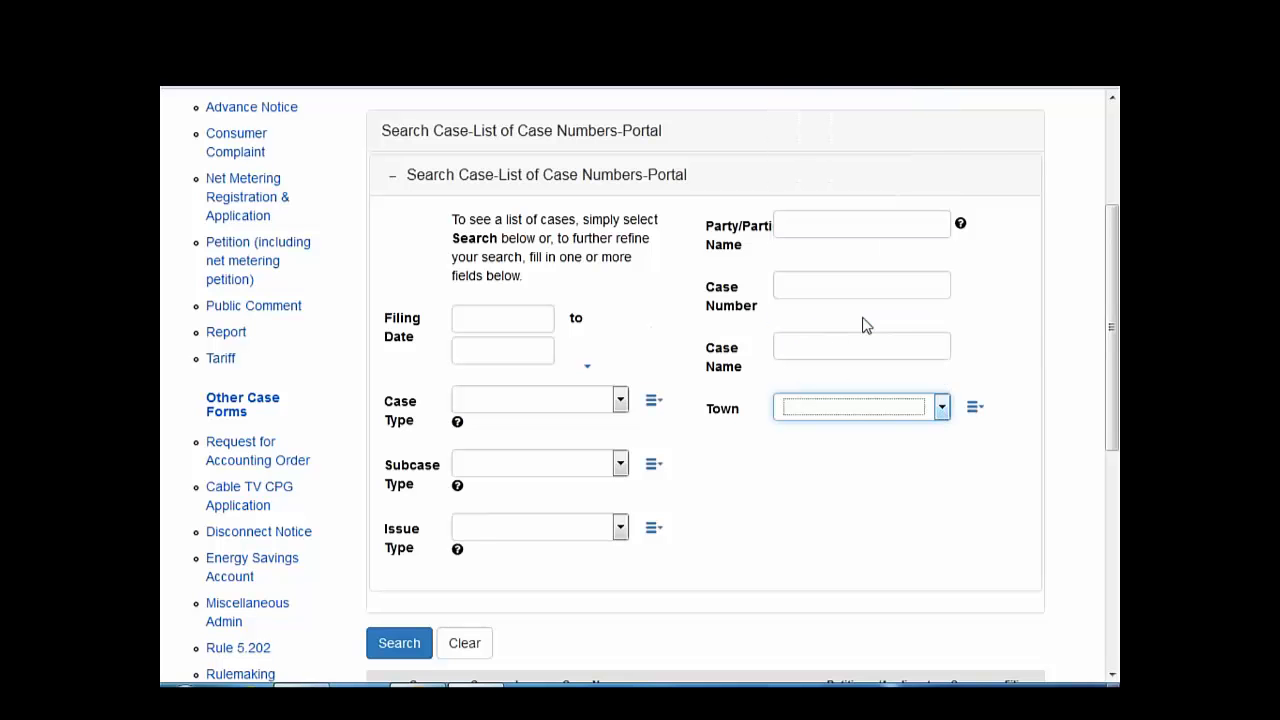
- Add Addison, Arlington and Barnard to the town filter and close the lookup list
left_click(975, 409)
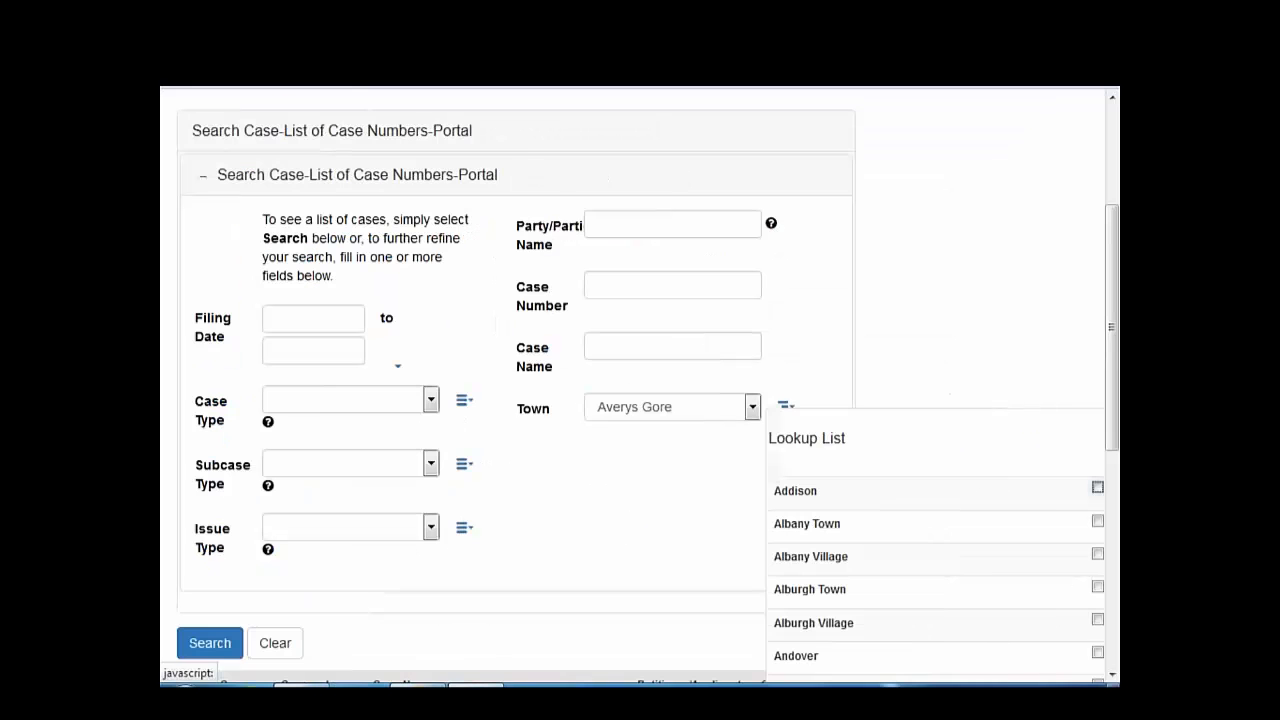
left_click(1098, 489)
scroll(1022, 613, "down", 3)
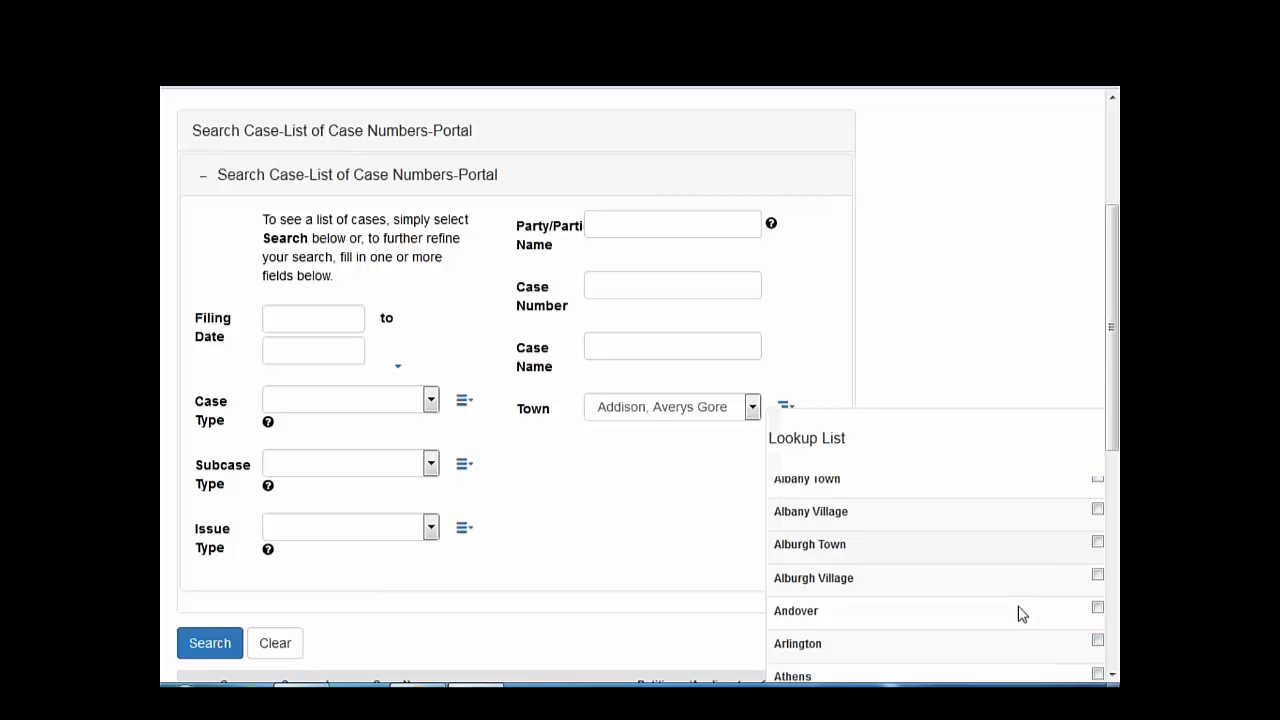
left_click(1098, 595)
scroll(1030, 608, "down", 3)
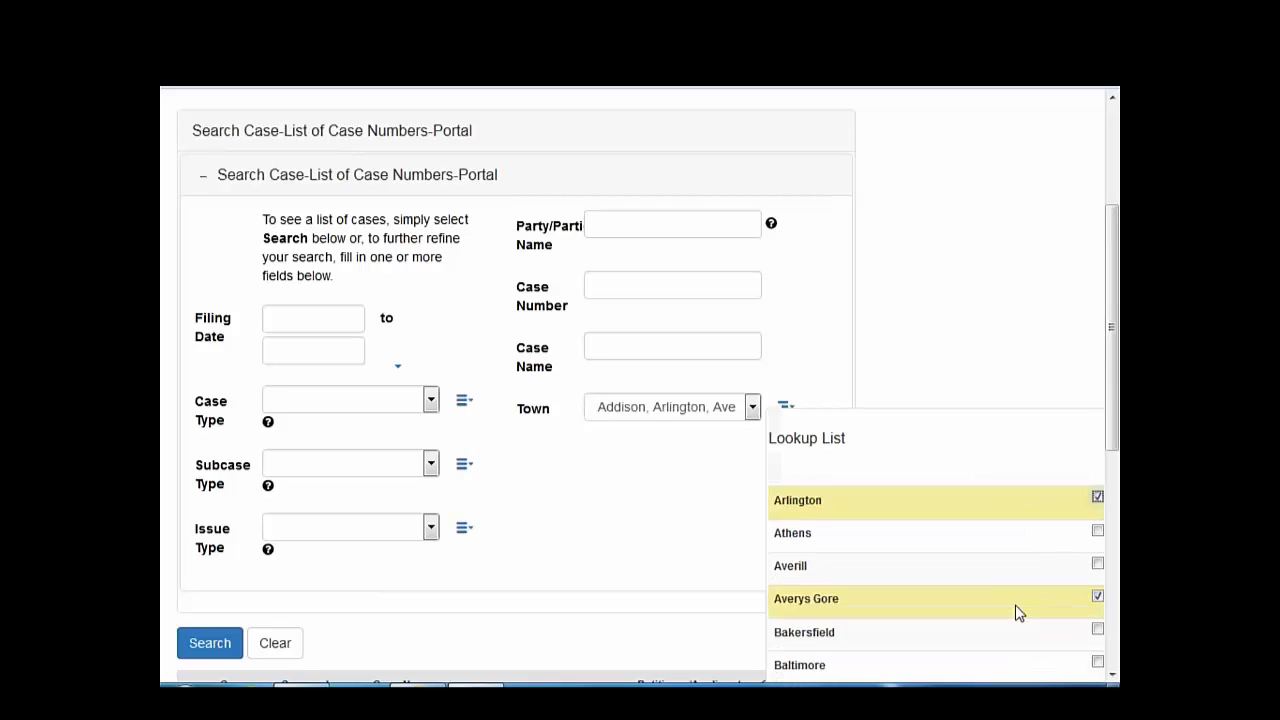
left_click(1098, 522)
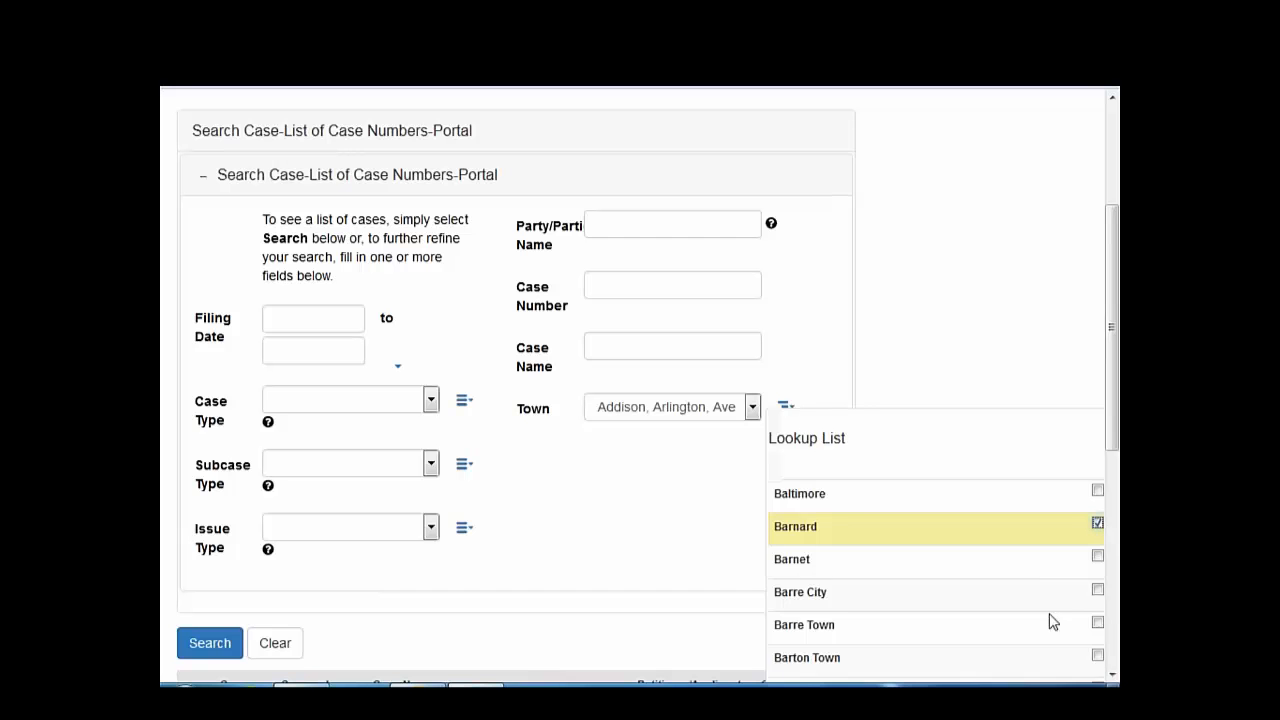
scroll(1016, 630, "down", 8)
scroll(1019, 630, "up", 10)
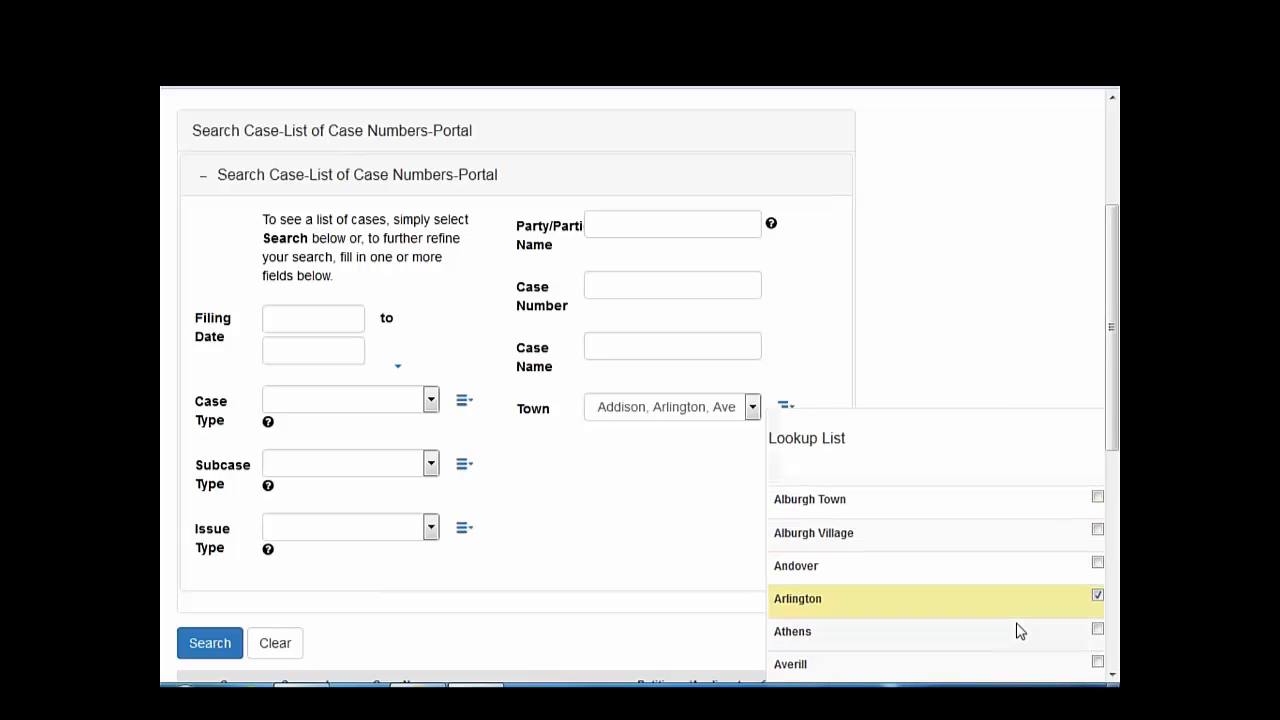
scroll(1019, 630, "up", 3)
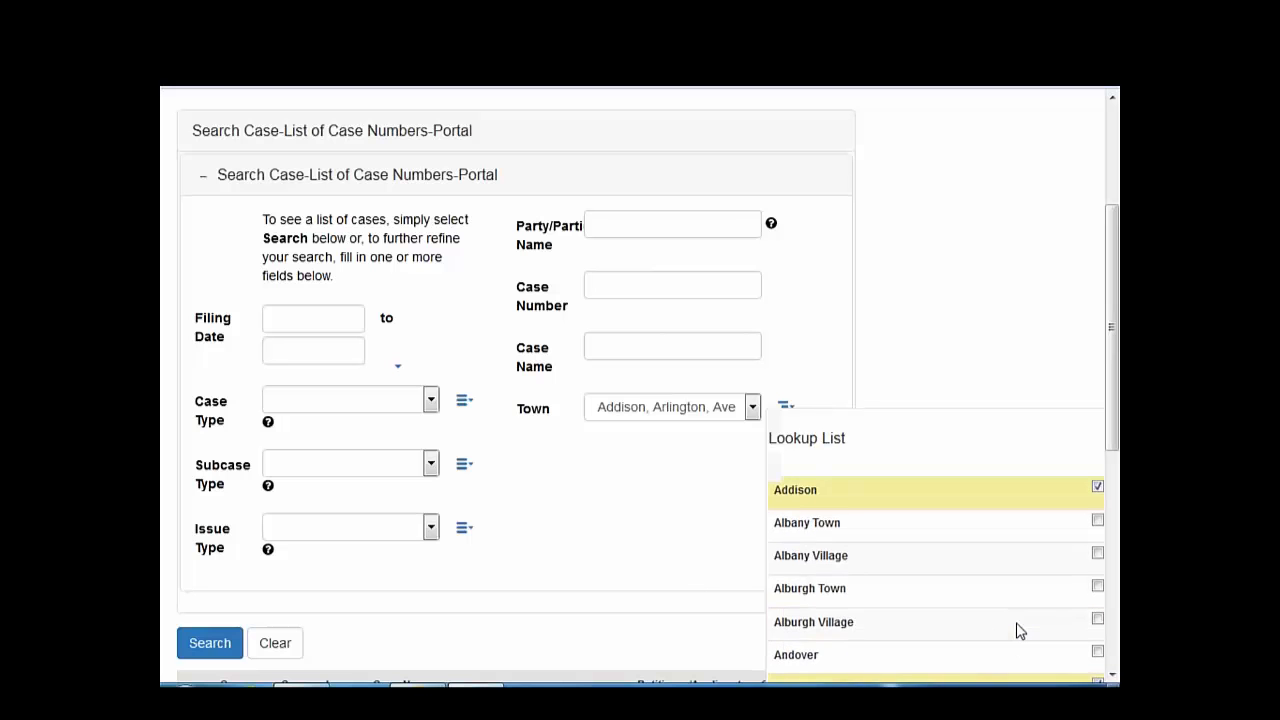
scroll(1019, 630, "down", 3)
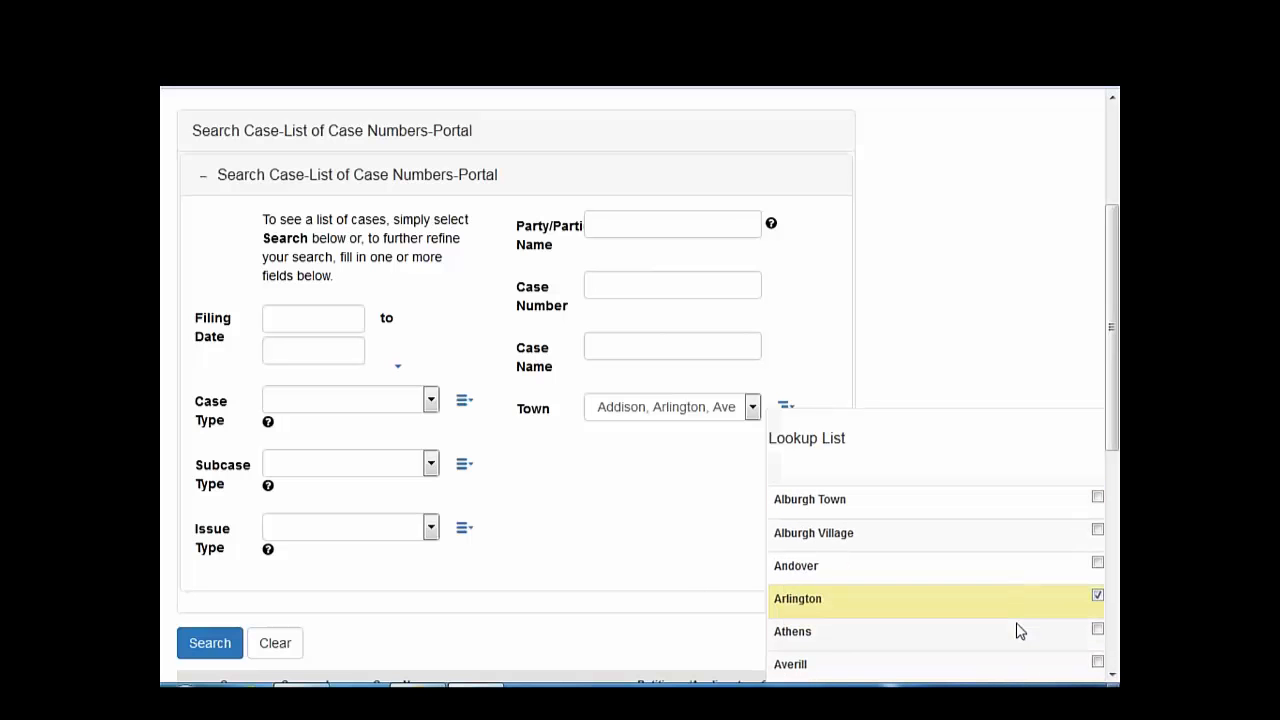
left_click(676, 581)
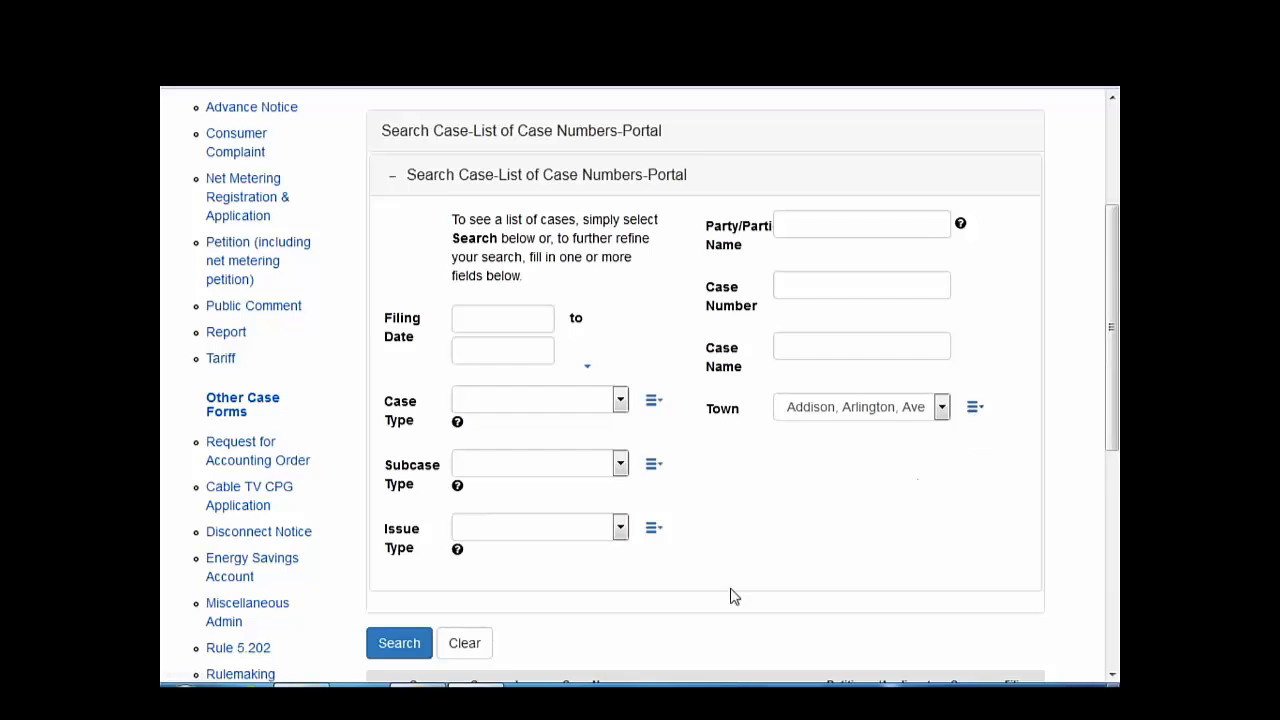
scroll(731, 594, "down", 3)
- Run the town-filtered search and sort results by Filing Date ascending, starting at NM-56
left_click(410, 432)
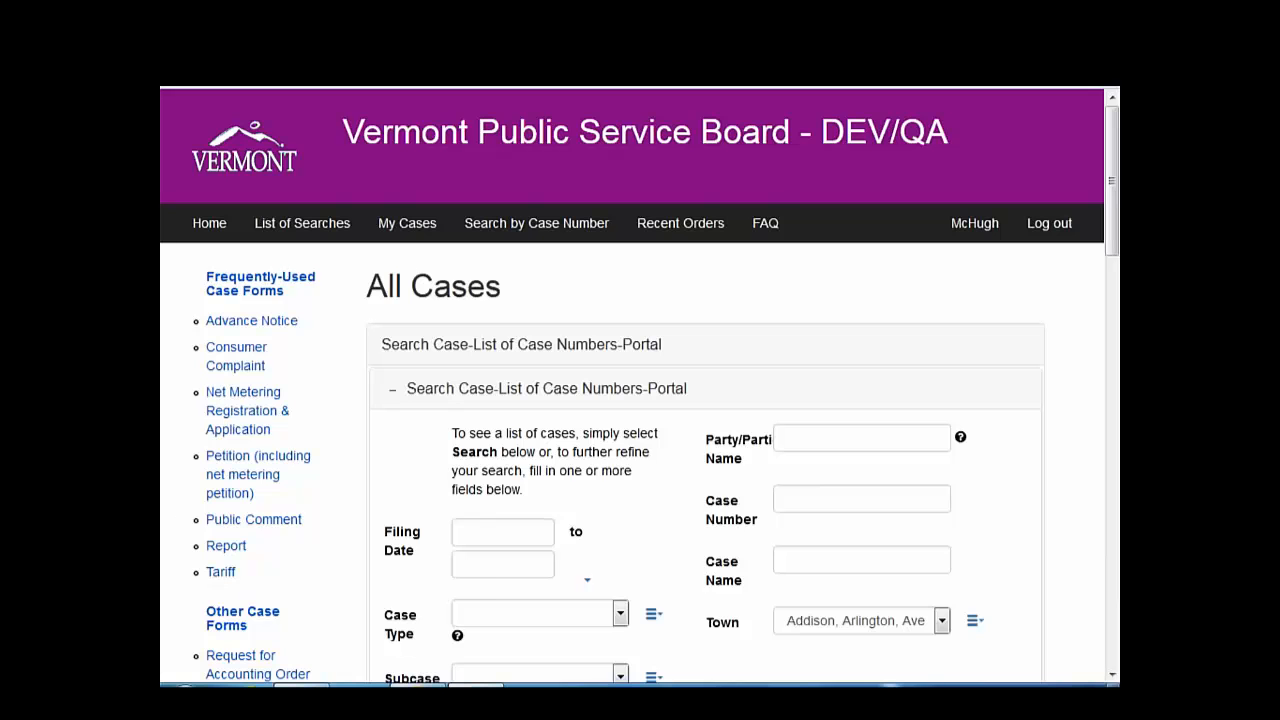
scroll(640, 385, "down", 10)
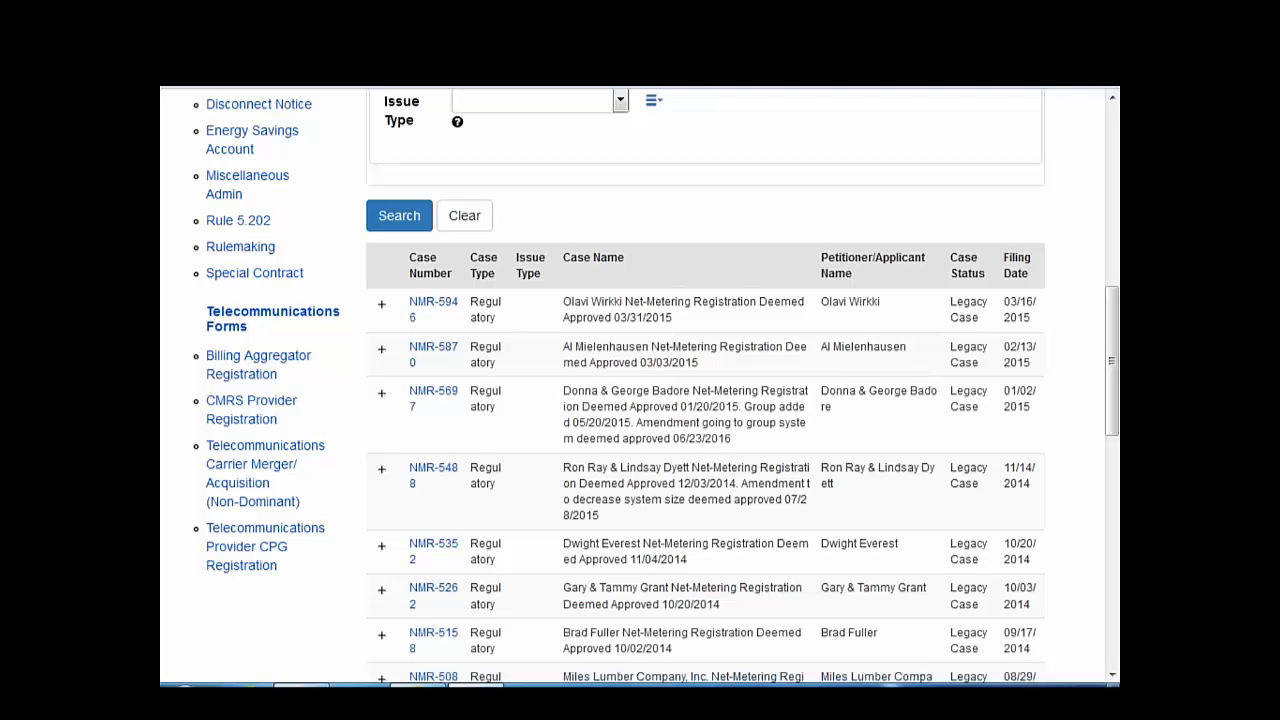
left_click(1015, 270)
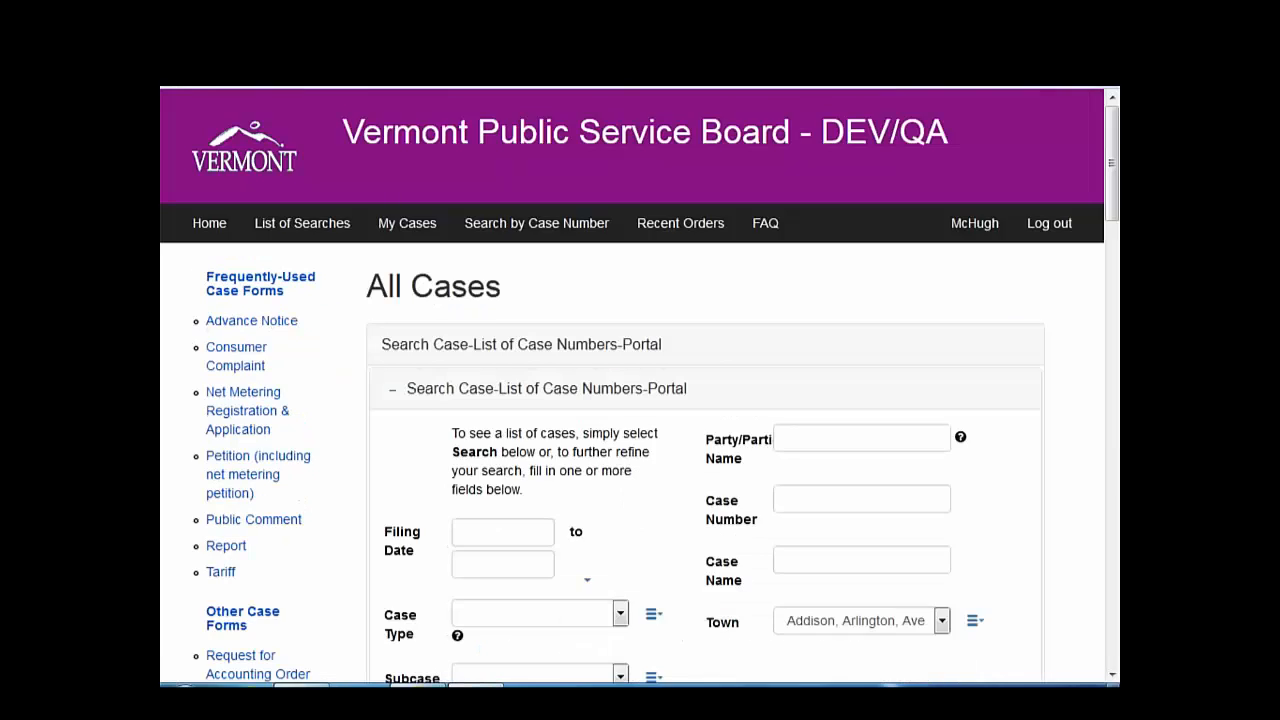
scroll(983, 434, "down", 4)
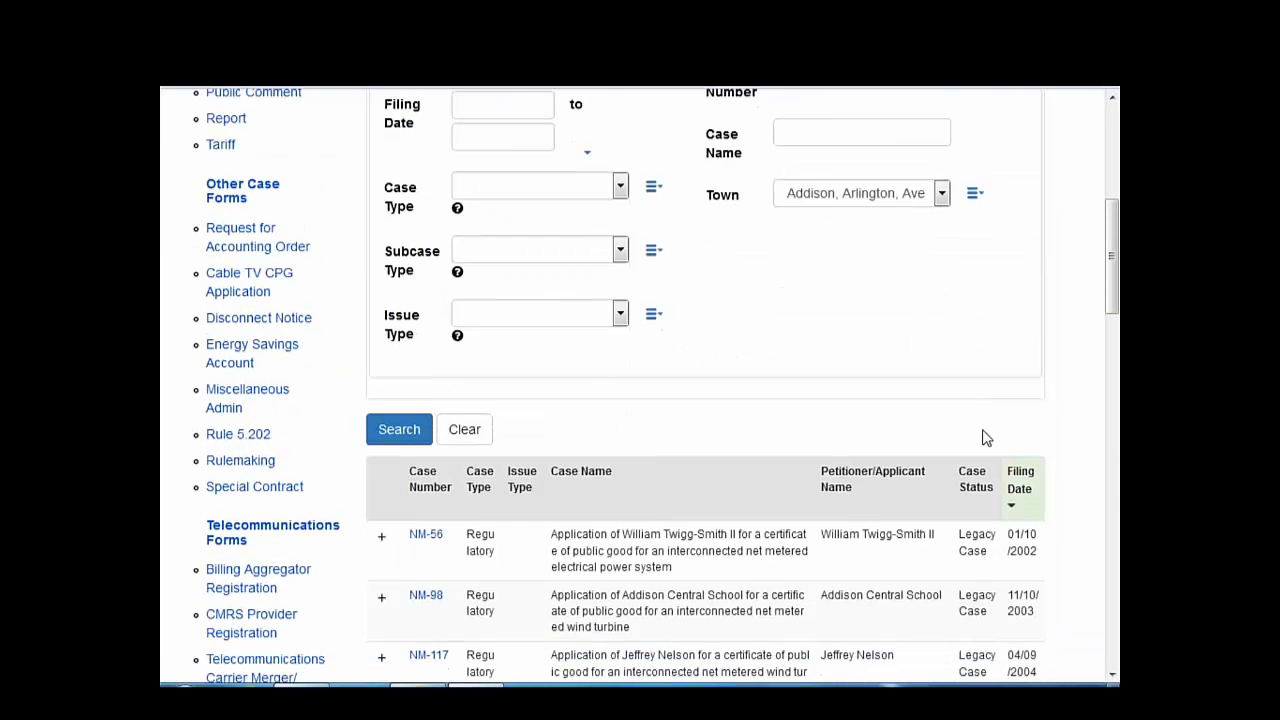
scroll(985, 437, "down", 3)
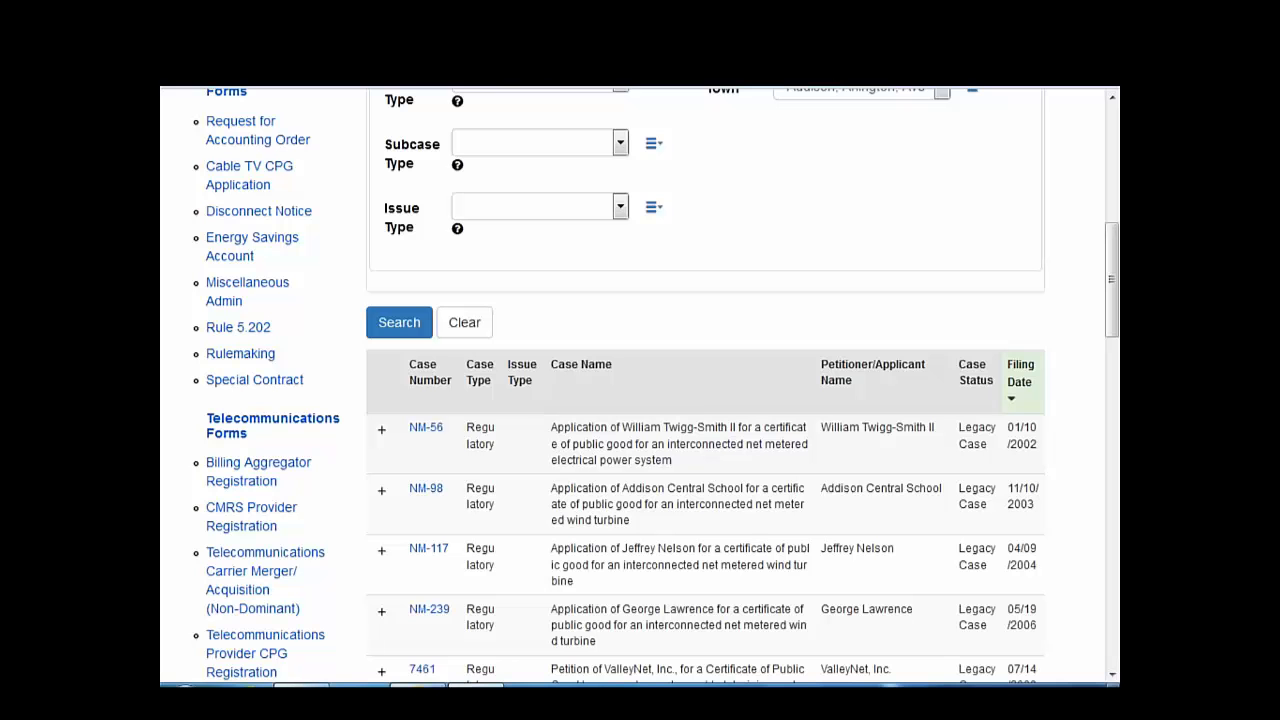
scroll(923, 451, "down", 3)
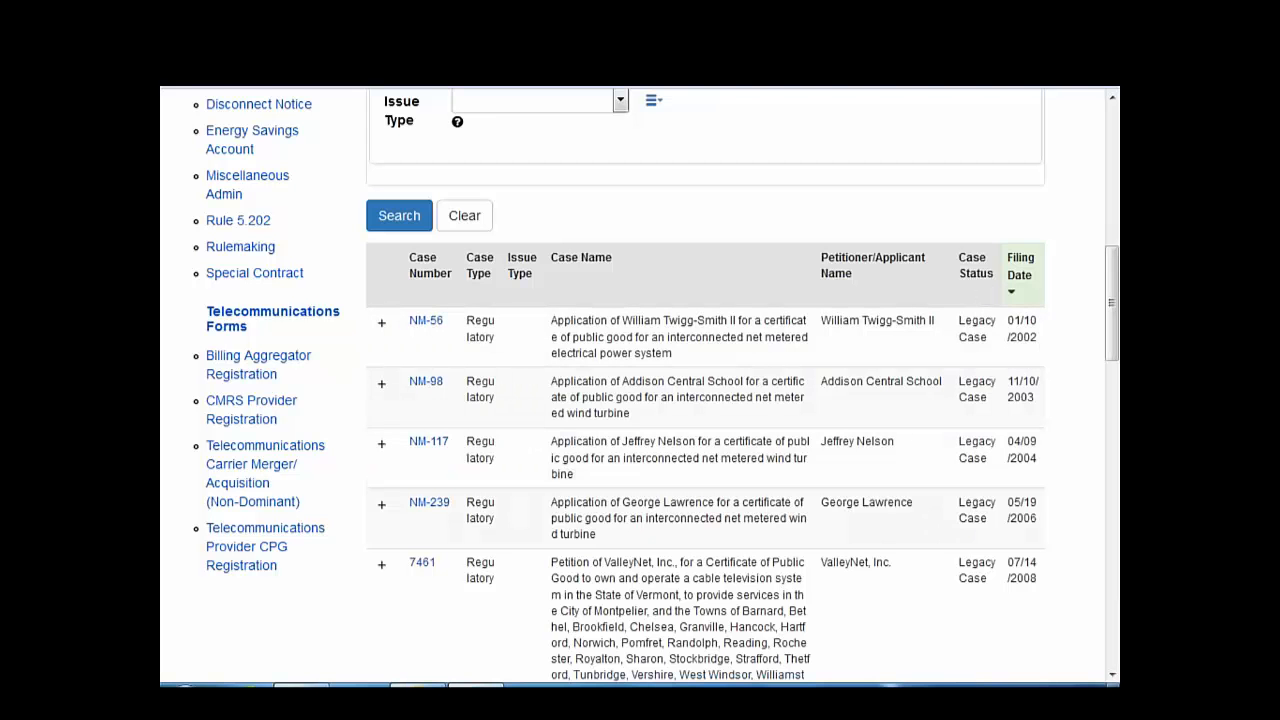
scroll(876, 495, "up", 3)
scroll(640, 386, "up", 2)
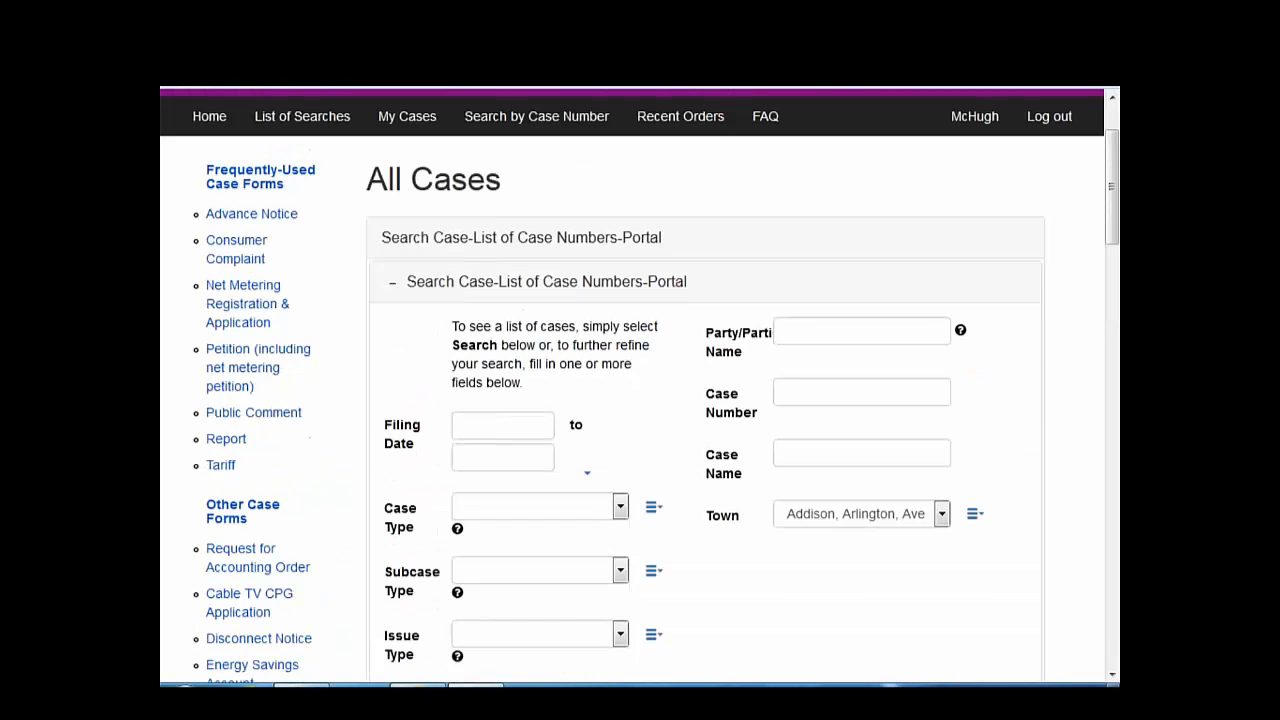
scroll(860, 500, "up", 1)
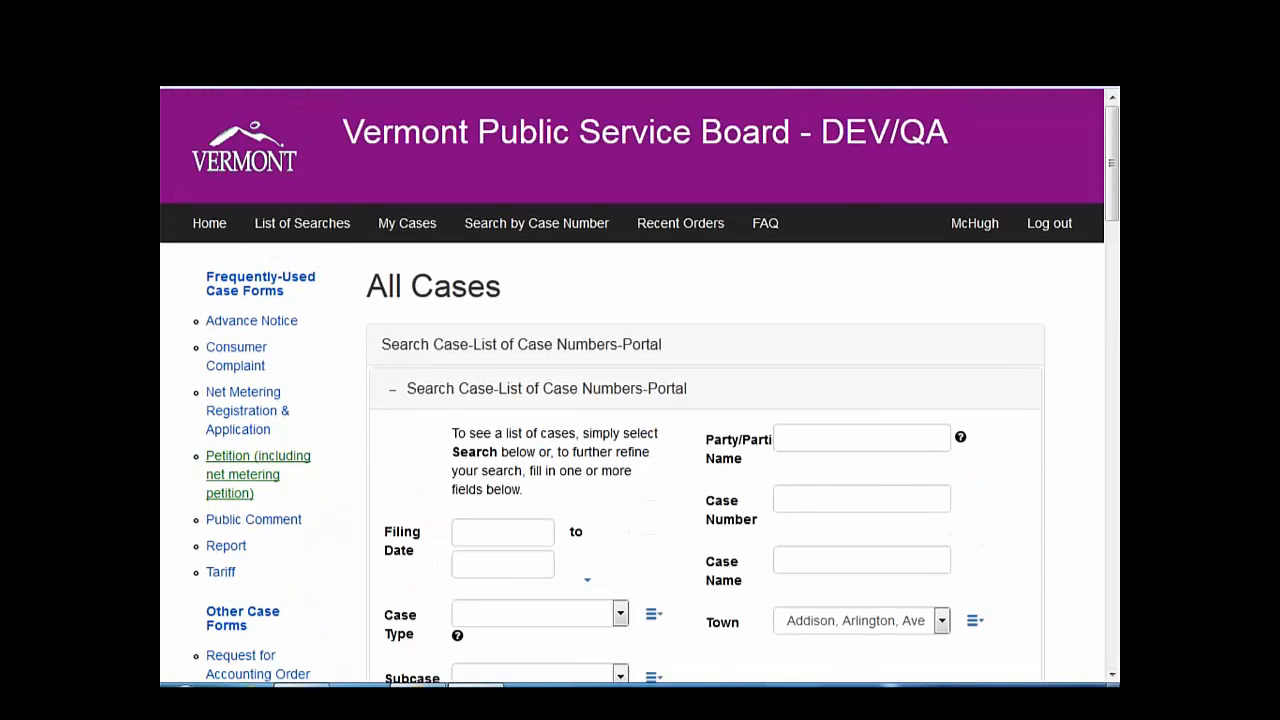
- Browse the List of Searches and open Search by Case Number
left_click(316, 228)
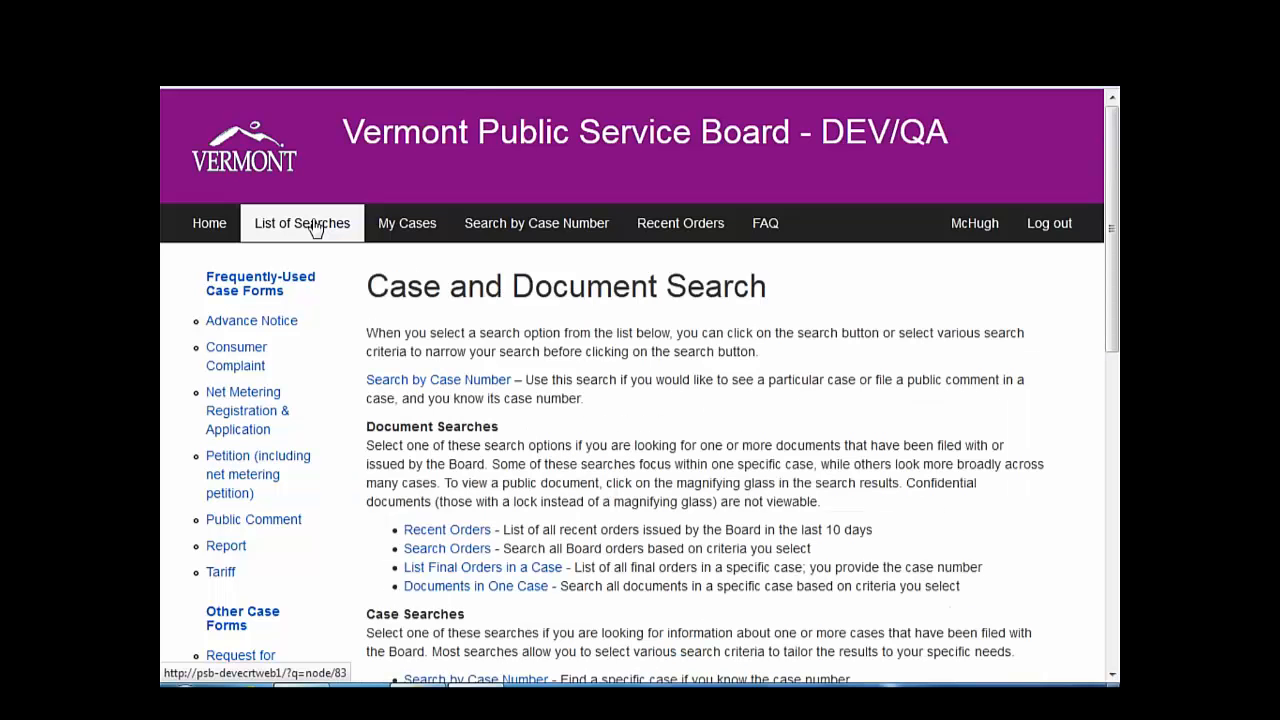
scroll(567, 586, "down", 2)
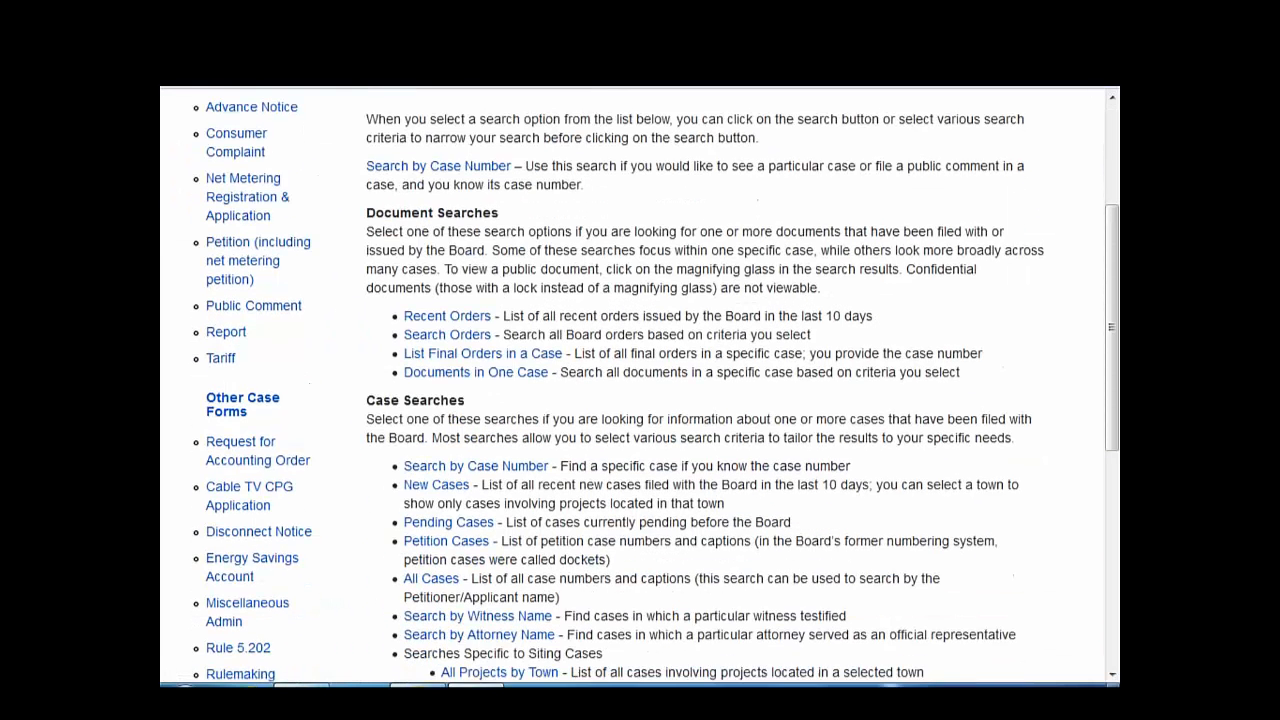
scroll(560, 586, "down", 1)
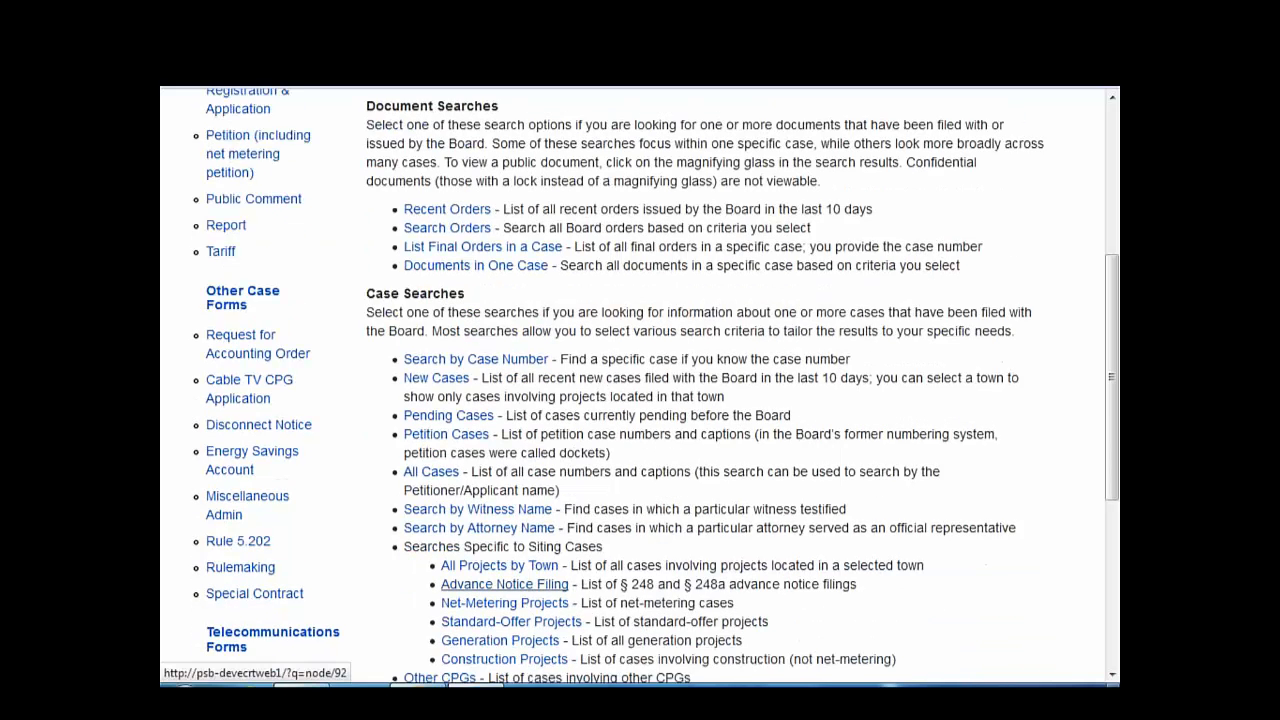
scroll(560, 586, "down", 1)
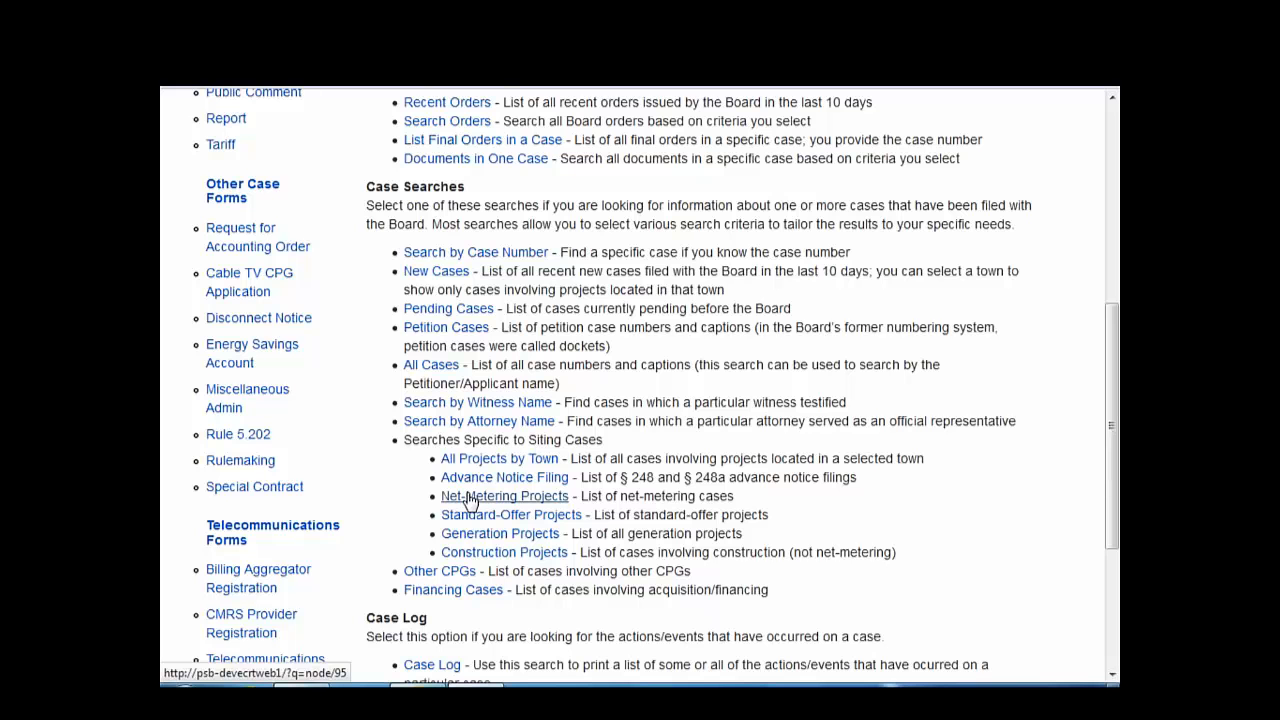
scroll(470, 500, "down", 1)
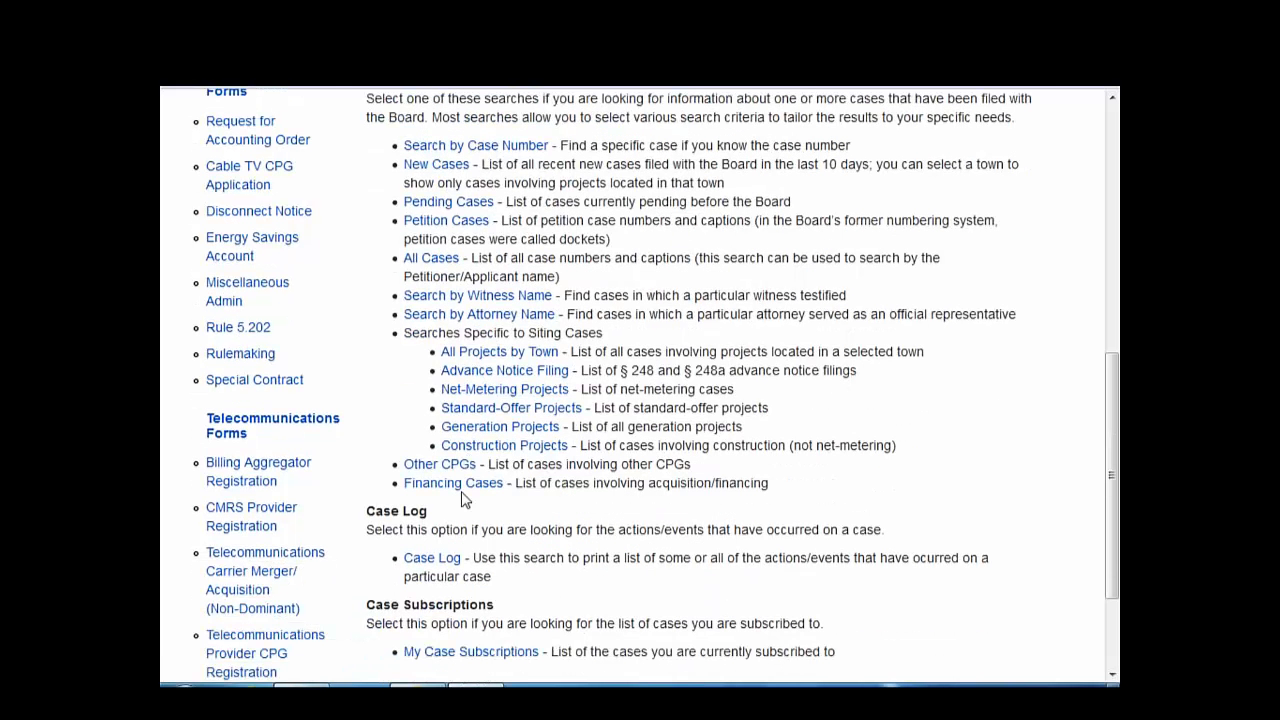
left_click(490, 155)
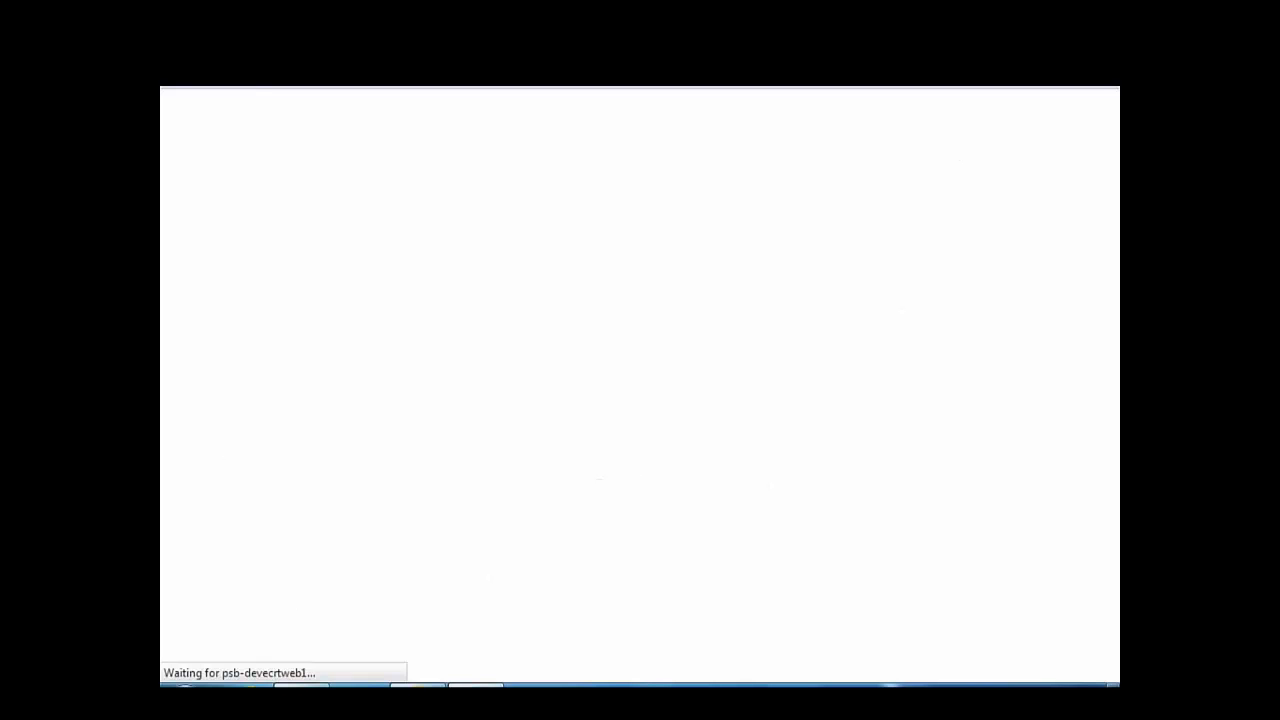
- Search case number 3409, open 17-3409-NMP and show its Select Action options
left_click(492, 441)
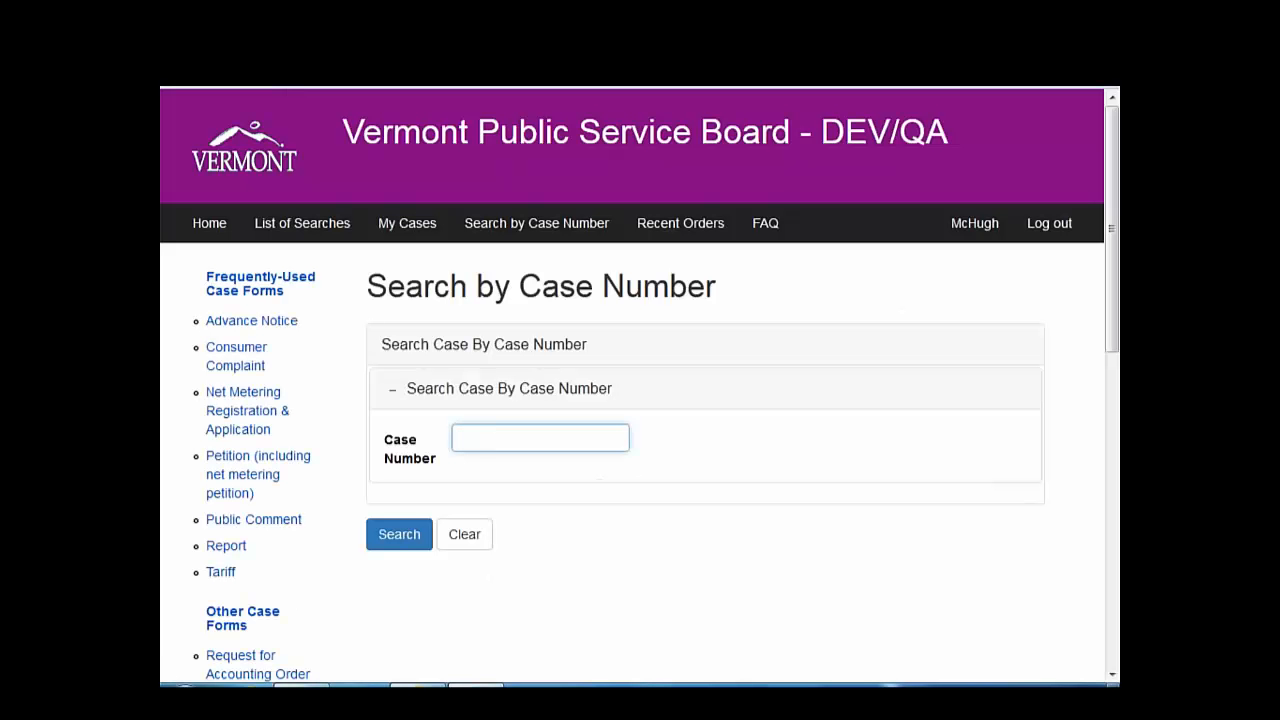
type("3409")
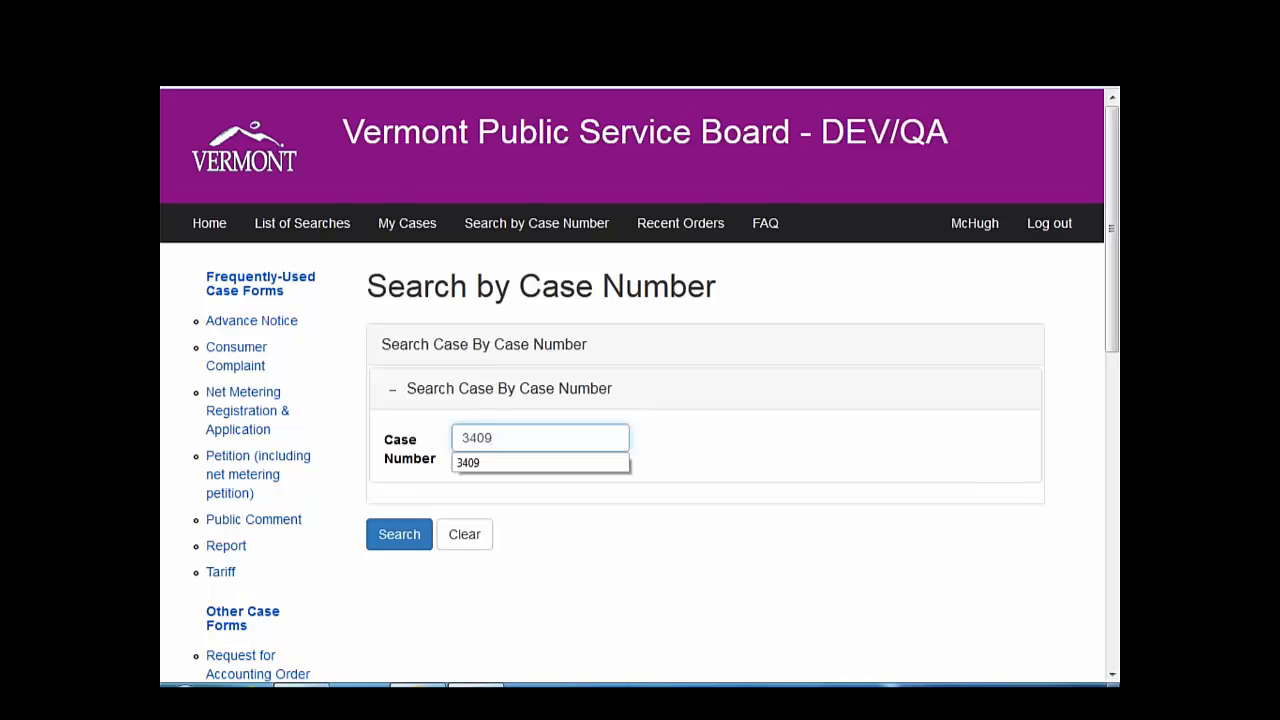
key("Return")
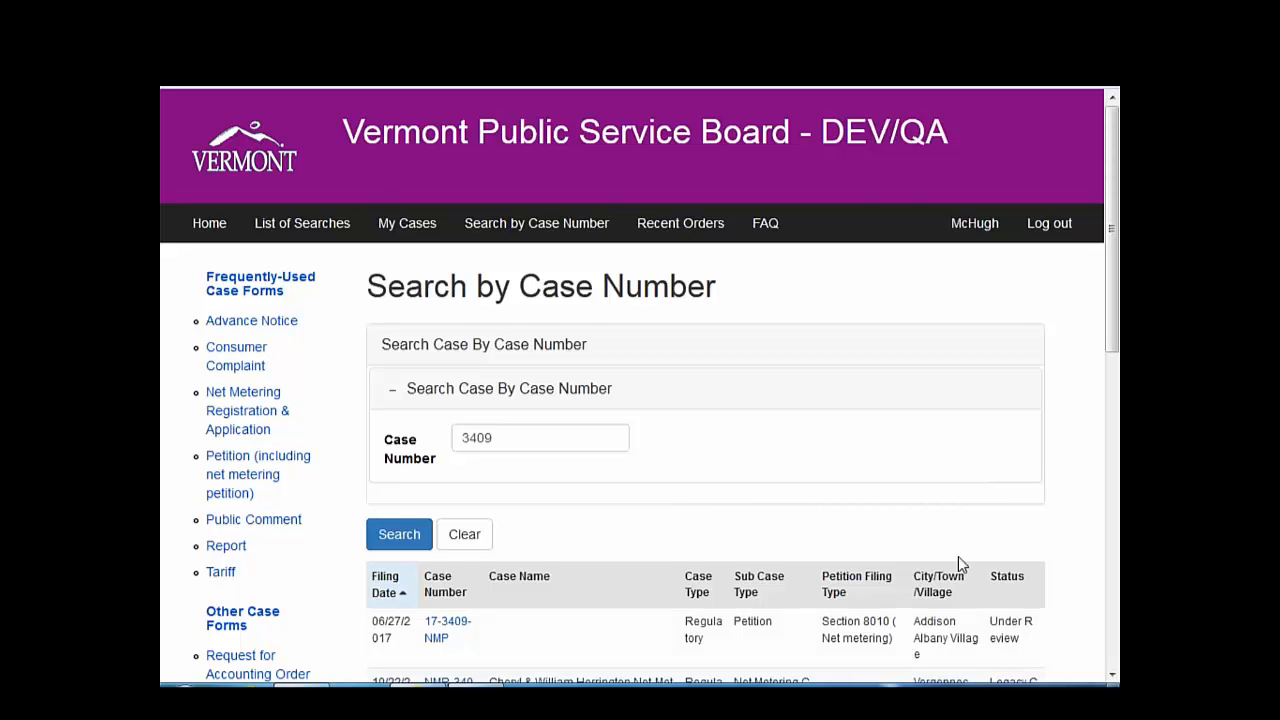
left_click(468, 625)
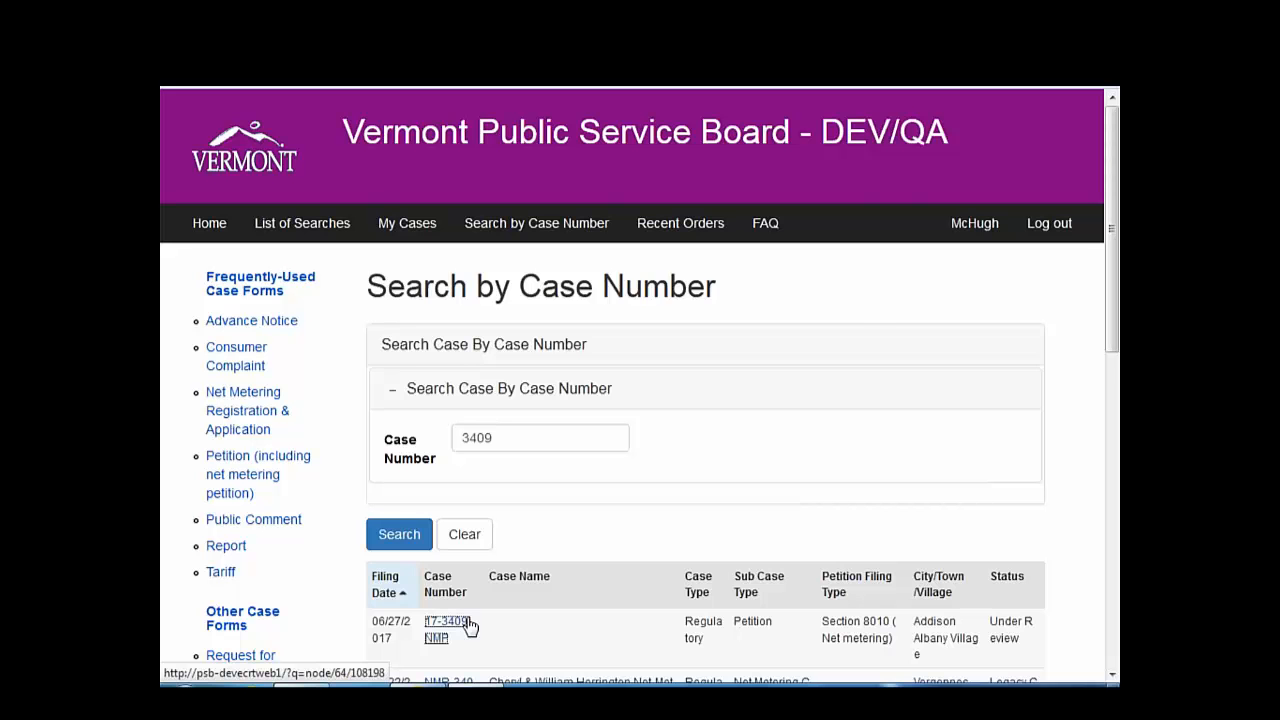
left_click(501, 580)
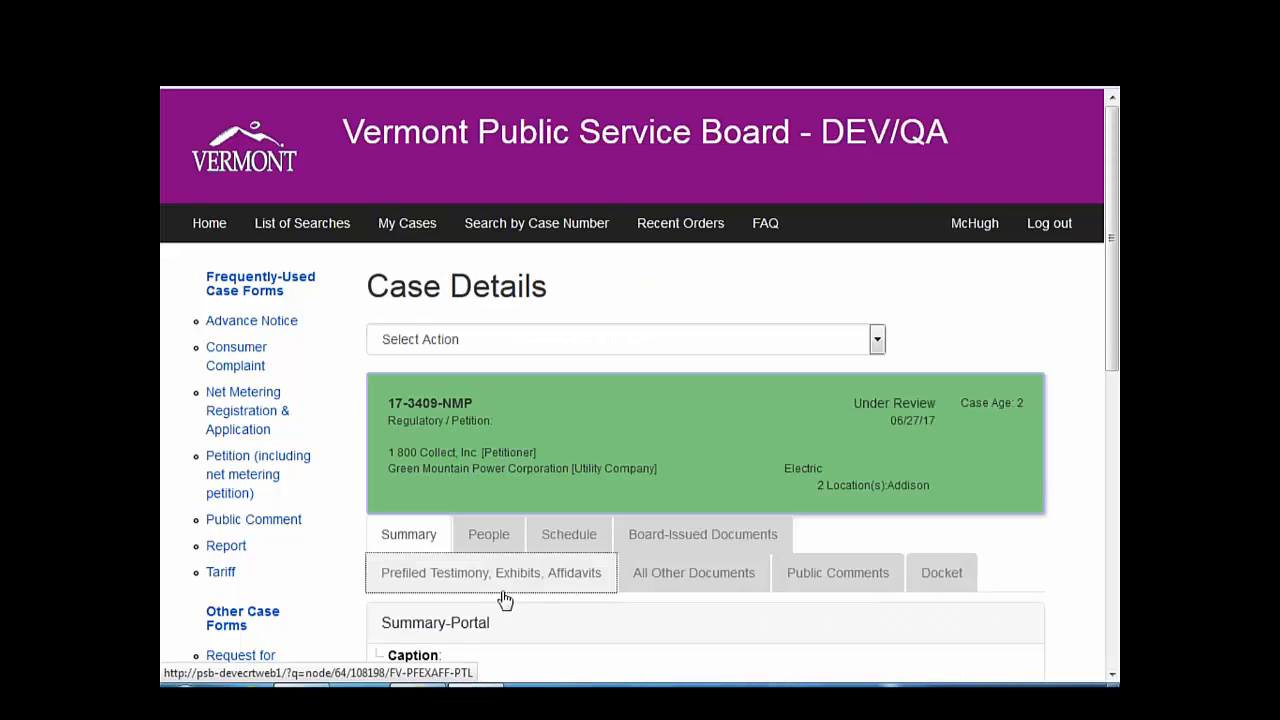
left_click(877, 340)
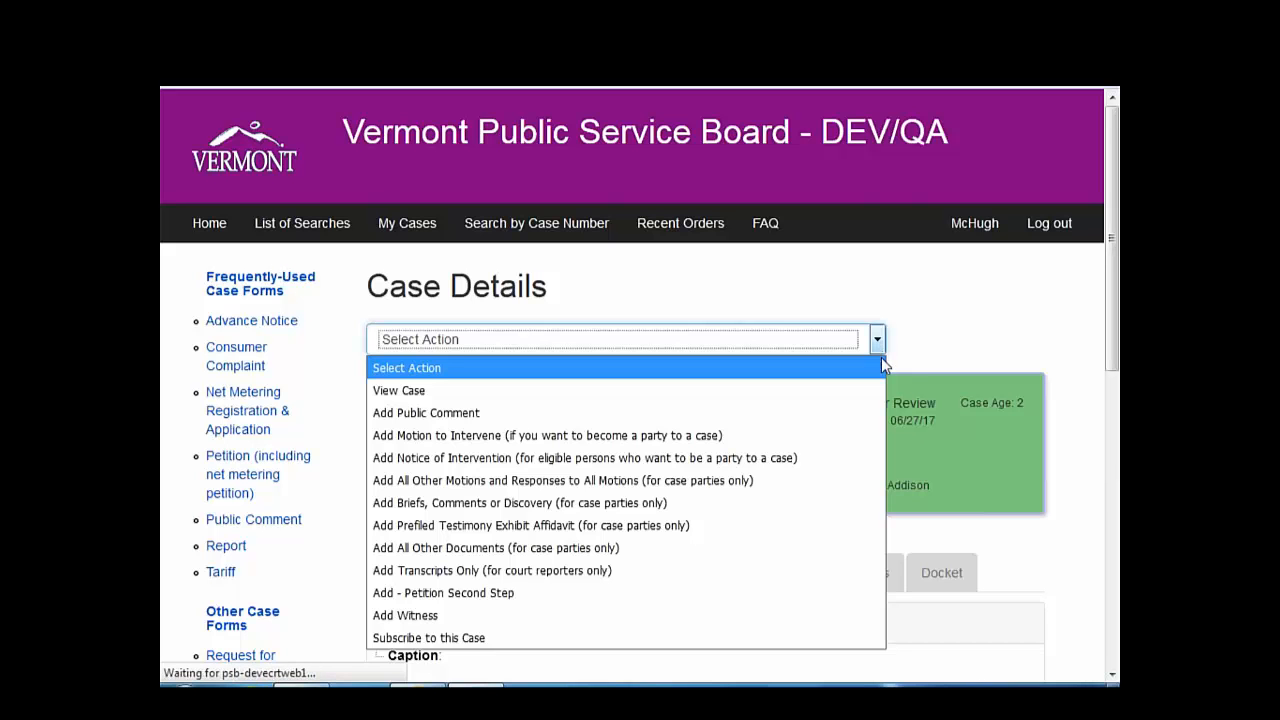
- Choose Add Public Comment and answer No to filing as an individual
left_click(816, 406)
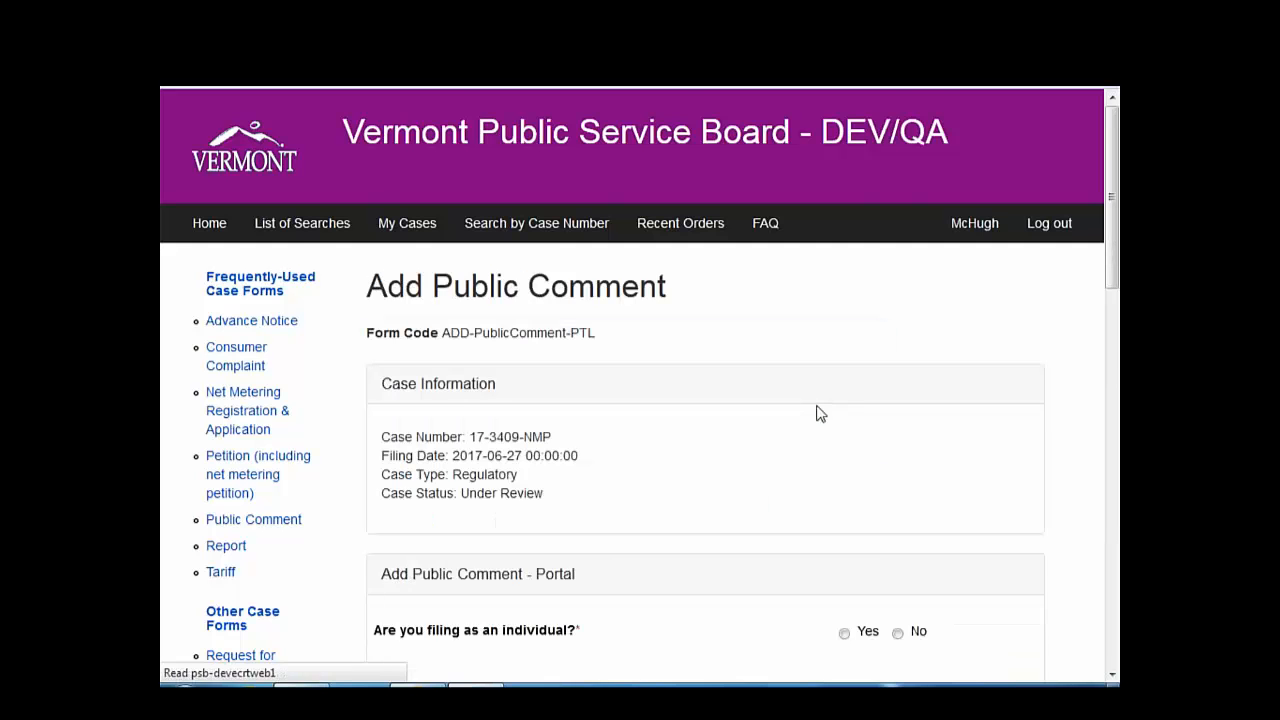
scroll(808, 432, "down", 2)
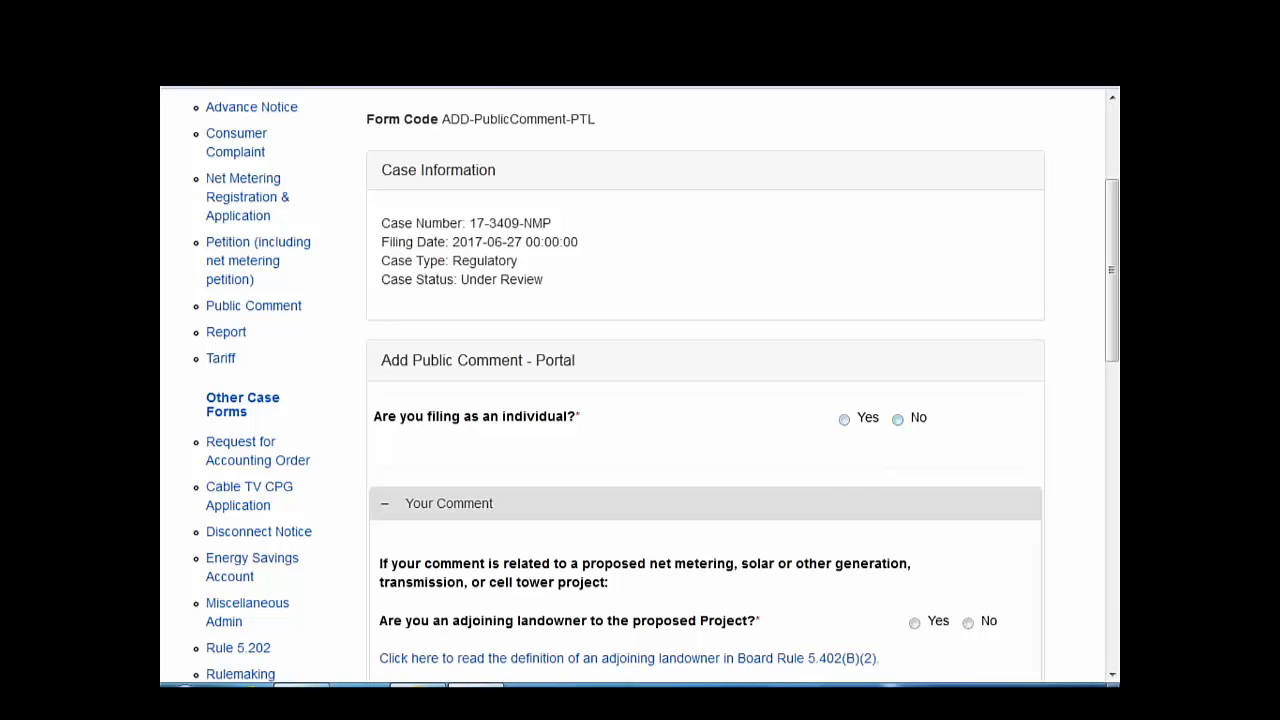
scroll(845, 489, "down", 1)
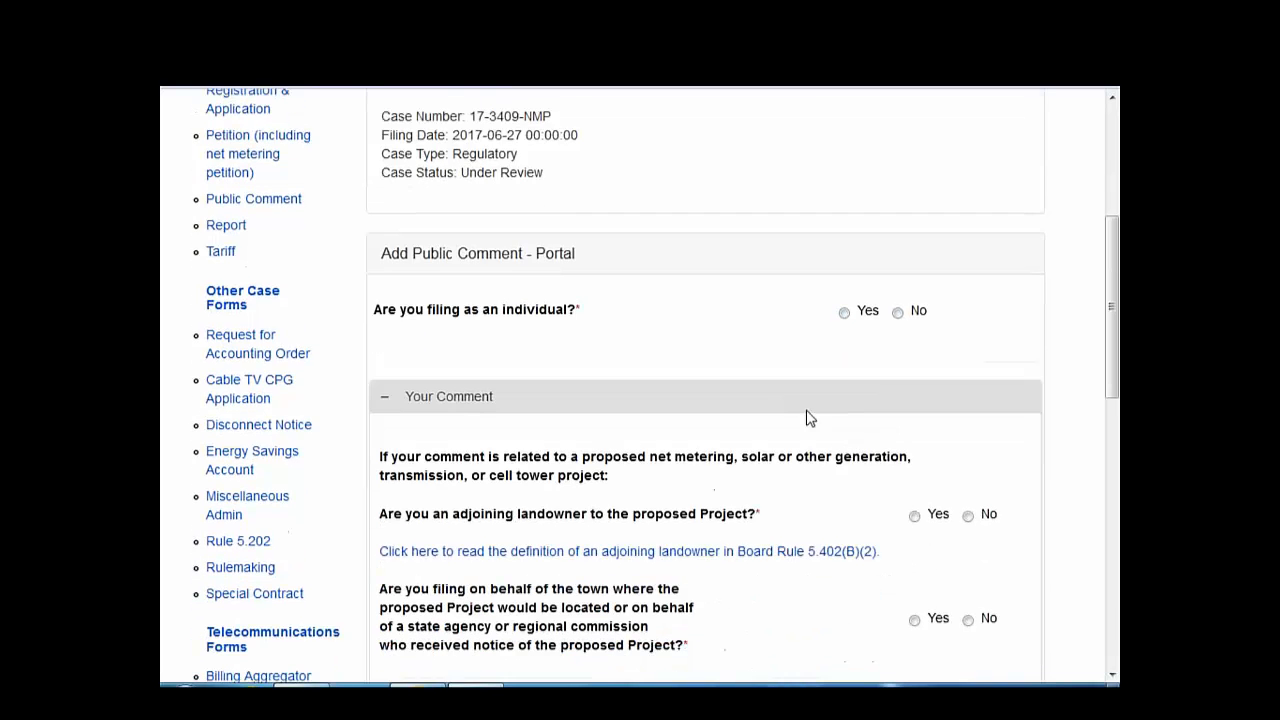
left_click(898, 313)
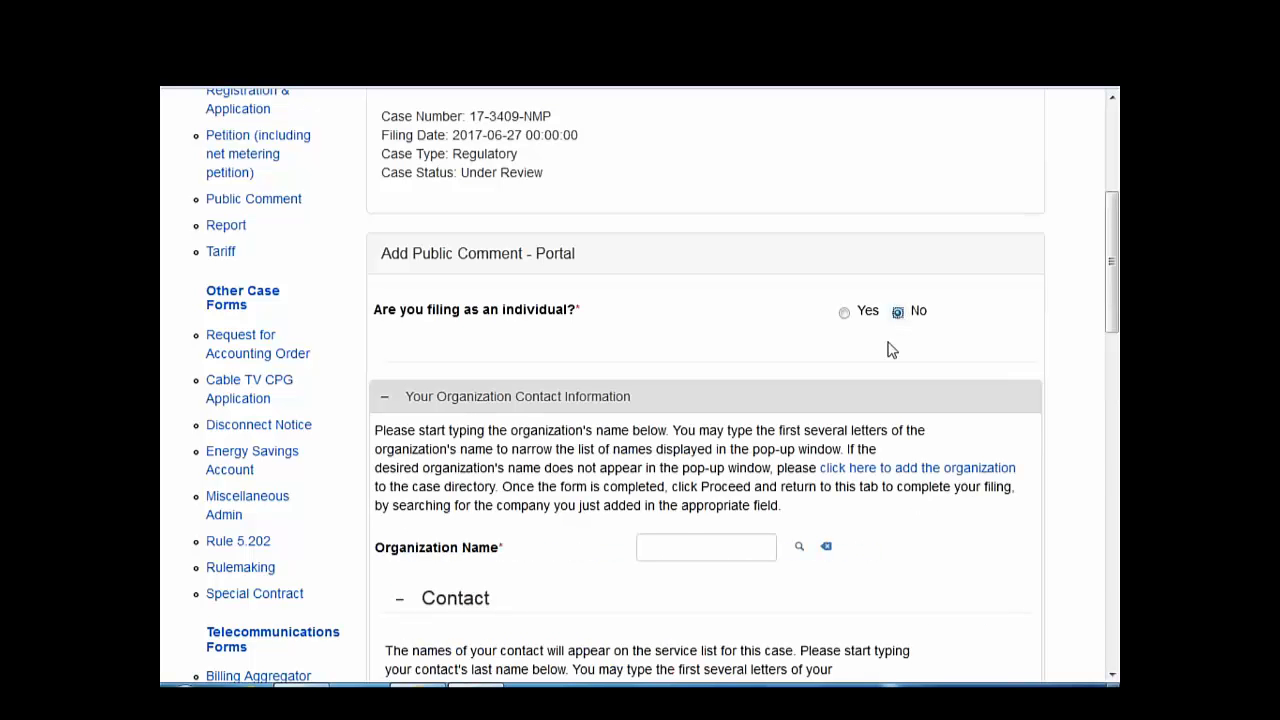
left_click(687, 545)
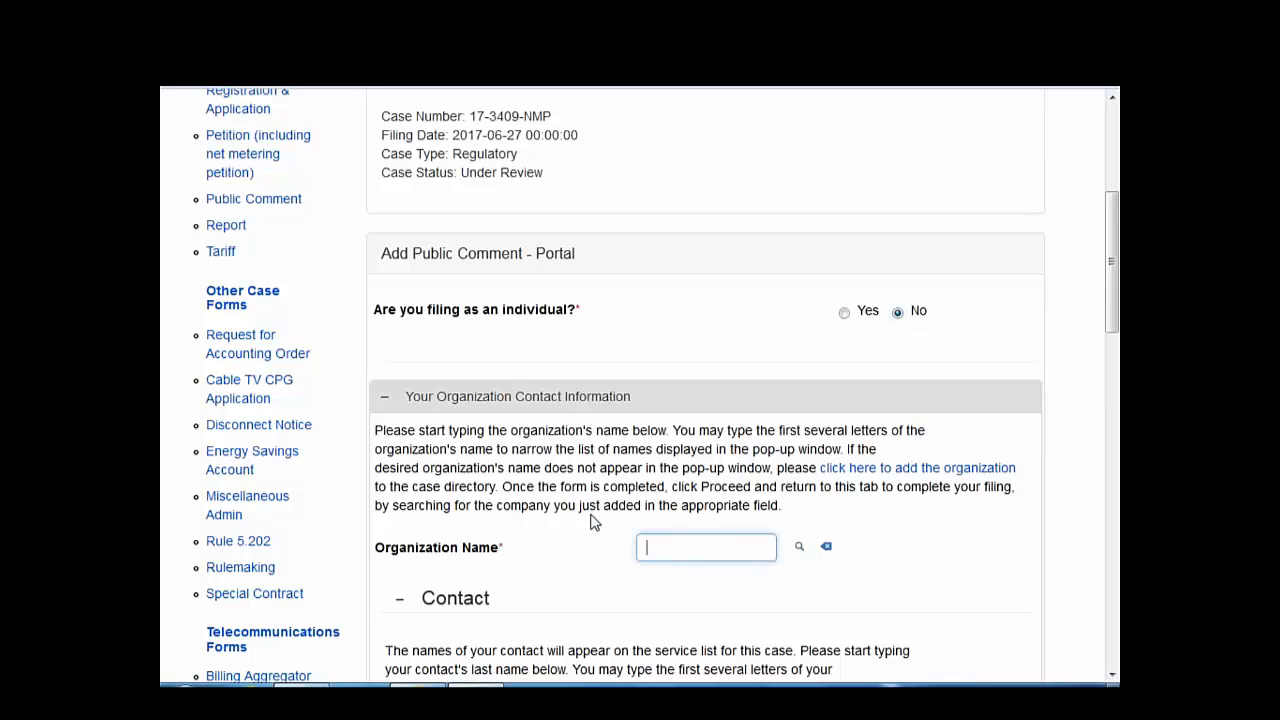
scroll(592, 521, "down", 1)
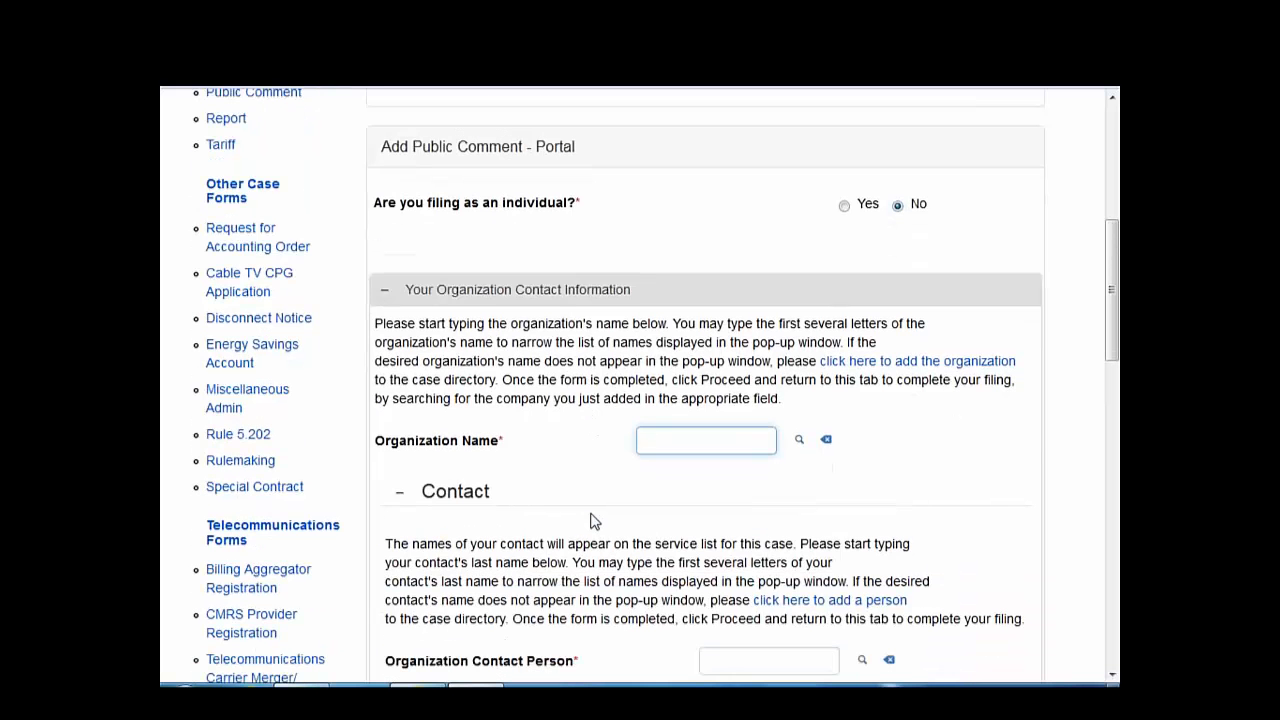
- Select Access Point, Inc. as the organization and start adding a new contact person
left_click(801, 441)
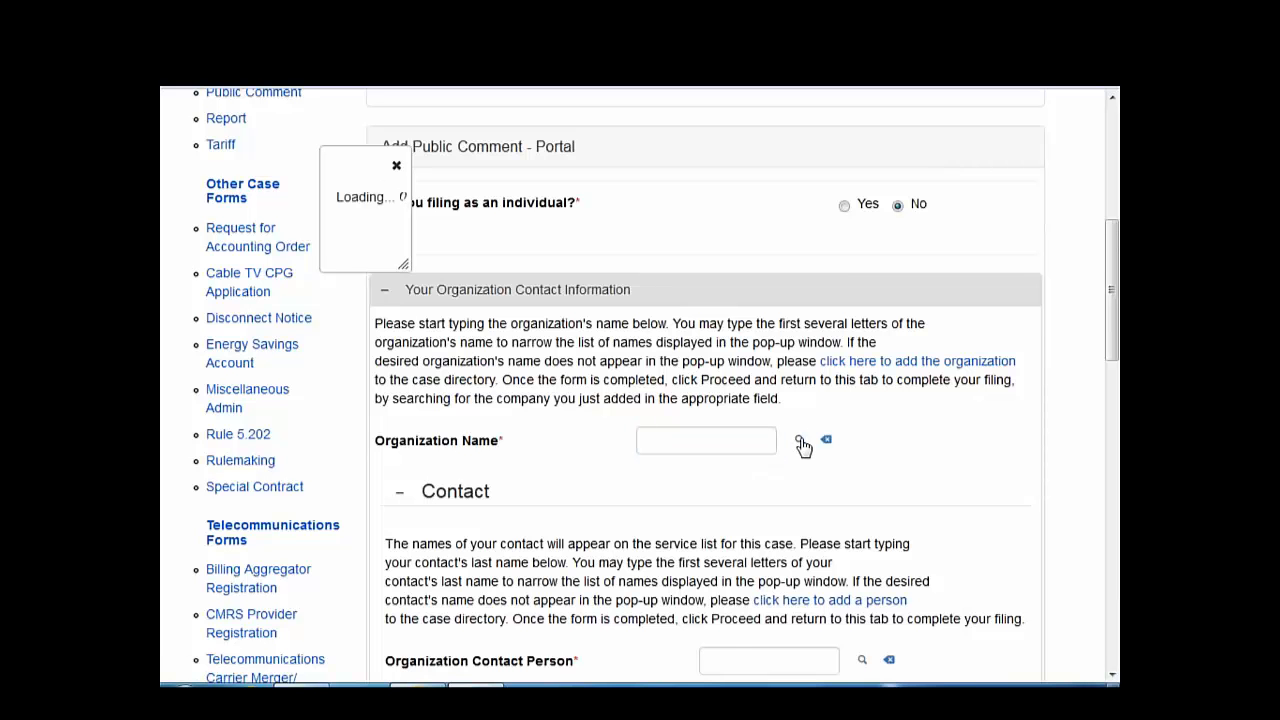
scroll(649, 585, "down", 4)
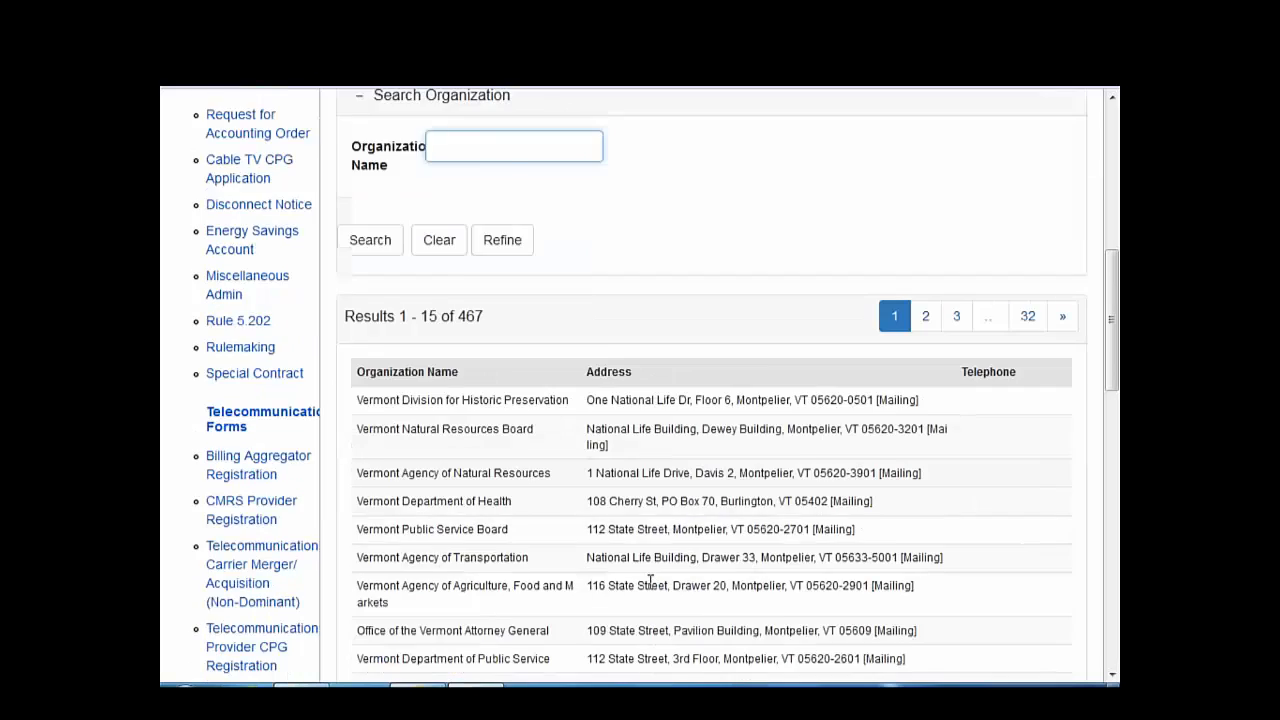
scroll(885, 620, "down", 2)
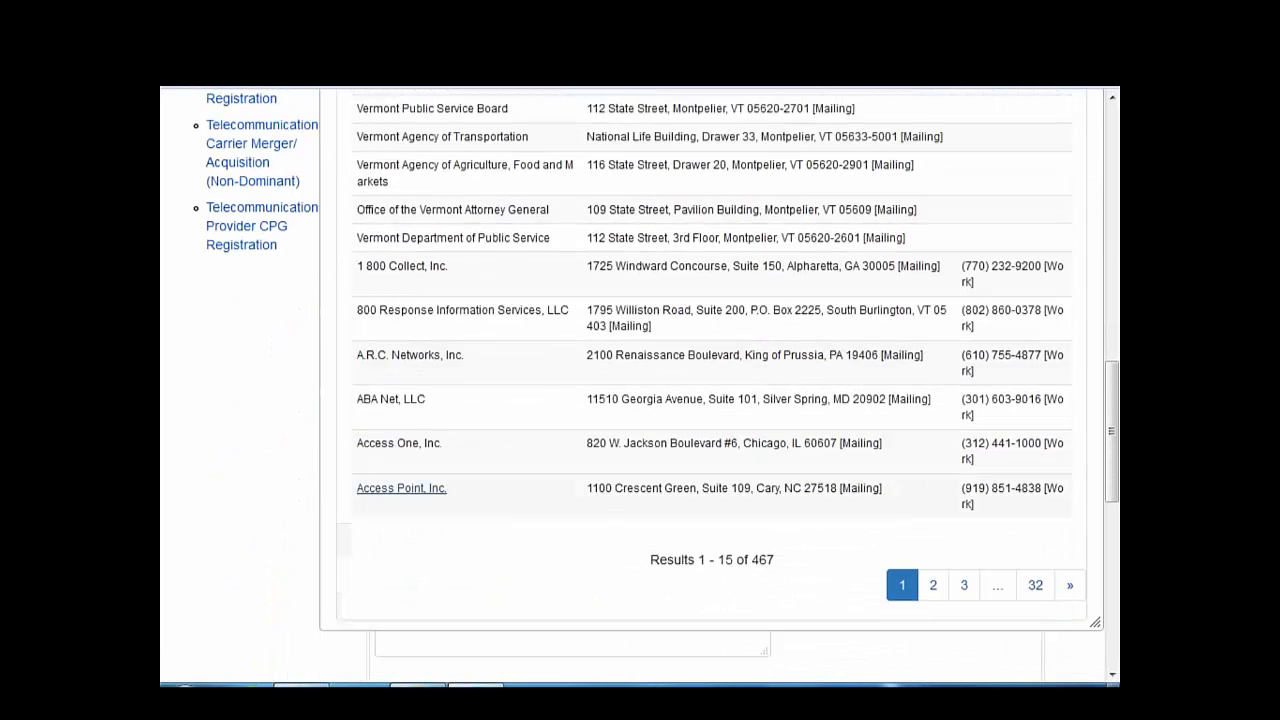
left_click(400, 488)
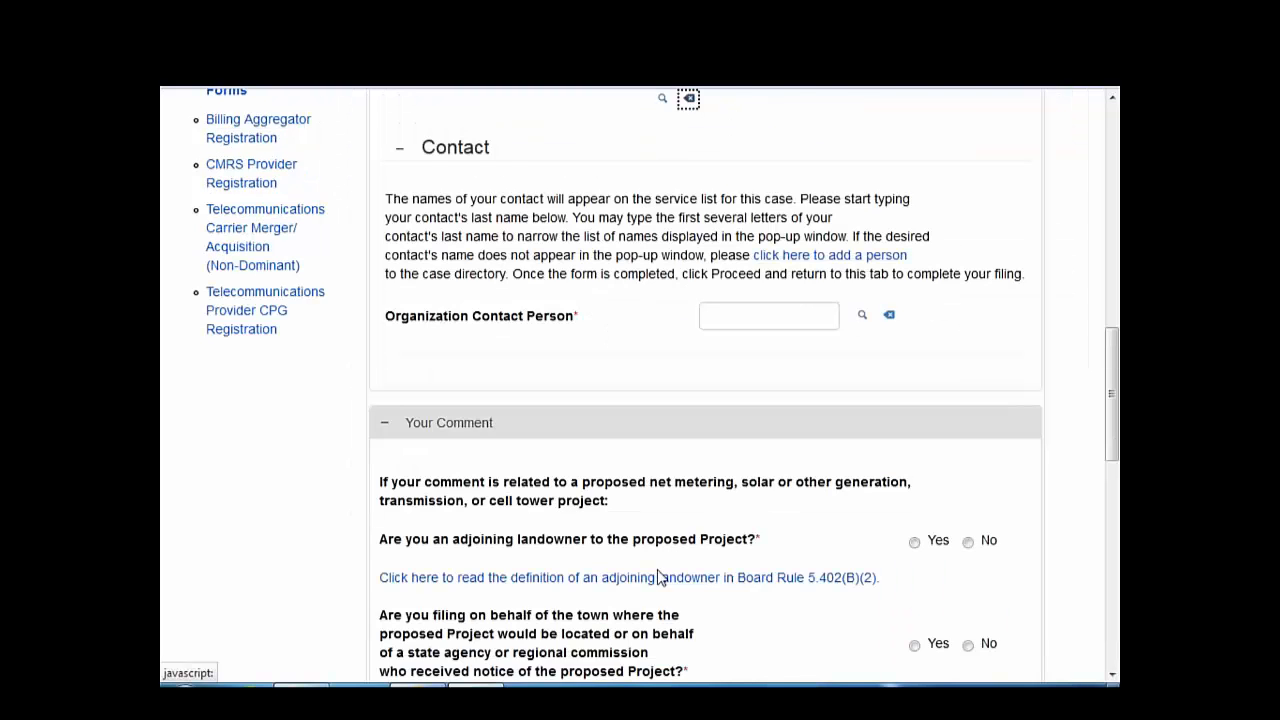
scroll(706, 582, "up", 3)
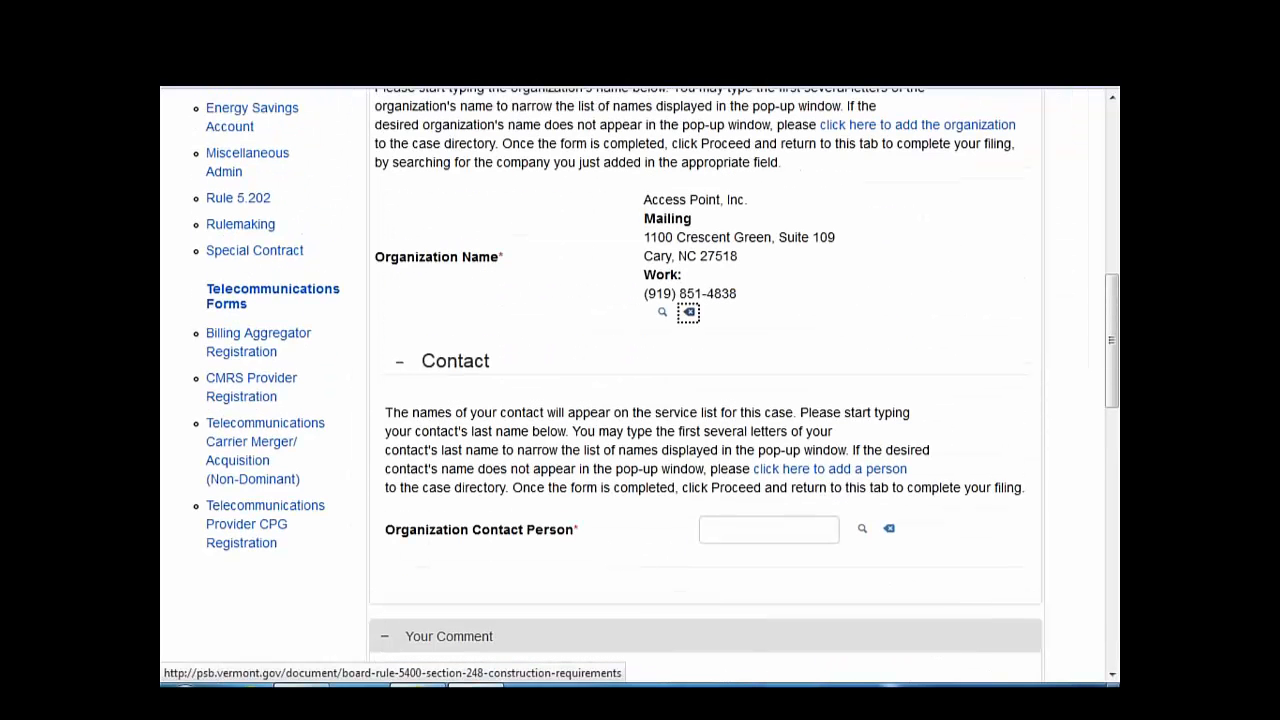
left_click(745, 523)
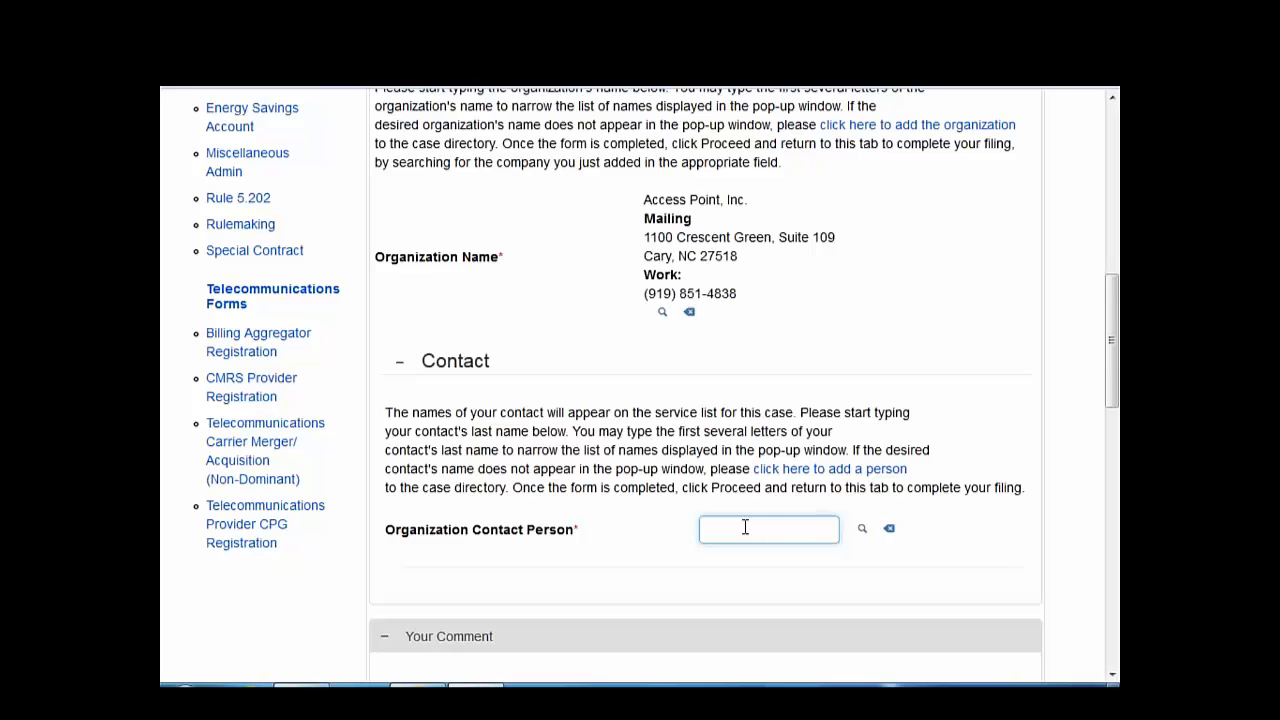
left_click(829, 471)
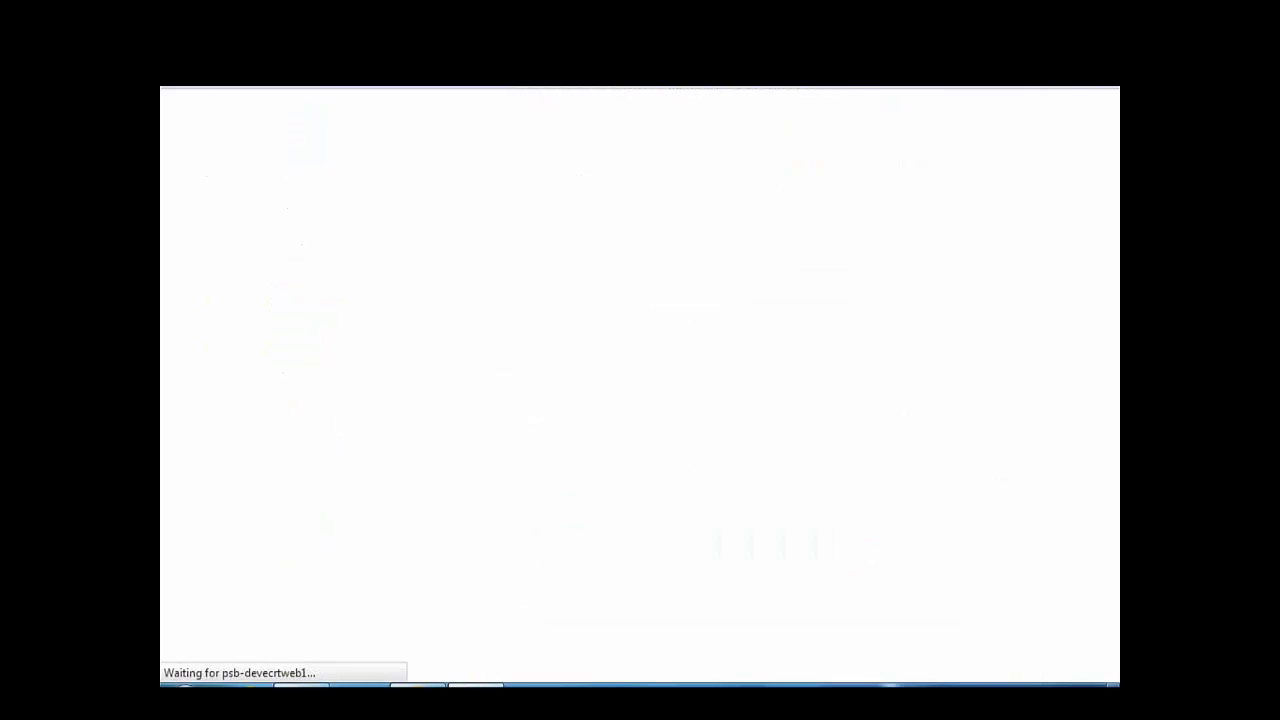
- Enter the new person's last name, first name and primary e-mail address
left_click(740, 503)
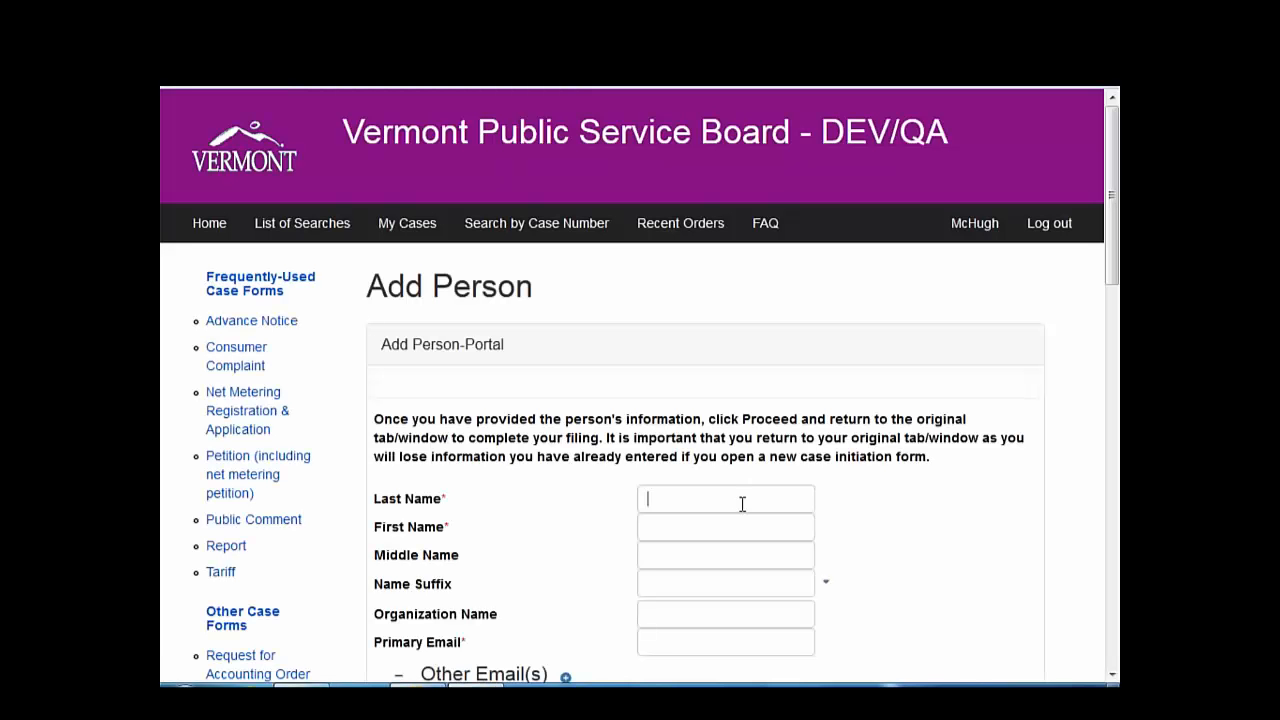
type("S")
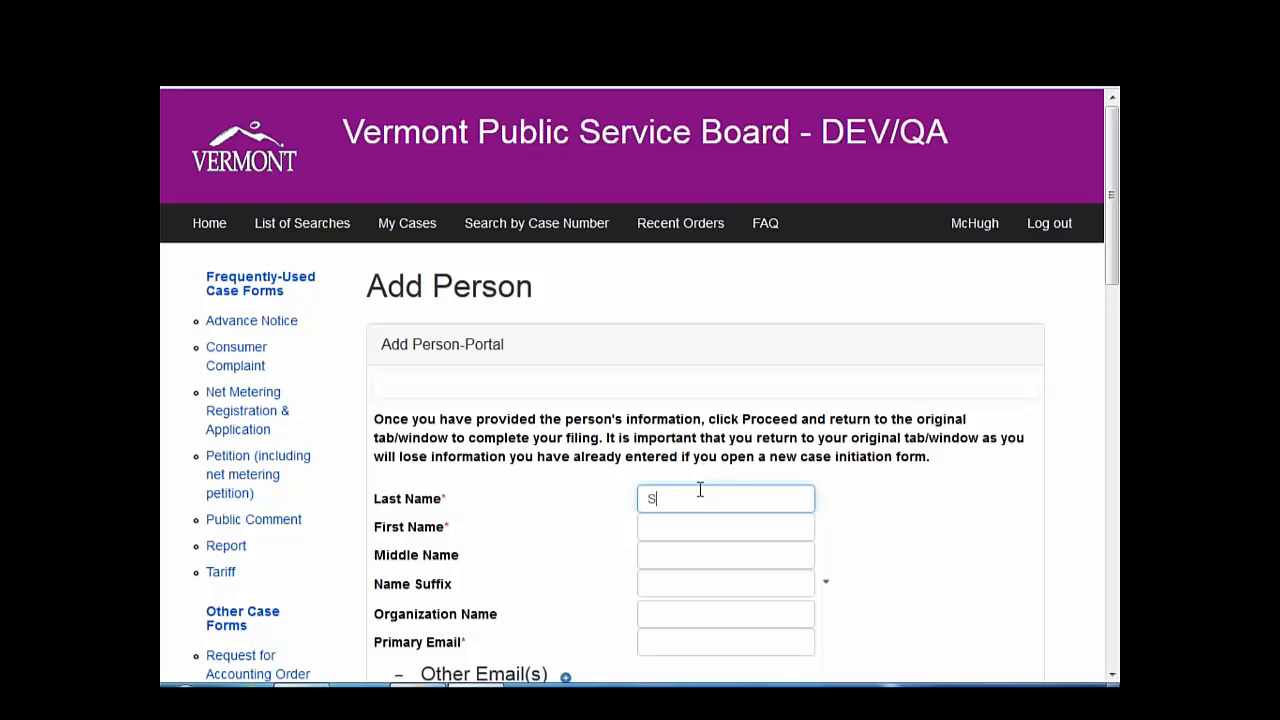
type("ooner")
key("Tab")
type("Okl")
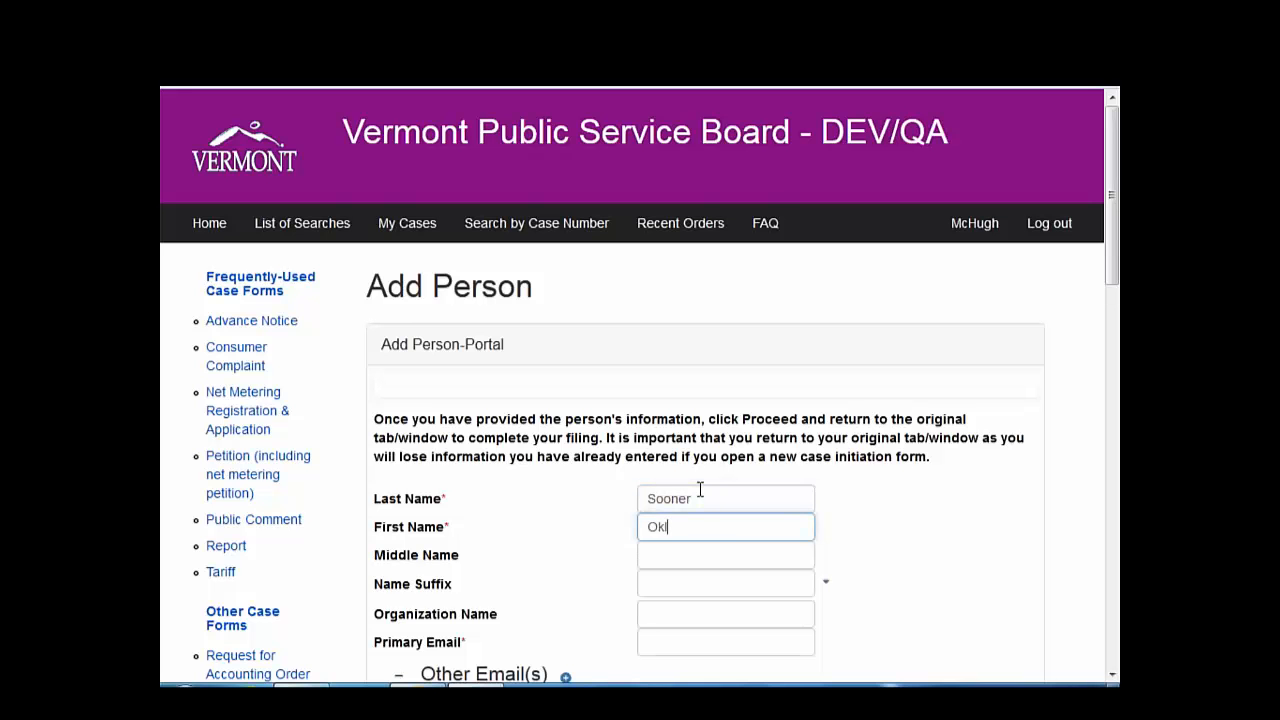
type("ahoma")
scroll(780, 410, "down", 1)
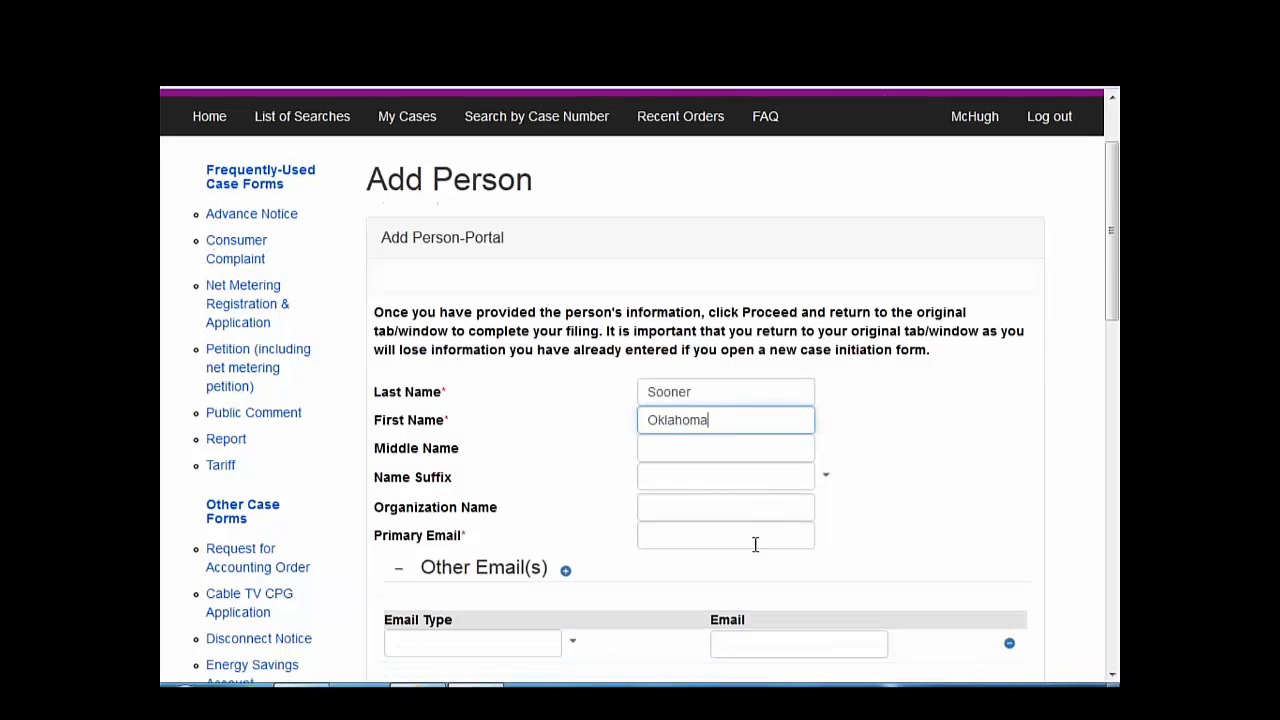
left_click(755, 544)
type("ok123")
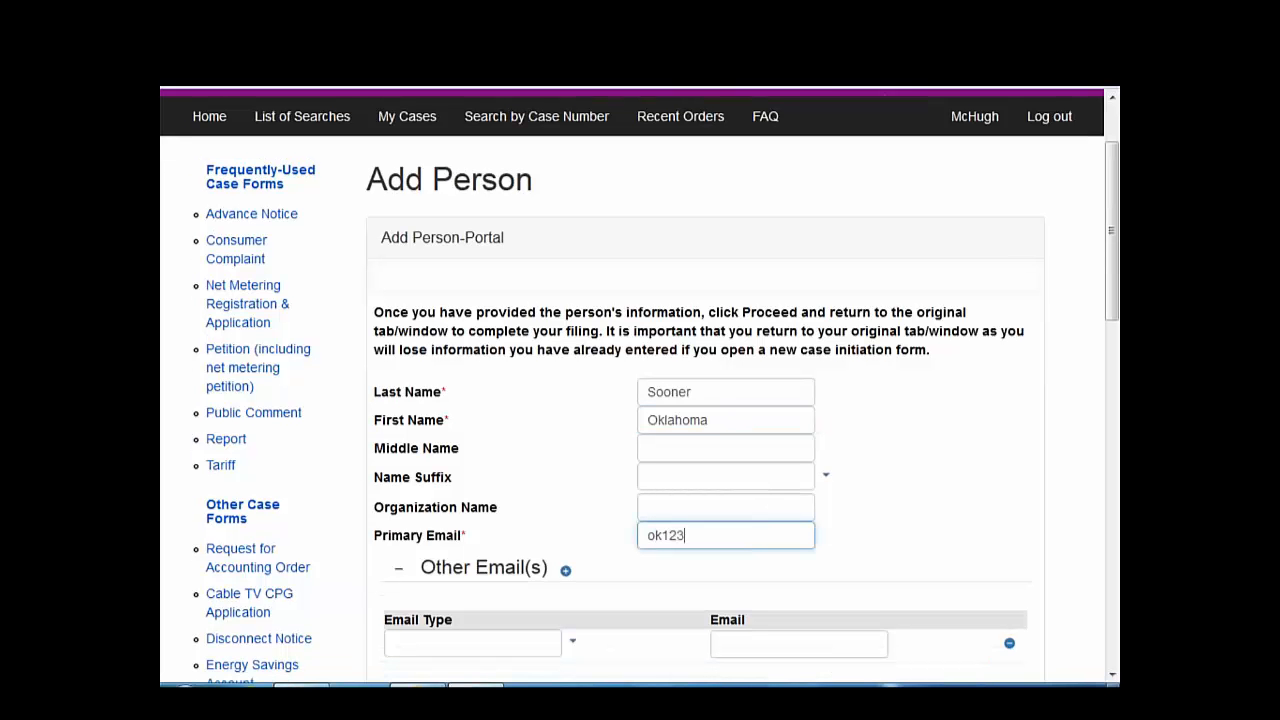
type("@test.com")
scroll(820, 370, "down", 4)
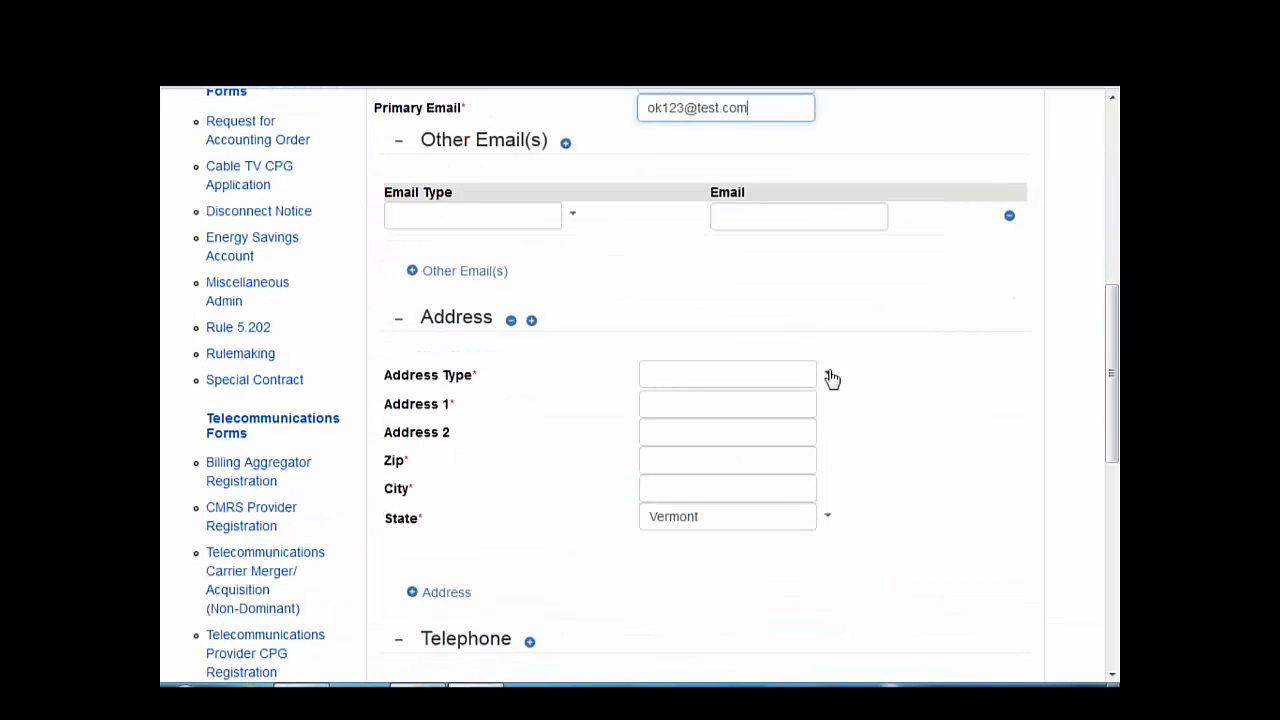
- Set address type to Mailing and enter the person's street address and zip code
left_click(831, 378)
left_click(786, 430)
left_click(734, 414)
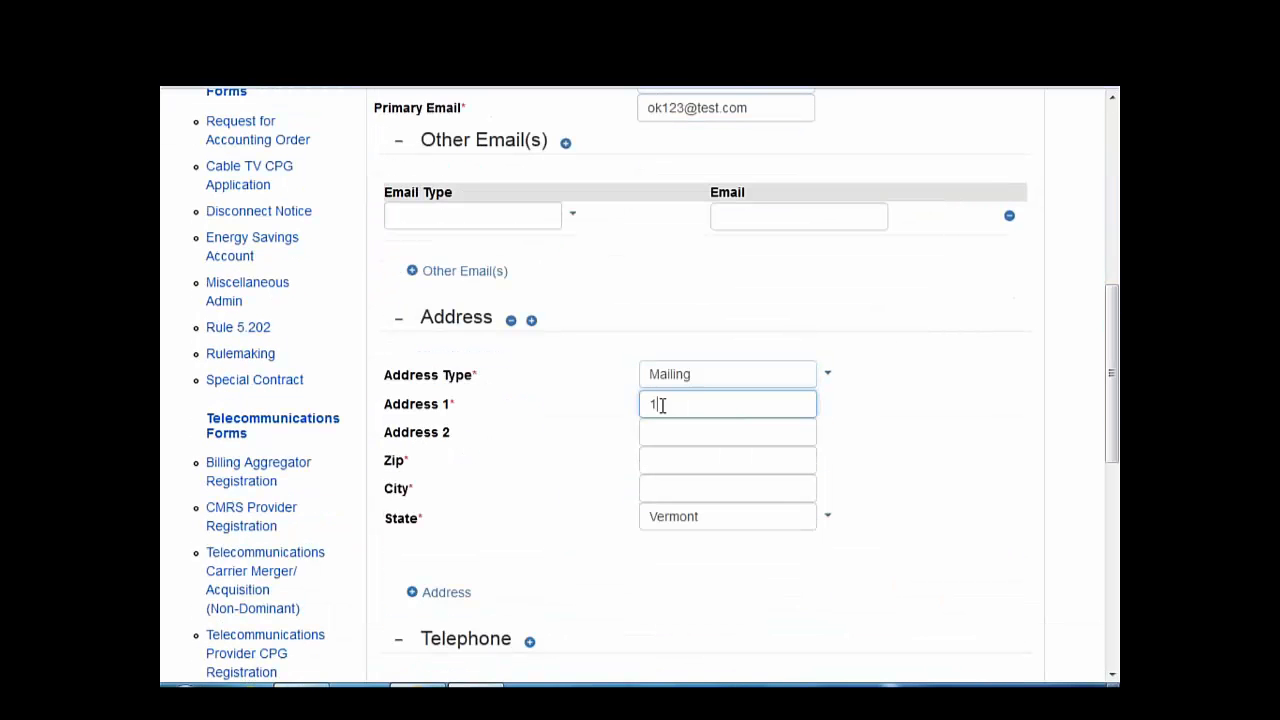
key("Tab")
key("Tab")
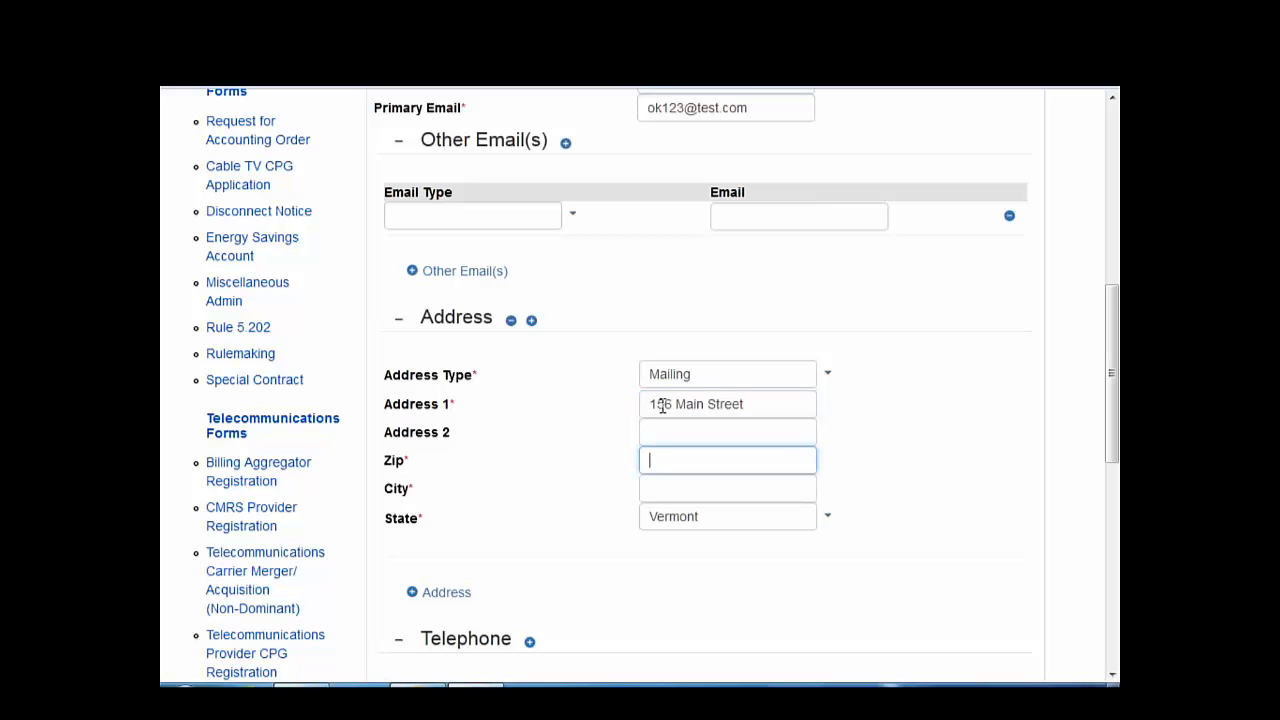
type("05404")
key("Tab")
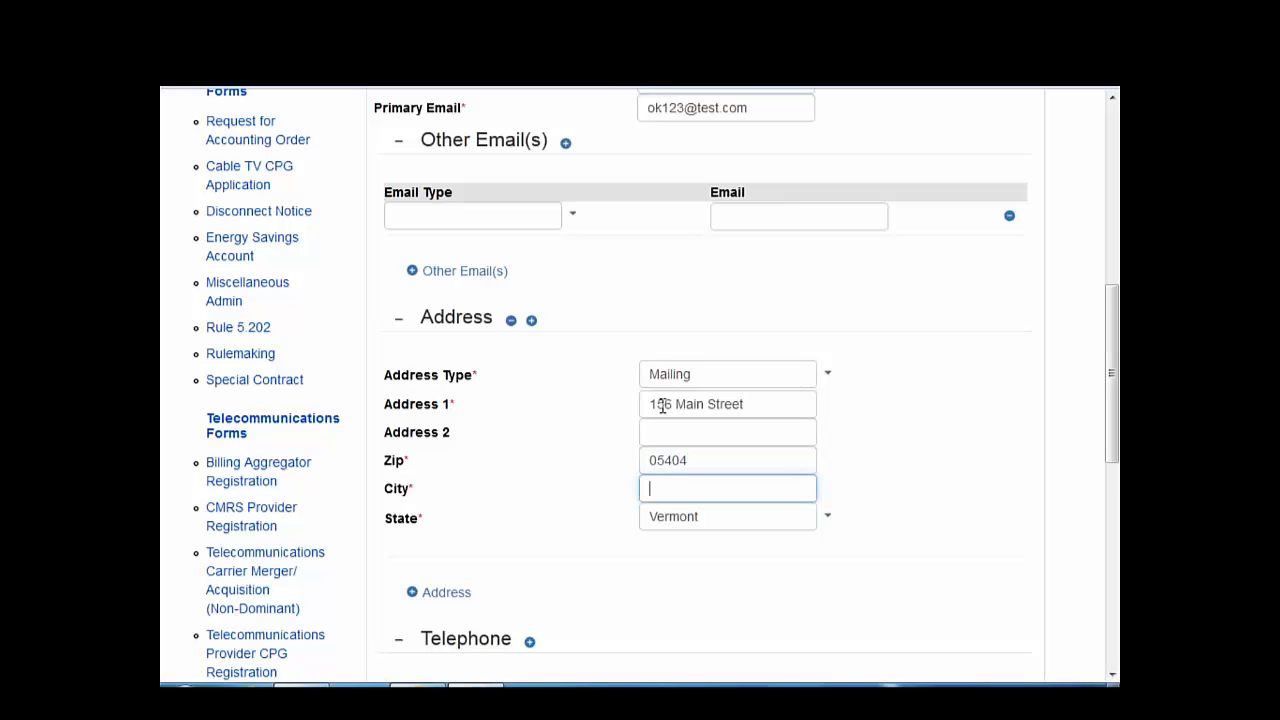
key("Tab")
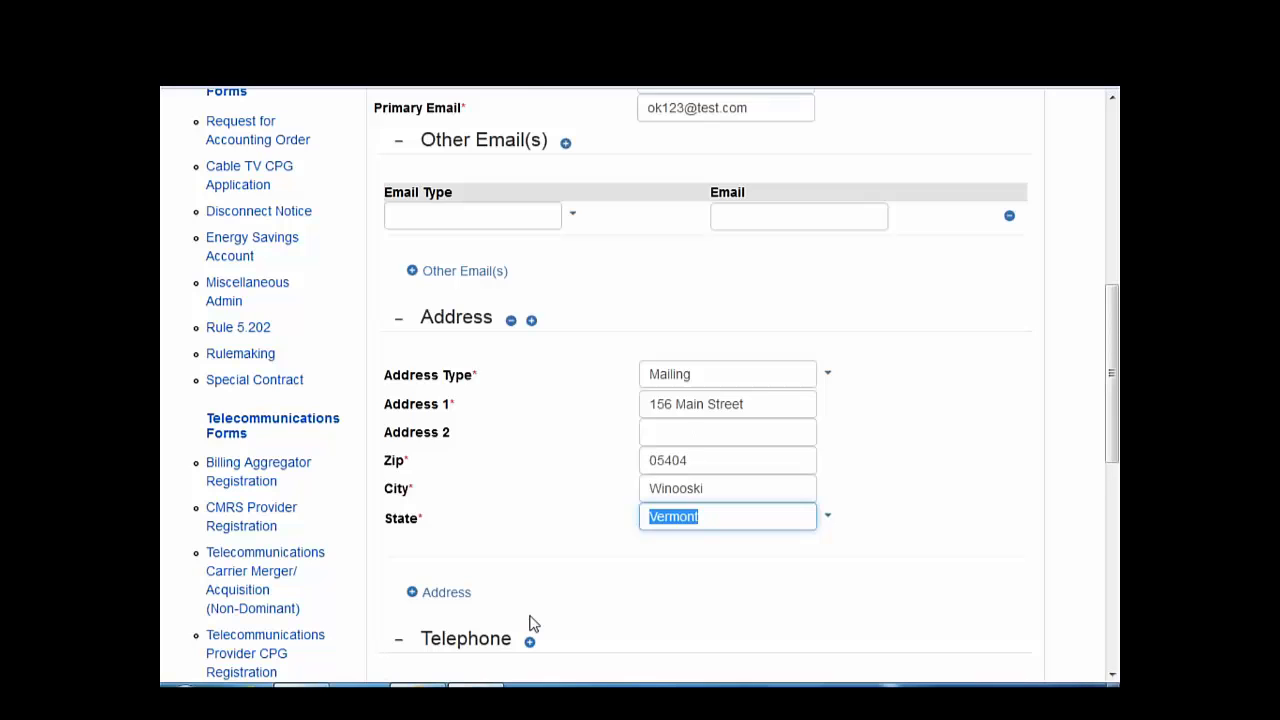
scroll(547, 594, "down", 1)
scroll(549, 591, "down", 1)
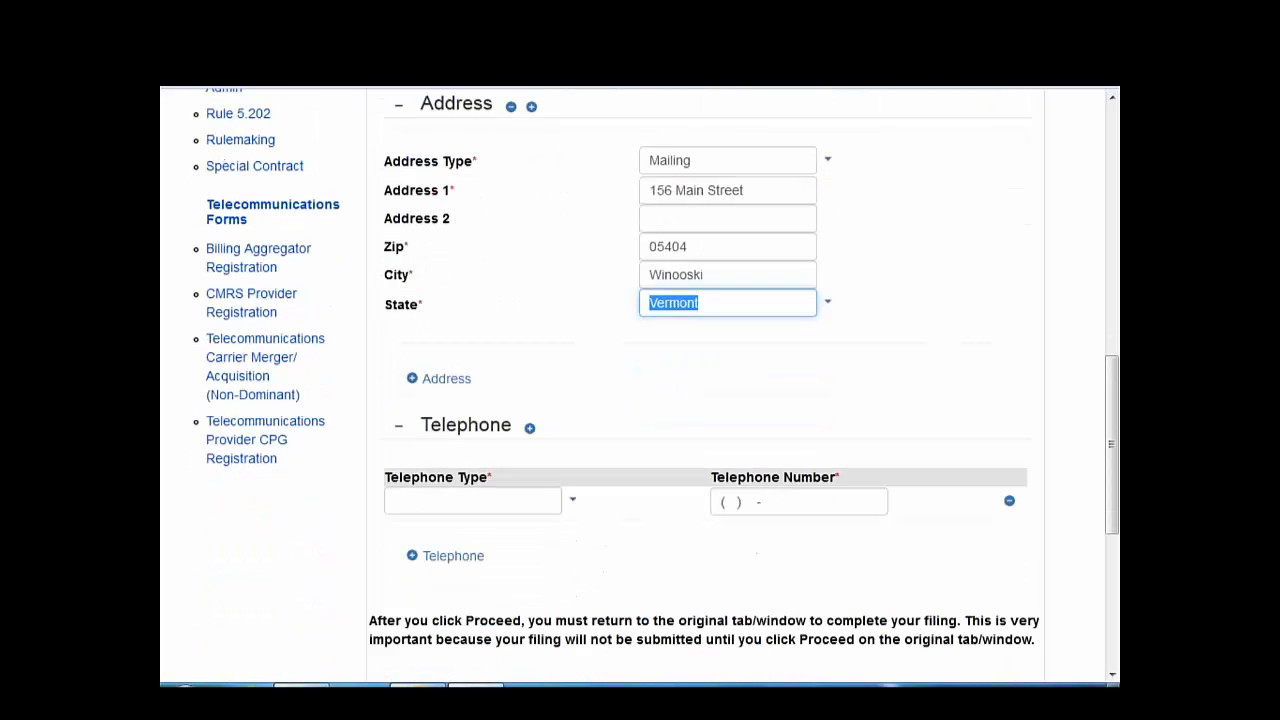
- Add the person's Mobile phone number, answer the math question with 2, and submit
left_click(575, 505)
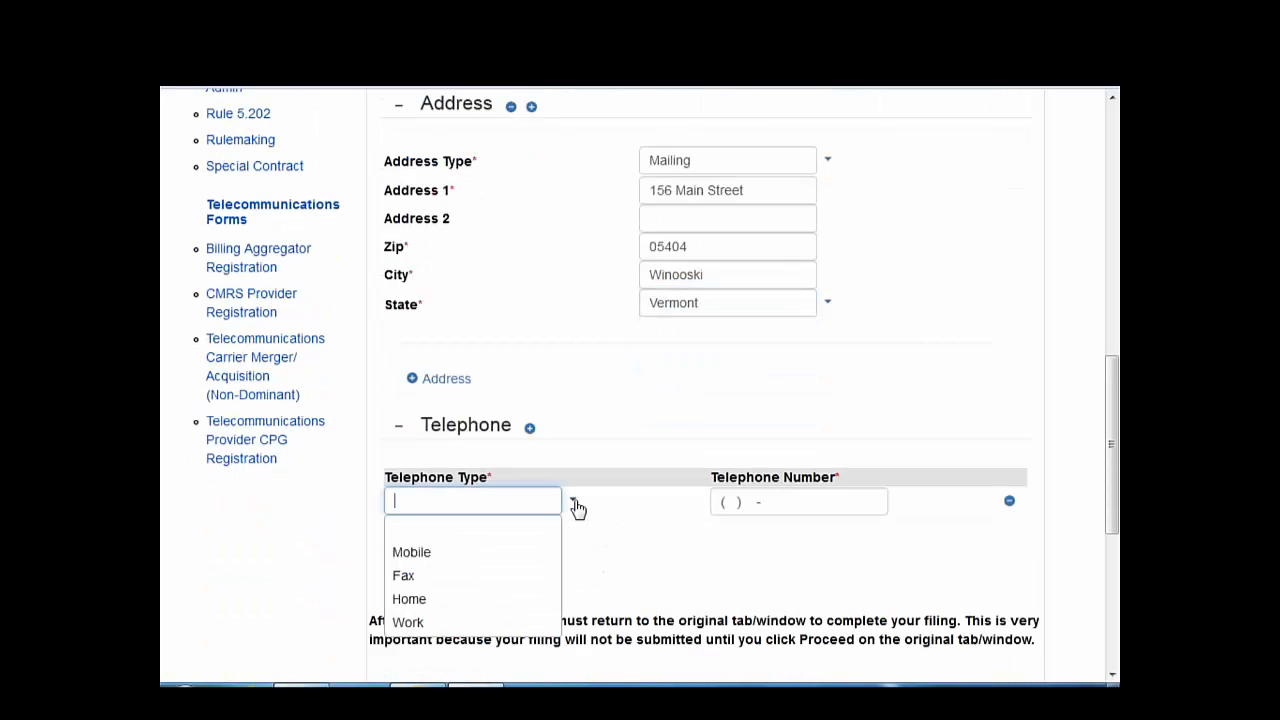
left_click(514, 556)
left_click(738, 503)
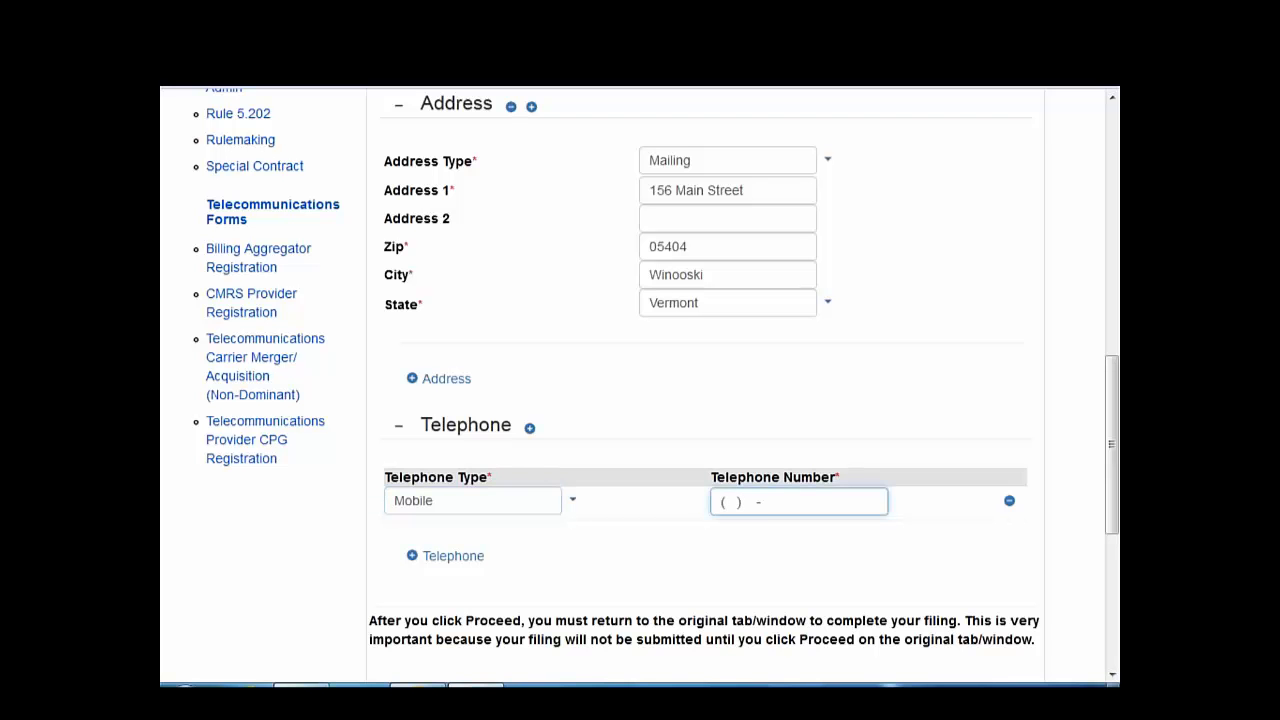
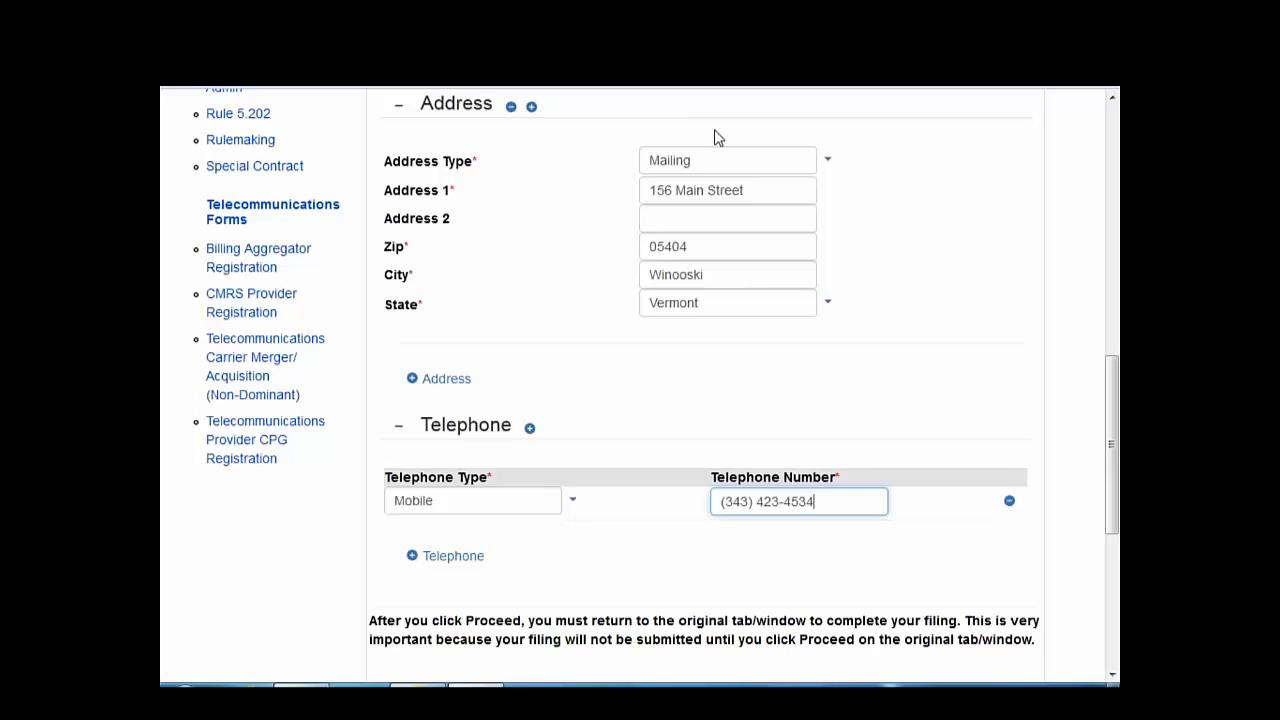
scroll(814, 451, "down", 2)
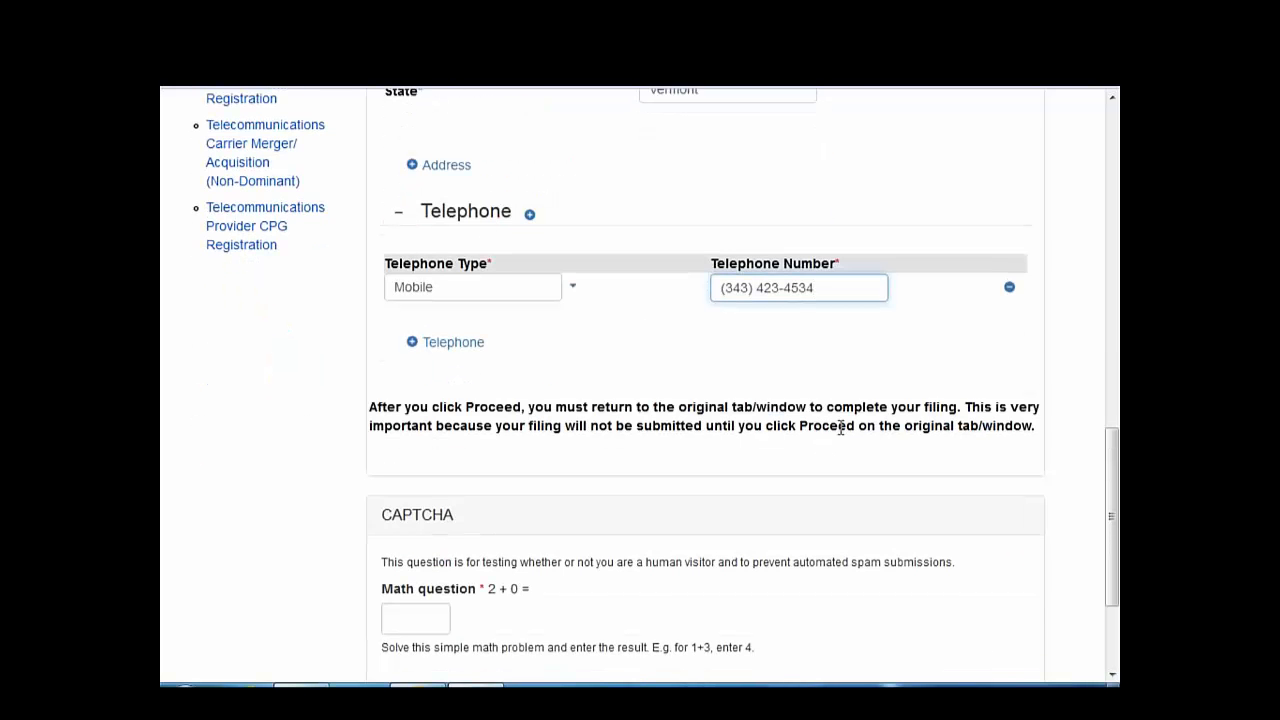
scroll(840, 428, "down", 1)
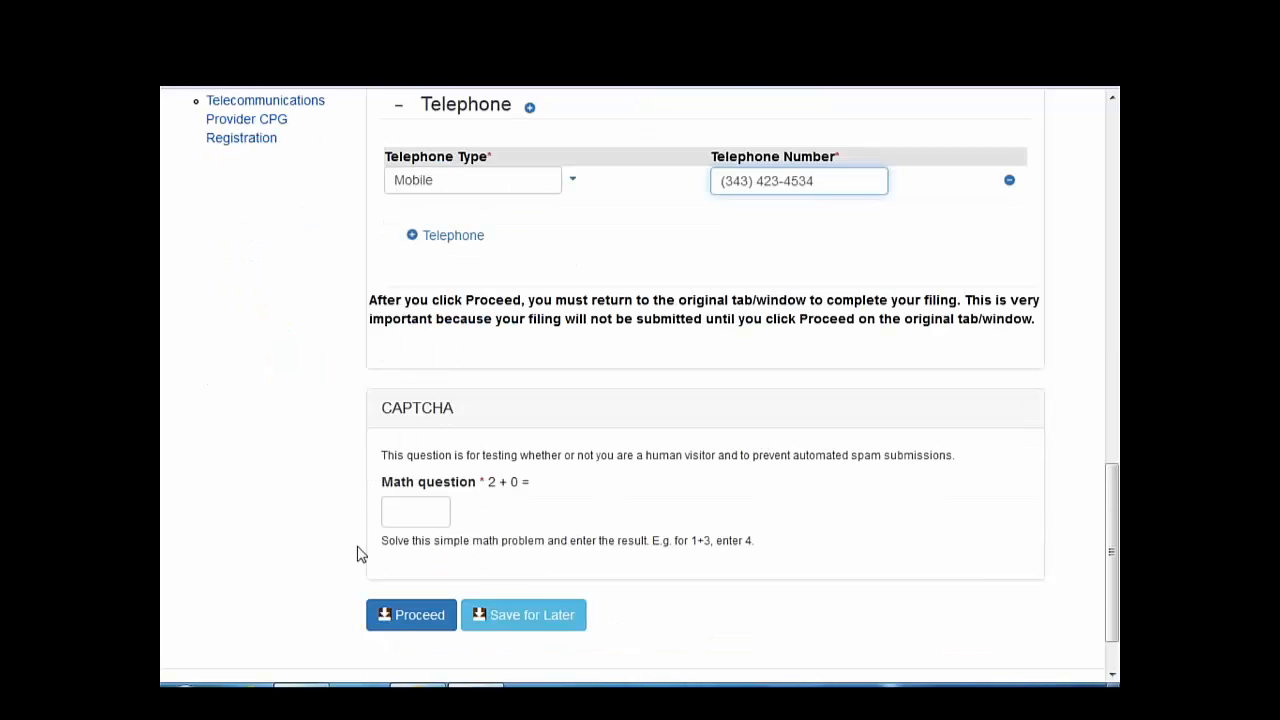
left_click(394, 511)
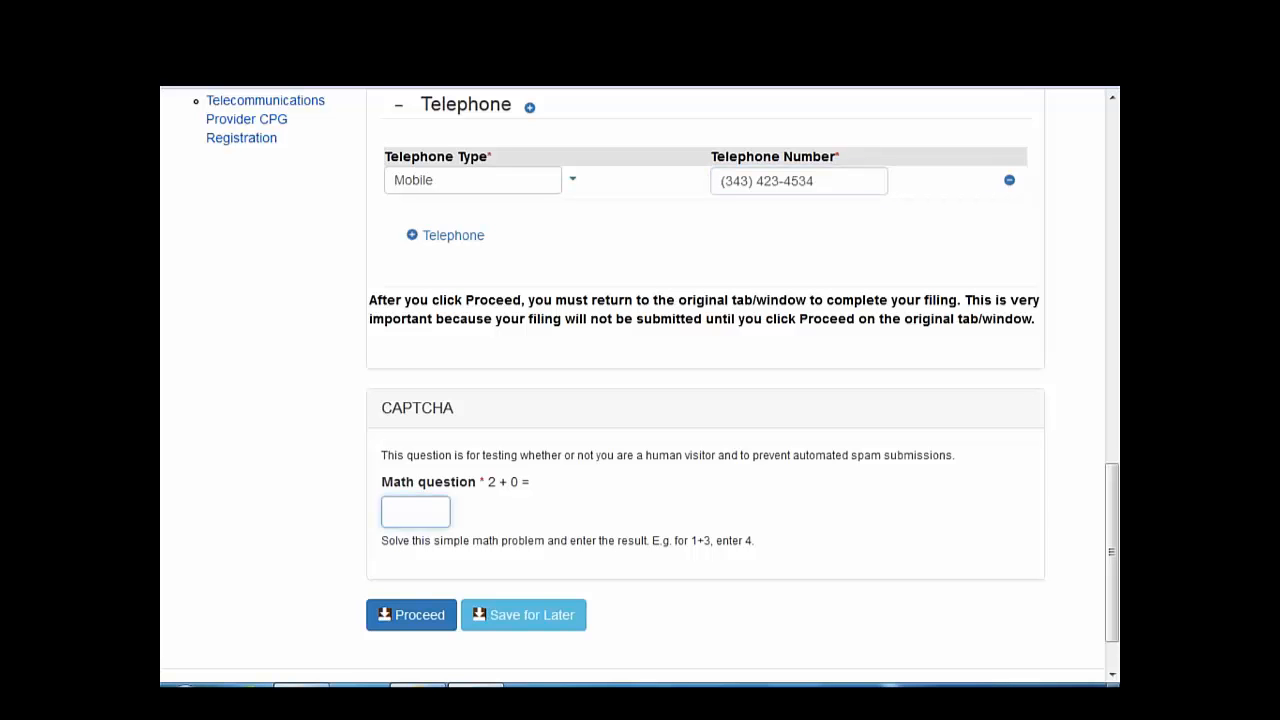
type("2")
left_click(411, 614)
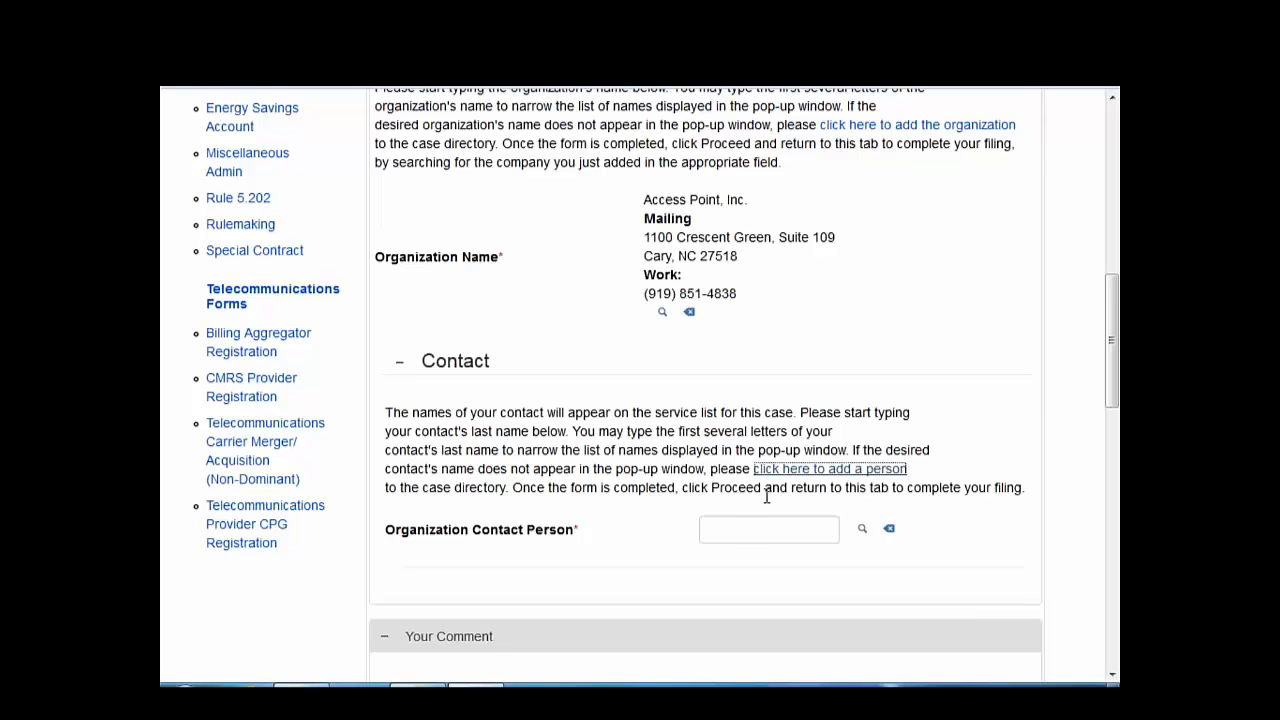
- Look up 'sooner' and set the newly added person as Organization Contact Person
left_click(752, 527)
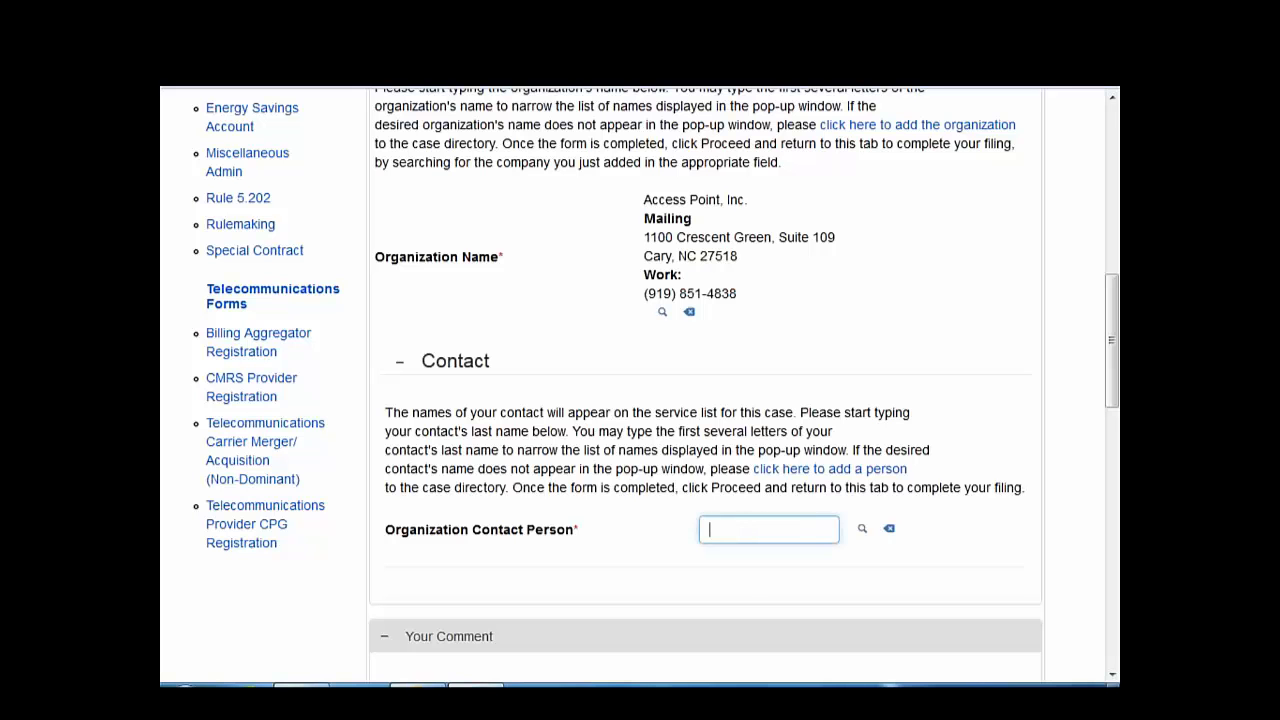
type("sooner")
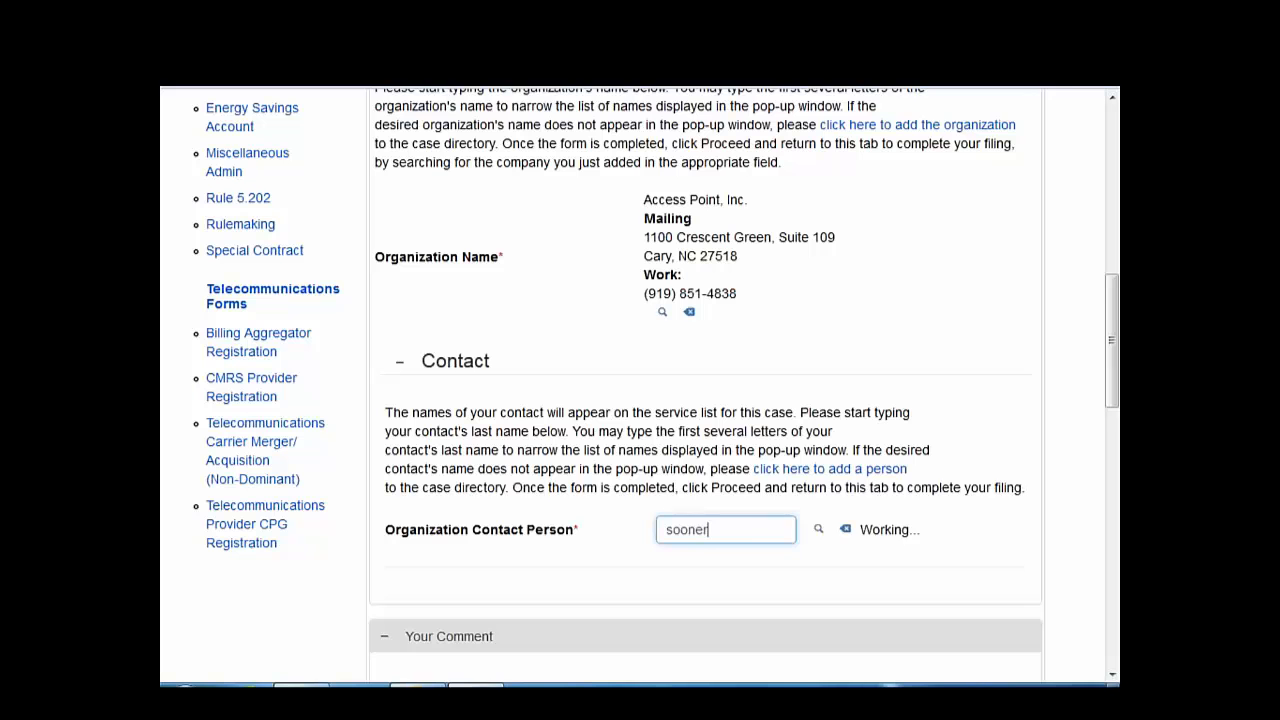
scroll(752, 450, "down", 2)
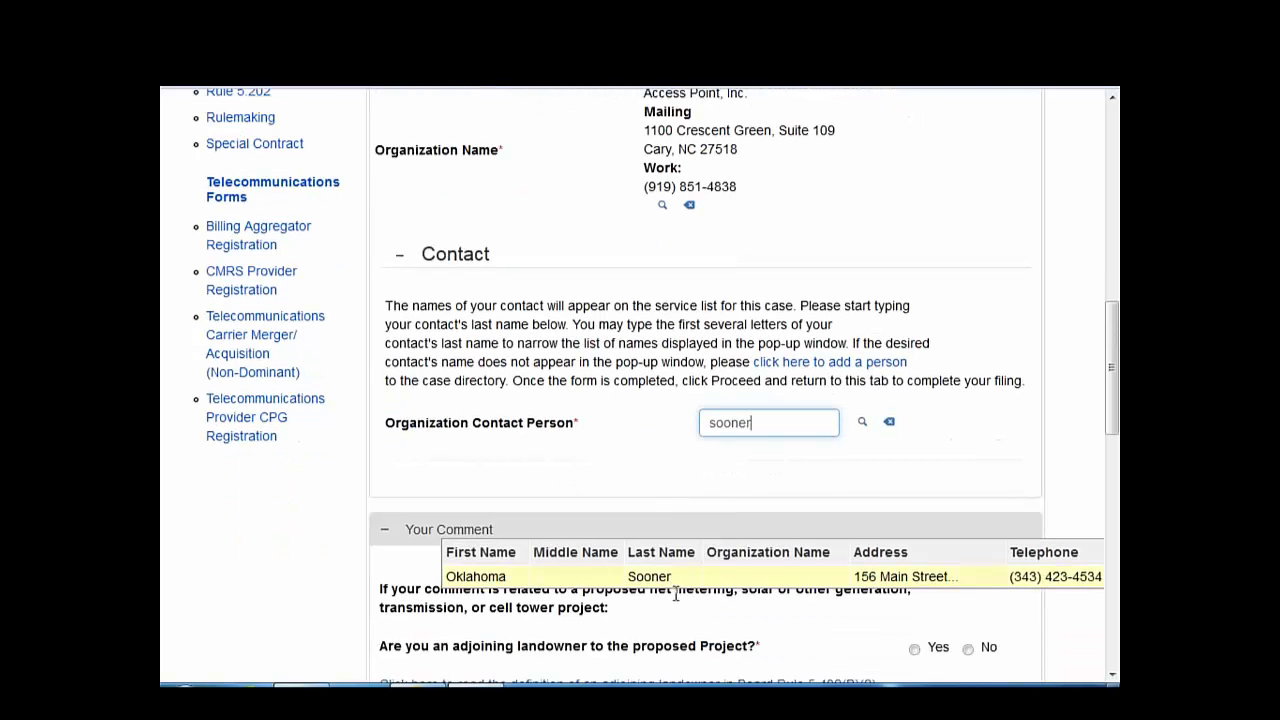
left_click(670, 577)
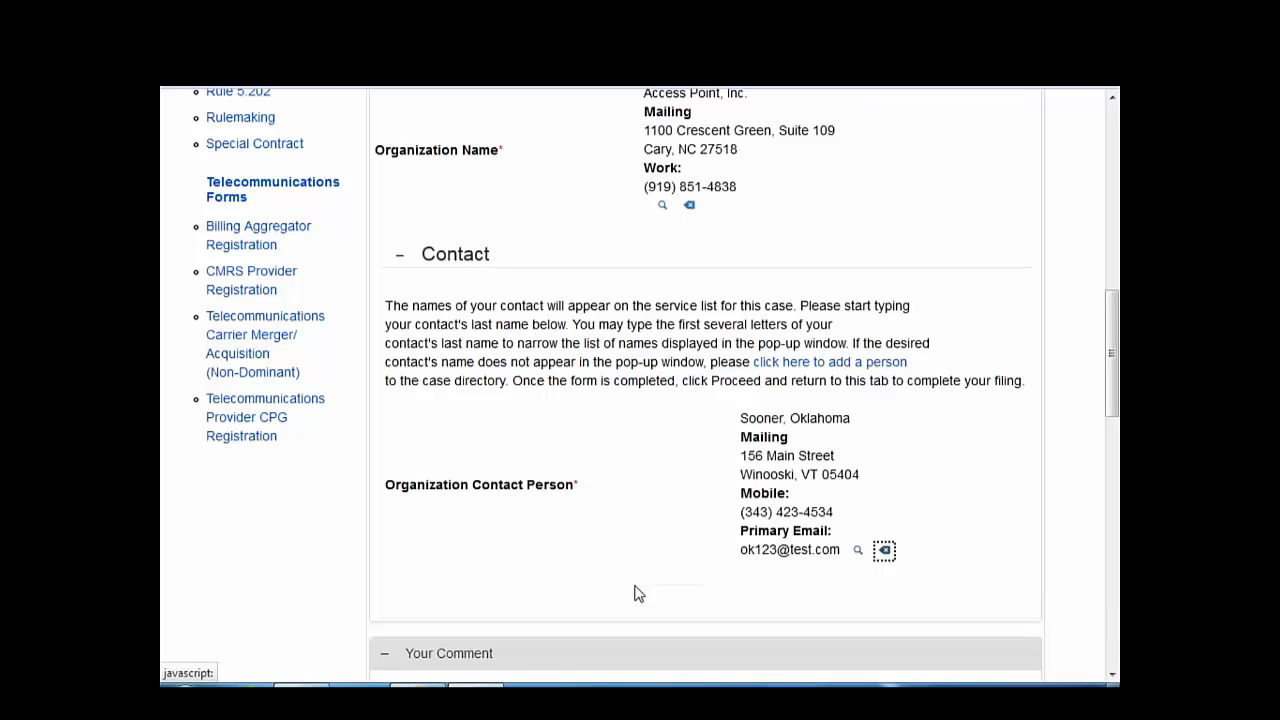
- Answer No to the adjoining-landowner question
scroll(635, 593, "down", 4)
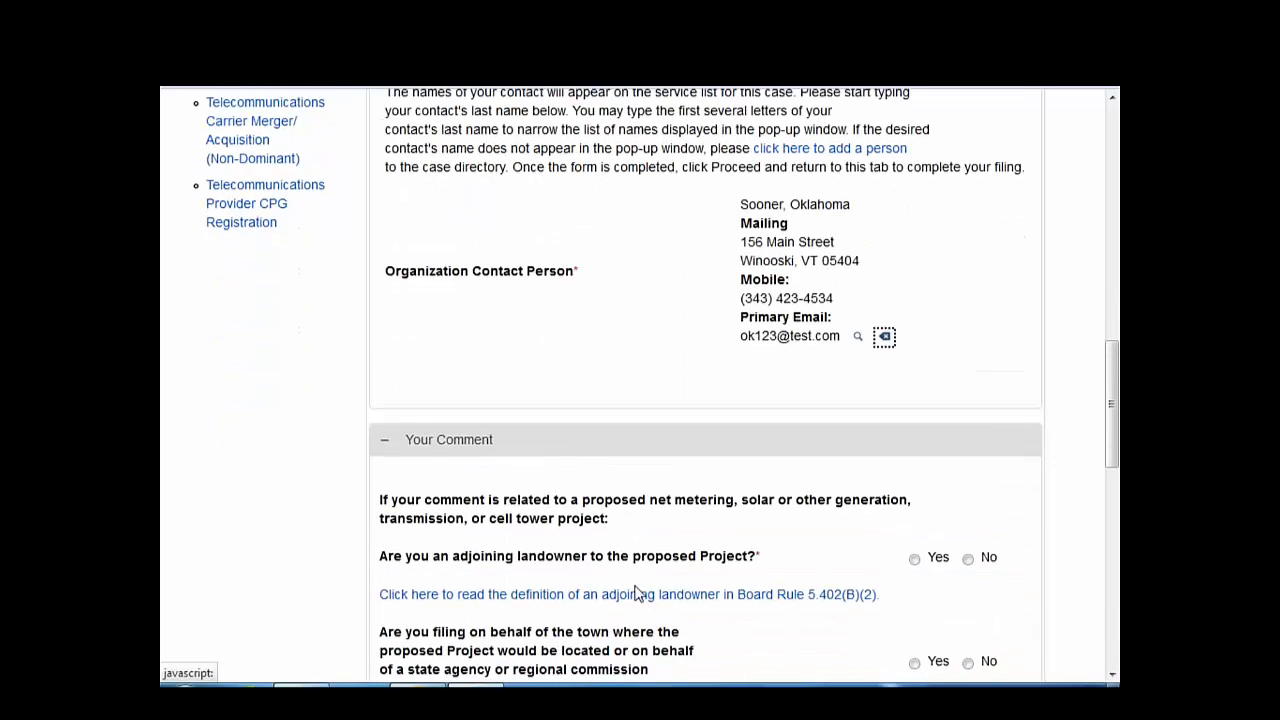
scroll(636, 593, "down", 2)
scroll(637, 594, "down", 2)
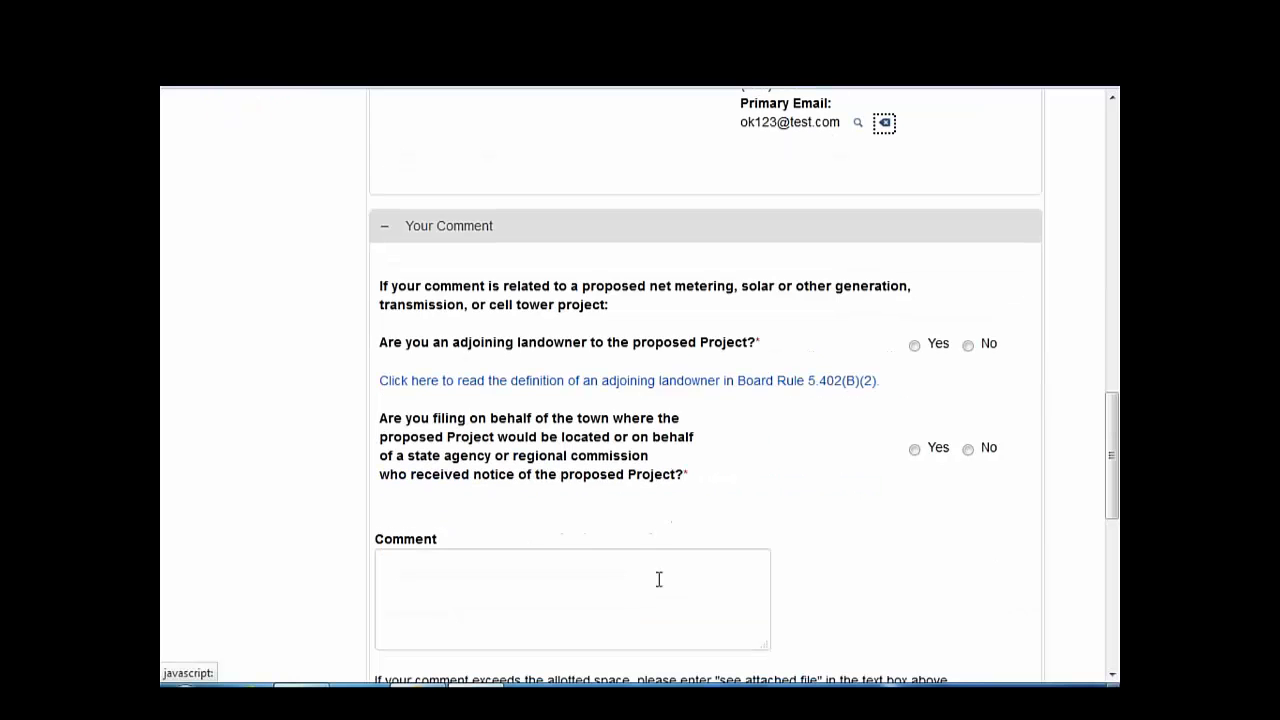
left_click(967, 345)
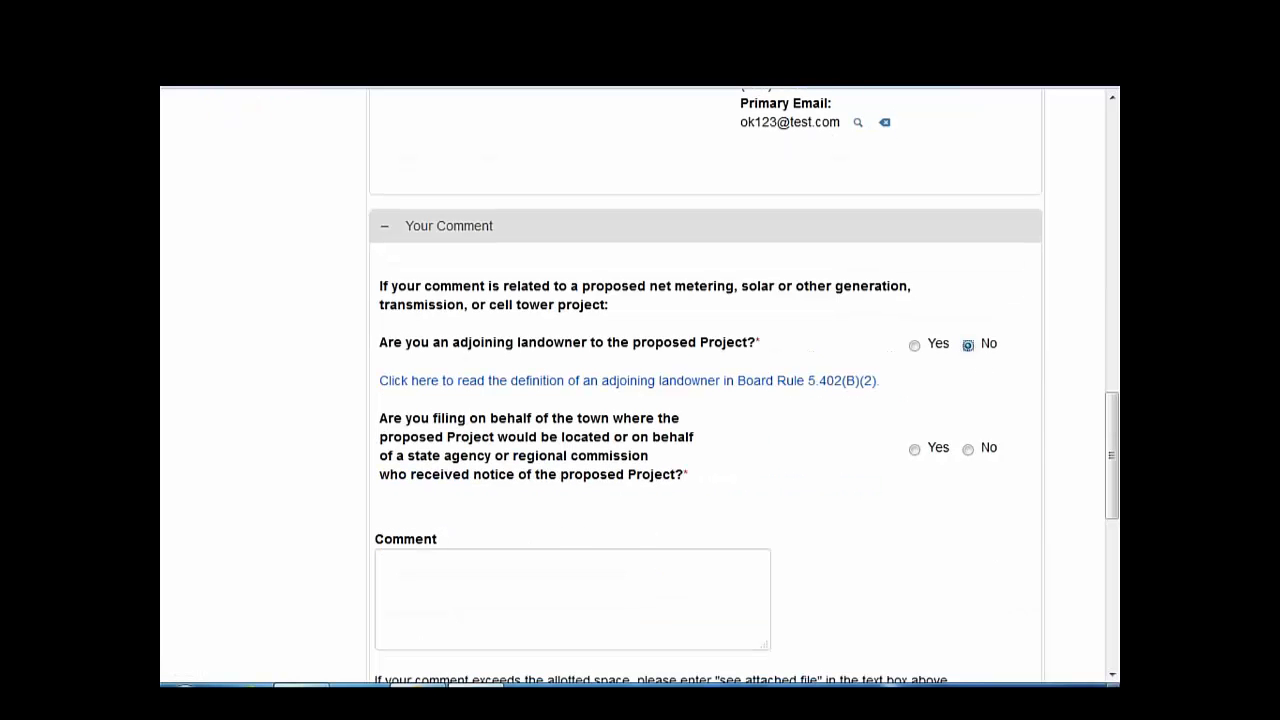
- Answer No to filing for a town and attach Document1.pdf from ePSB Test Docs
left_click(967, 449)
left_click(422, 573)
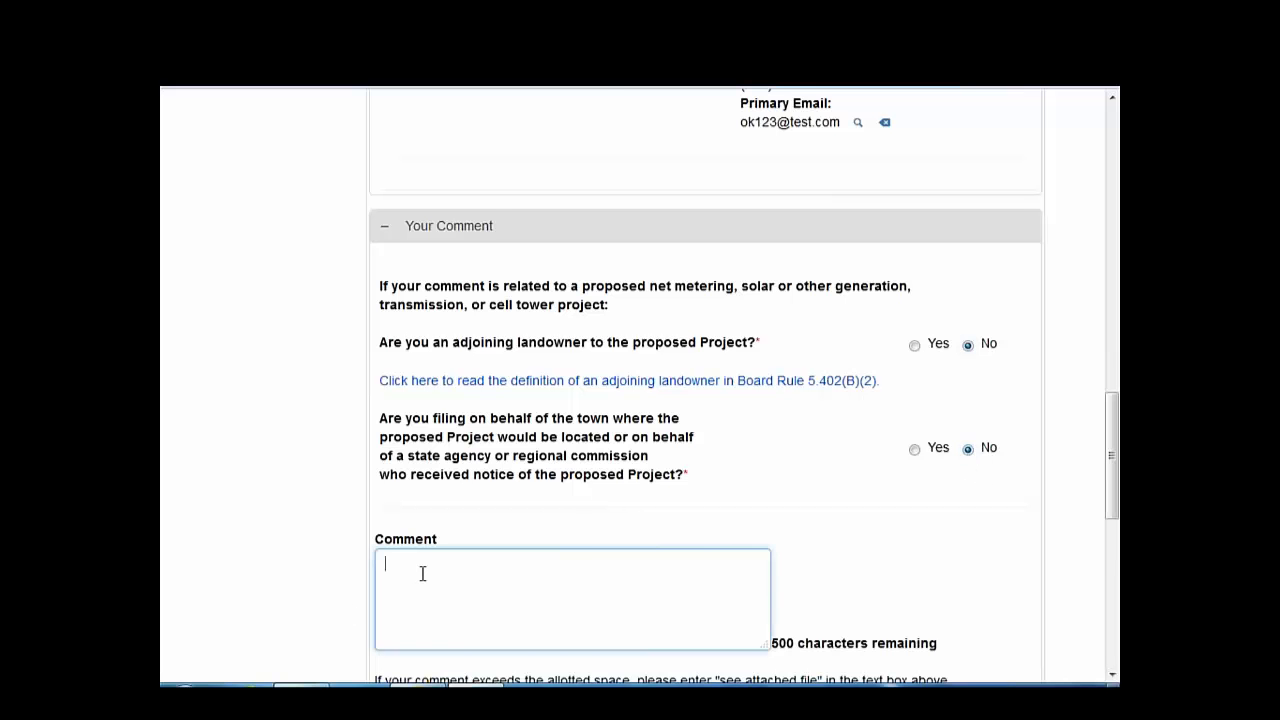
scroll(422, 573, "down", 3)
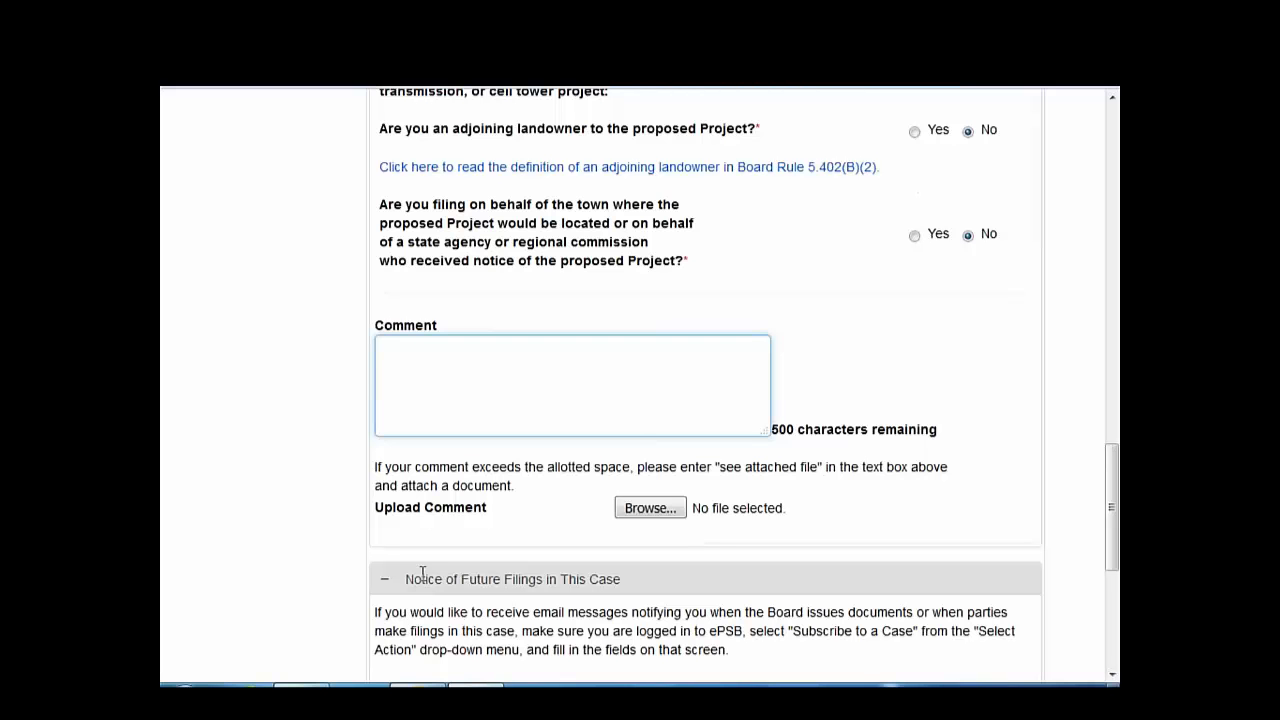
left_click(651, 508)
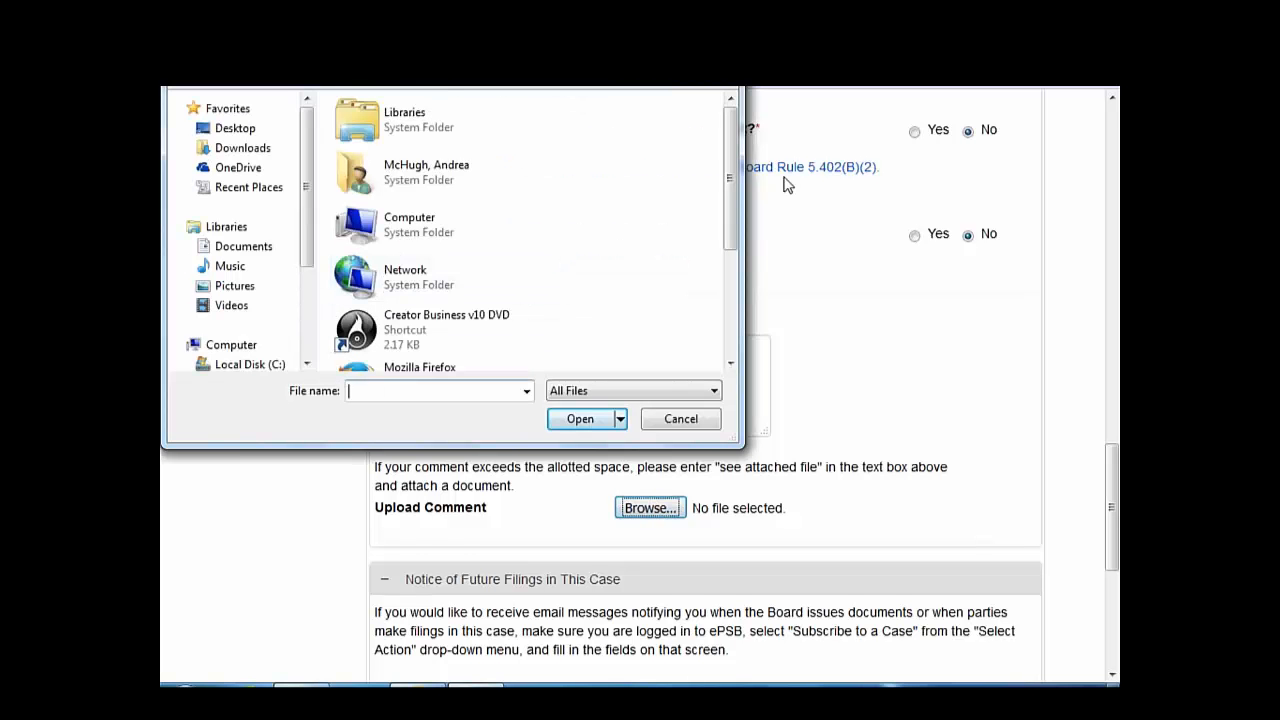
left_click_drag(722, 203, 714, 329)
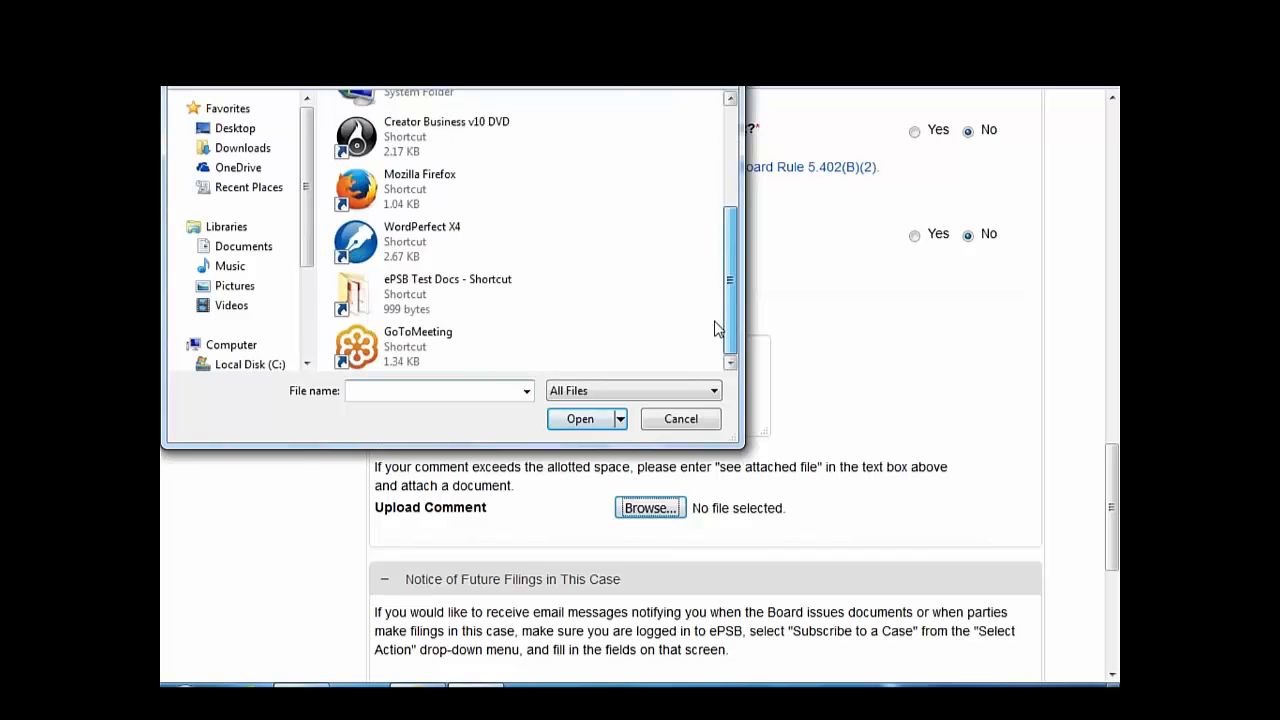
double_click(409, 290)
double_click(395, 134)
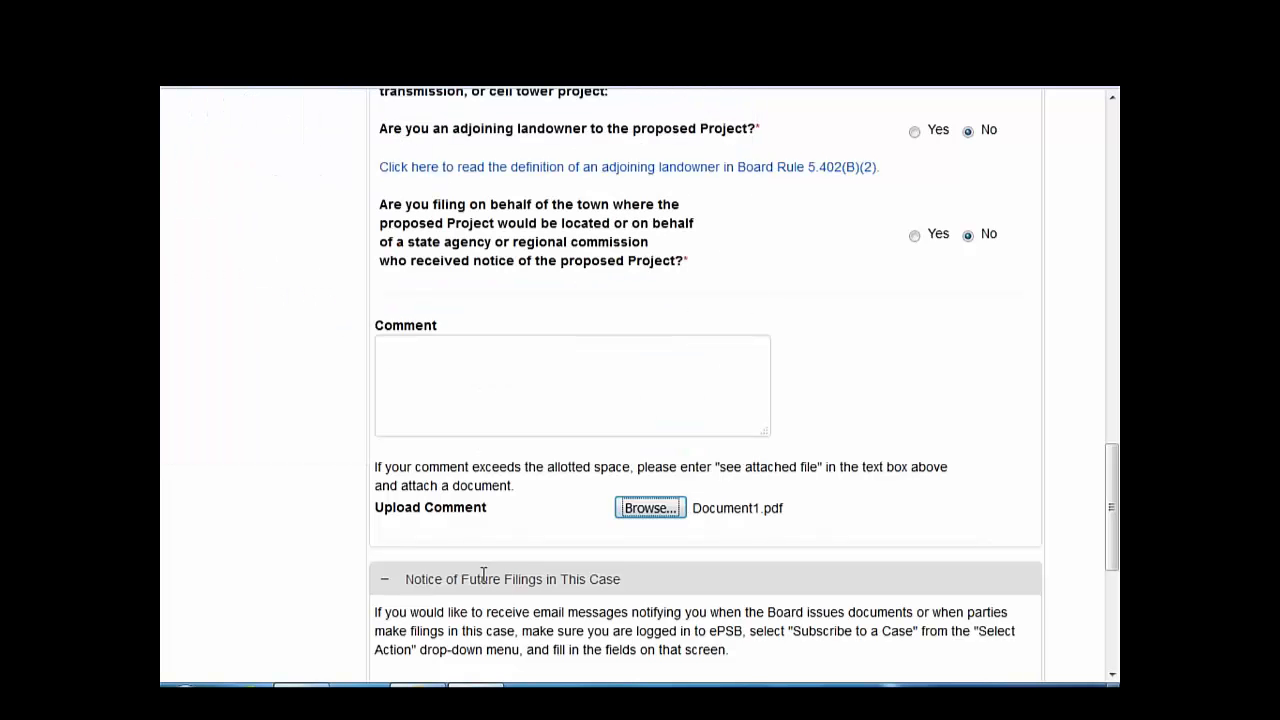
- Enter 'See attached file.' in the Comment box
left_click(483, 368)
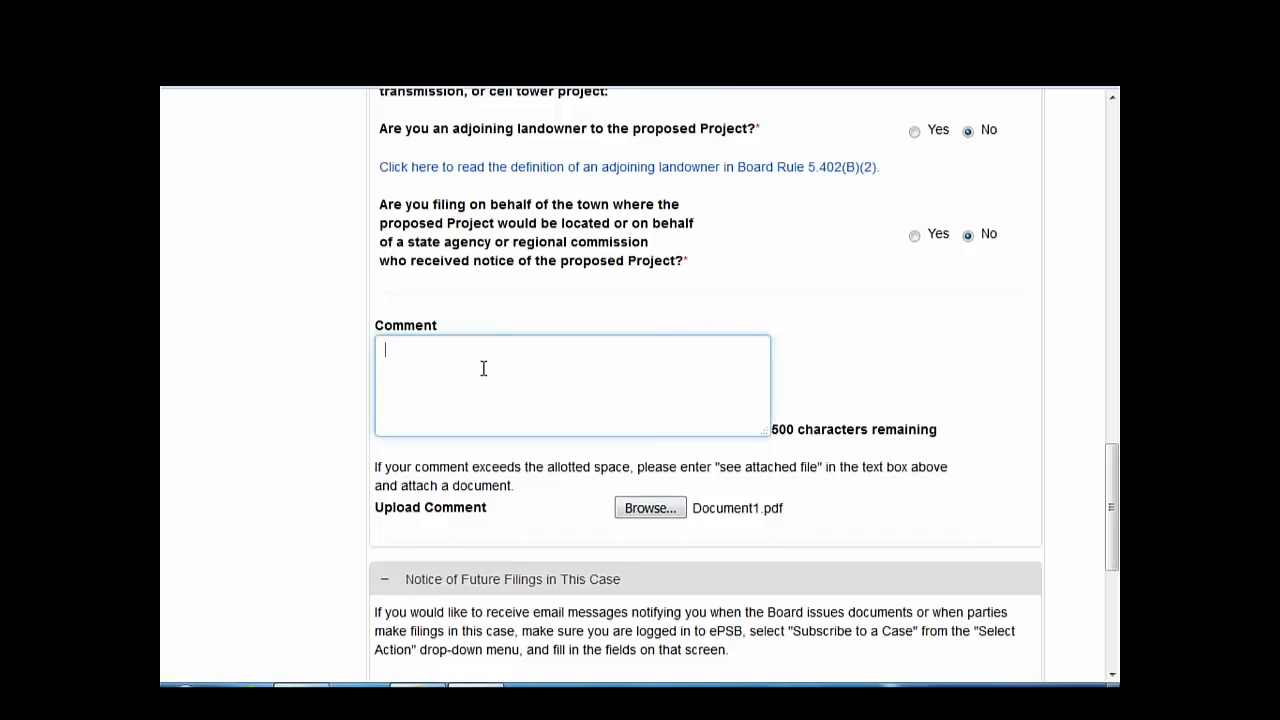
type("See attached file.")
scroll(409, 412, "down", 3)
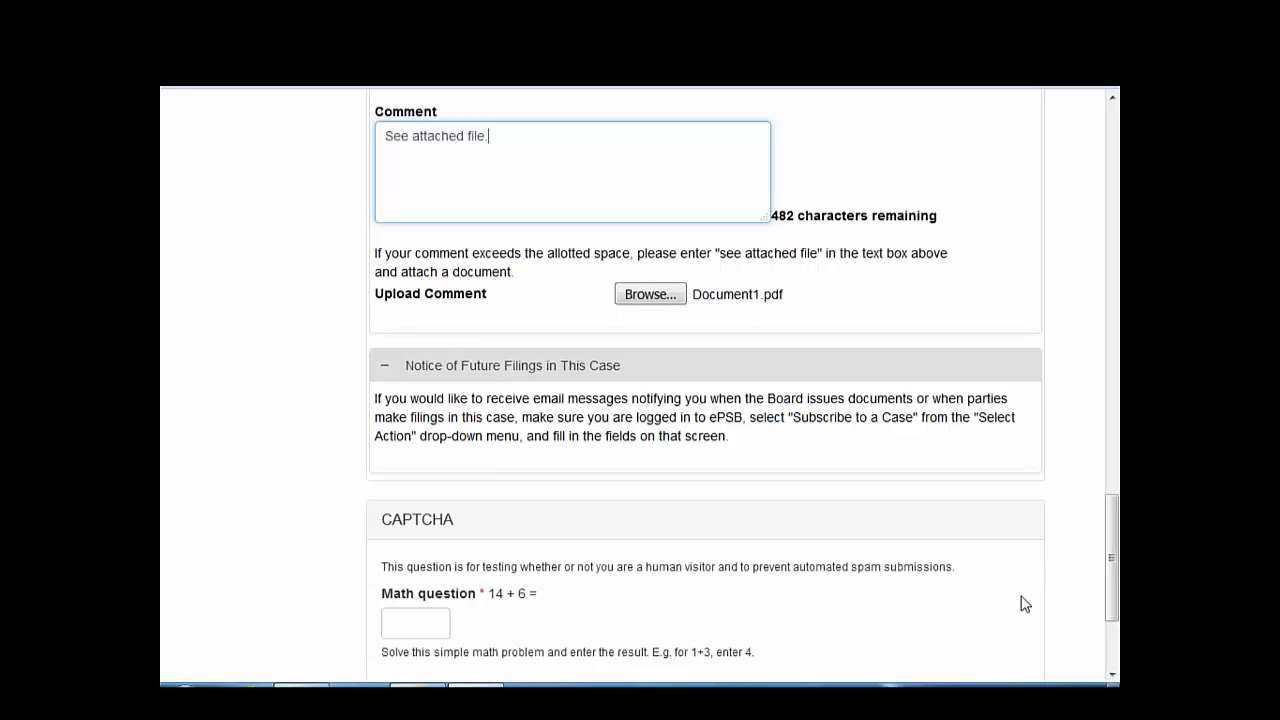
- Enter 20 as the math answer and submit the public comment filing
scroll(1022, 603, "down", 2)
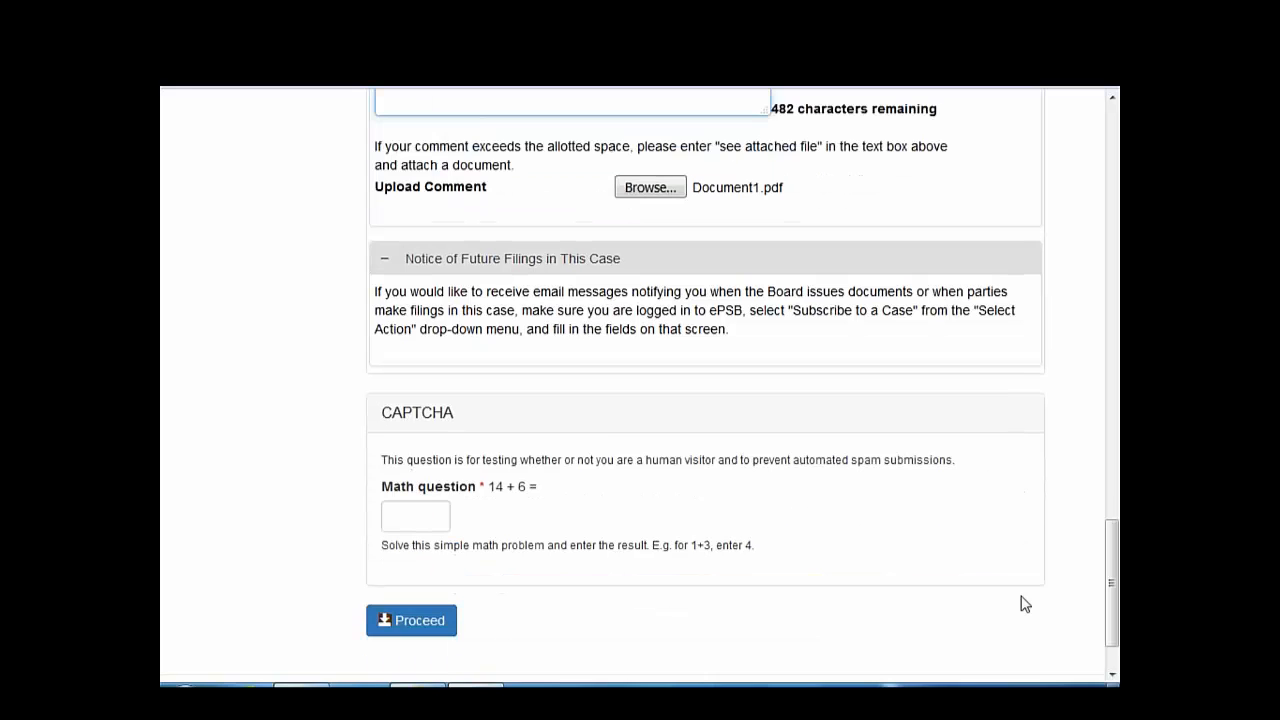
left_click(412, 514)
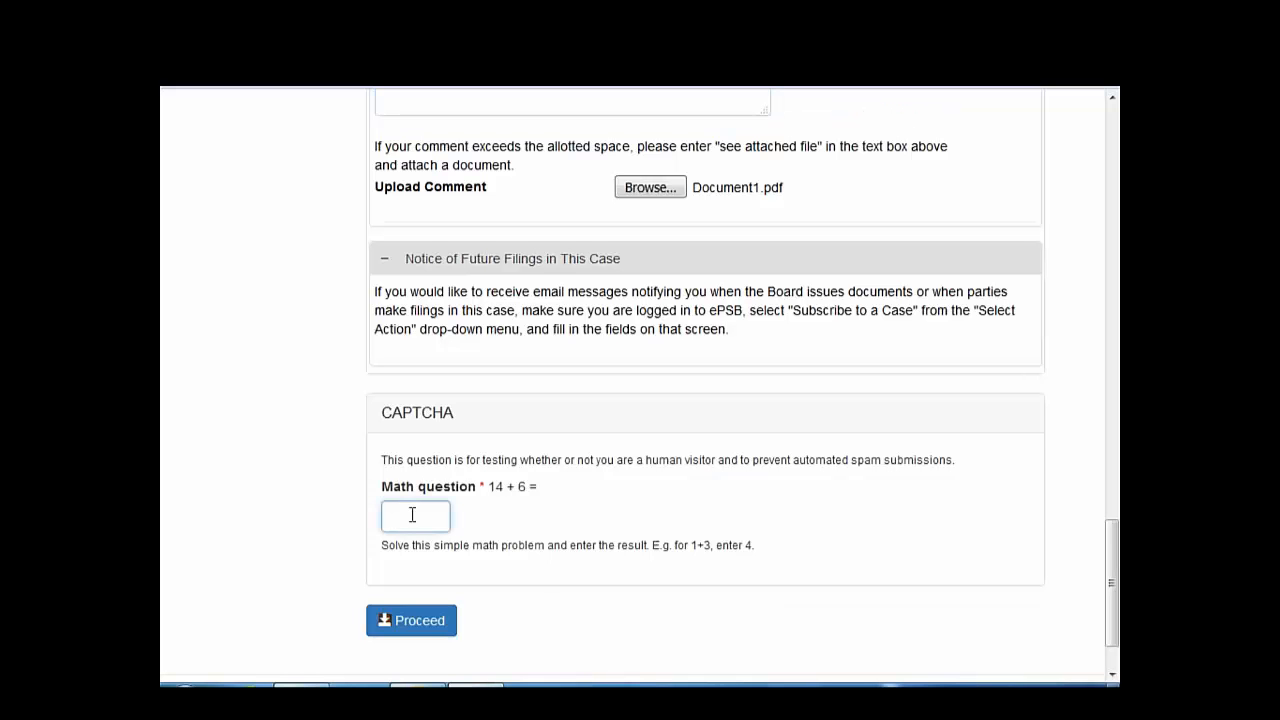
type("20")
left_click(435, 606)
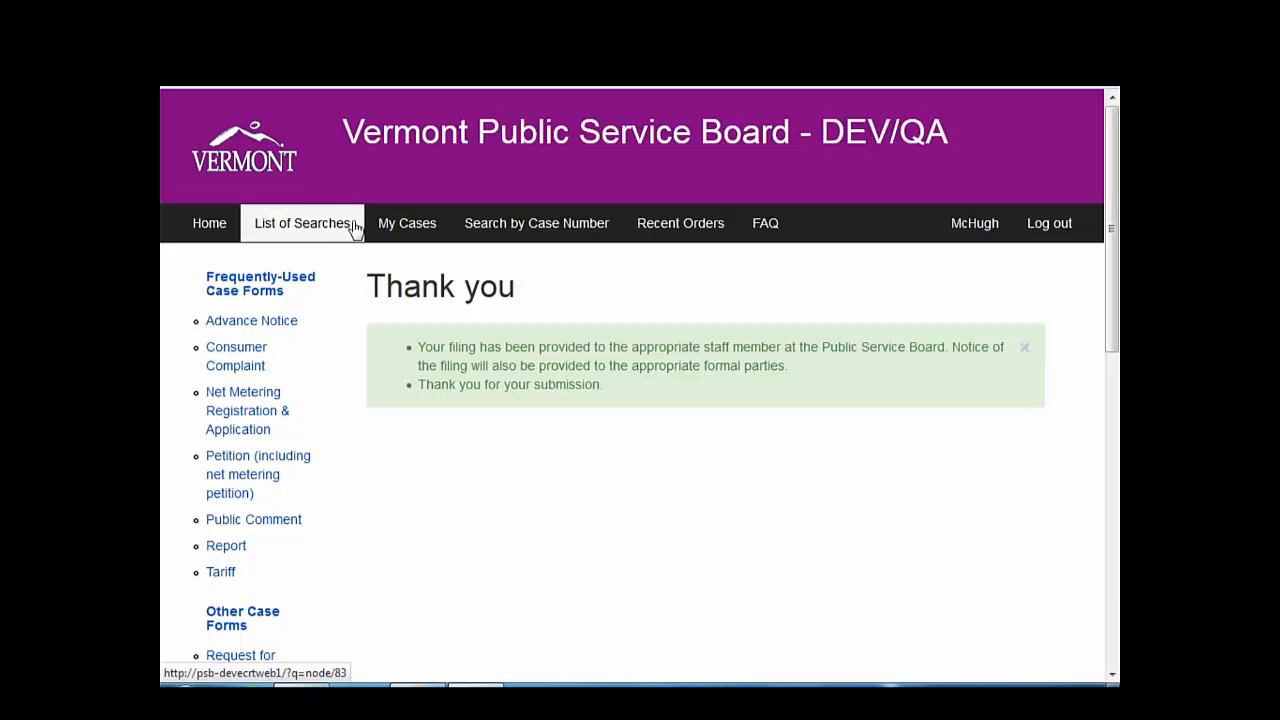
- Open case 17-3409-NMP's Public Comments and view the filed comment's attached document
left_click(486, 222)
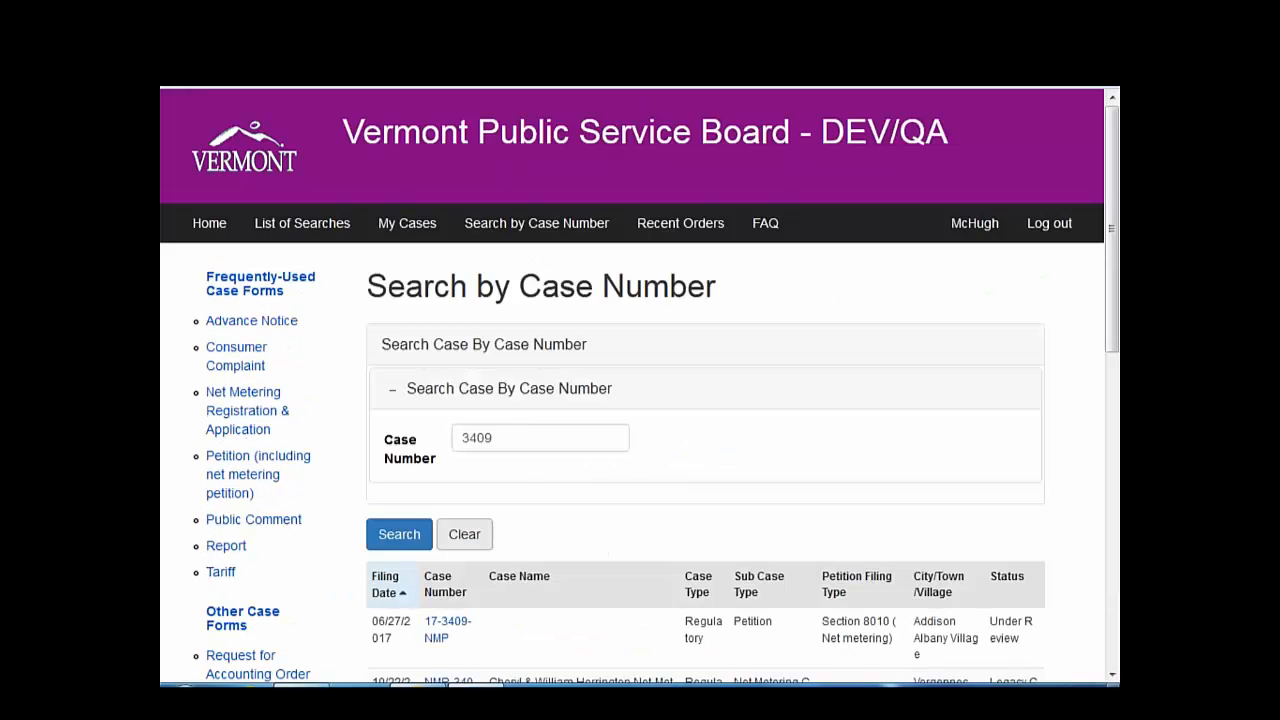
left_click(443, 636)
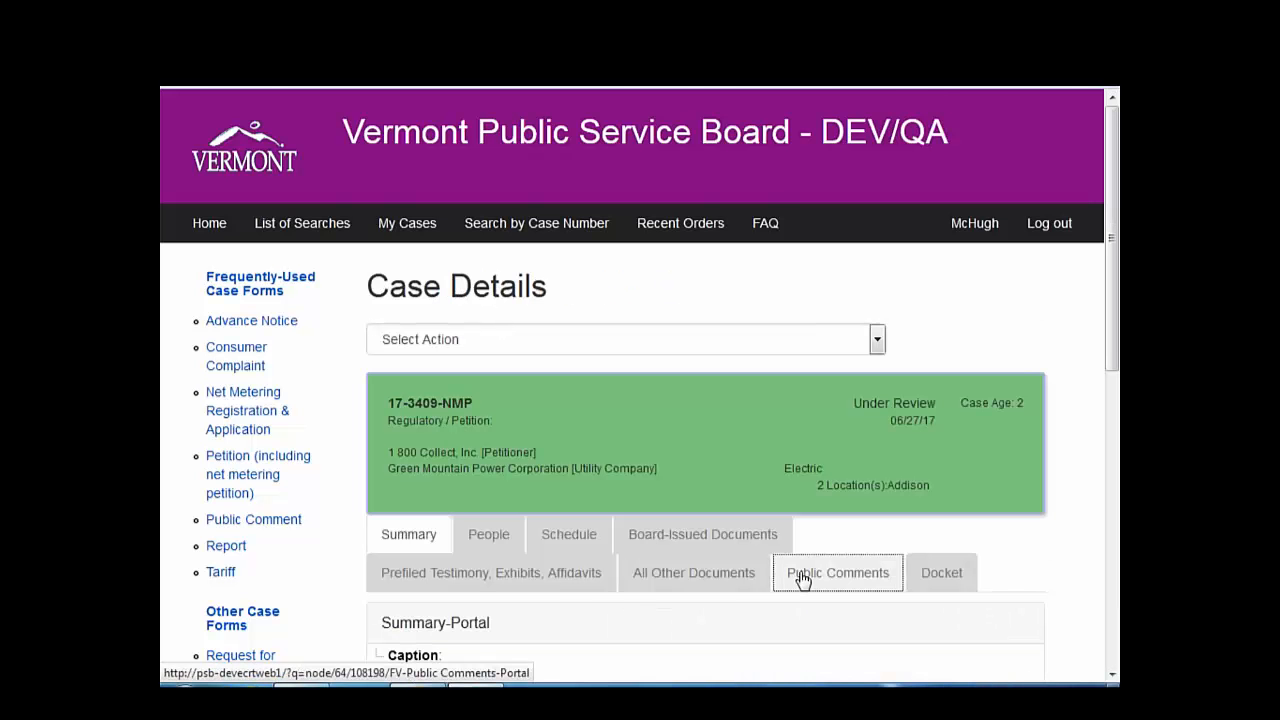
left_click(801, 579)
scroll(801, 579, "down", 3)
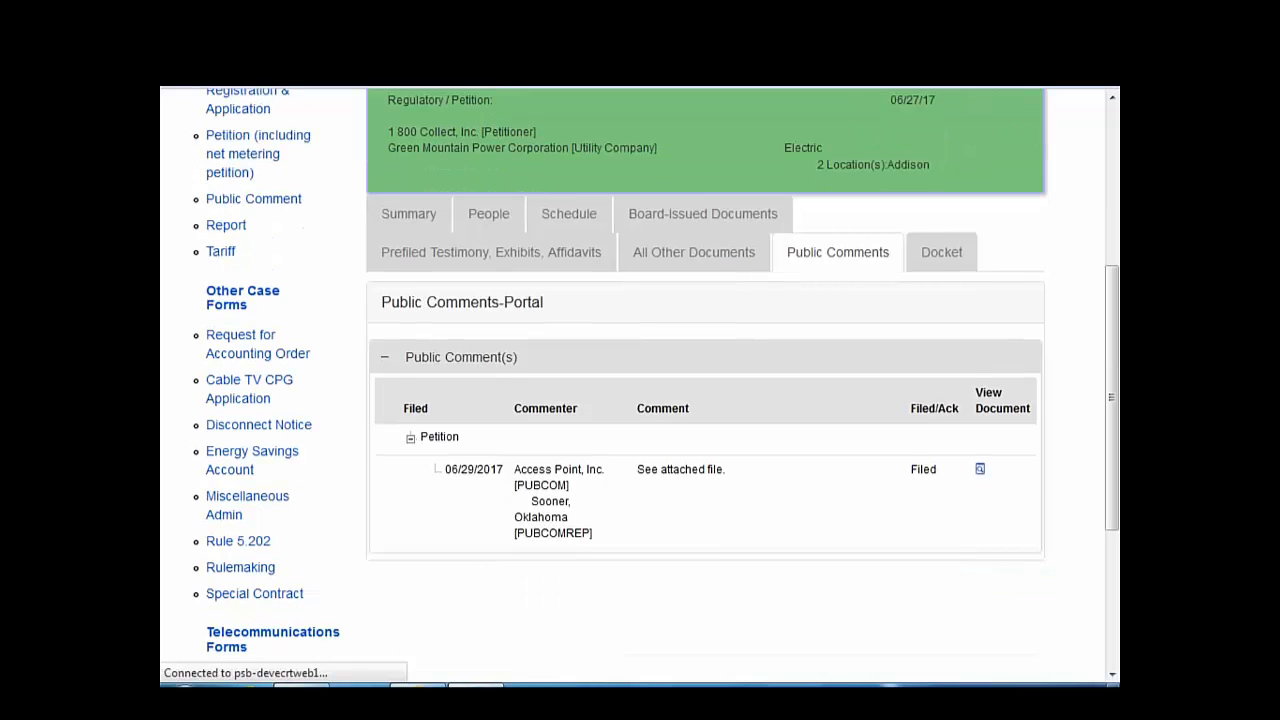
scroll(877, 437, "up", 1)
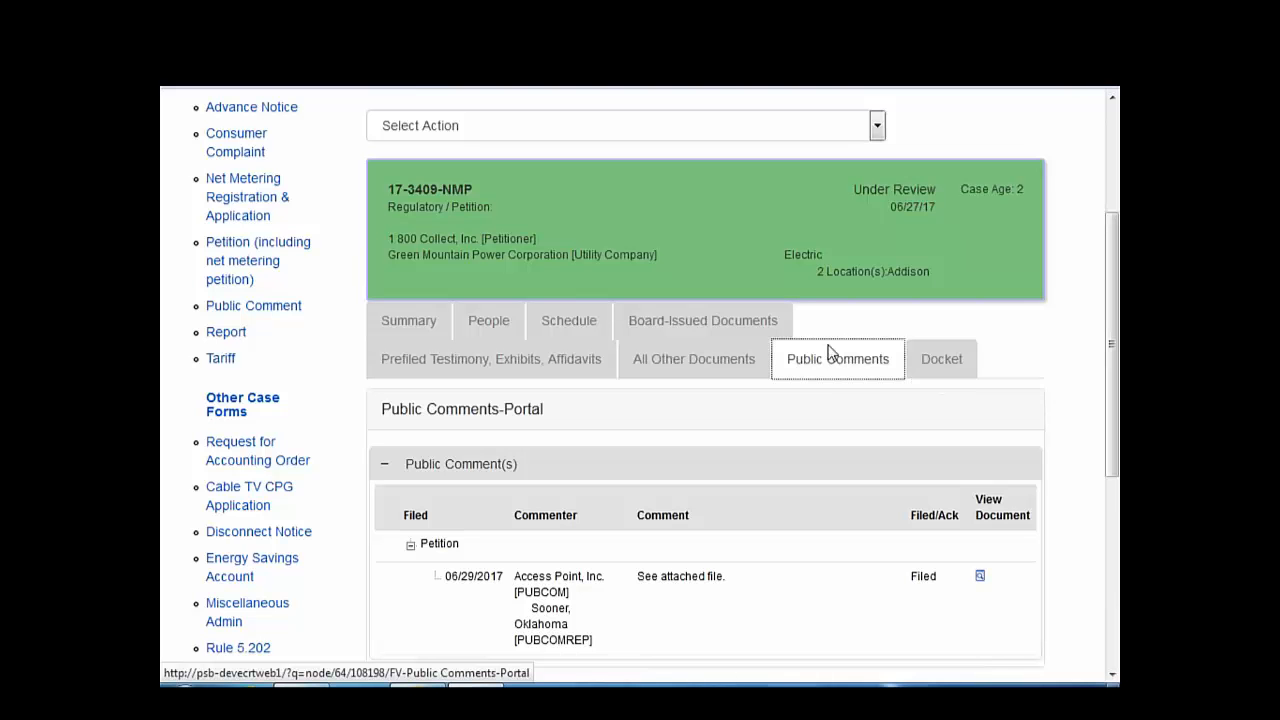
left_click(980, 578)
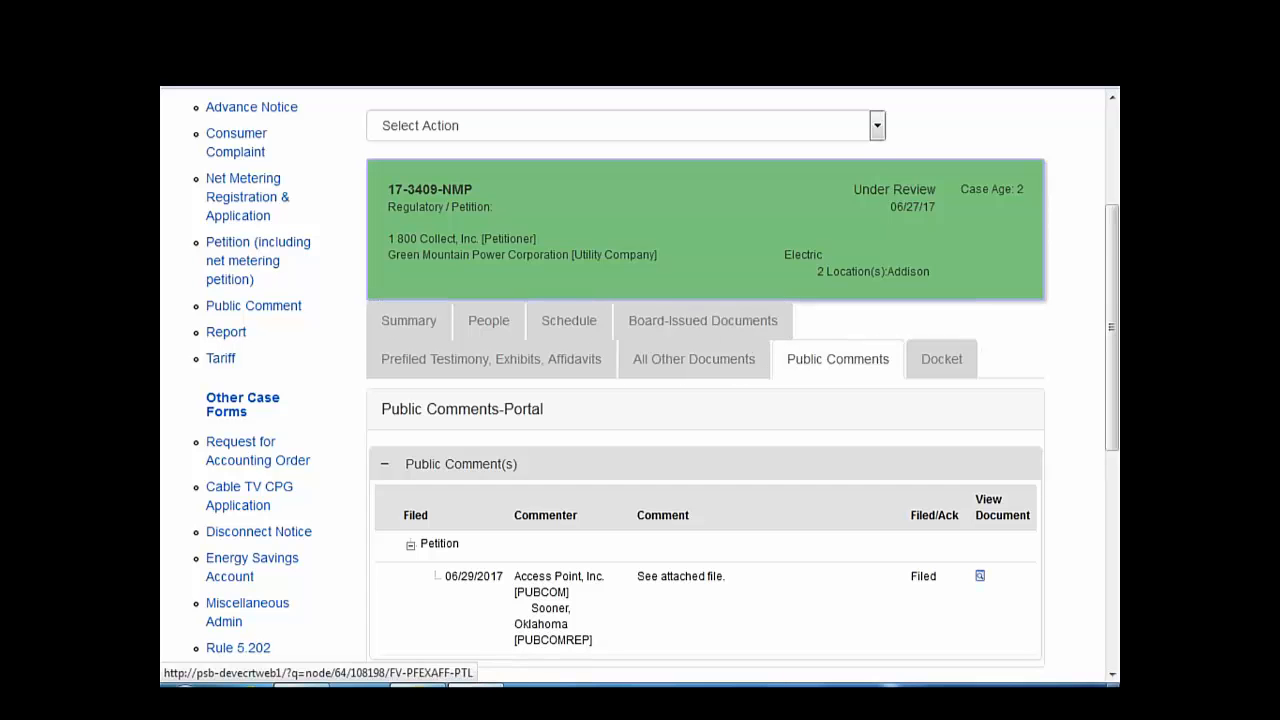
scroll(476, 518, "up", 3)
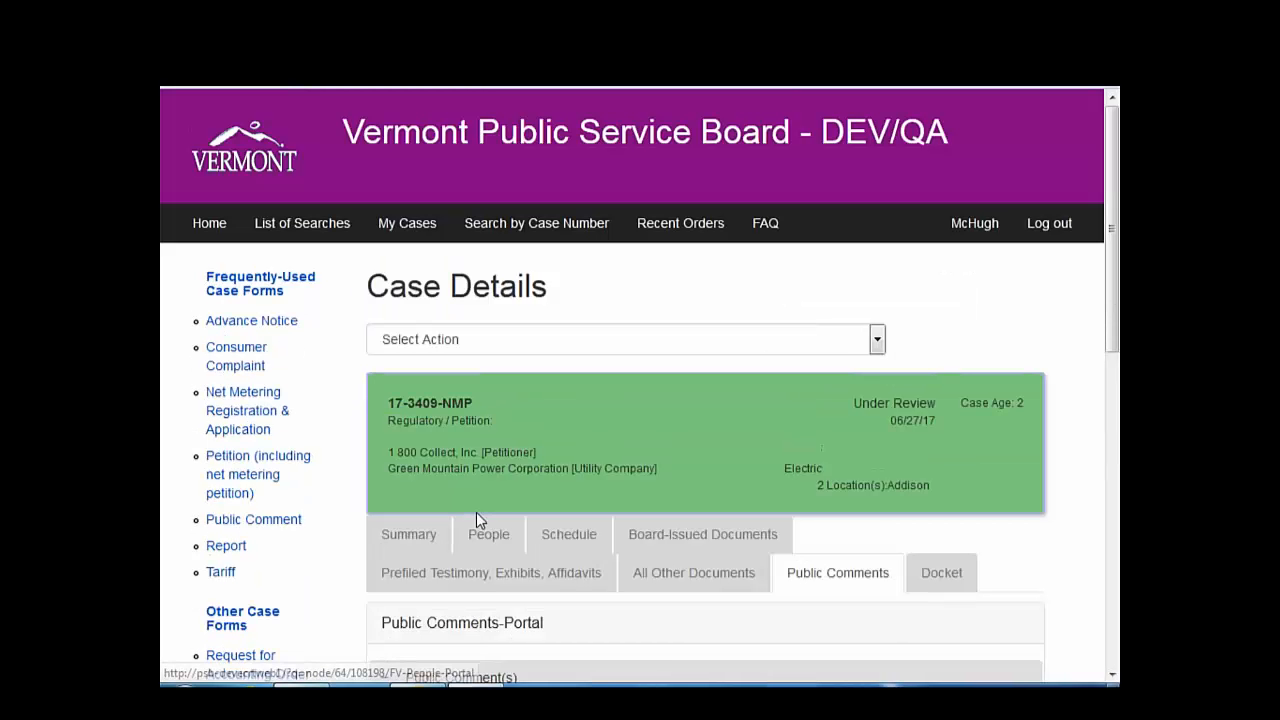
left_click(876, 341)
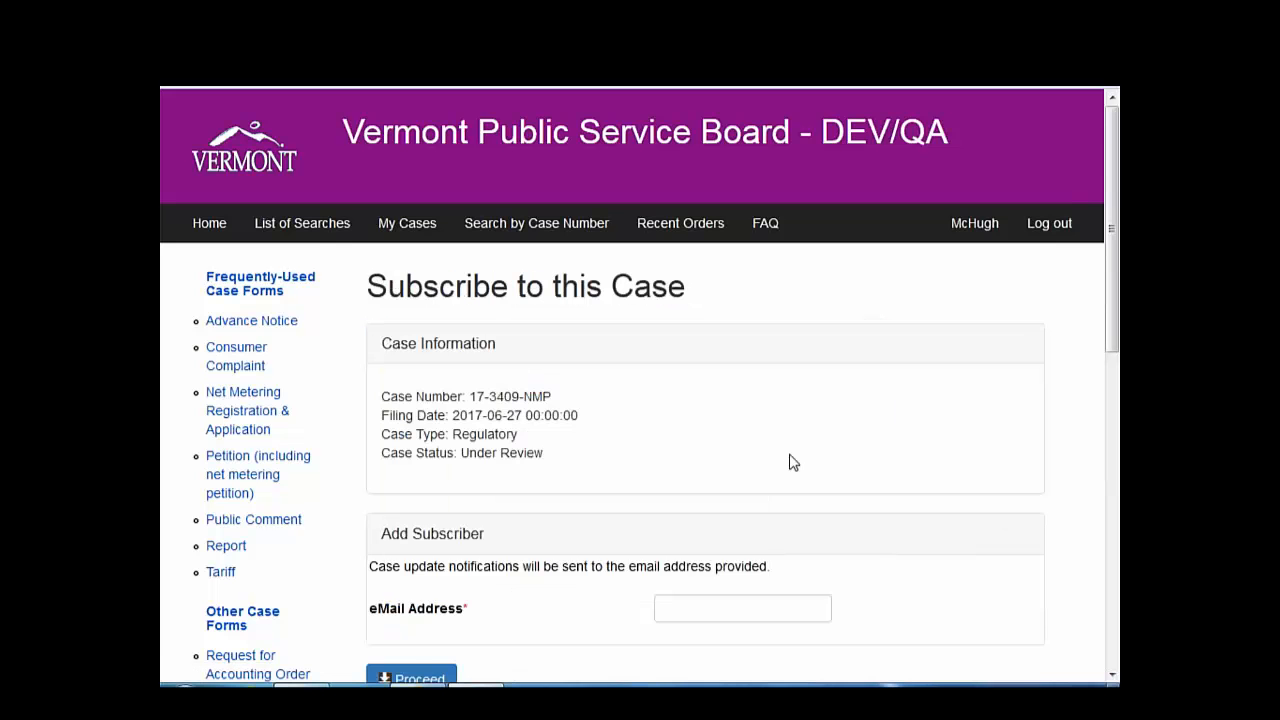
scroll(789, 462, "down", 1)
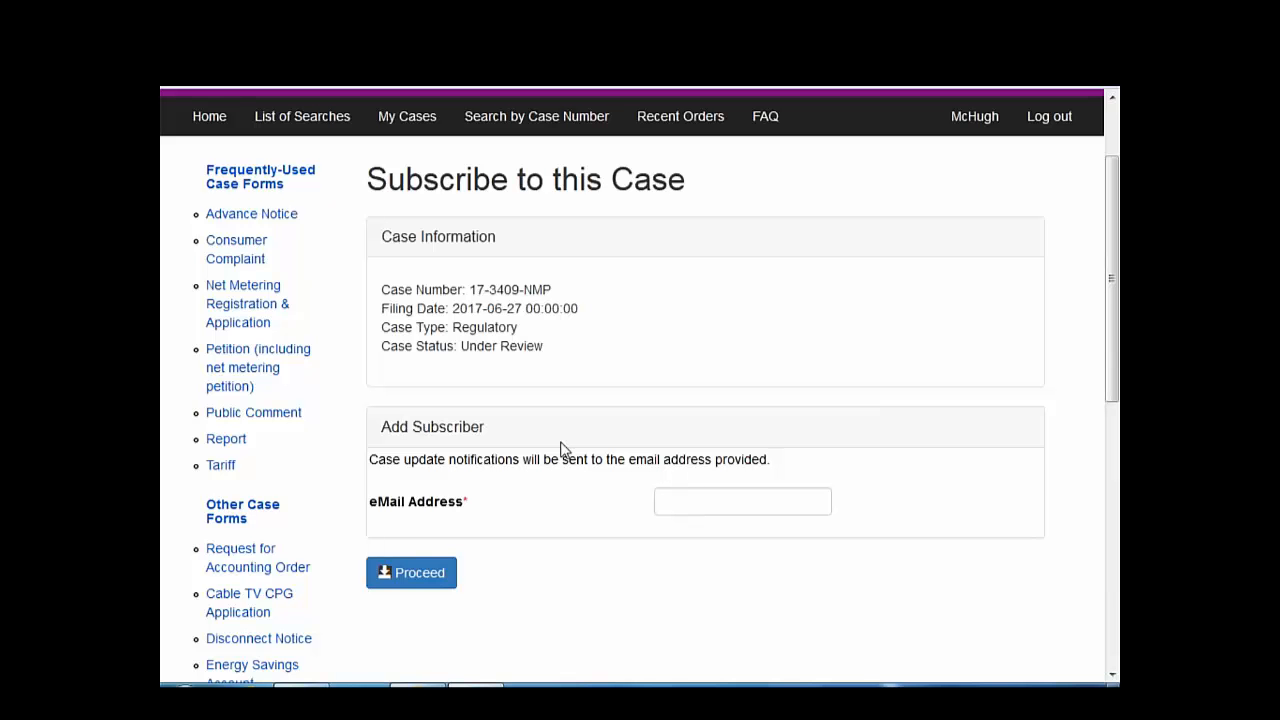
scroll(560, 450, "up", 1)
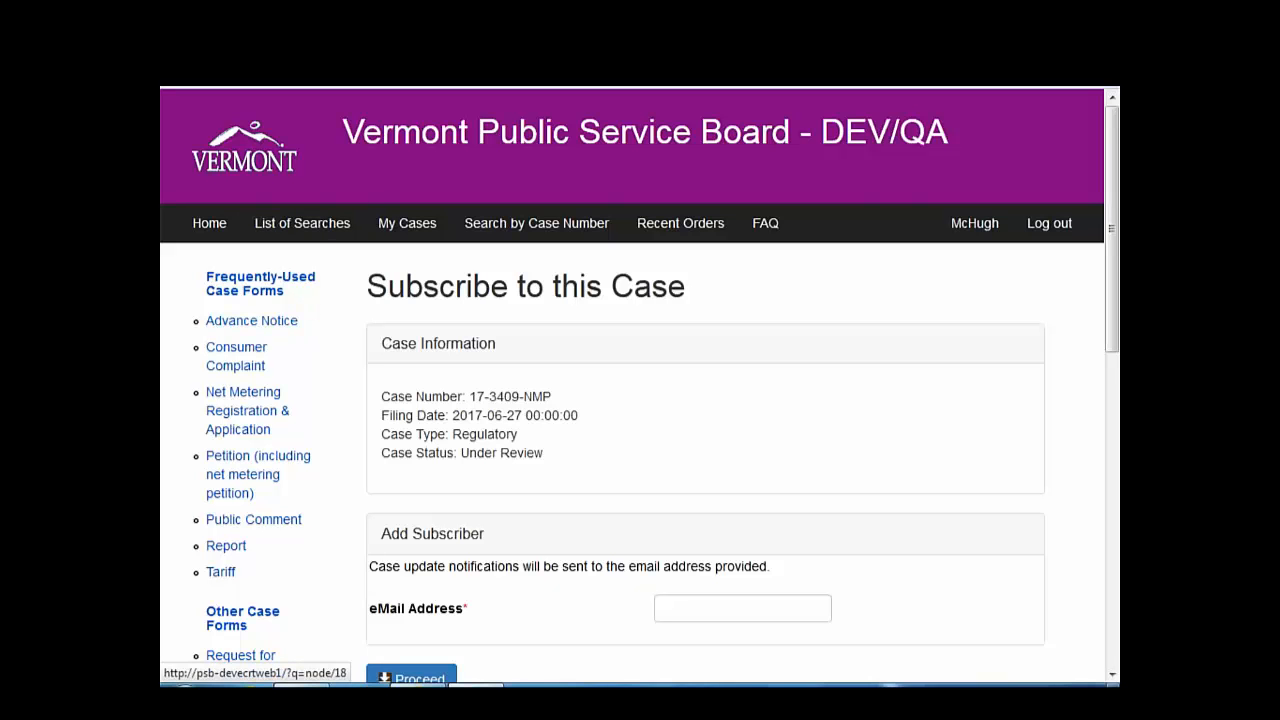
left_click(178, 48)
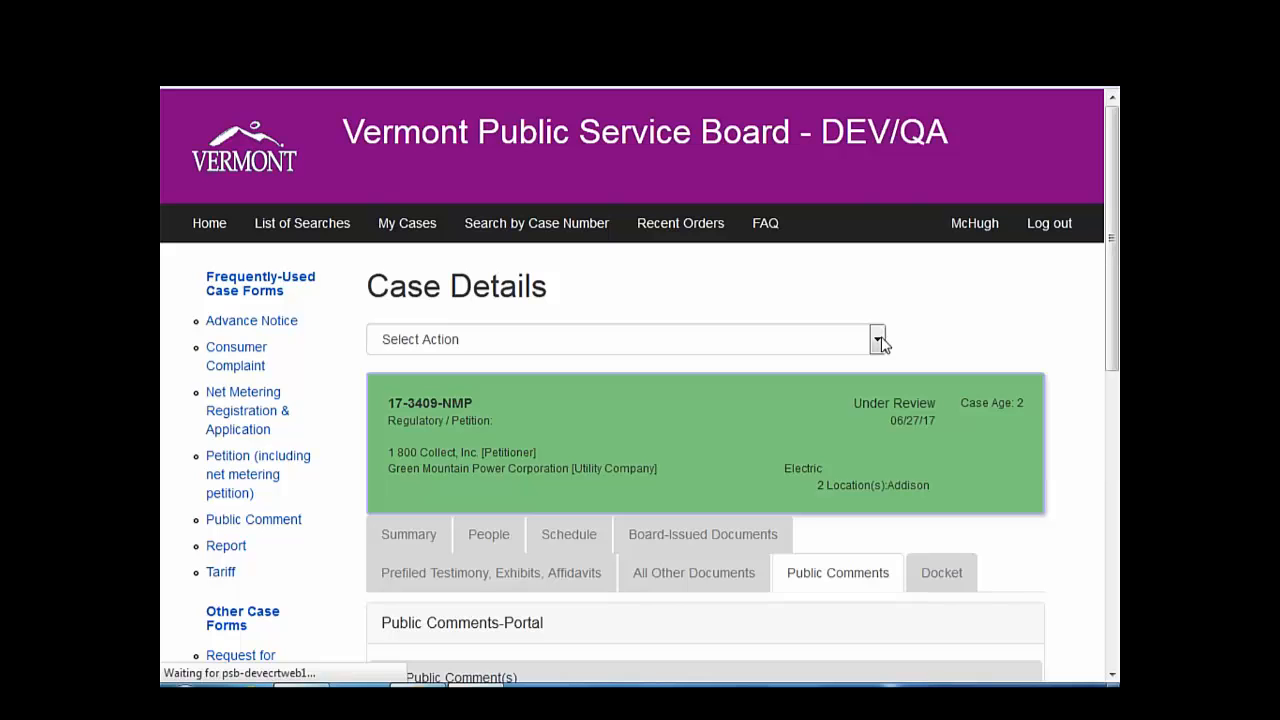
- Choose 'Add All Other Documents (for case parties only)' from case 17-3409-NMP's Select Action list
left_click(703, 534)
left_click(667, 588)
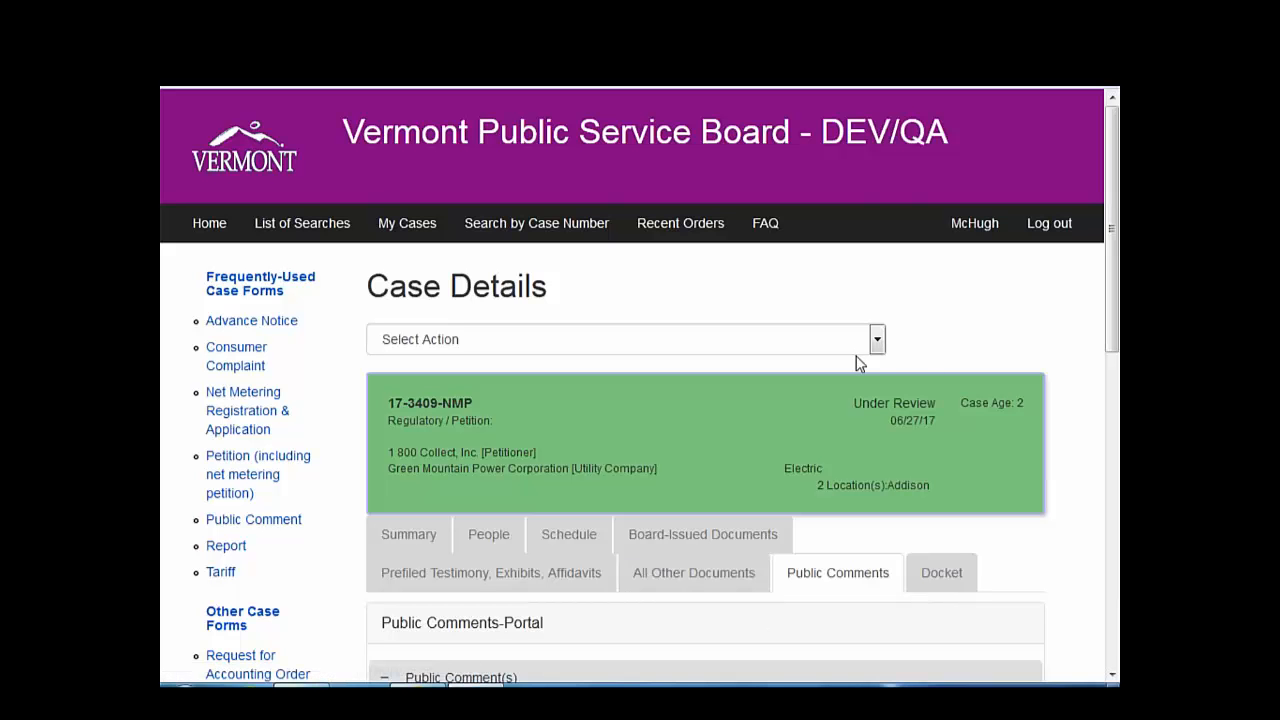
left_click(877, 340)
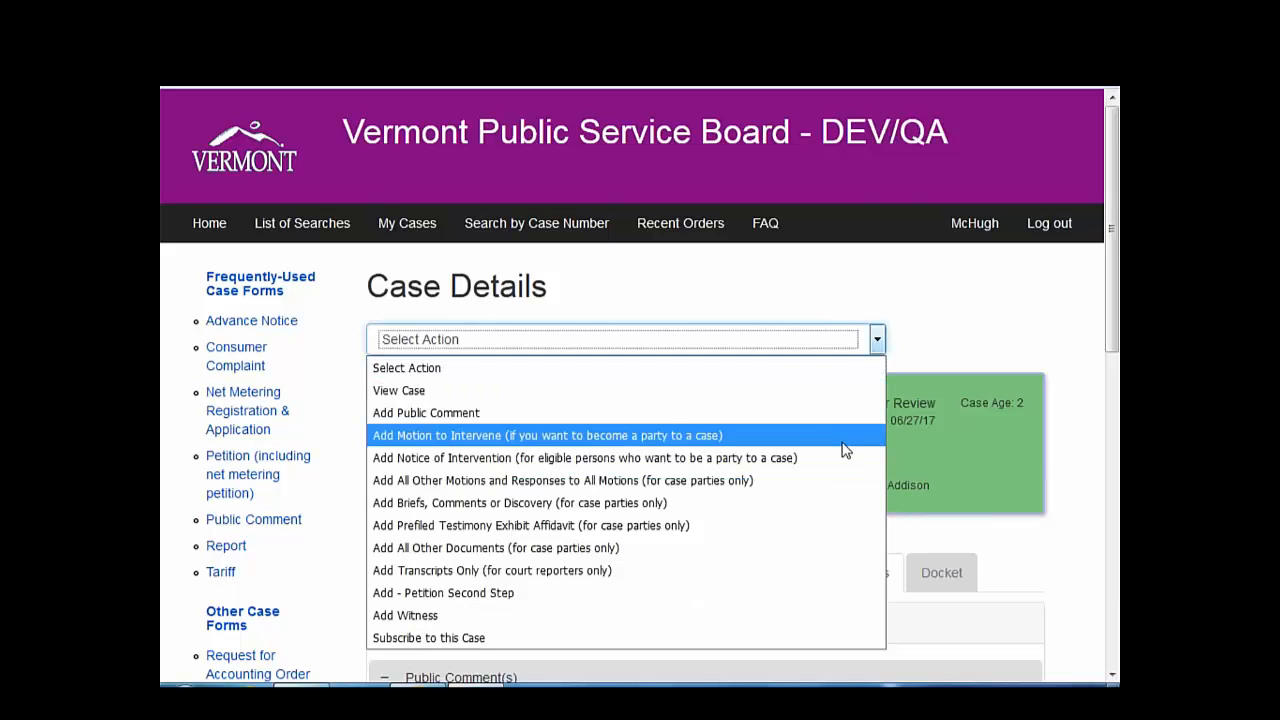
left_click(795, 483)
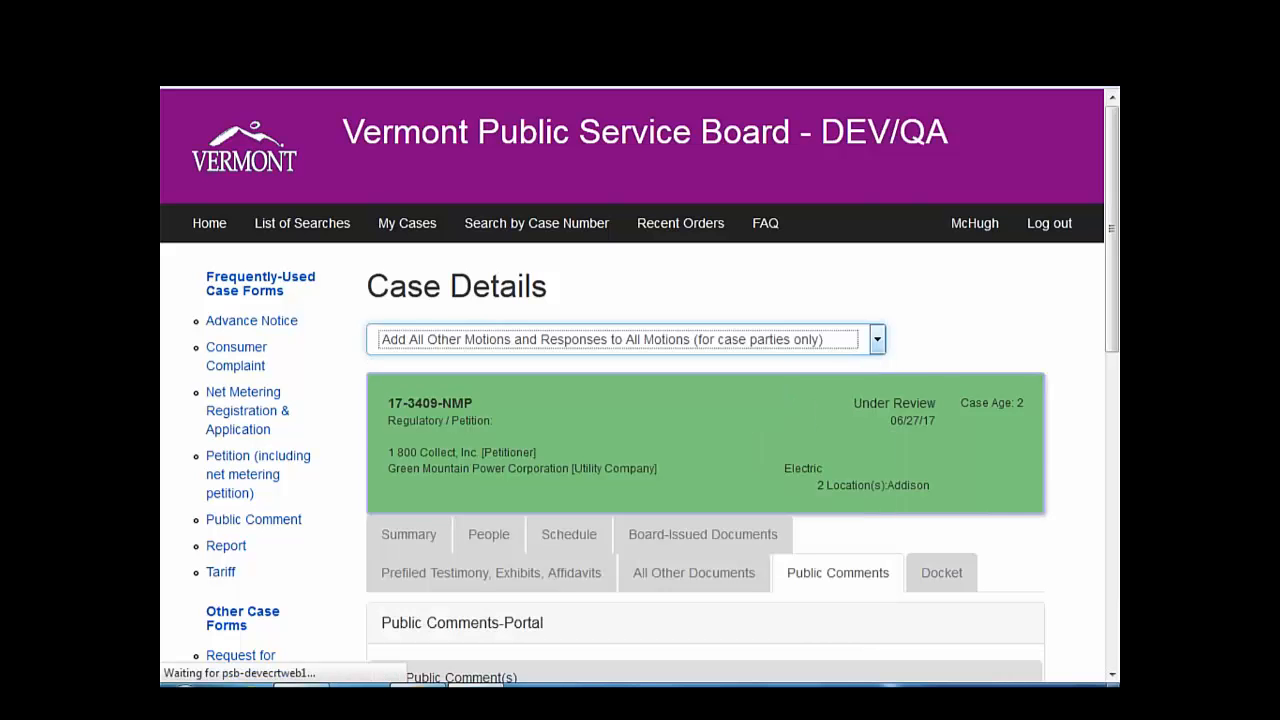
left_click(878, 341)
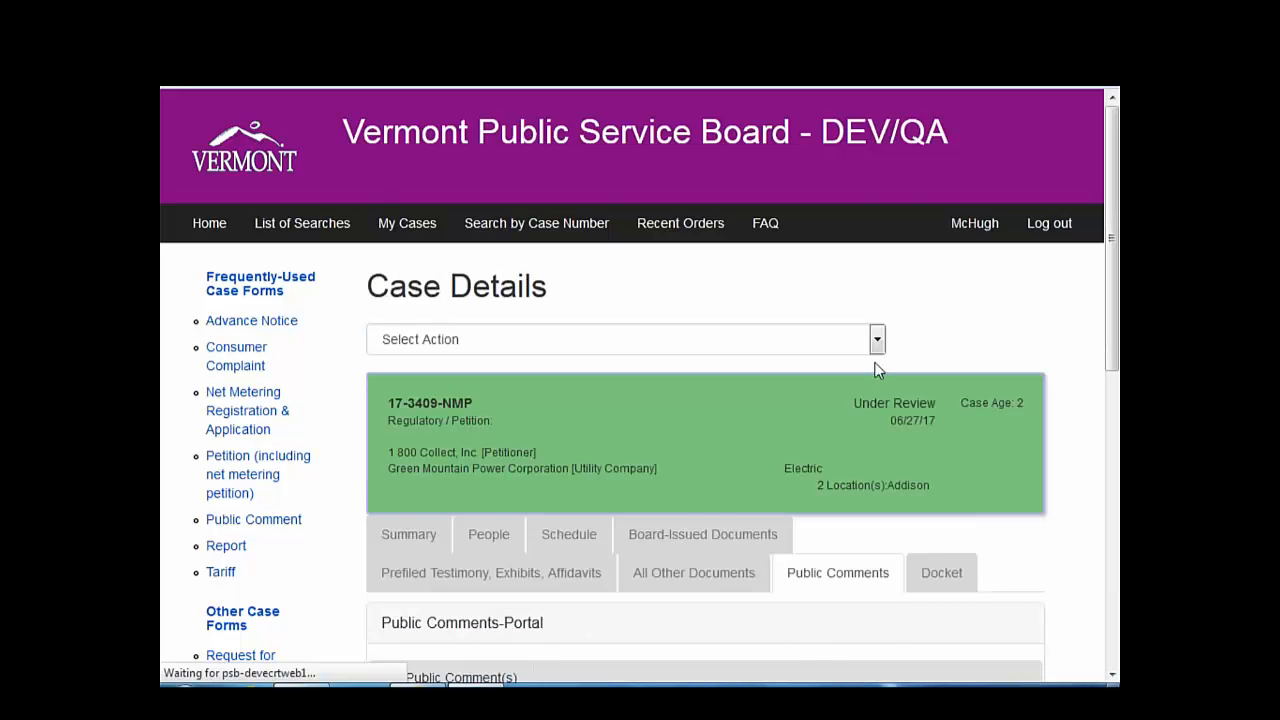
left_click(876, 347)
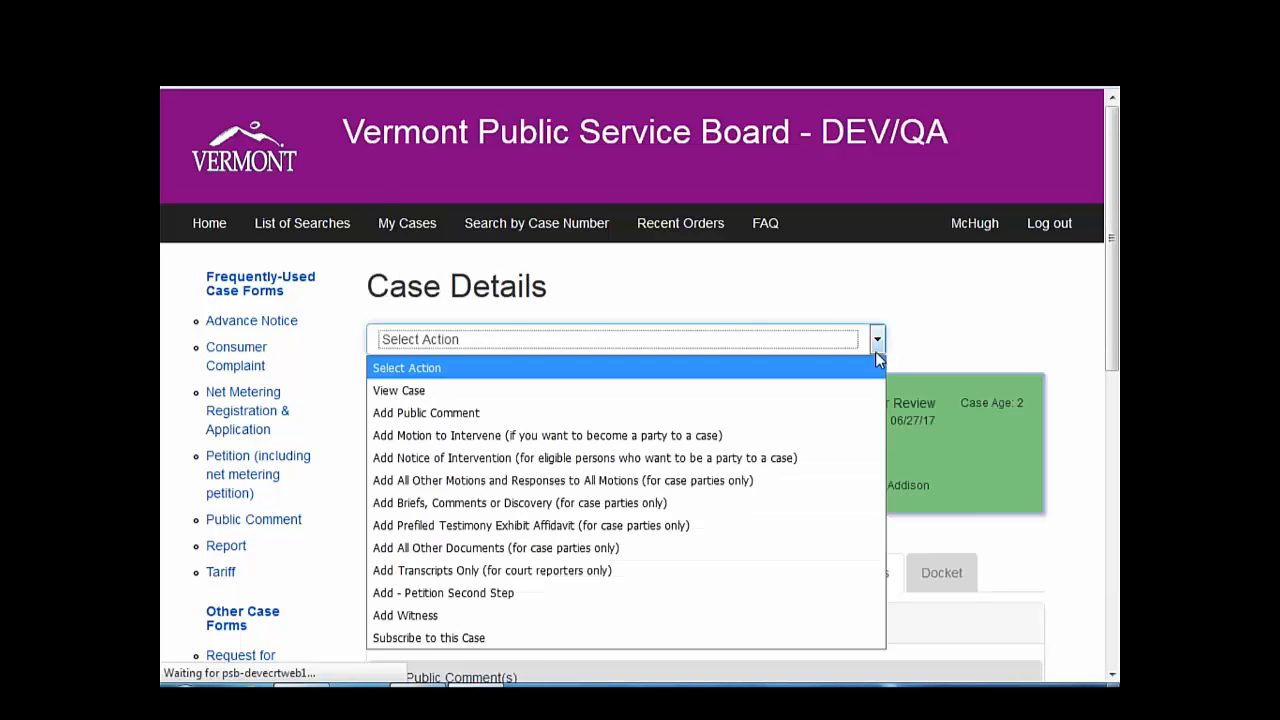
left_click(720, 548)
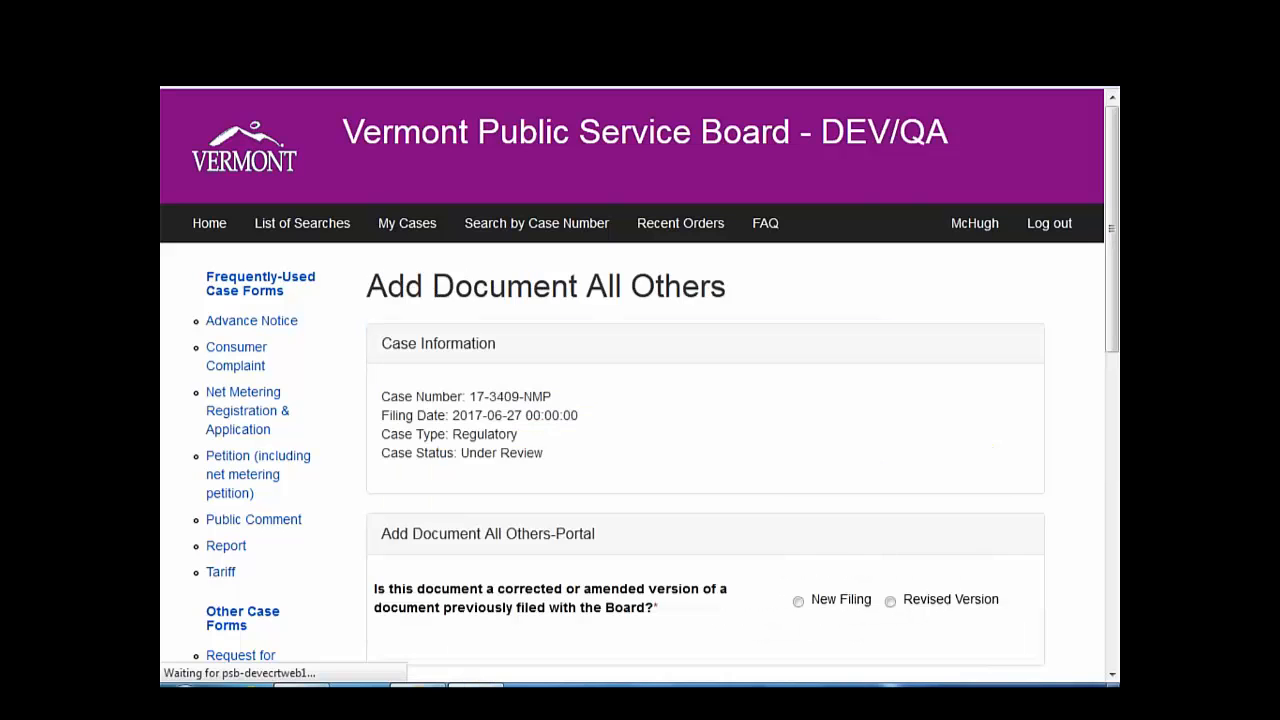
- Mark the document upload as a new filing
scroll(790, 510, "down", 2)
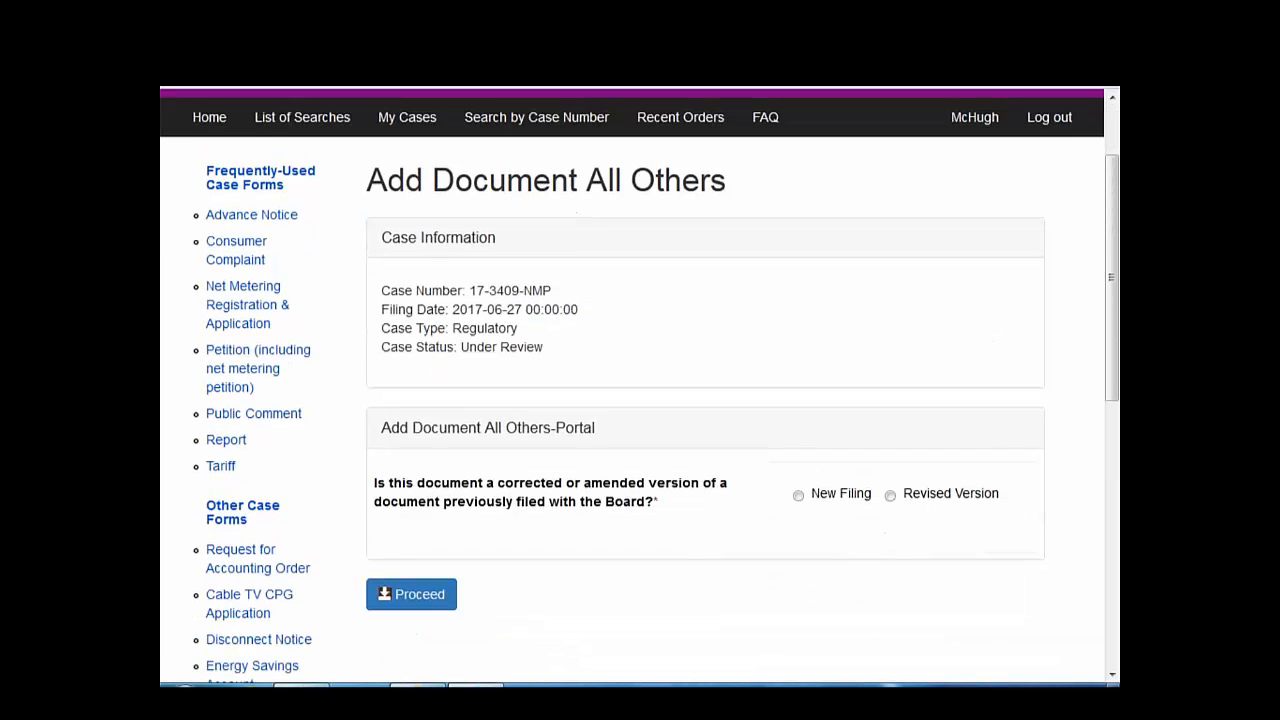
left_click(798, 494)
scroll(697, 576, "down", 3)
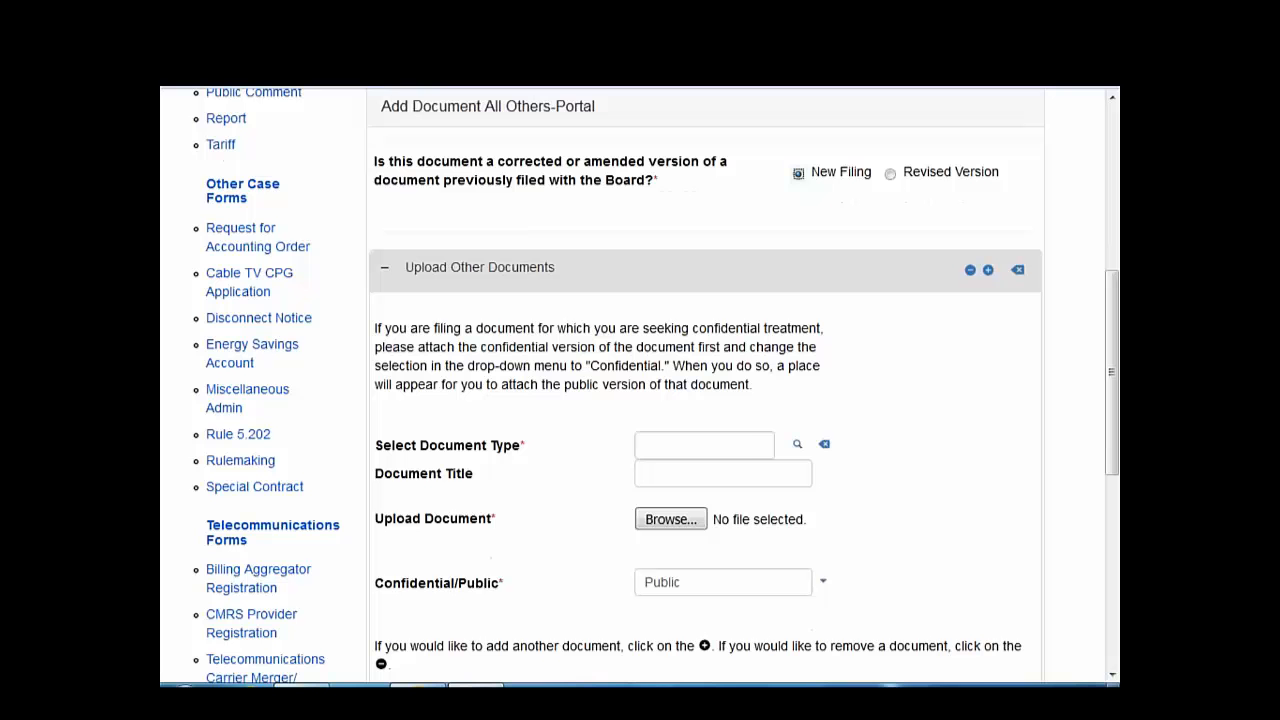
- Search document types for 'response' and pick Party/Participant Response to Public Comment
left_click(755, 446)
left_click(797, 444)
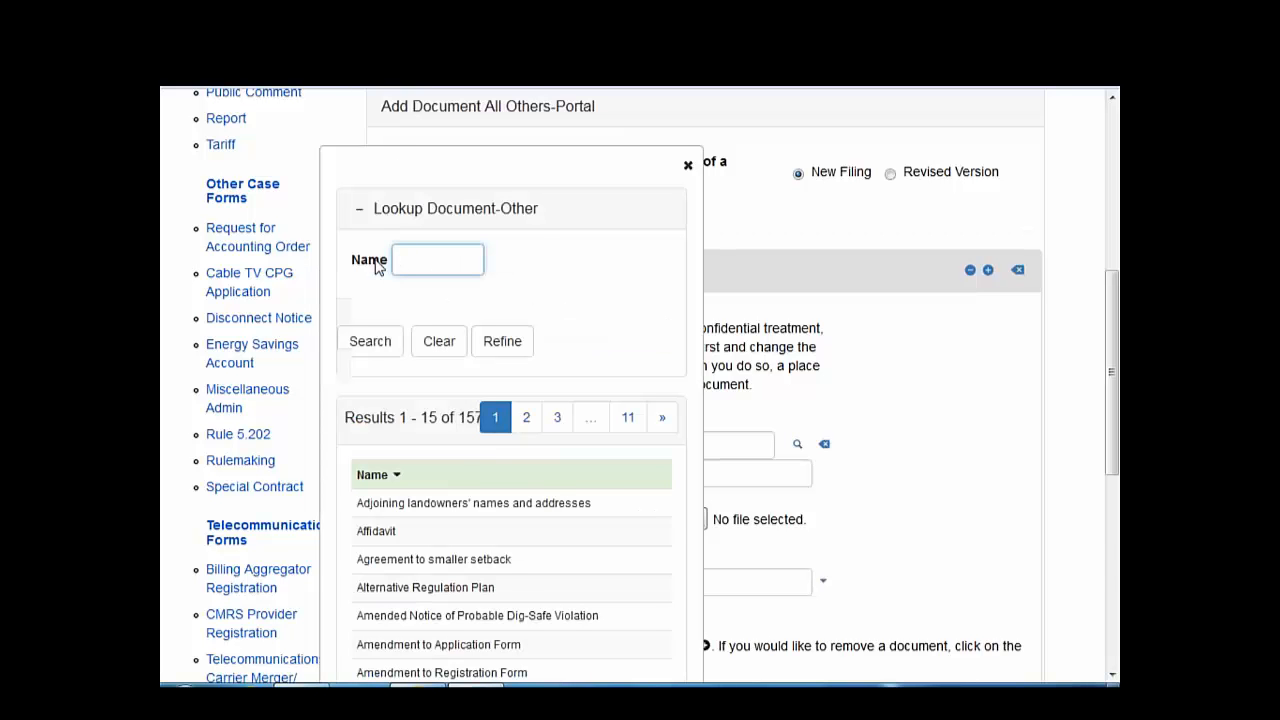
type("response")
key("Return")
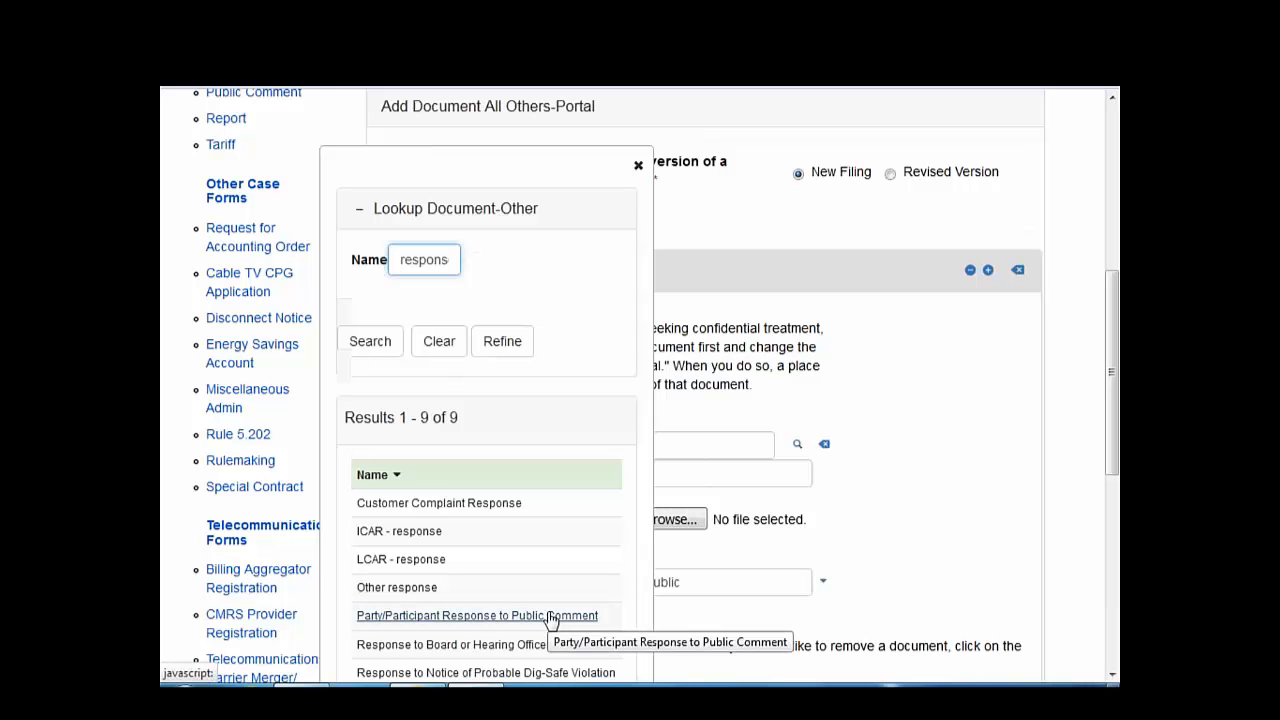
scroll(549, 618, "down", 1)
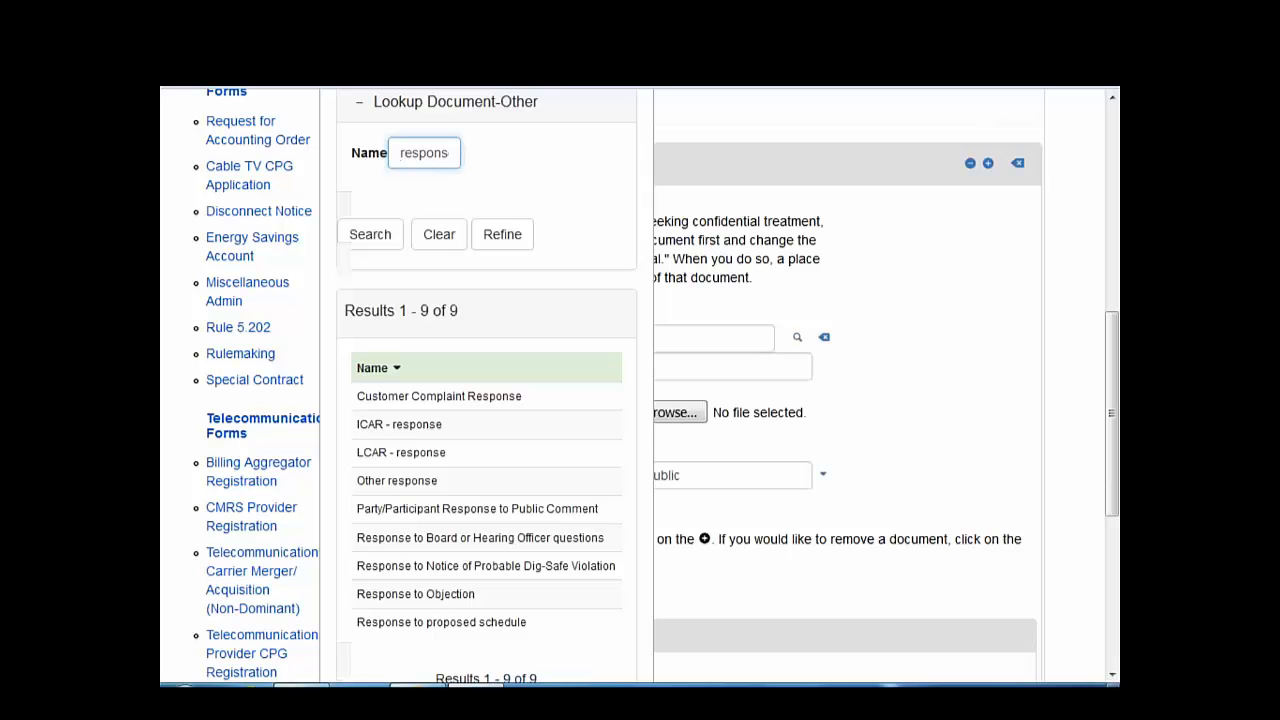
left_click(465, 509)
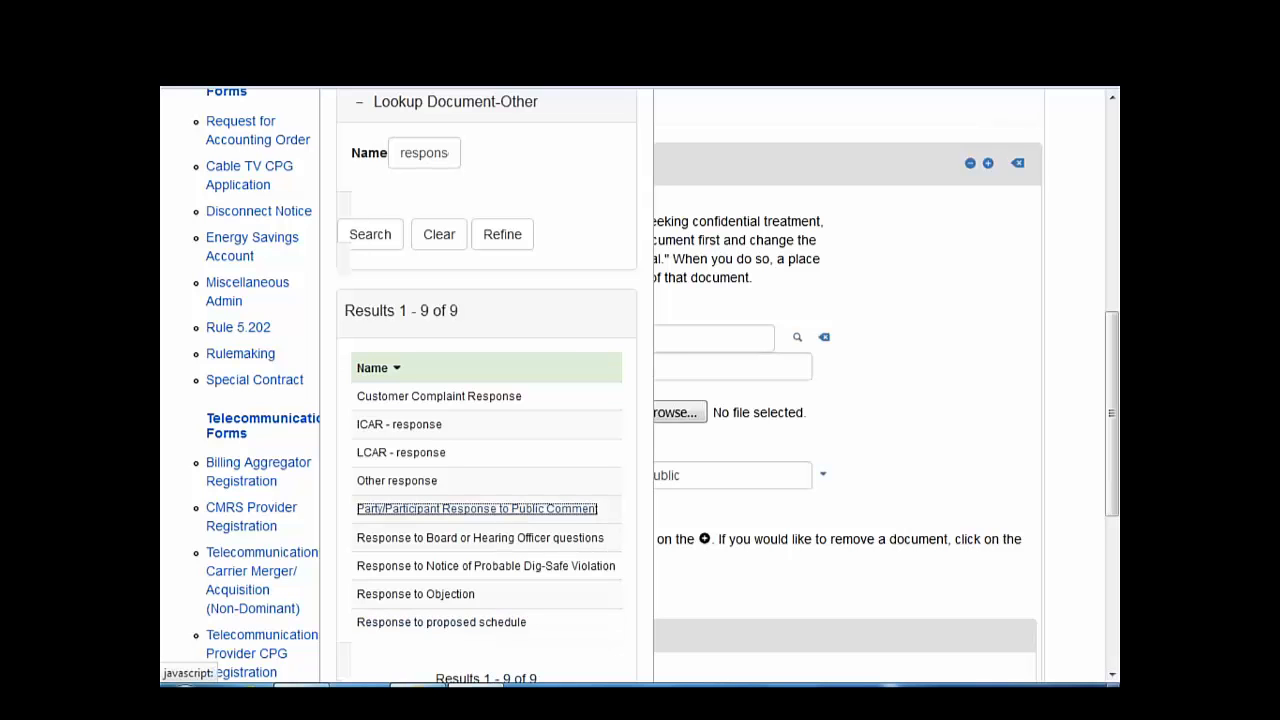
left_click(508, 512)
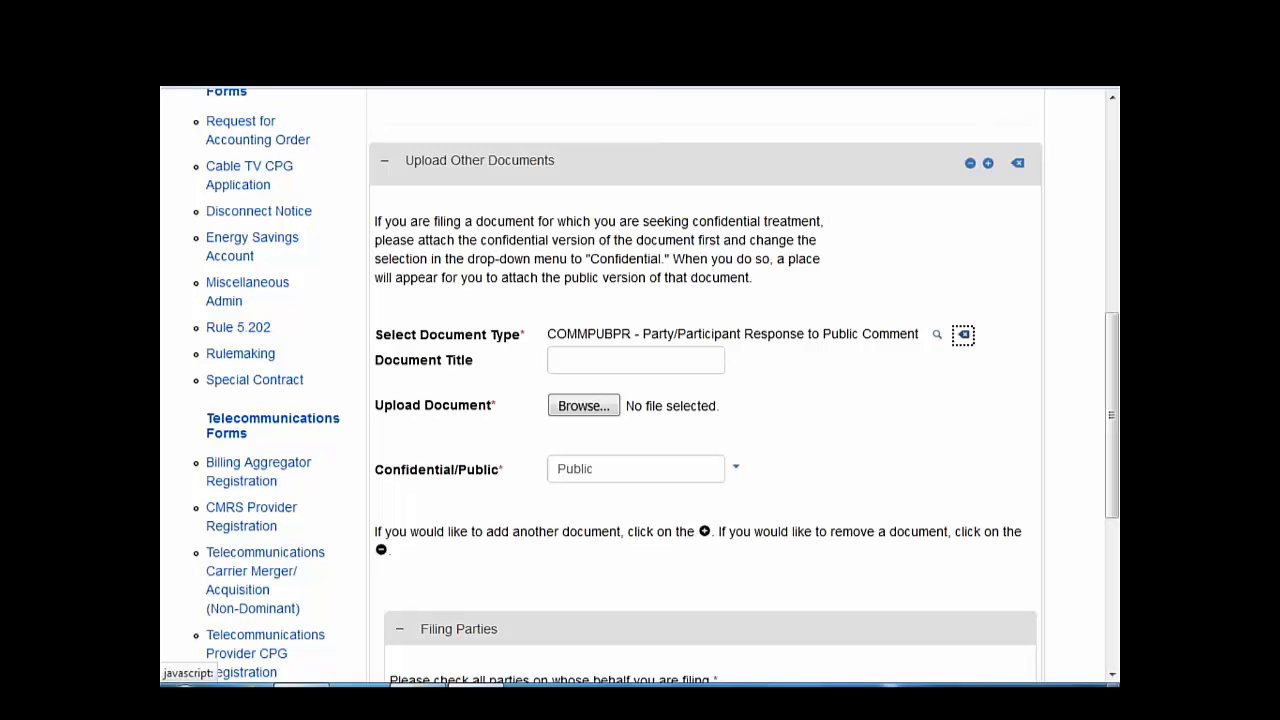
- Title the document 'Response to Applicant' and attach Document2.pdf
left_click(599, 360)
type("Re")
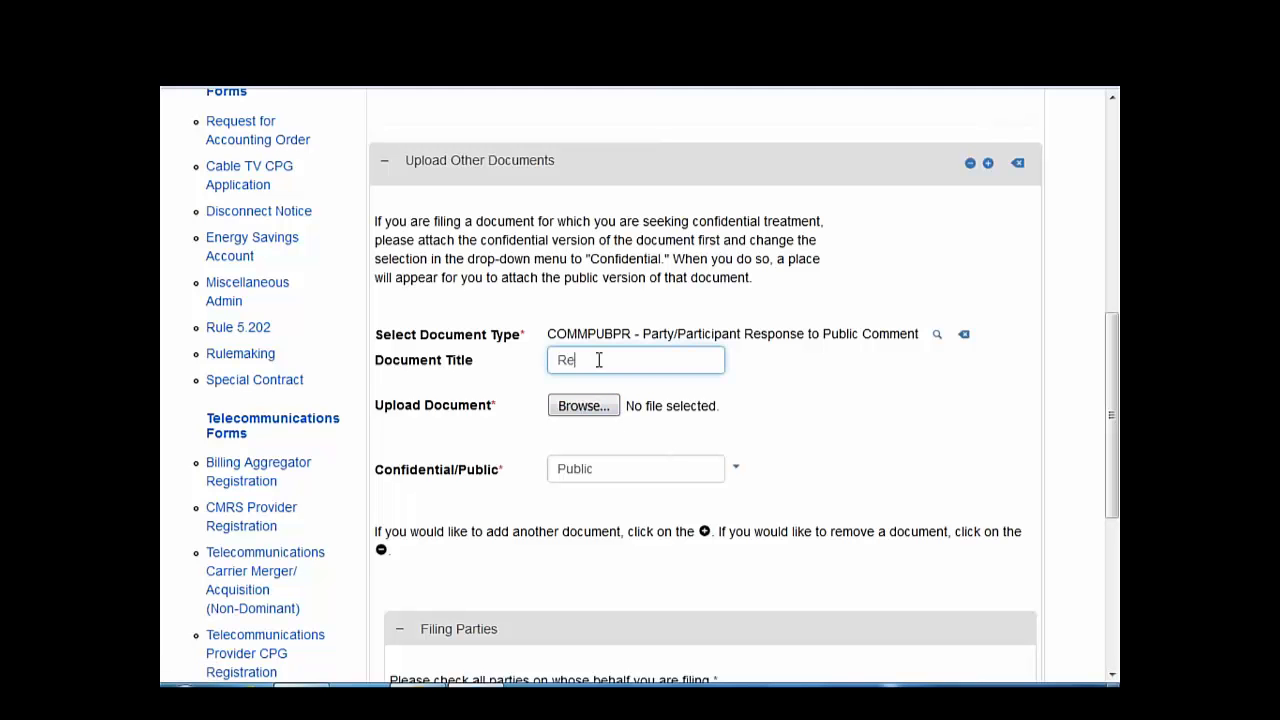
type("sponse to Applica")
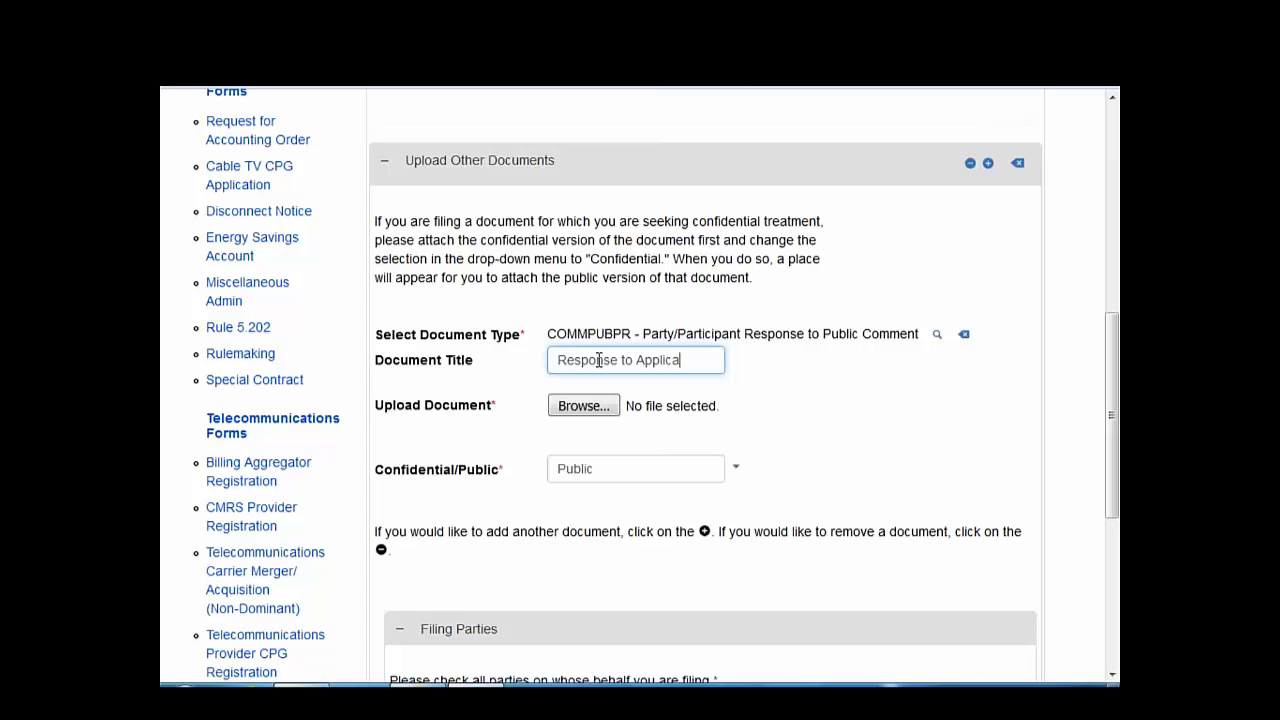
type("nt")
left_click(590, 406)
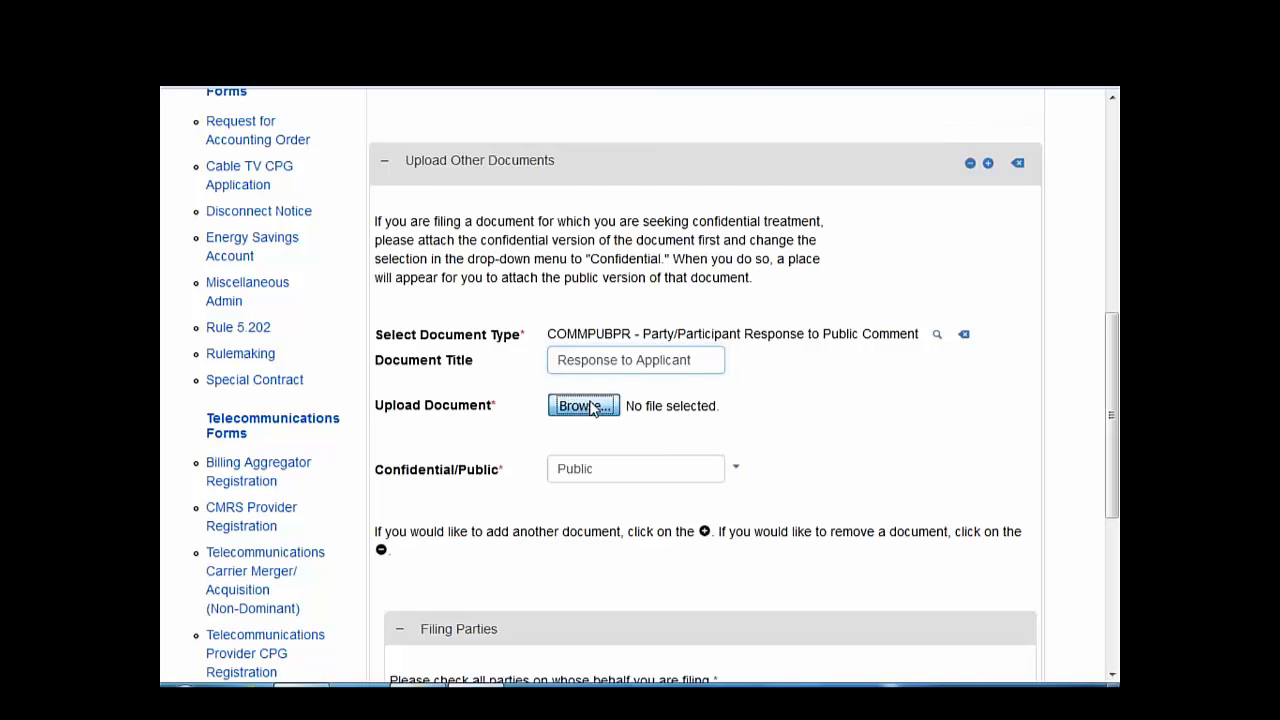
double_click(438, 149)
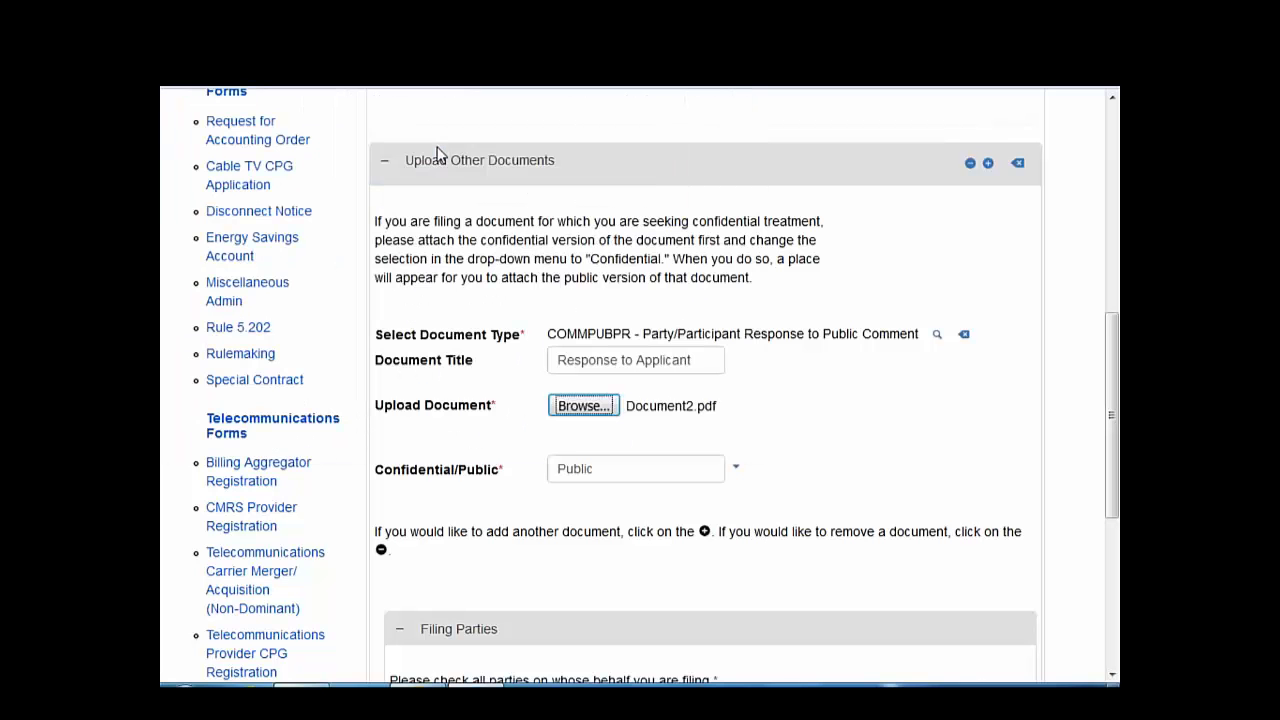
- File on behalf of Green Mountain Power Corporation, drop the extra upload section, and submit
scroll(523, 411, "down", 3)
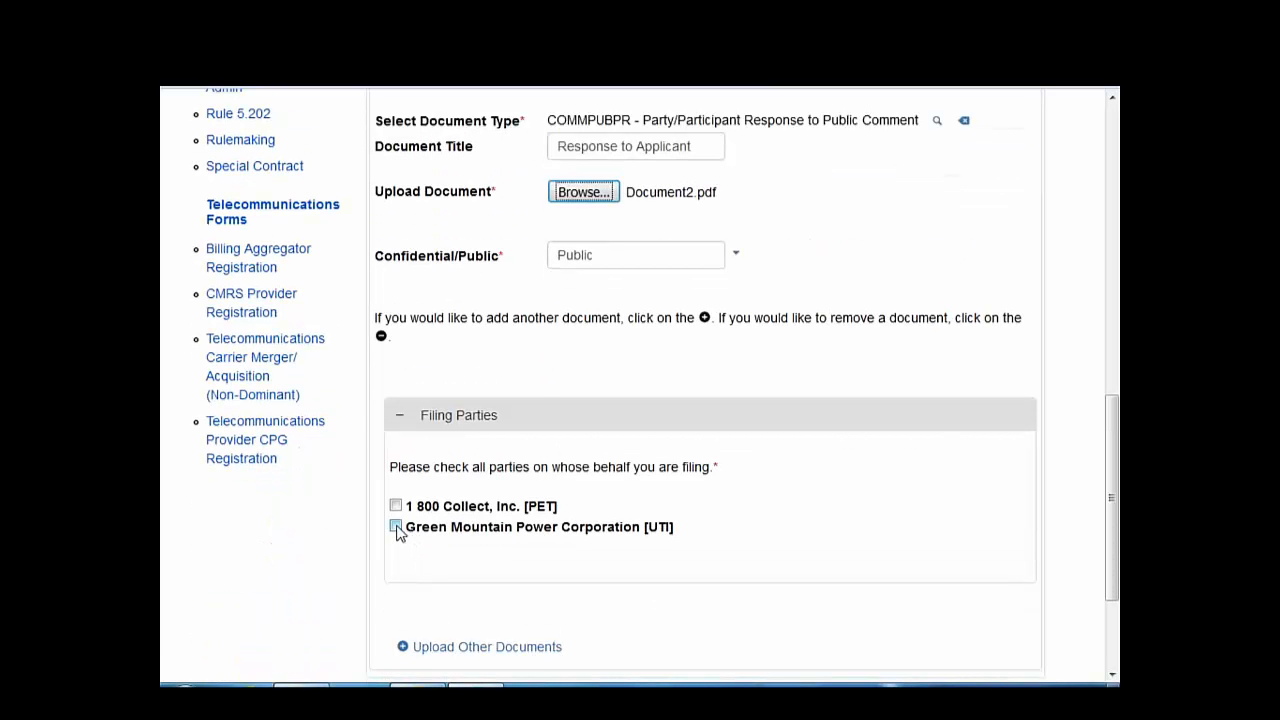
left_click(396, 528)
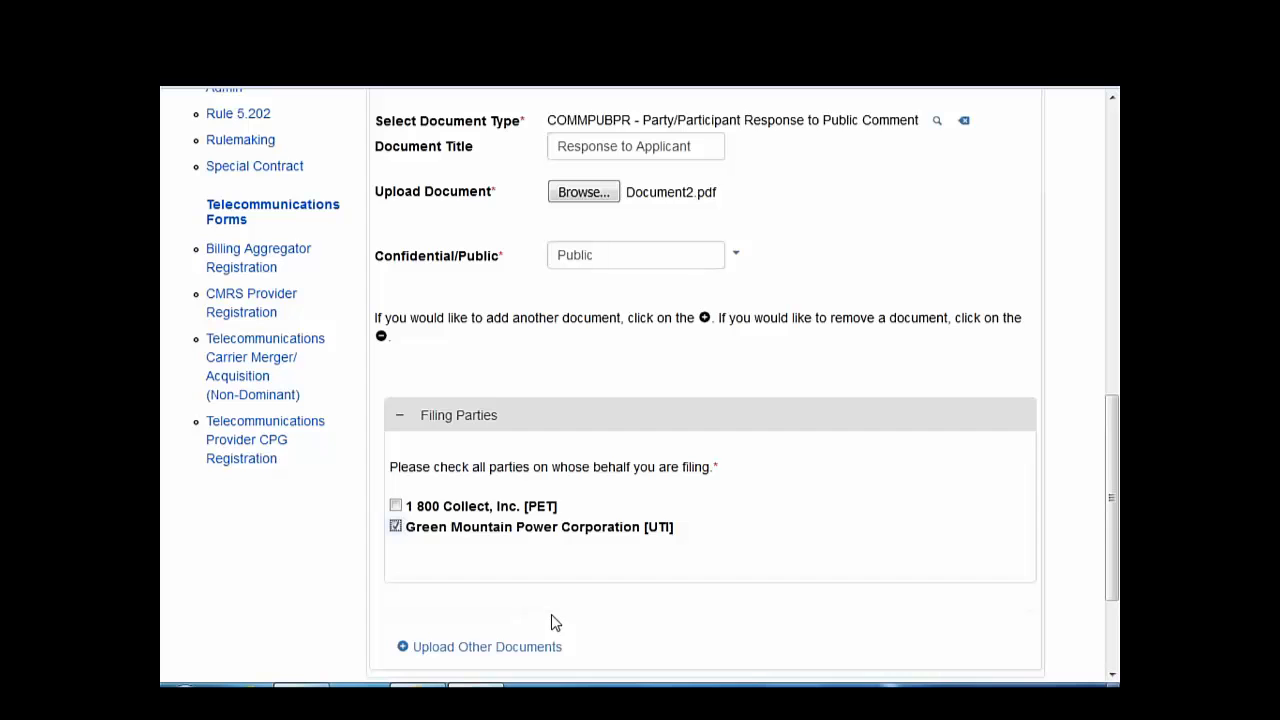
scroll(553, 624, "down", 3)
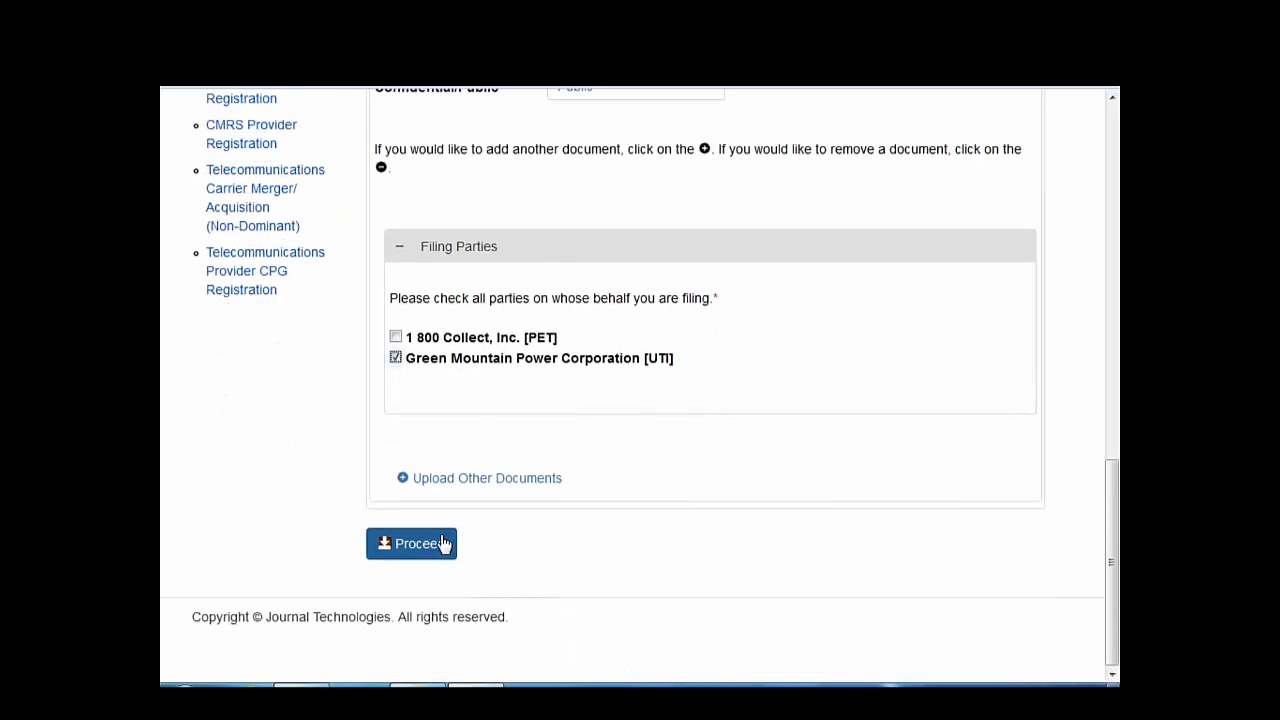
left_click(450, 480)
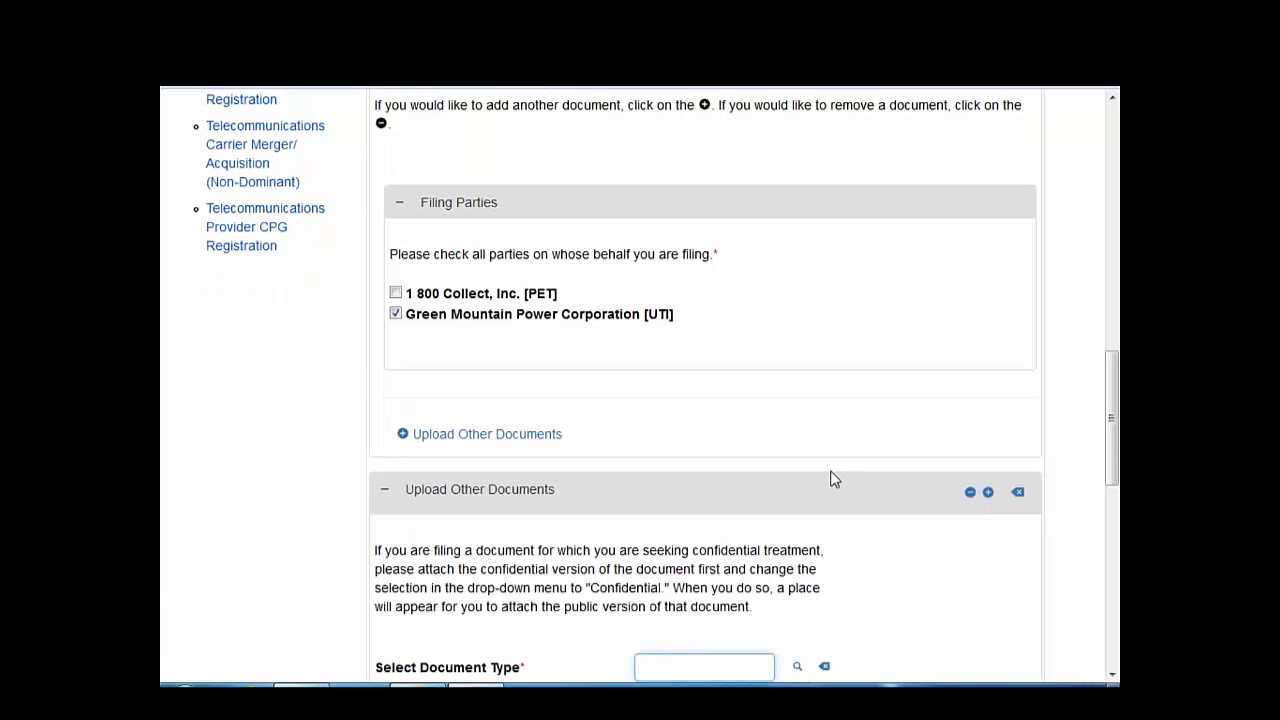
scroll(836, 650, "down", 2)
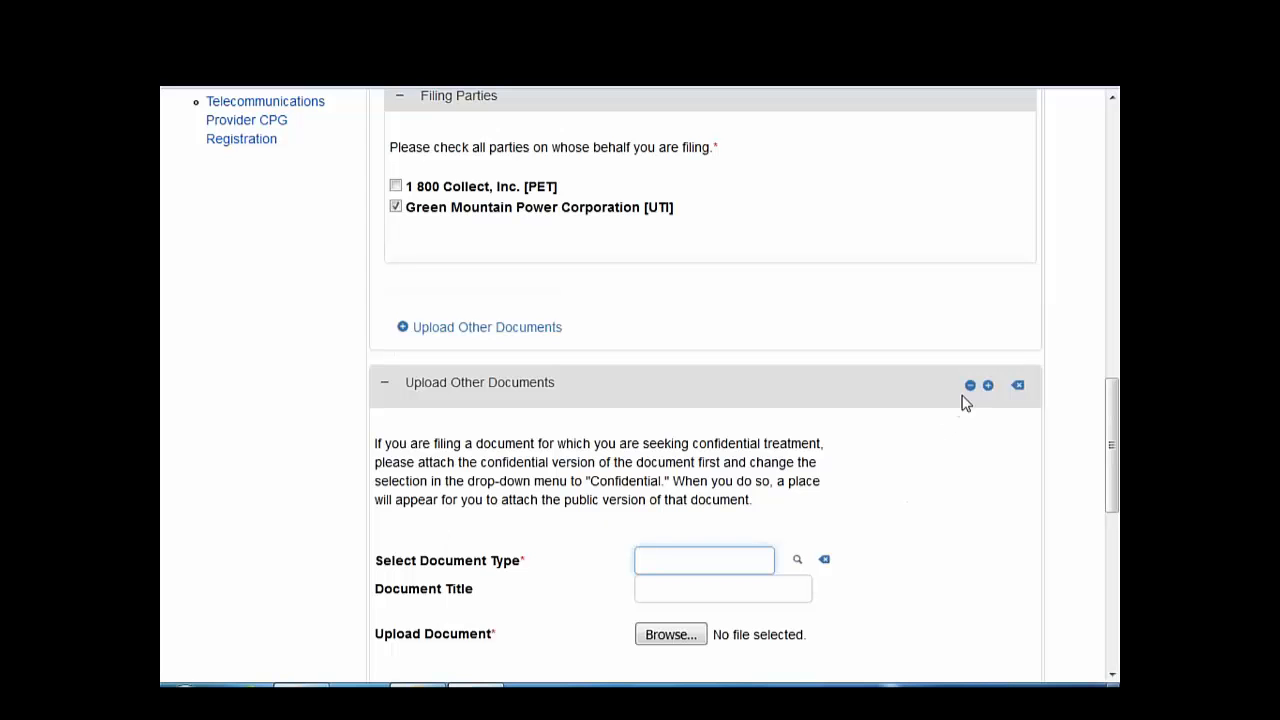
left_click(969, 387)
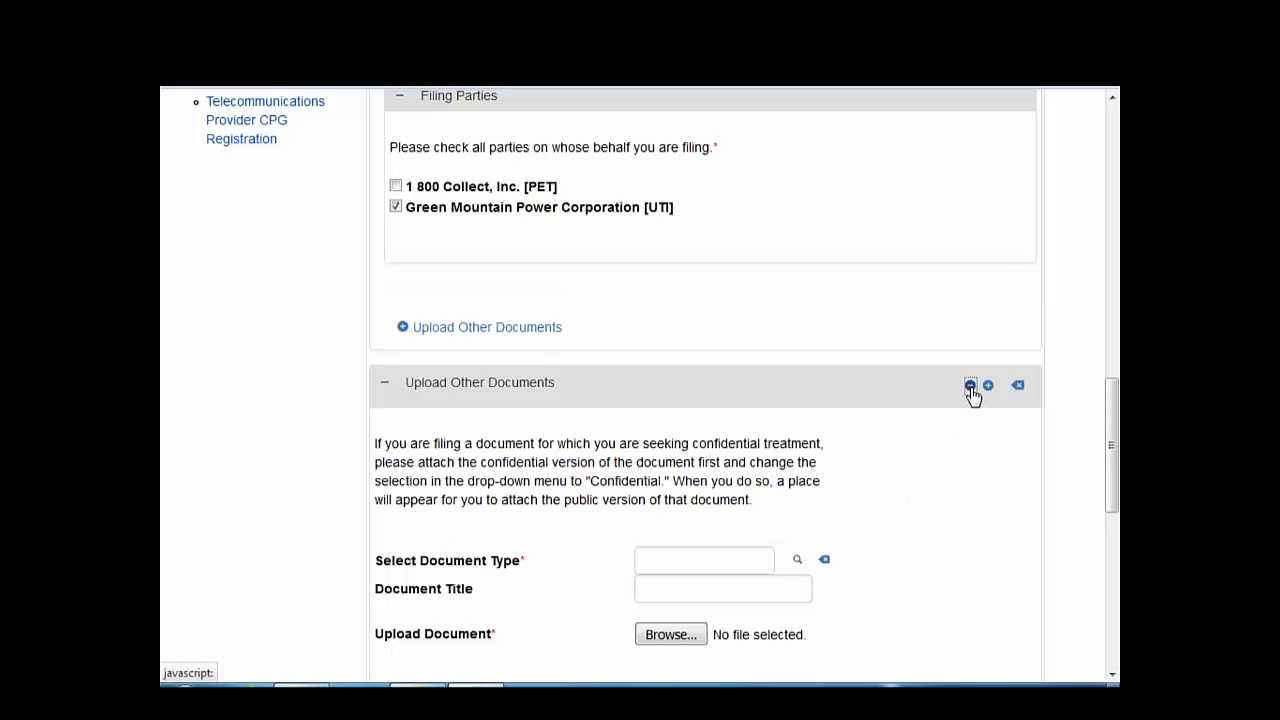
left_click(411, 543)
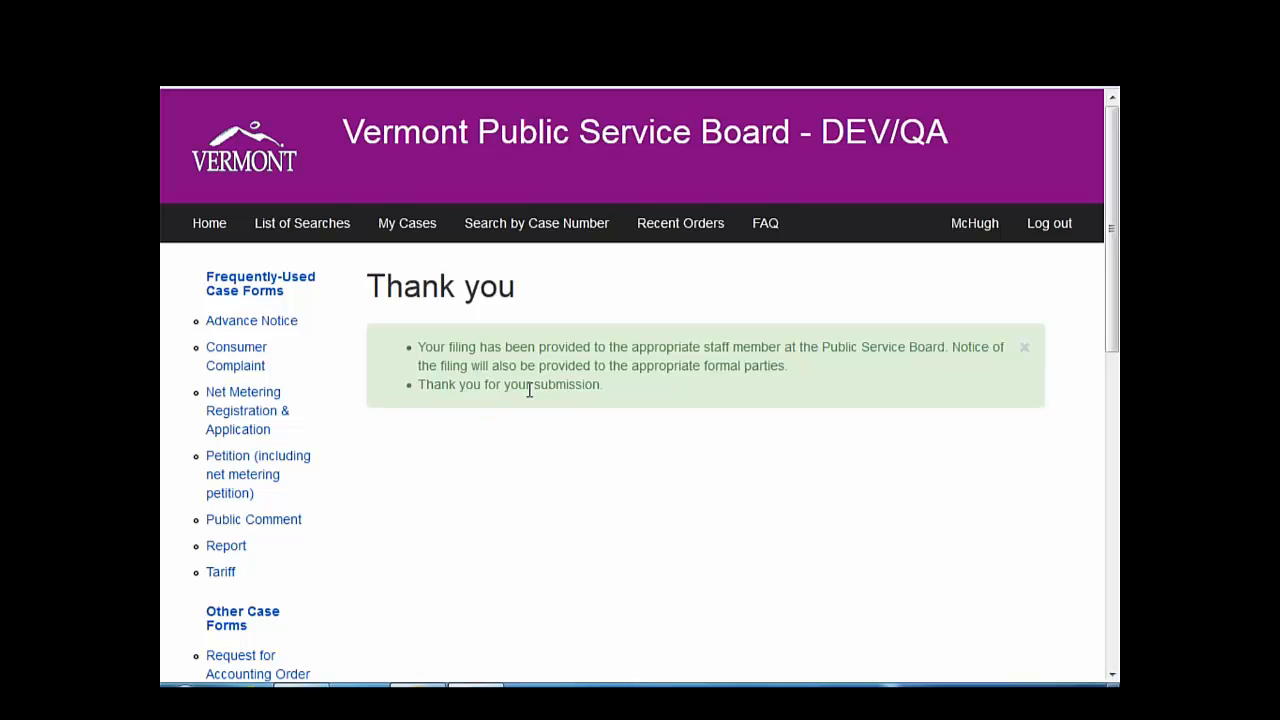
- Open case 17-3409-NMP by case number and switch to its All Other Documents tab
left_click(554, 229)
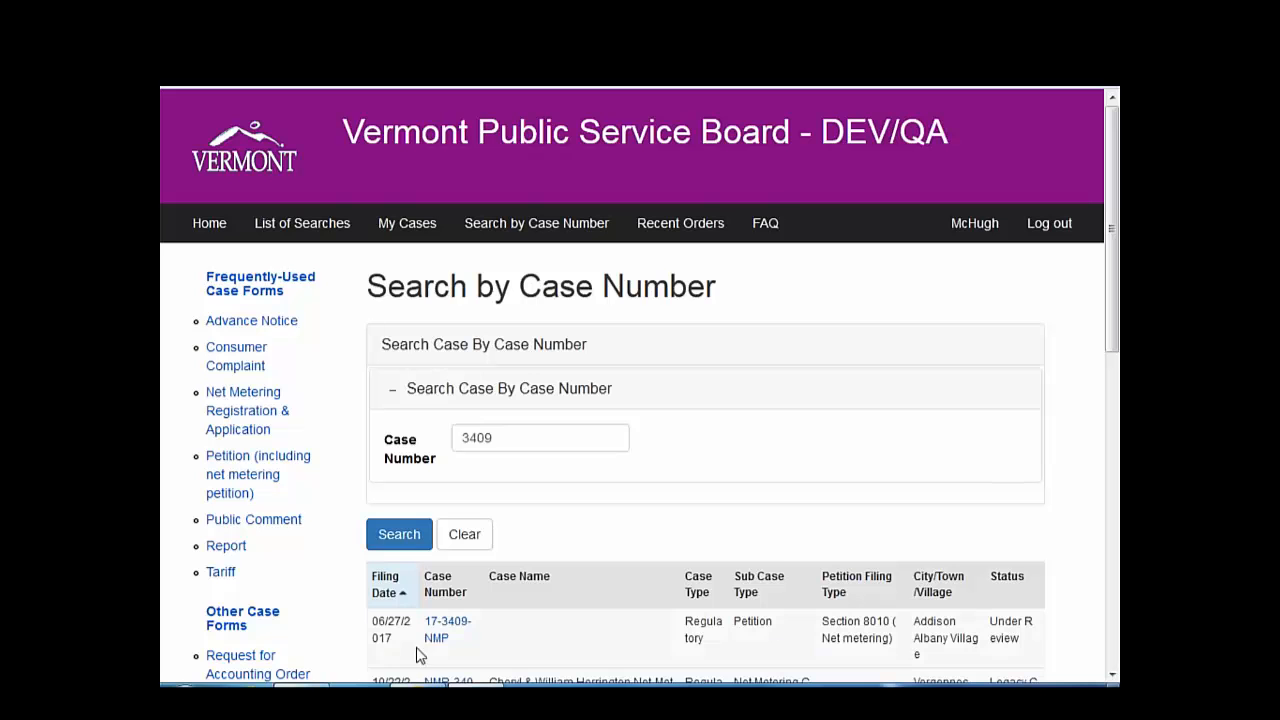
left_click(447, 630)
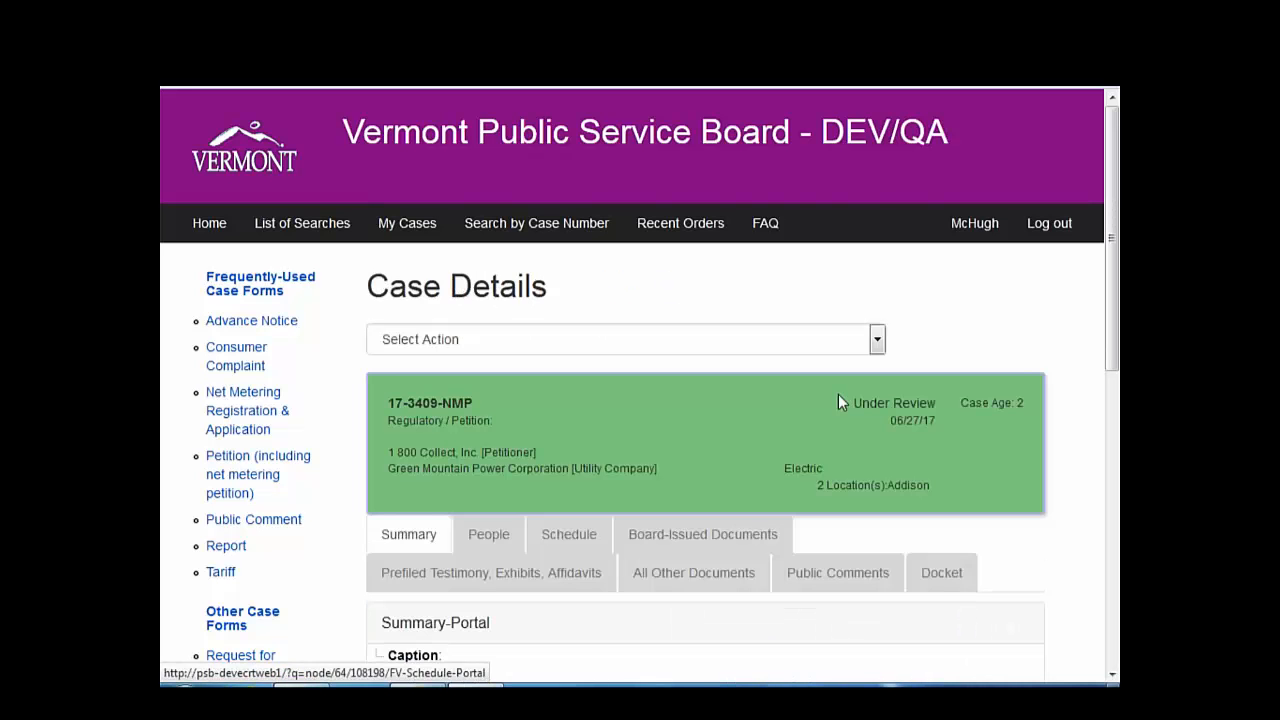
left_click(877, 341)
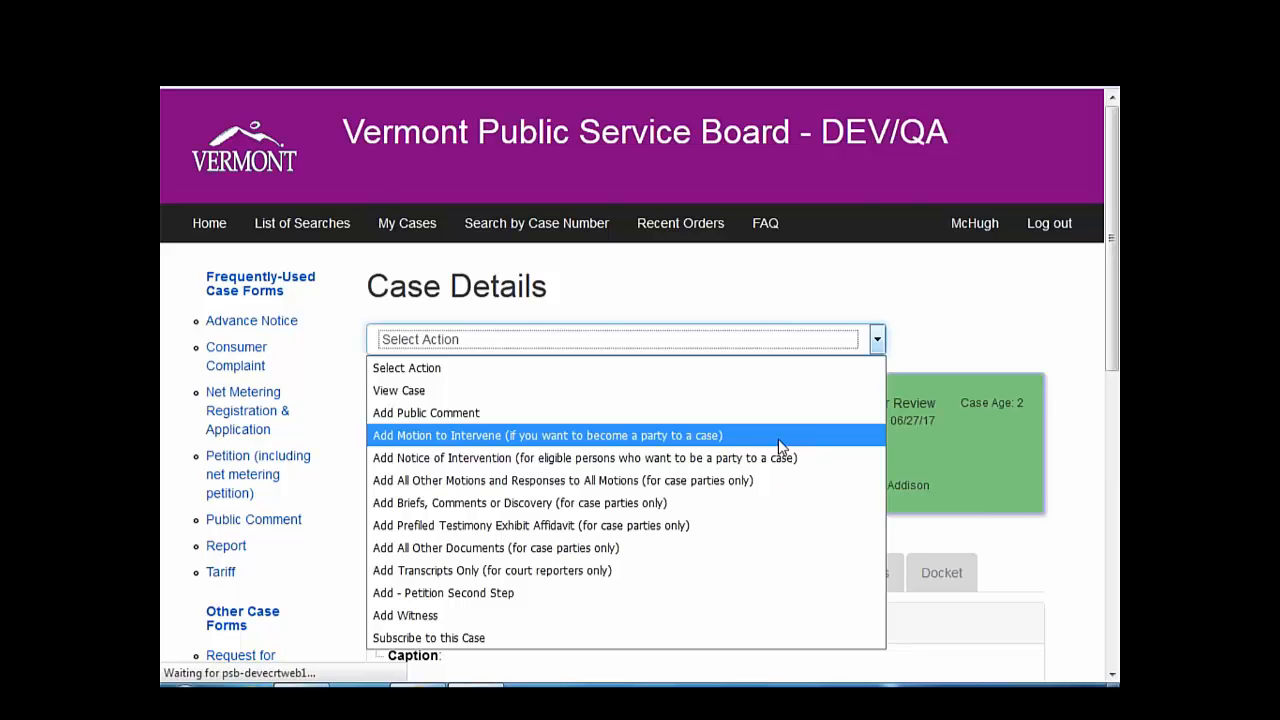
left_click(1055, 570)
left_click(942, 573)
left_click(846, 586)
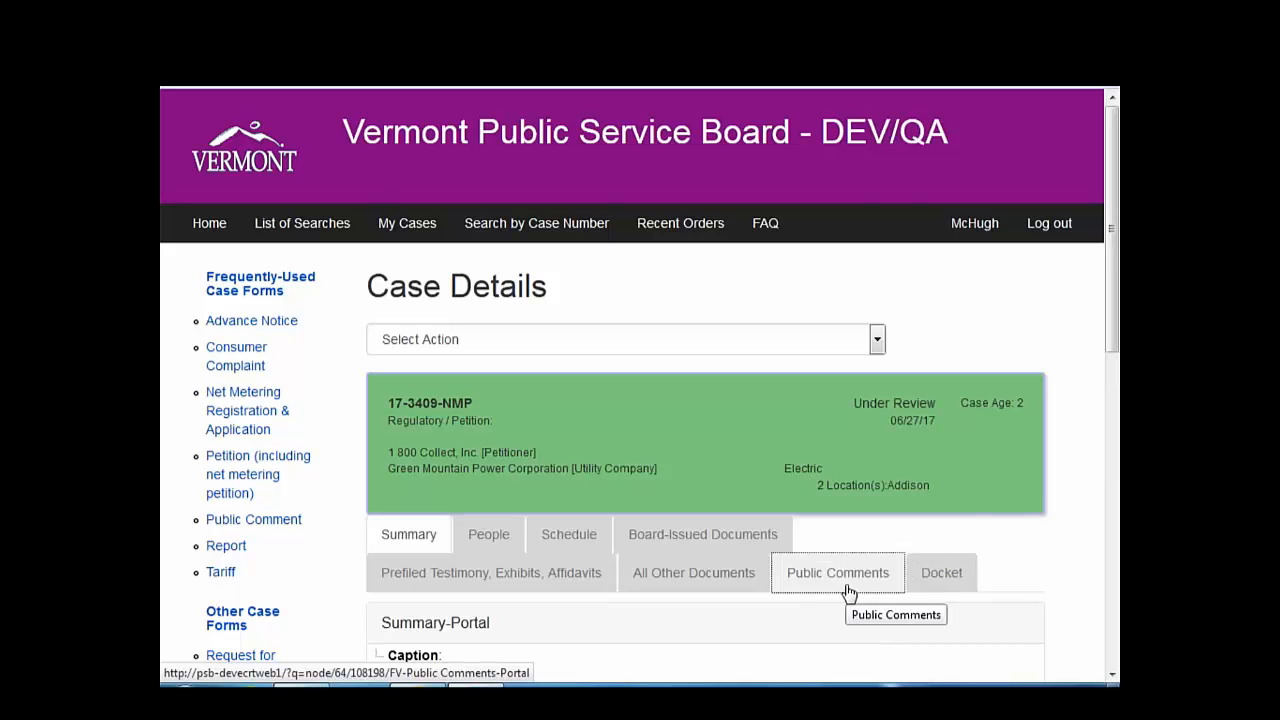
left_click(715, 590)
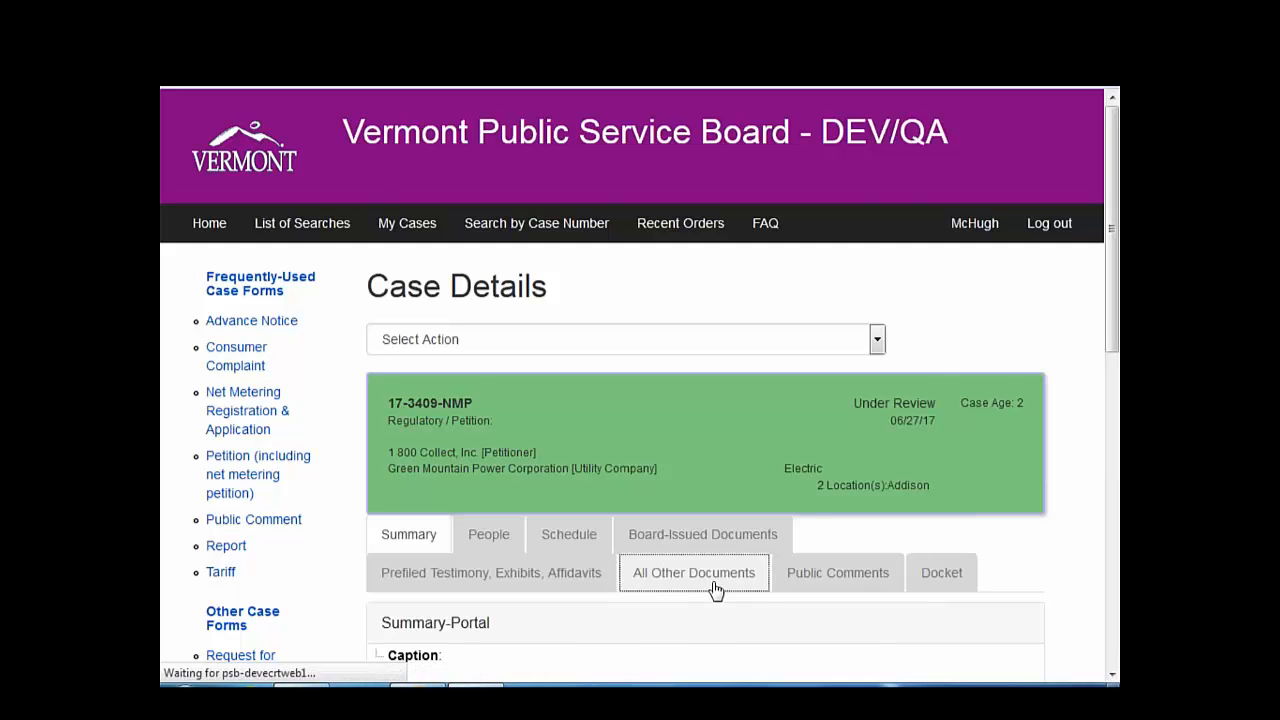
- Locate the Response to Applicant filing under All Other Documents and open its PDF in Acrobat
scroll(715, 591, "down", 4)
scroll(715, 591, "down", 2)
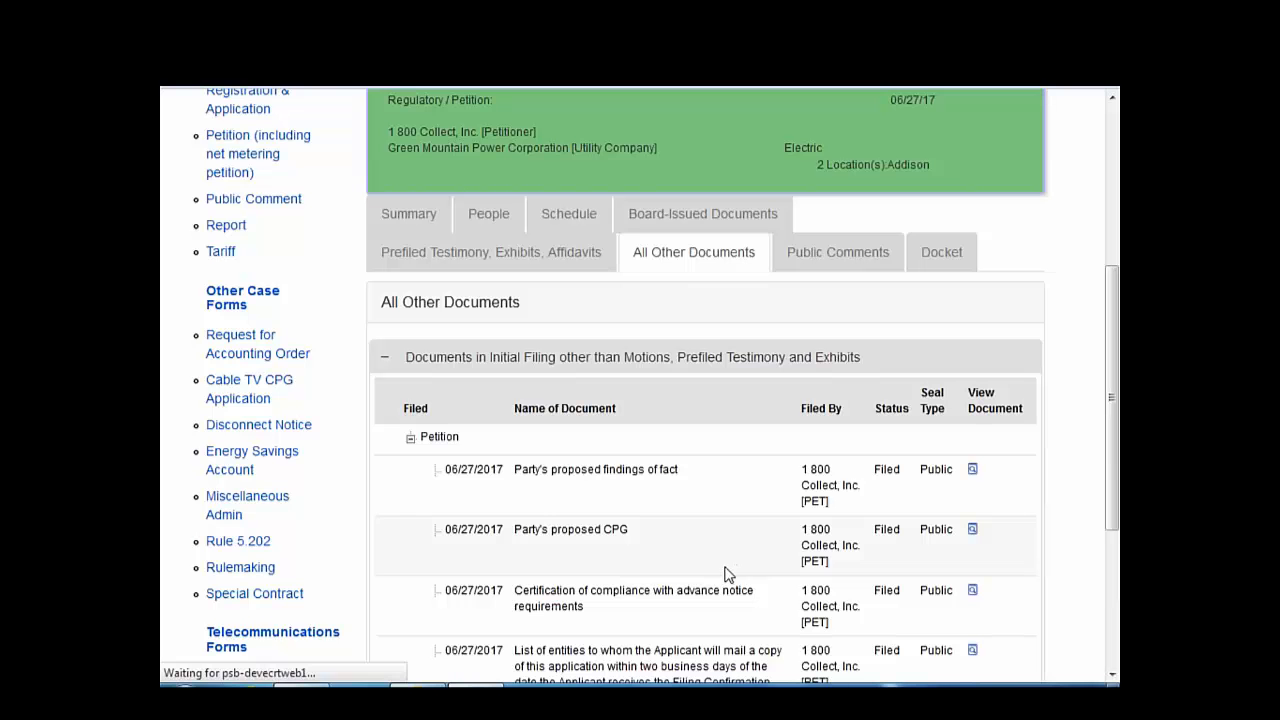
left_click(678, 251)
scroll(770, 590, "down", 2)
scroll(640, 400, "down", 2)
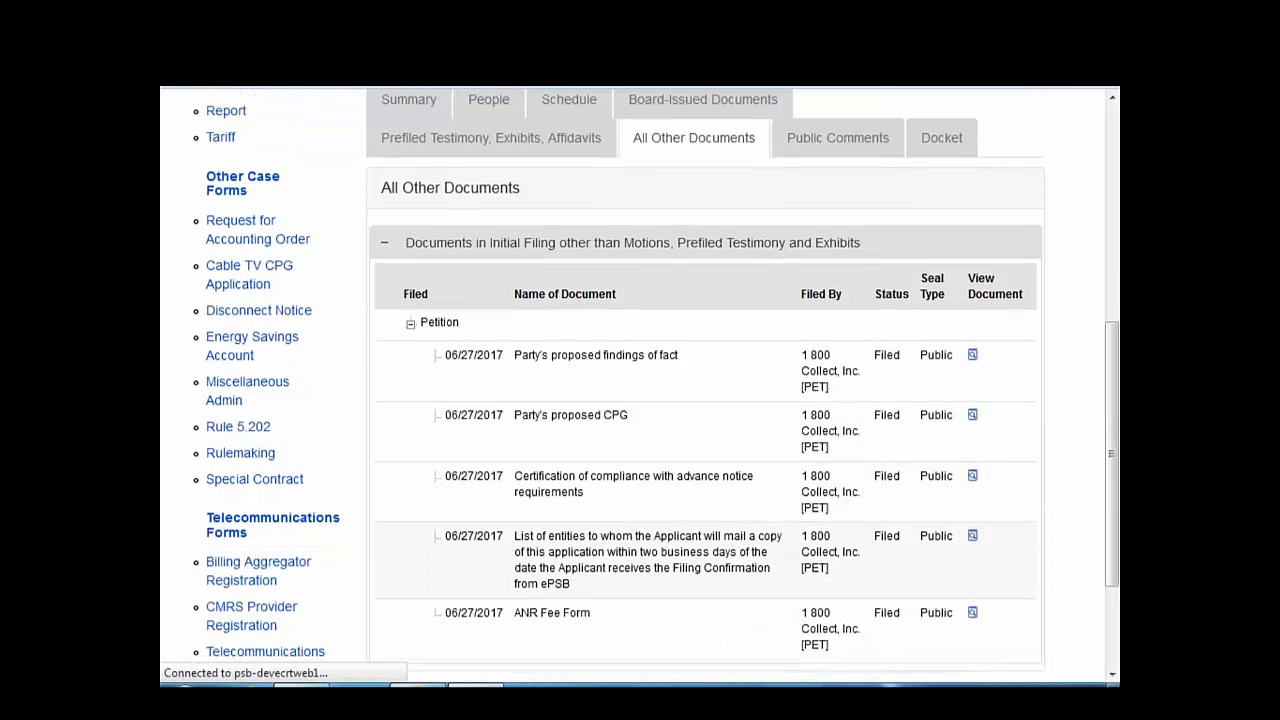
scroll(640, 400, "down", 1)
scroll(415, 402, "up", 4)
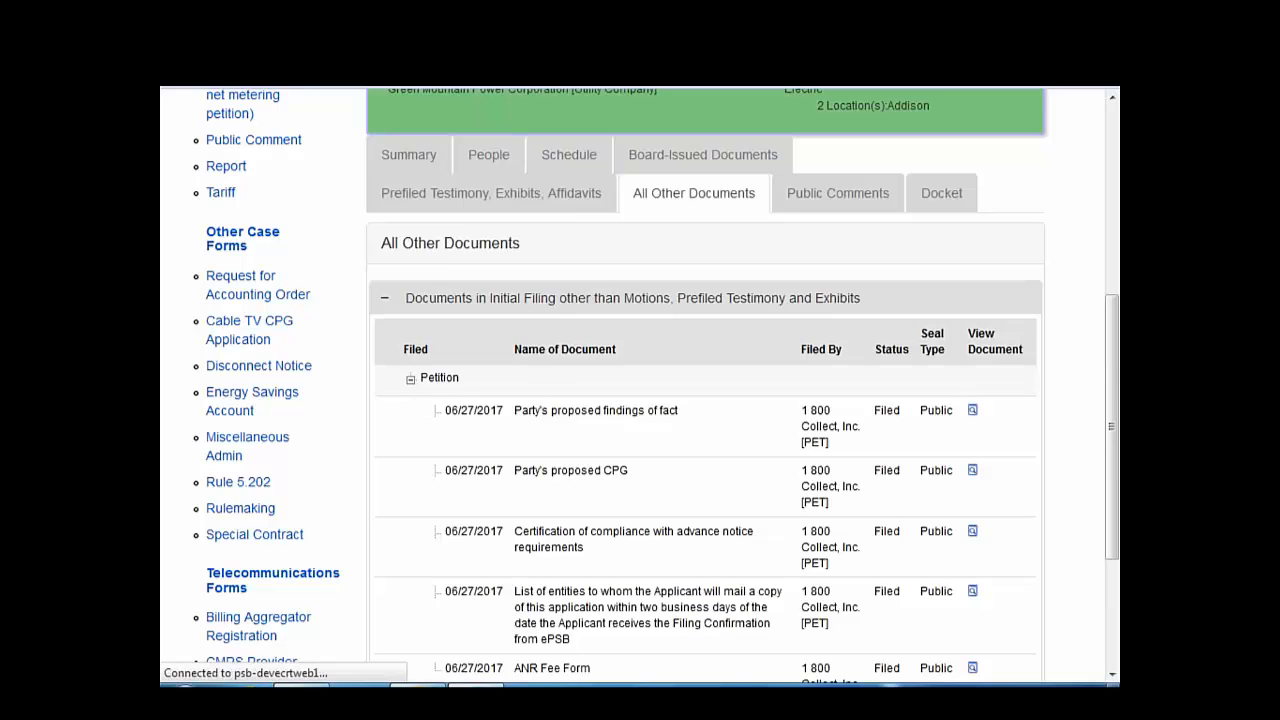
scroll(415, 402, "down", 4)
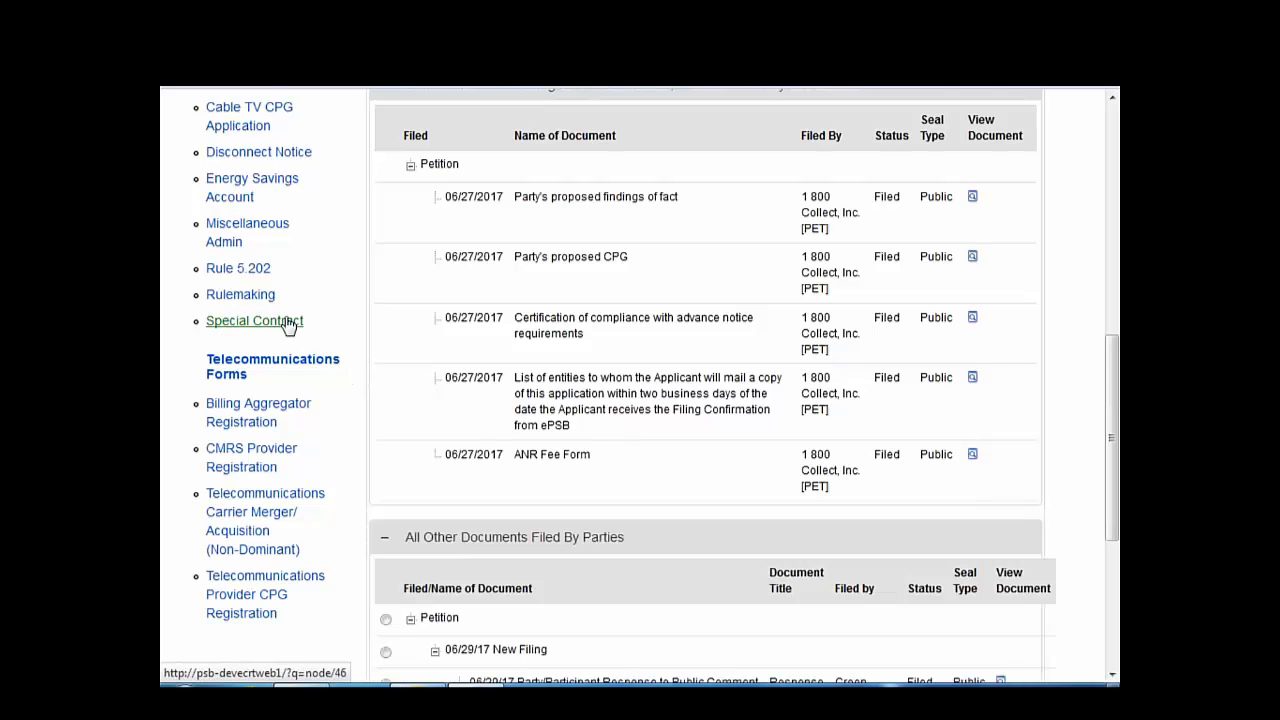
scroll(466, 363, "down", 3)
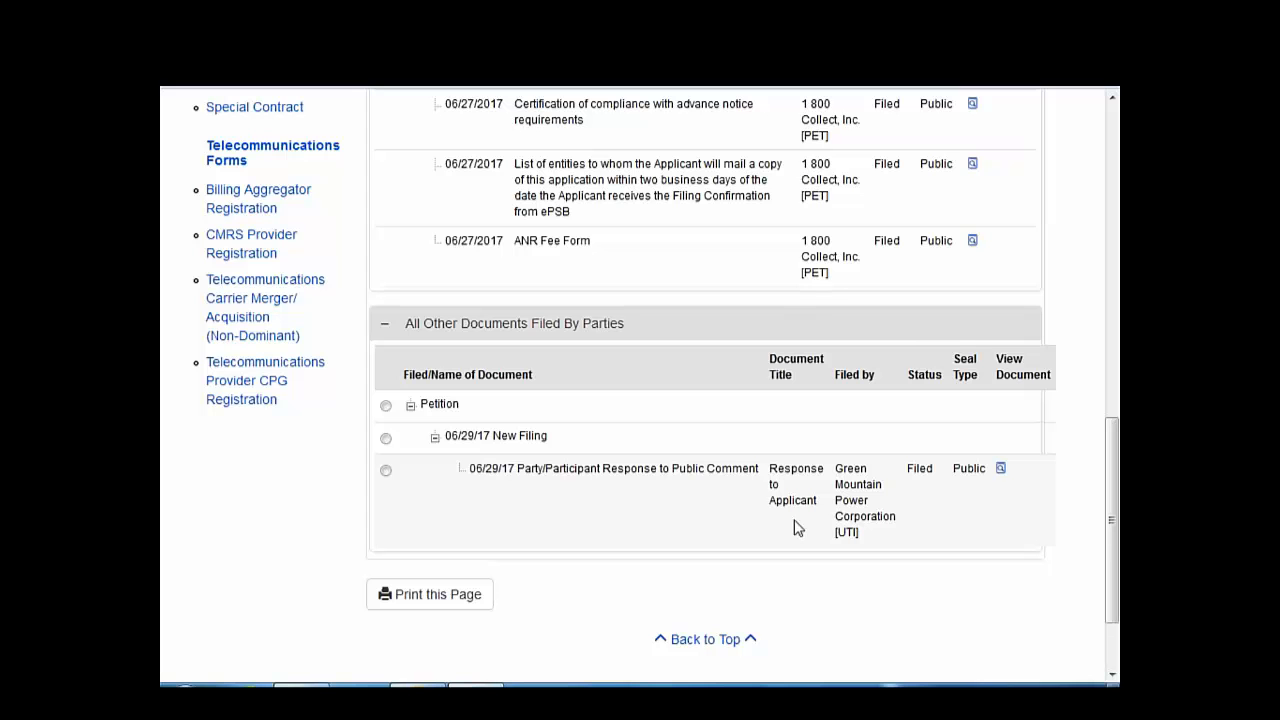
left_click(1001, 470)
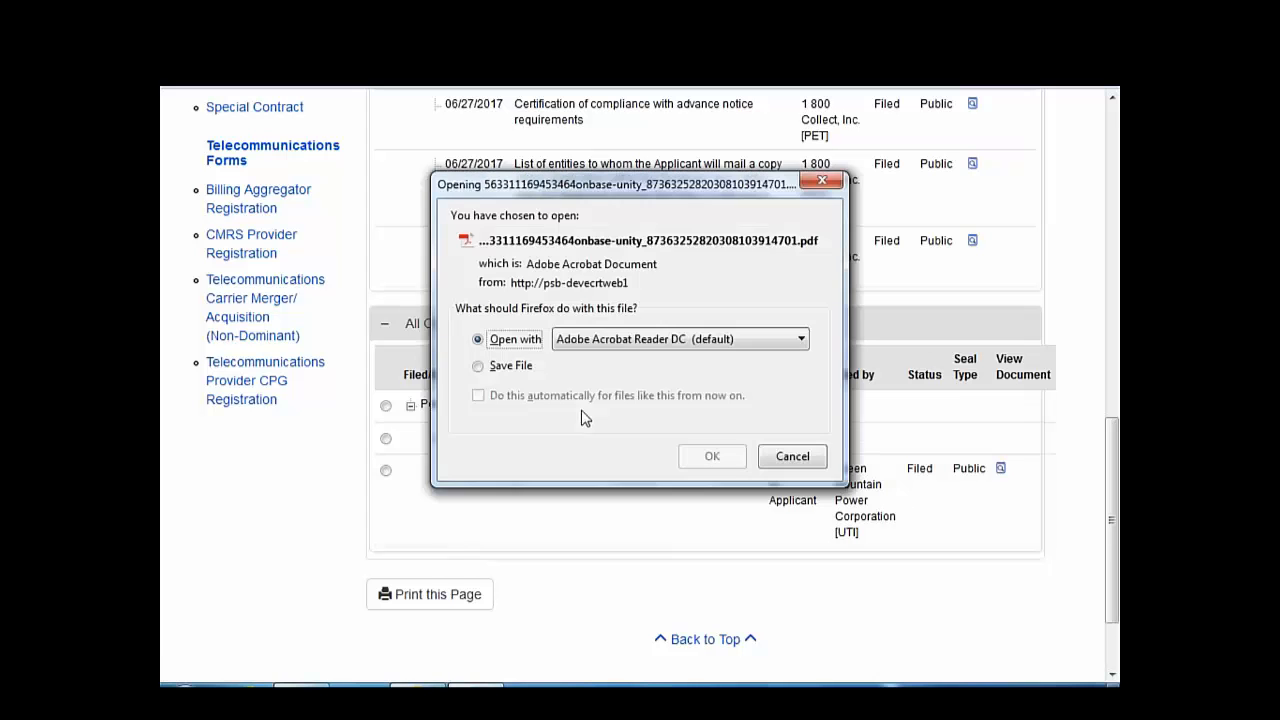
left_click(688, 456)
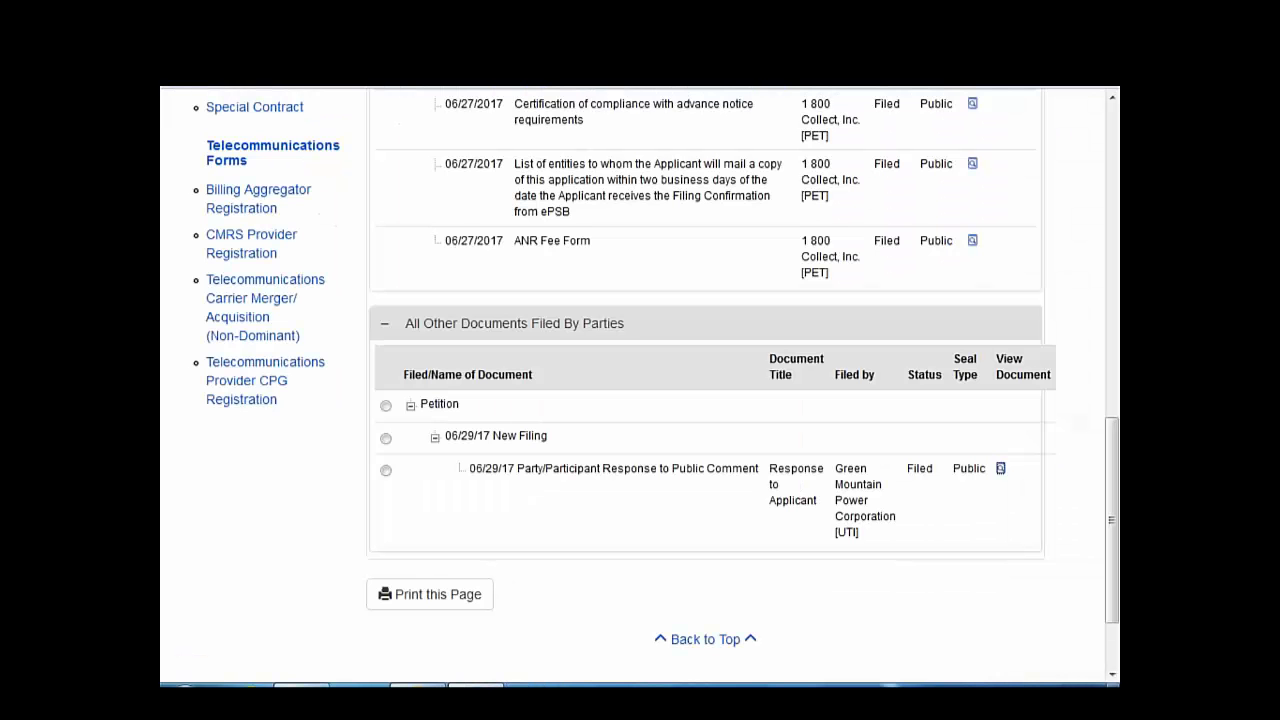
scroll(894, 377, "up", 10)
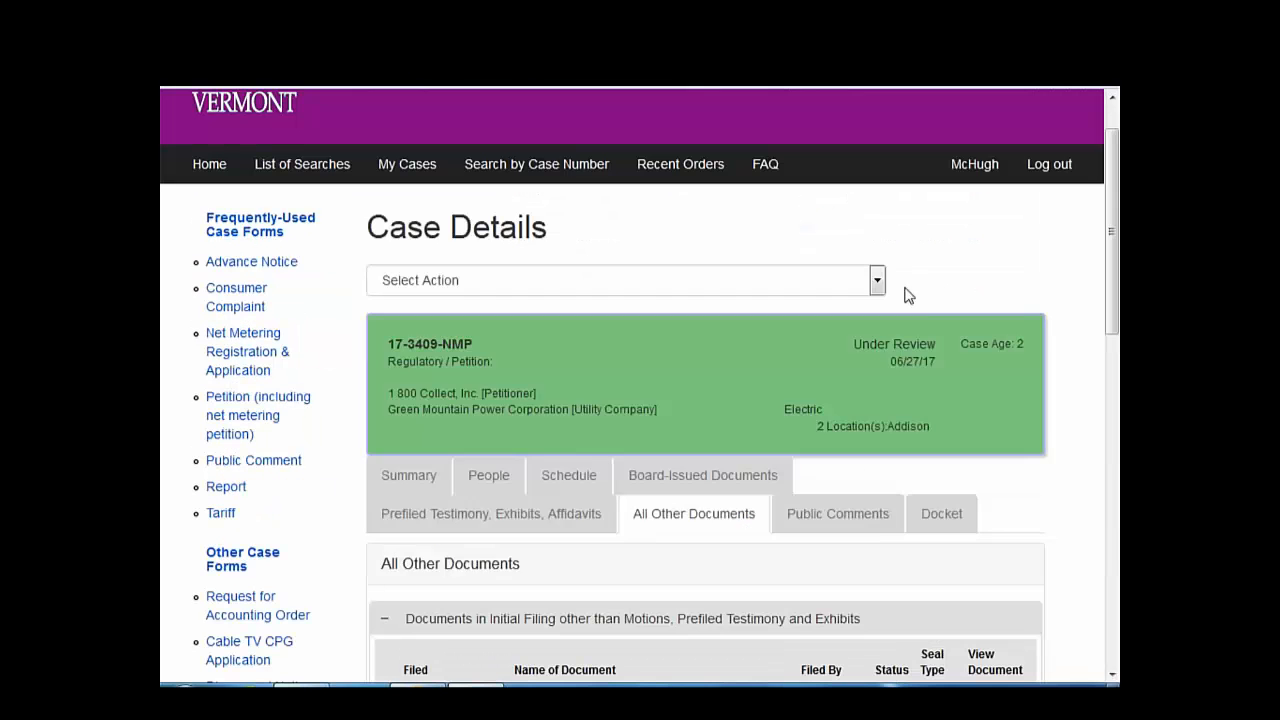
- Start a Motion to Intervene on the case, answering No to filing for an organization
left_click(877, 282)
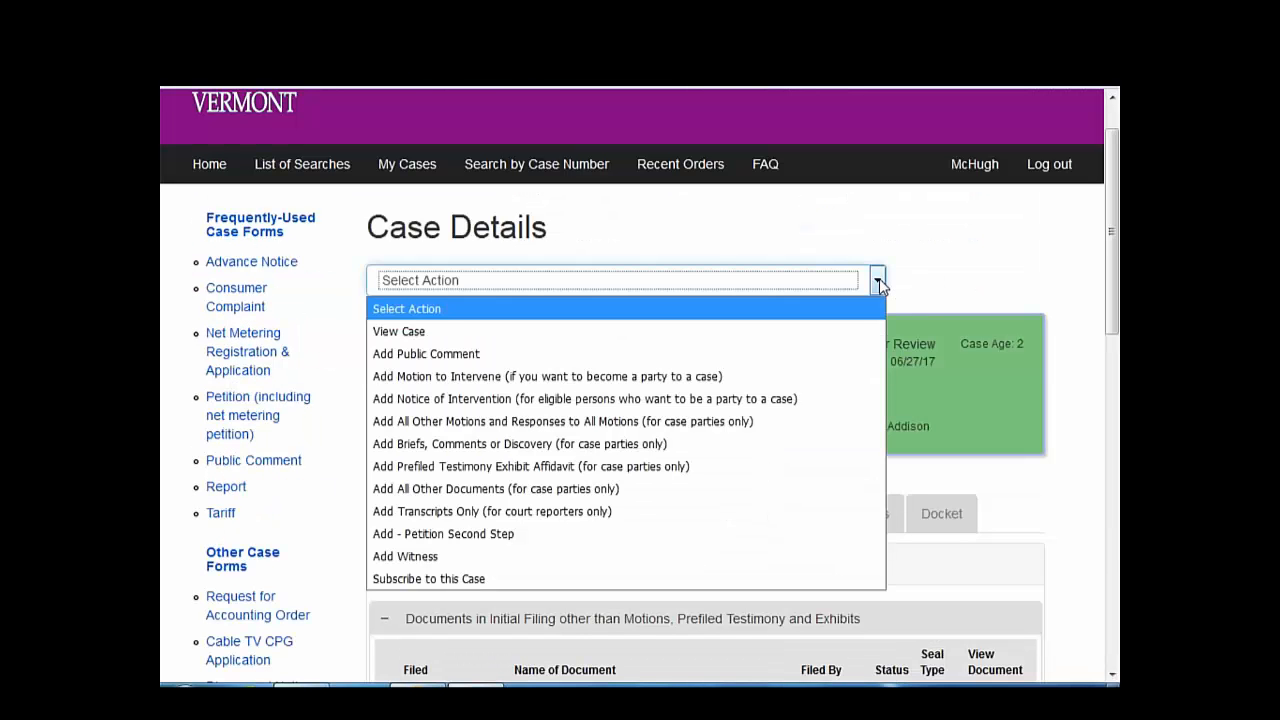
left_click(838, 378)
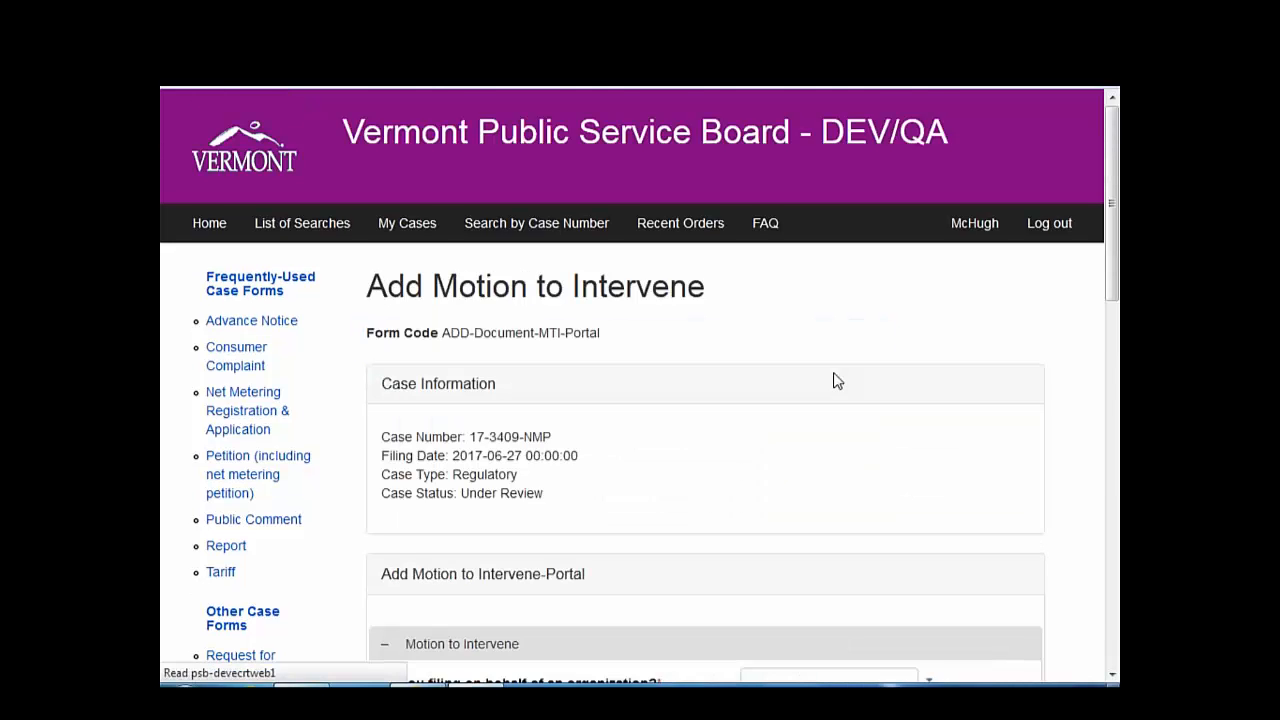
scroll(838, 381, "down", 3)
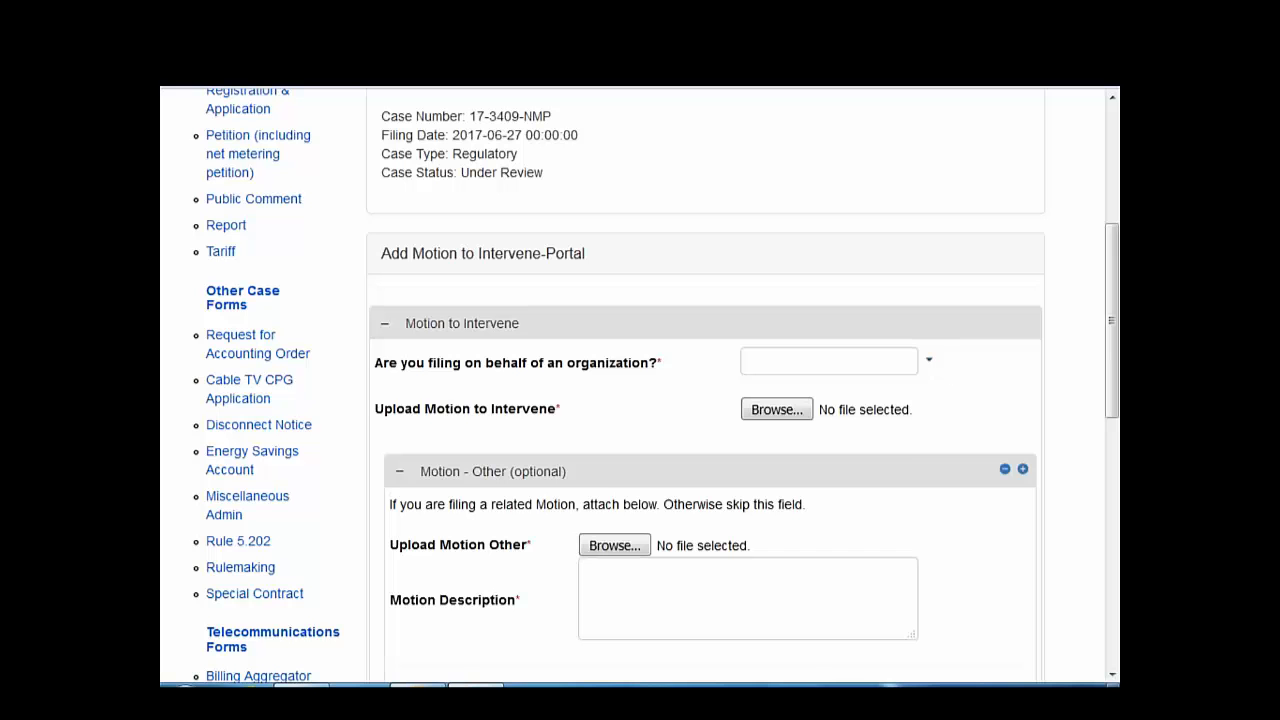
left_click(928, 360)
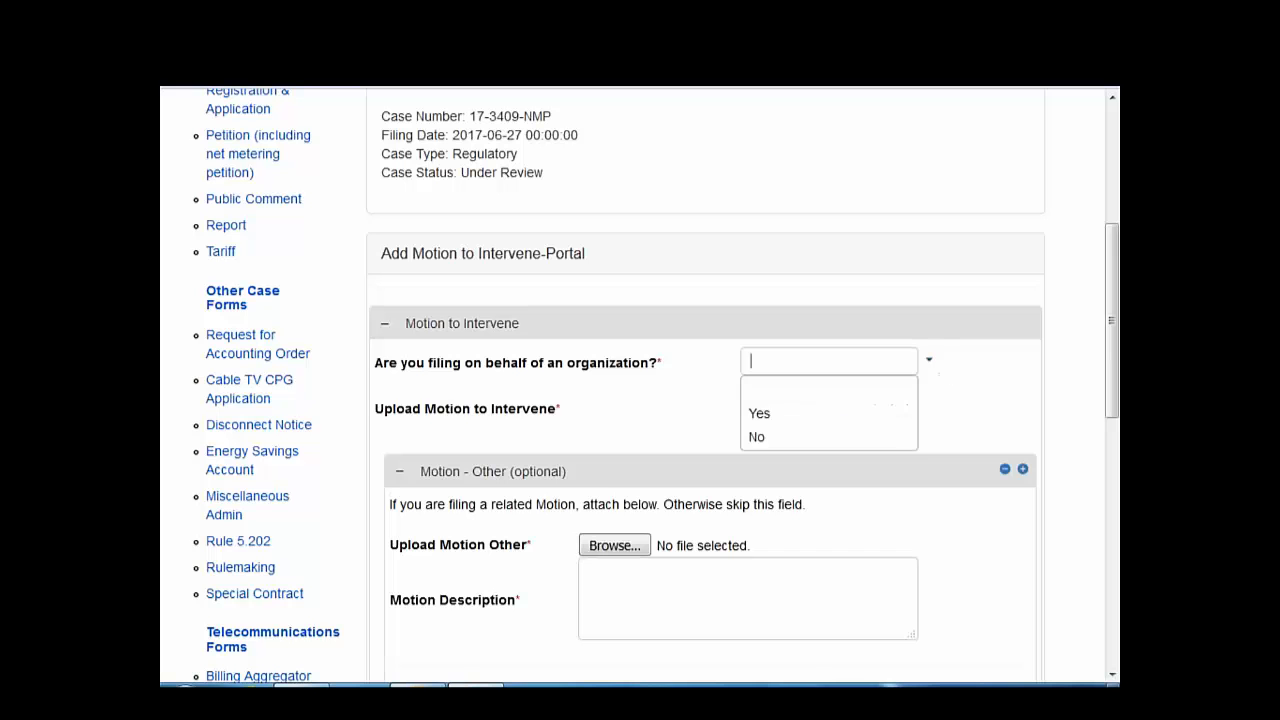
left_click(870, 437)
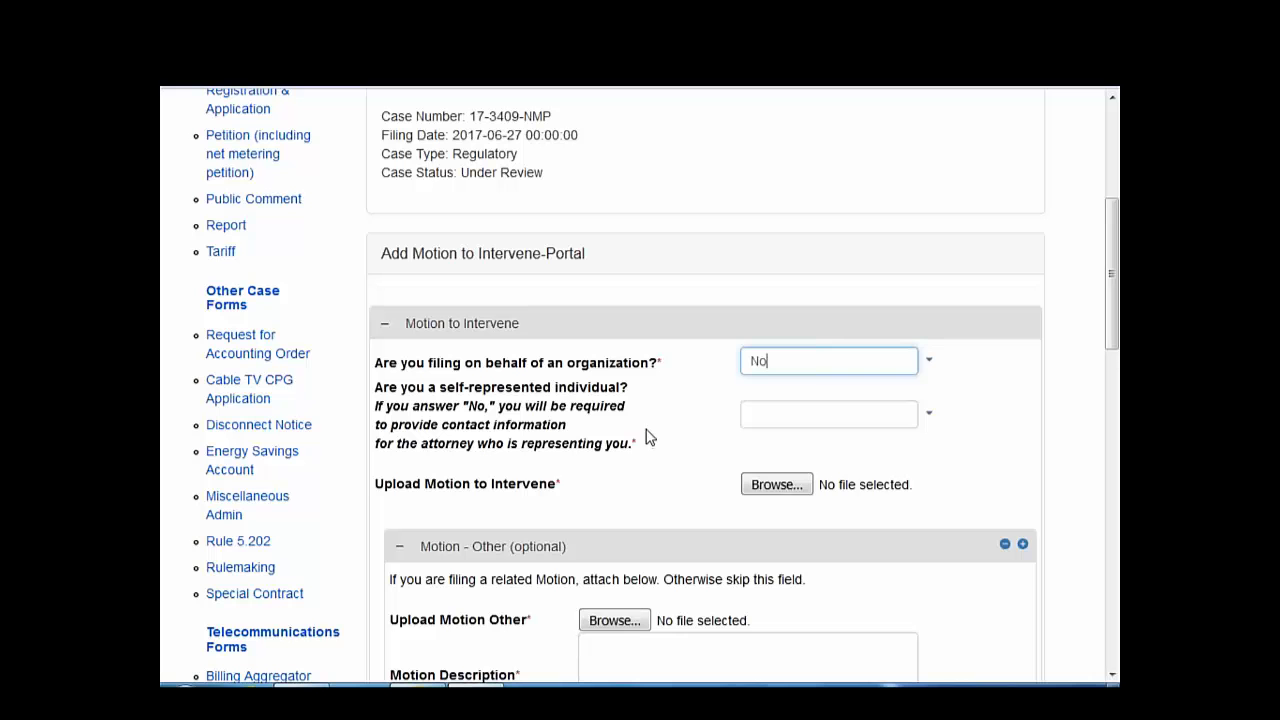
- Declare the filer self-represented and attach Document1.pdf as the Motion to Intervene
left_click(928, 414)
left_click(882, 475)
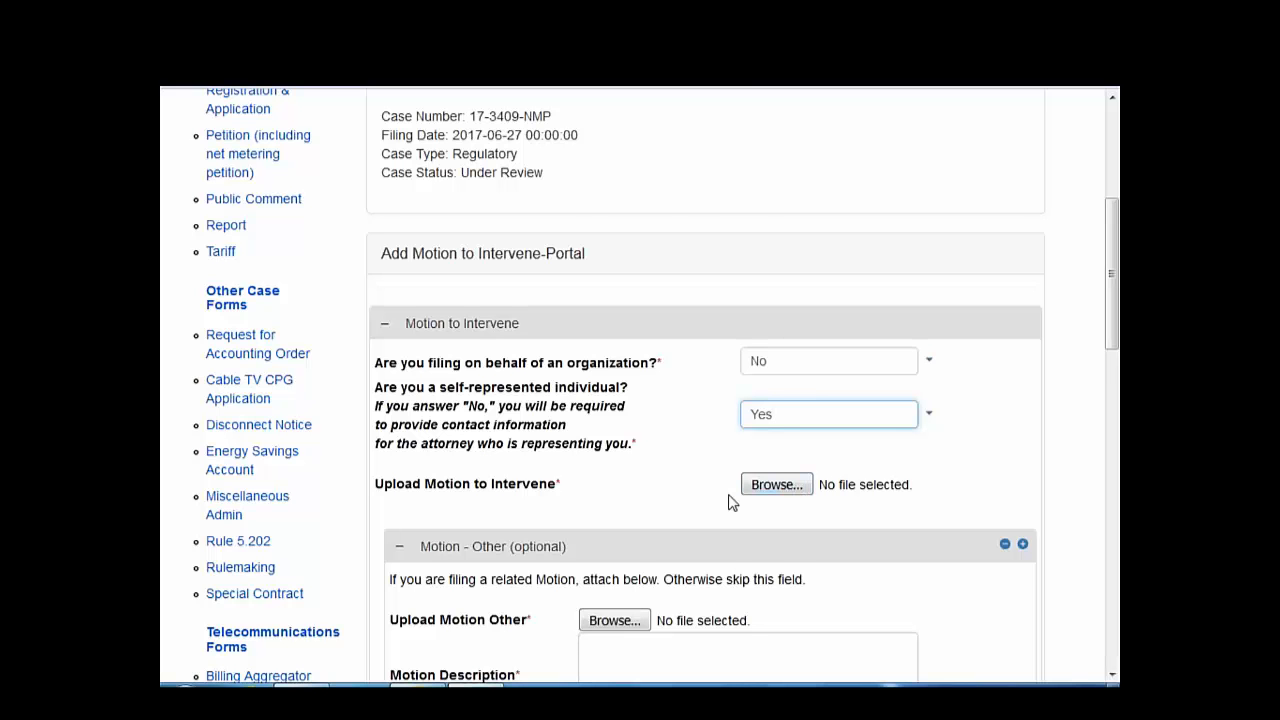
left_click(760, 486)
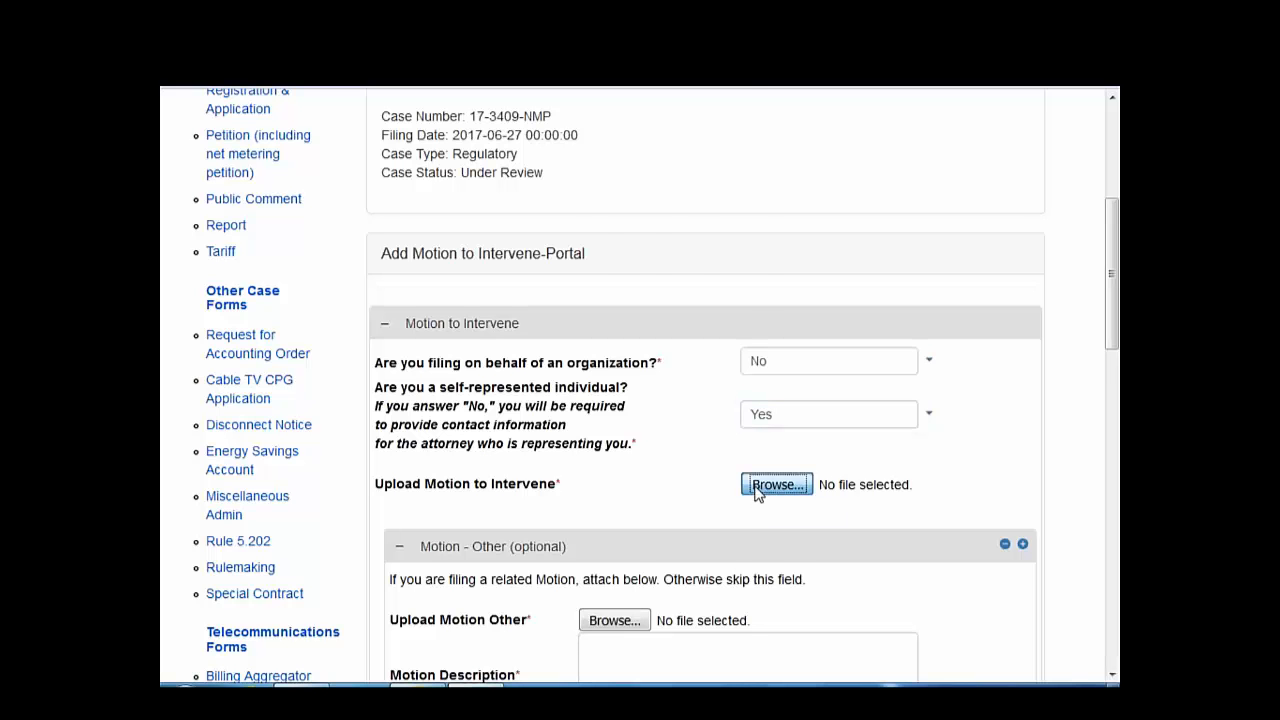
double_click(443, 130)
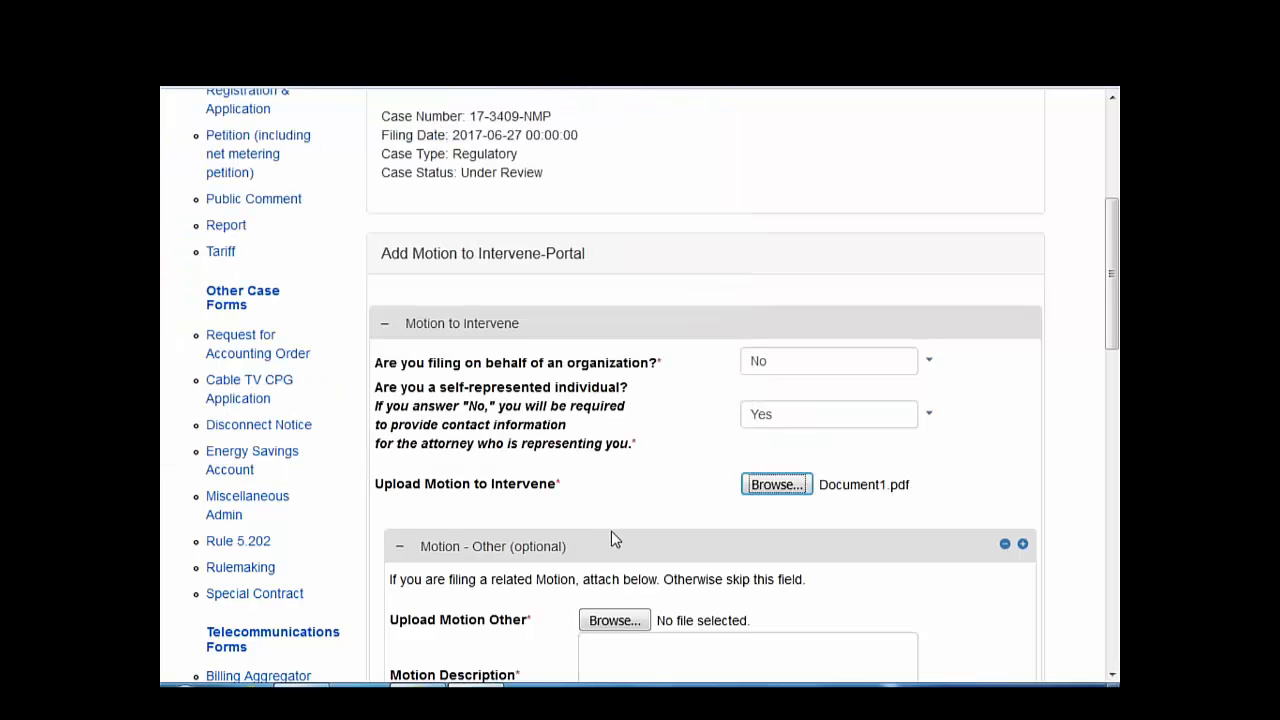
scroll(611, 531, "down", 2)
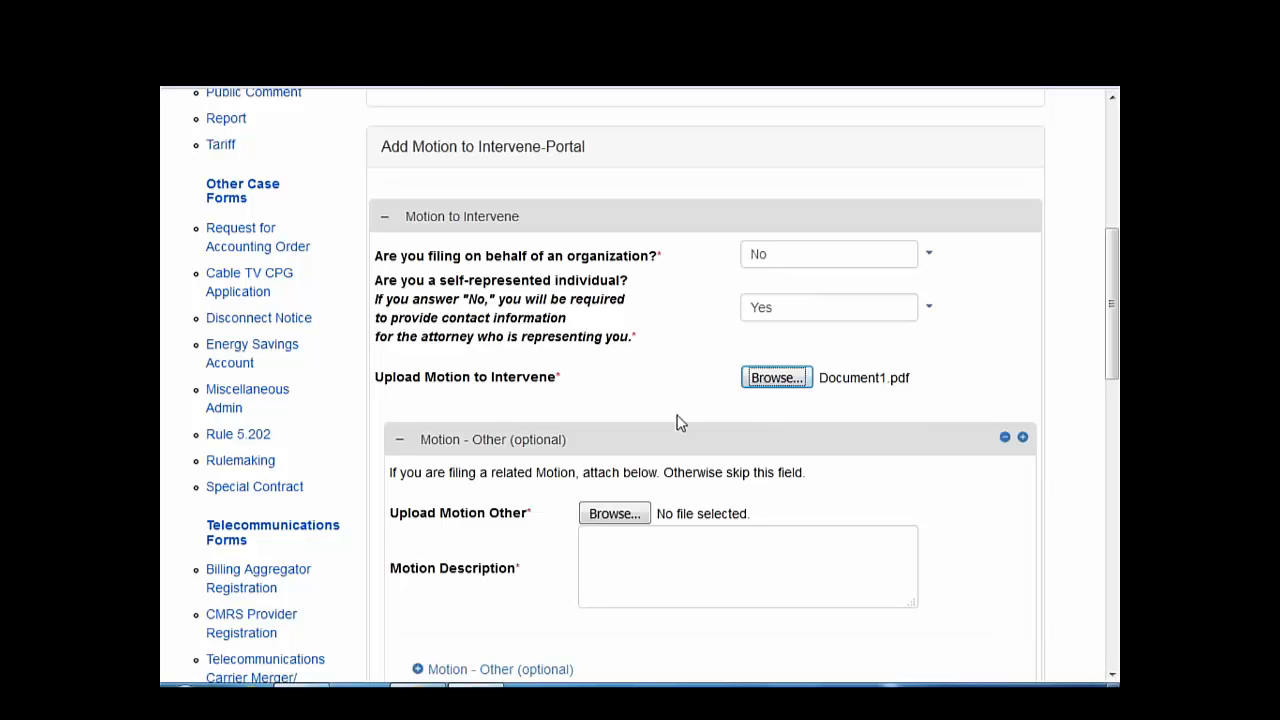
scroll(757, 405, "down", 1)
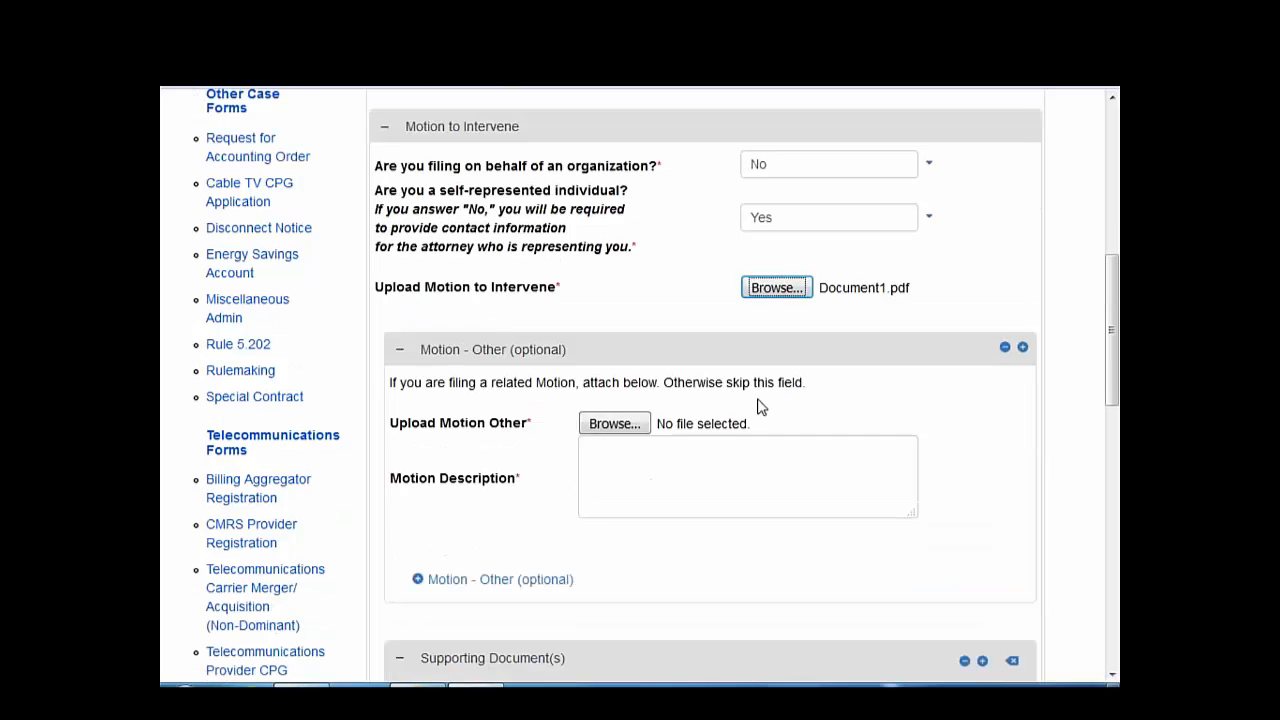
scroll(757, 405, "down", 1)
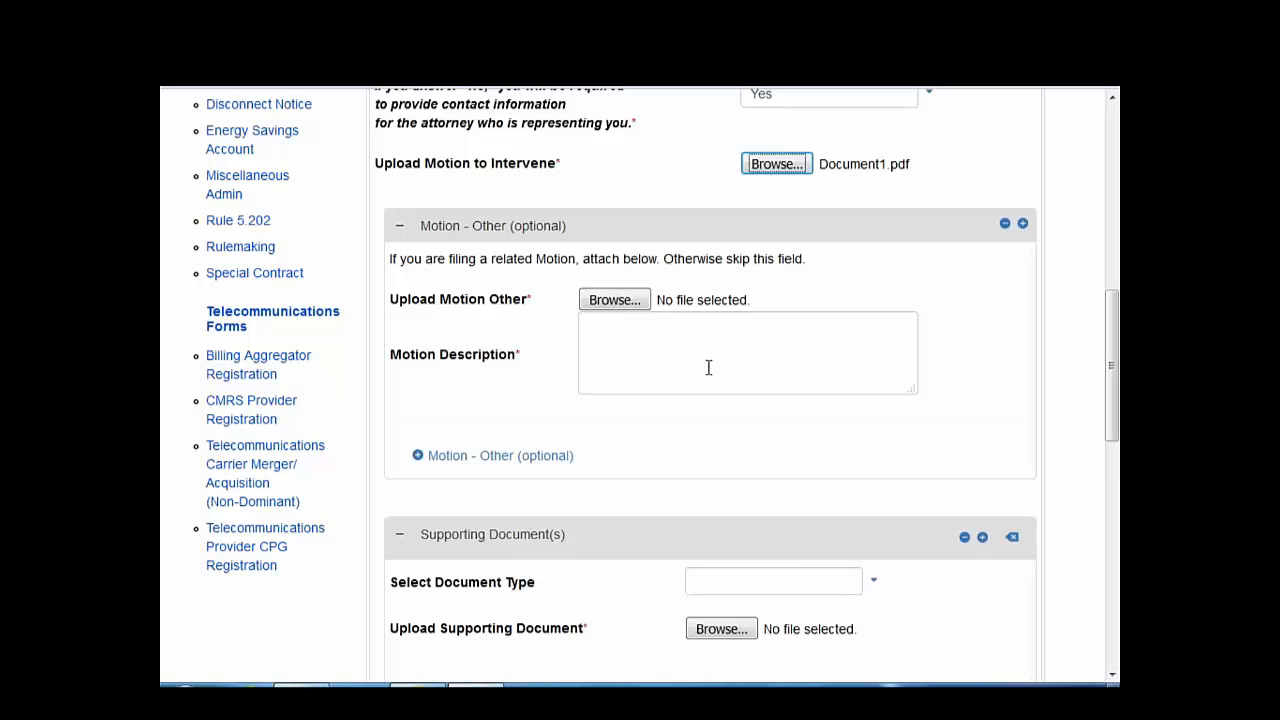
scroll(703, 425, "down", 2)
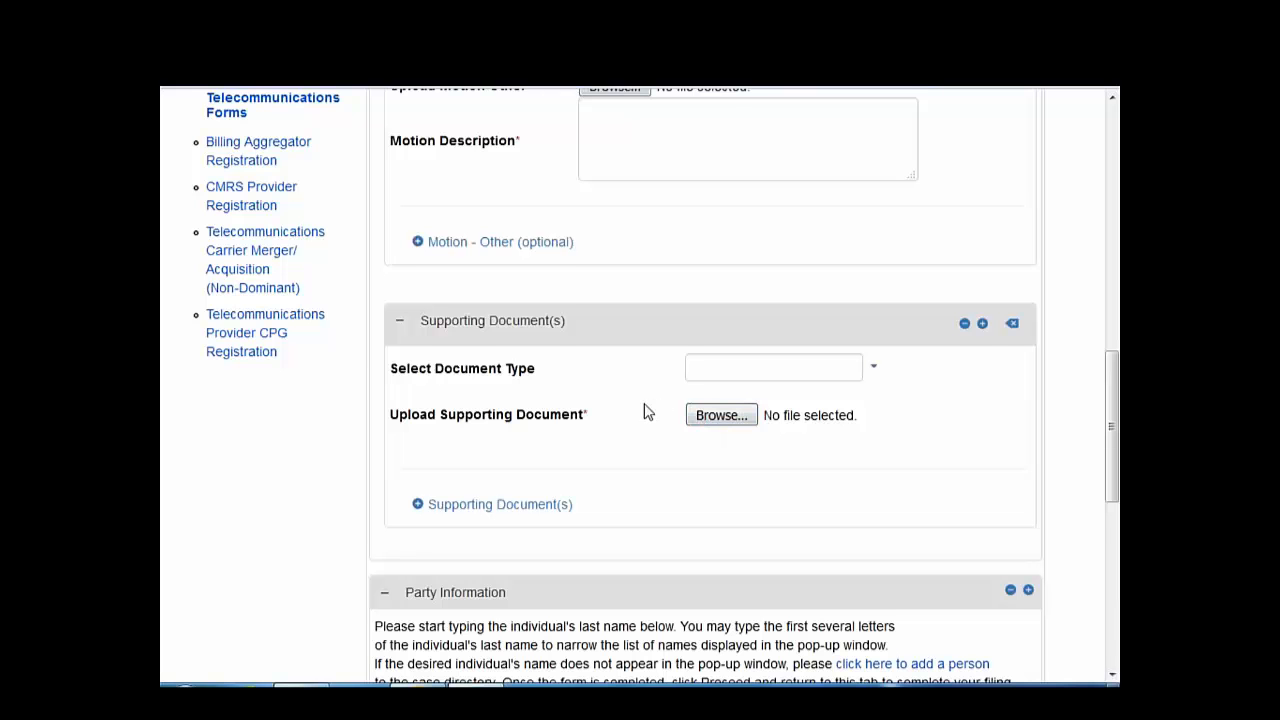
scroll(648, 412, "down", 1)
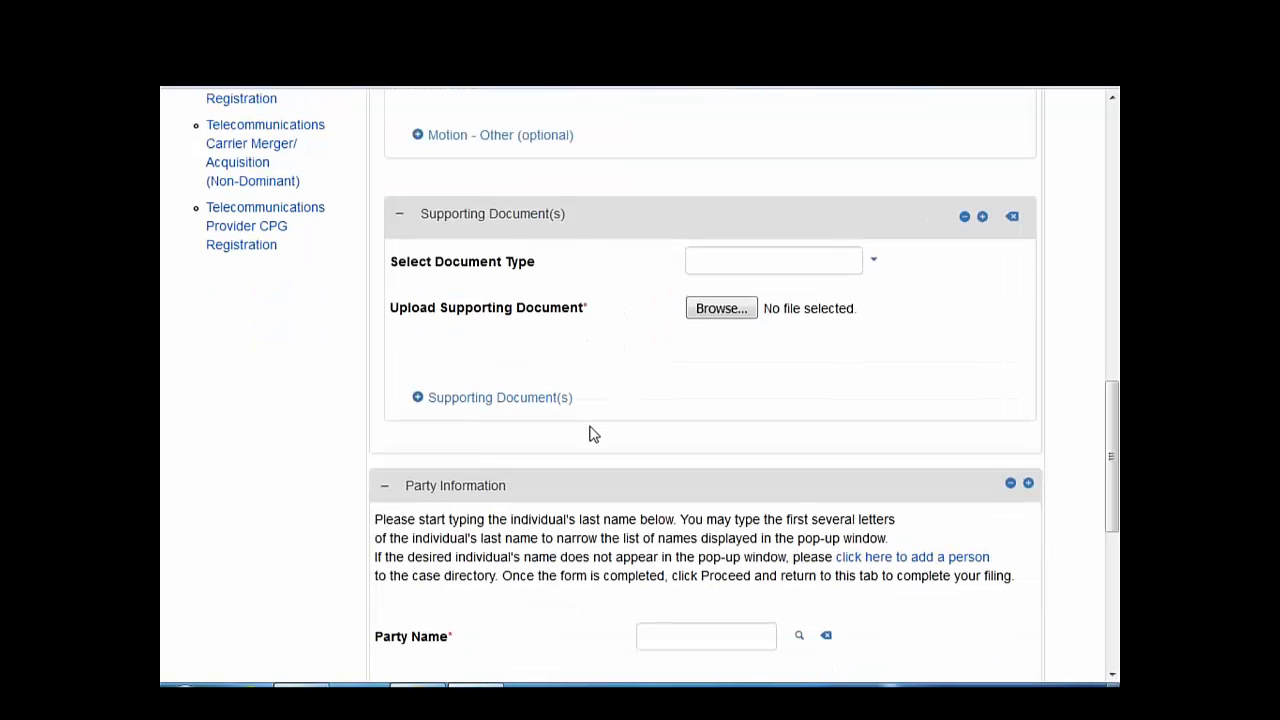
scroll(591, 434, "down", 3)
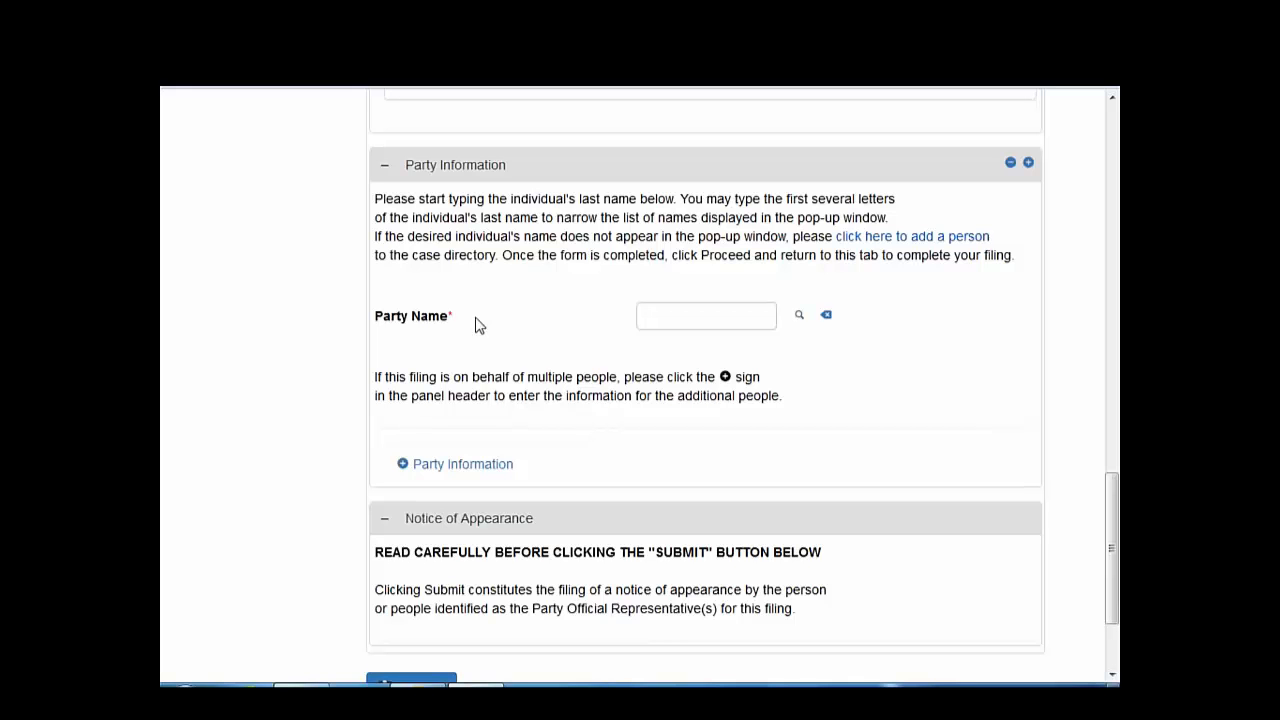
- Fill Party Name with the person found by searching the last name 'Sooner'
left_click(701, 309)
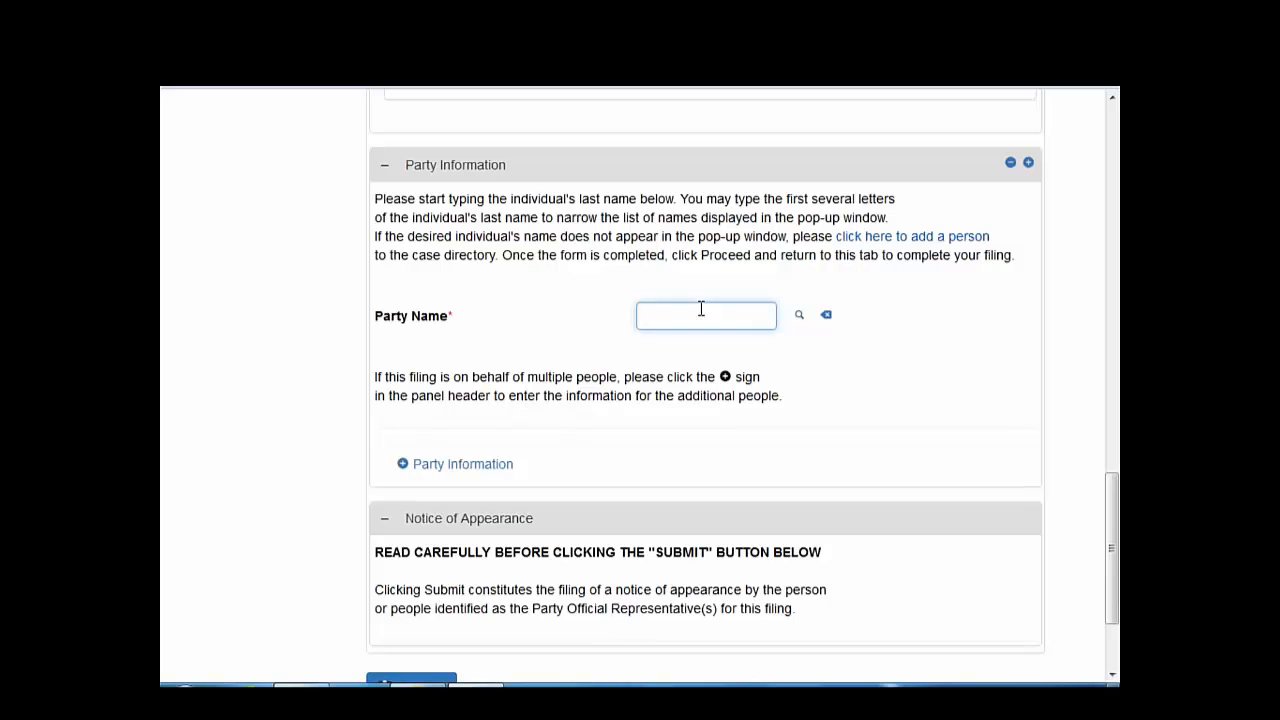
type("Sooner")
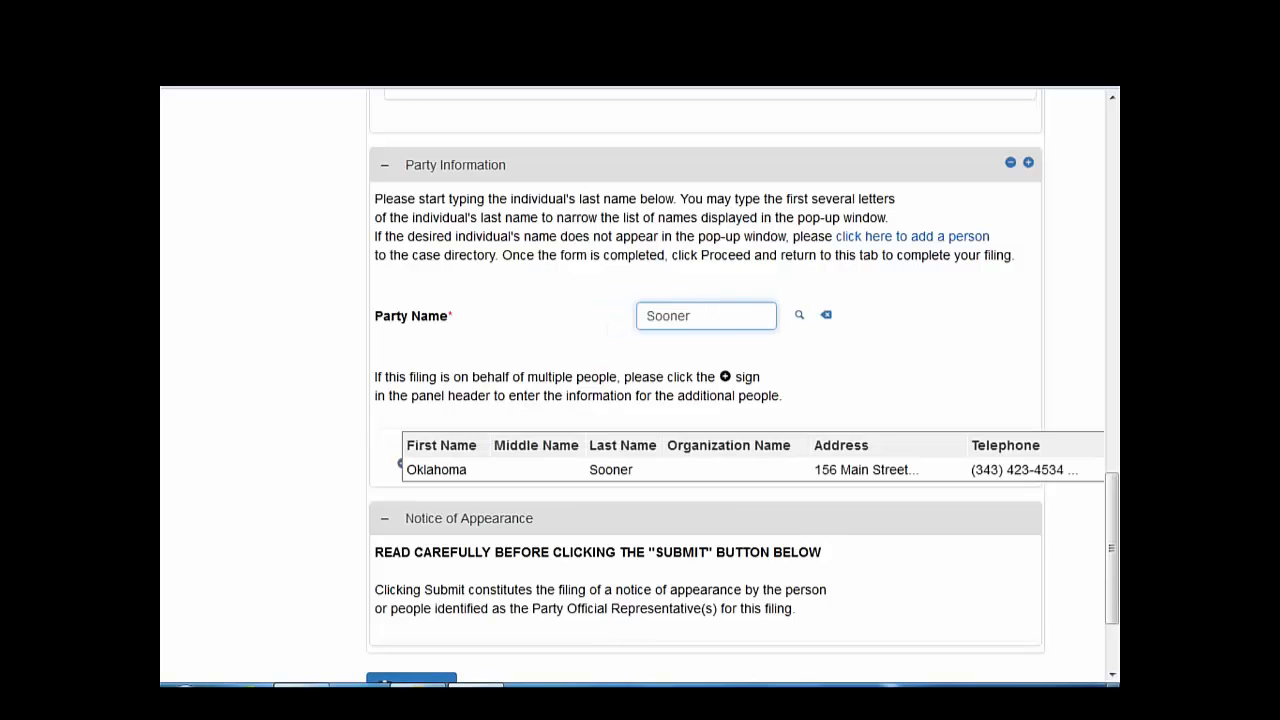
left_click(652, 470)
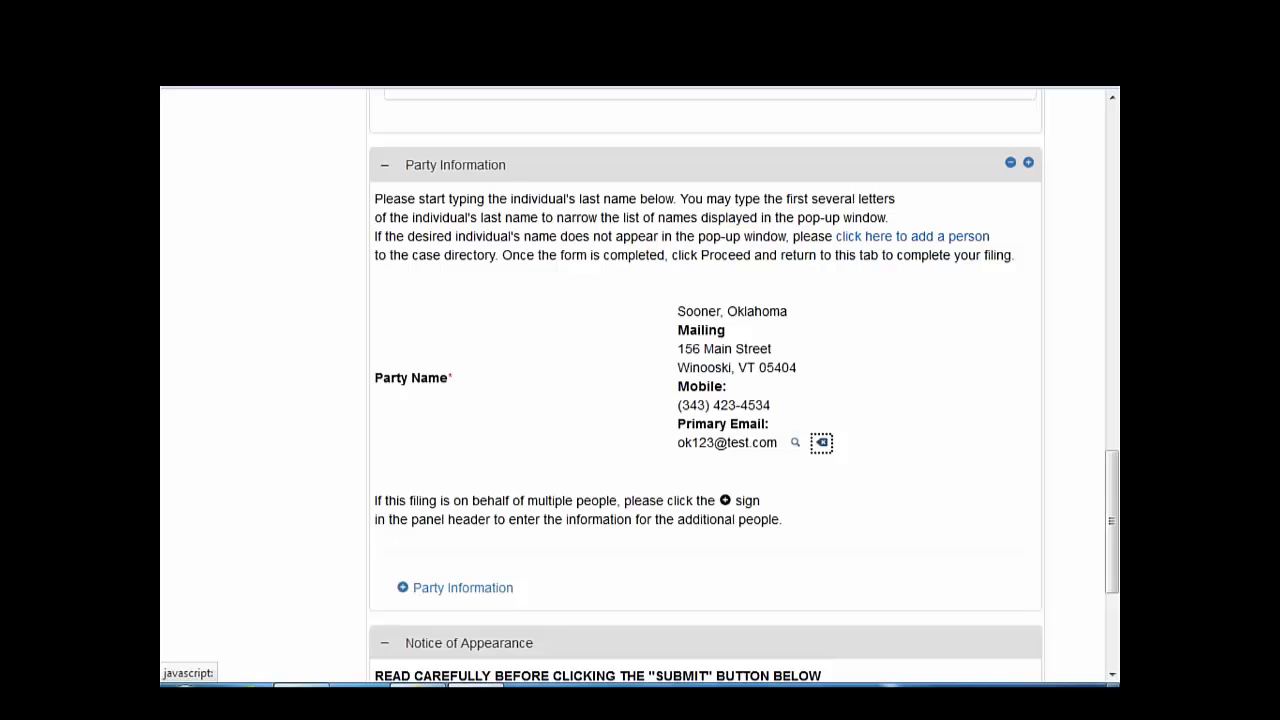
scroll(575, 643, "down", 3)
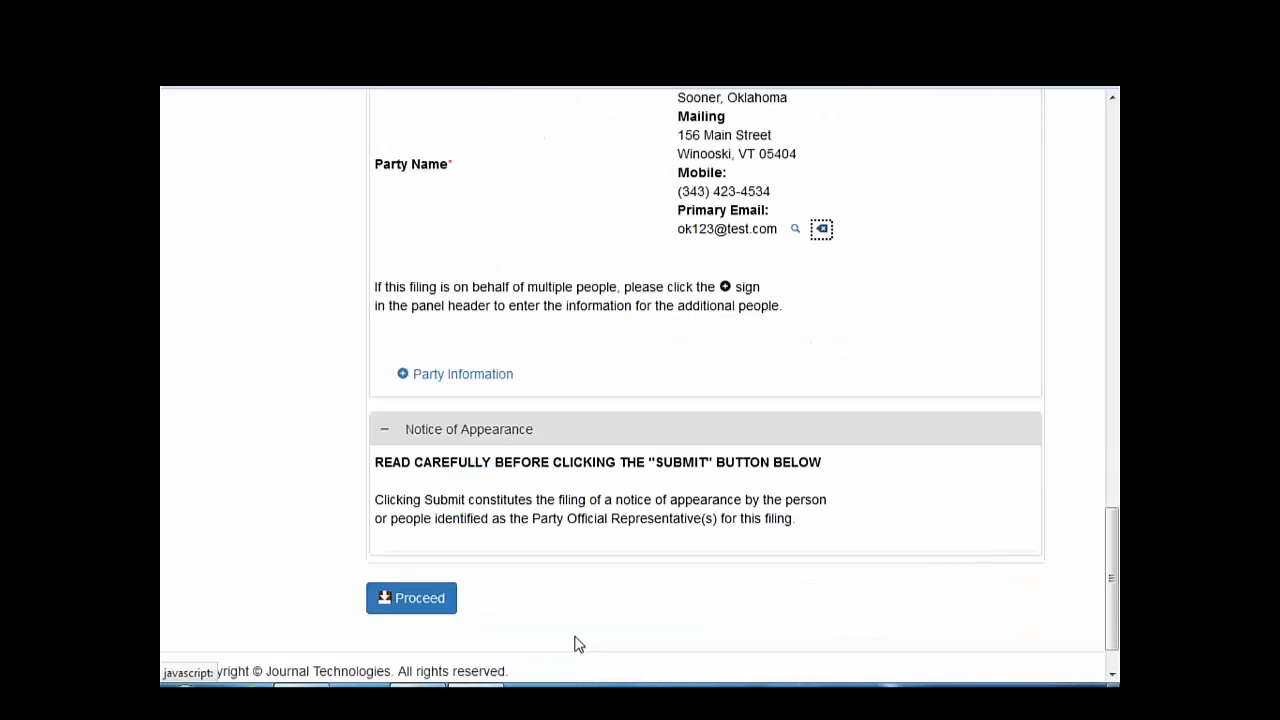
scroll(575, 643, "up", 4)
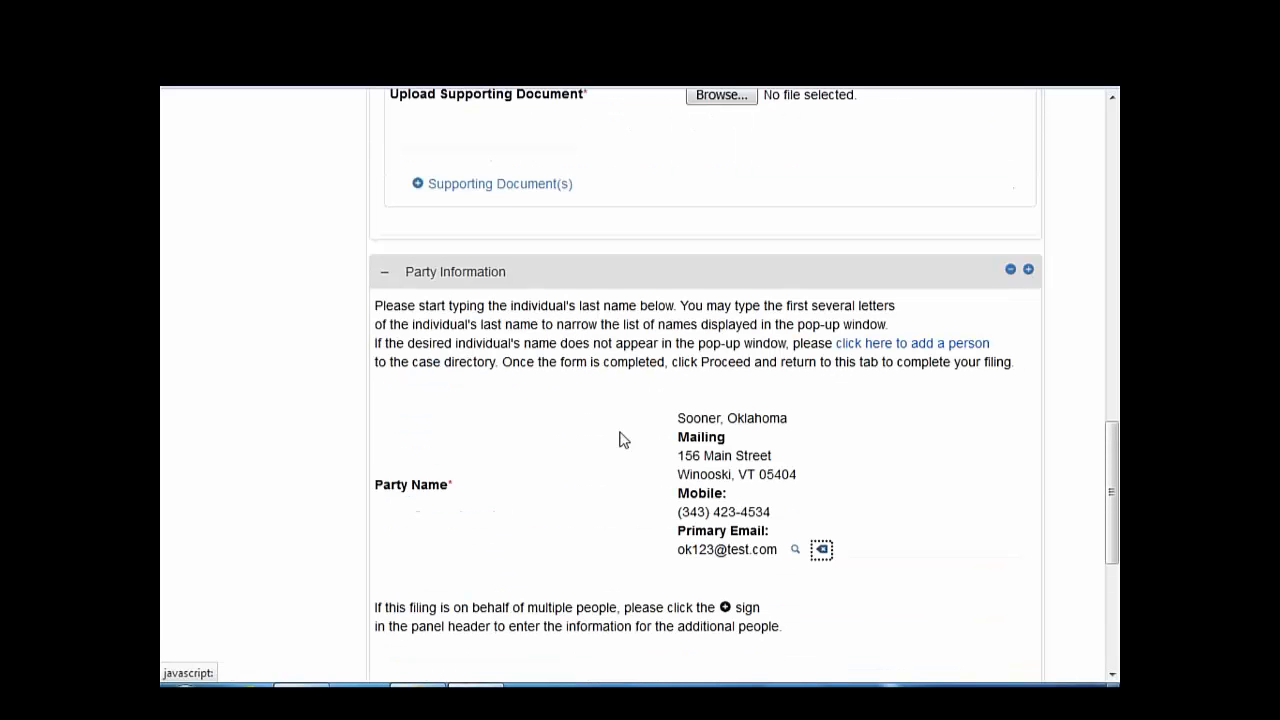
left_click(914, 344)
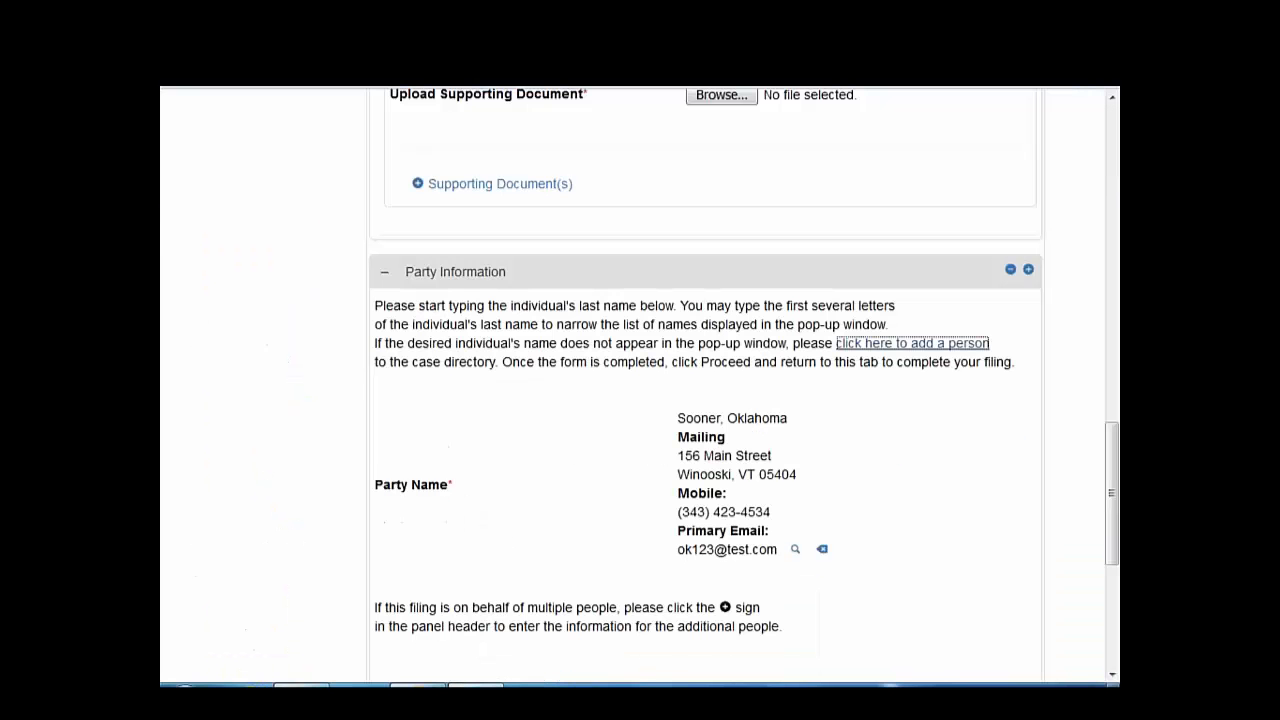
scroll(475, 540, "down", 2)
scroll(475, 540, "down", 2)
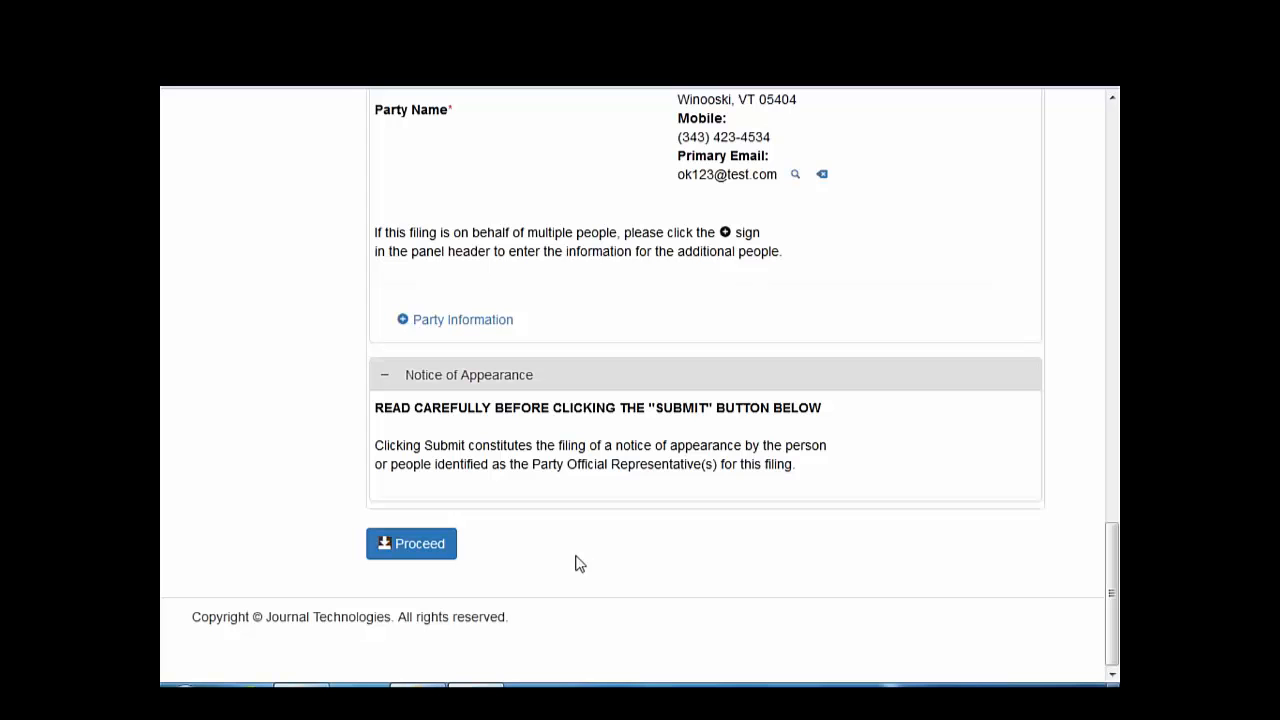
- Submit the Motion to Intervene and open case 17-3409-NMP from a case-number search
left_click(390, 555)
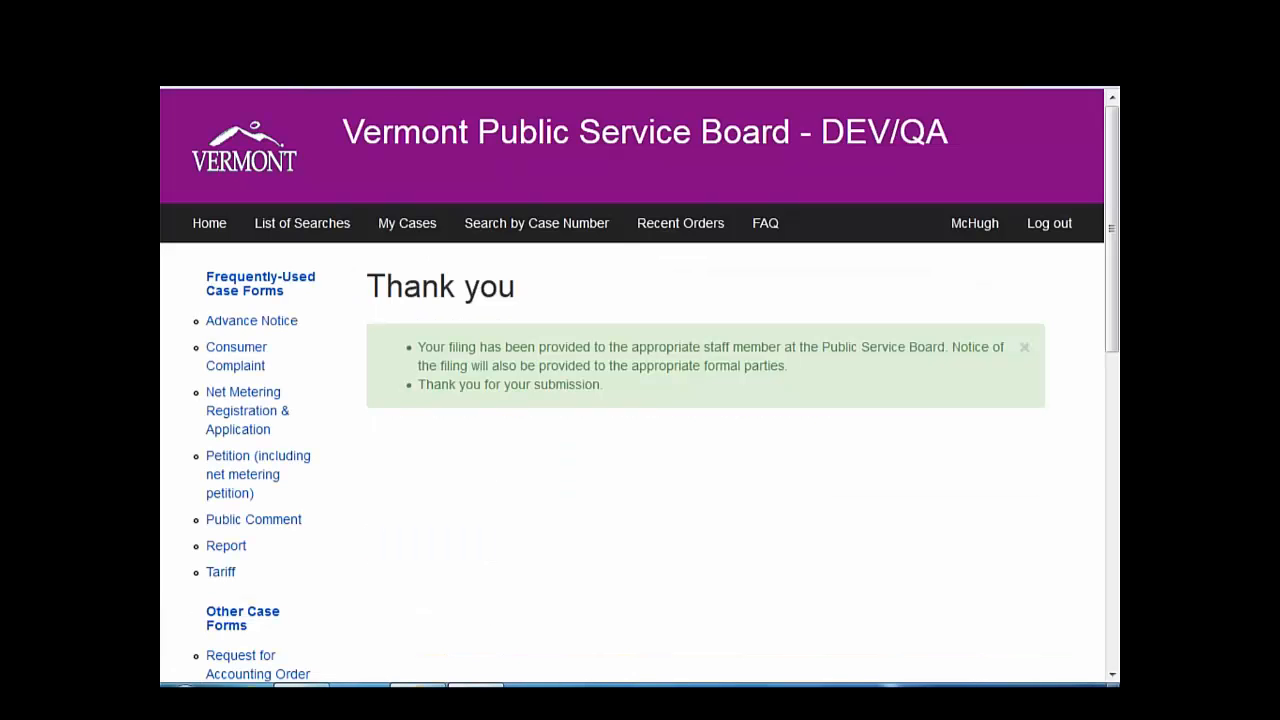
left_click(474, 220)
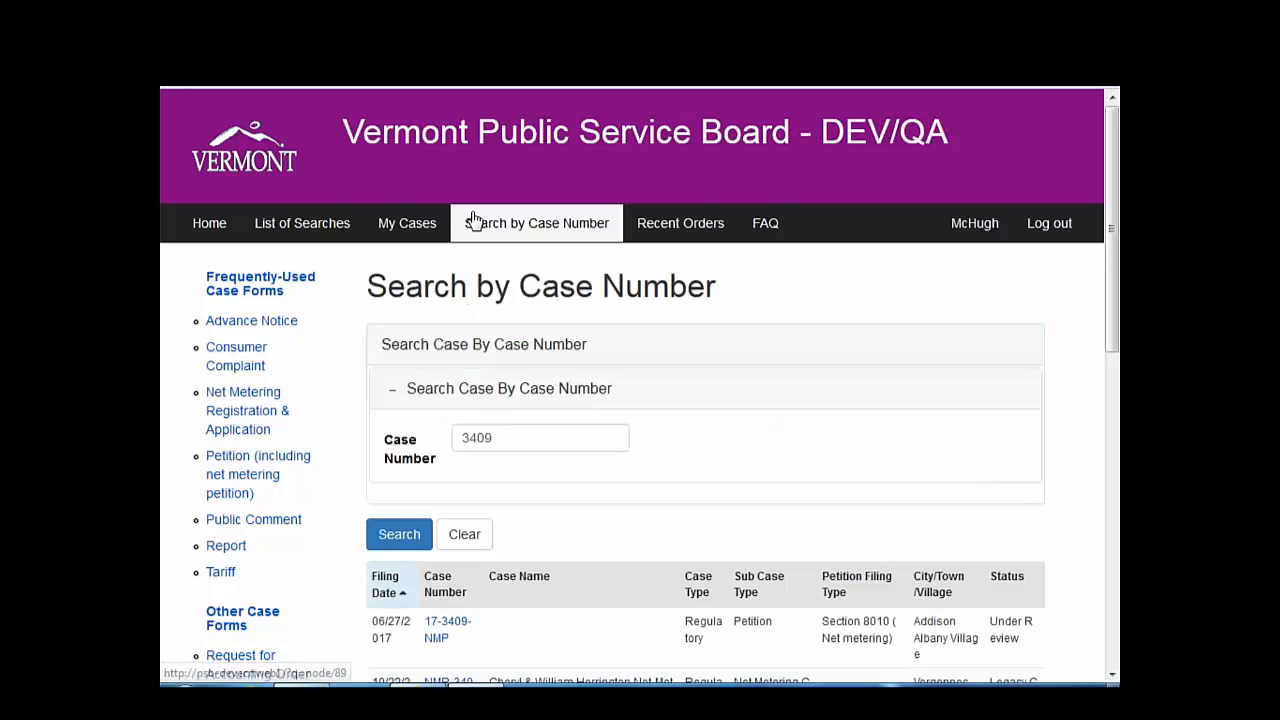
left_click(437, 625)
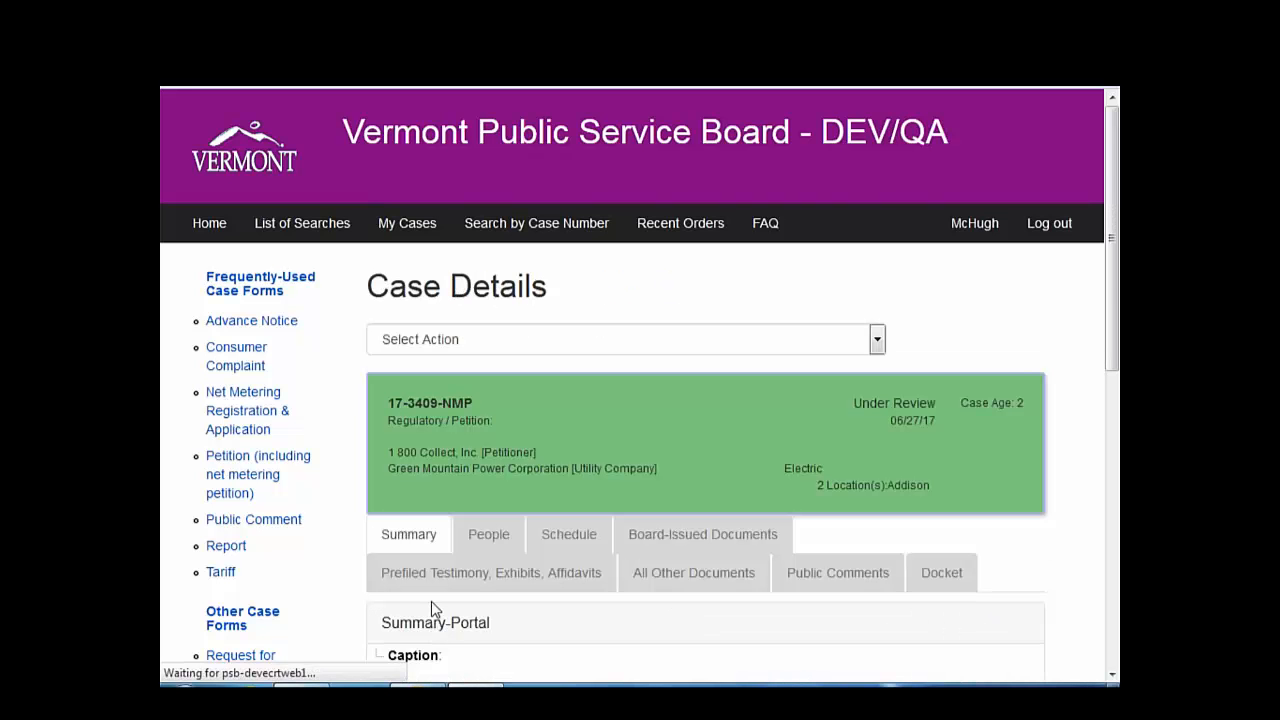
scroll(431, 601, "down", 2)
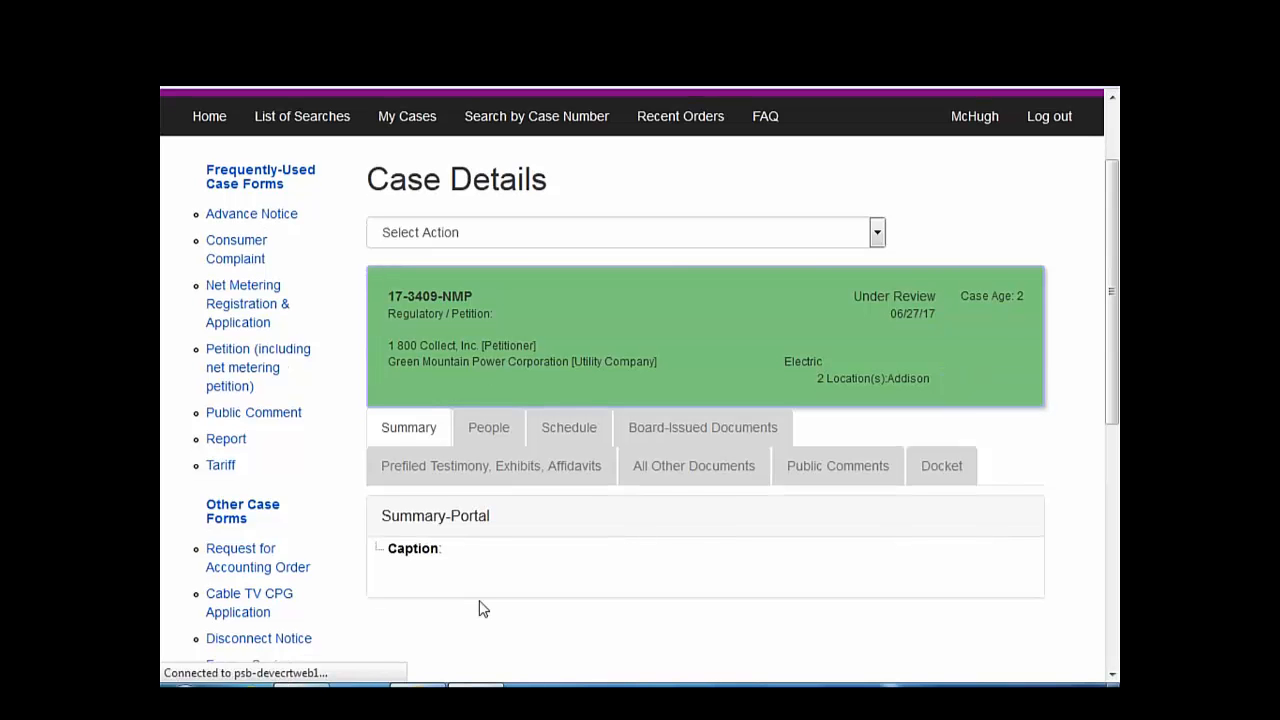
- Check All Other Documents: the 06/29/17 Motion to Intervene is listed as Filed, Pending
left_click(691, 471)
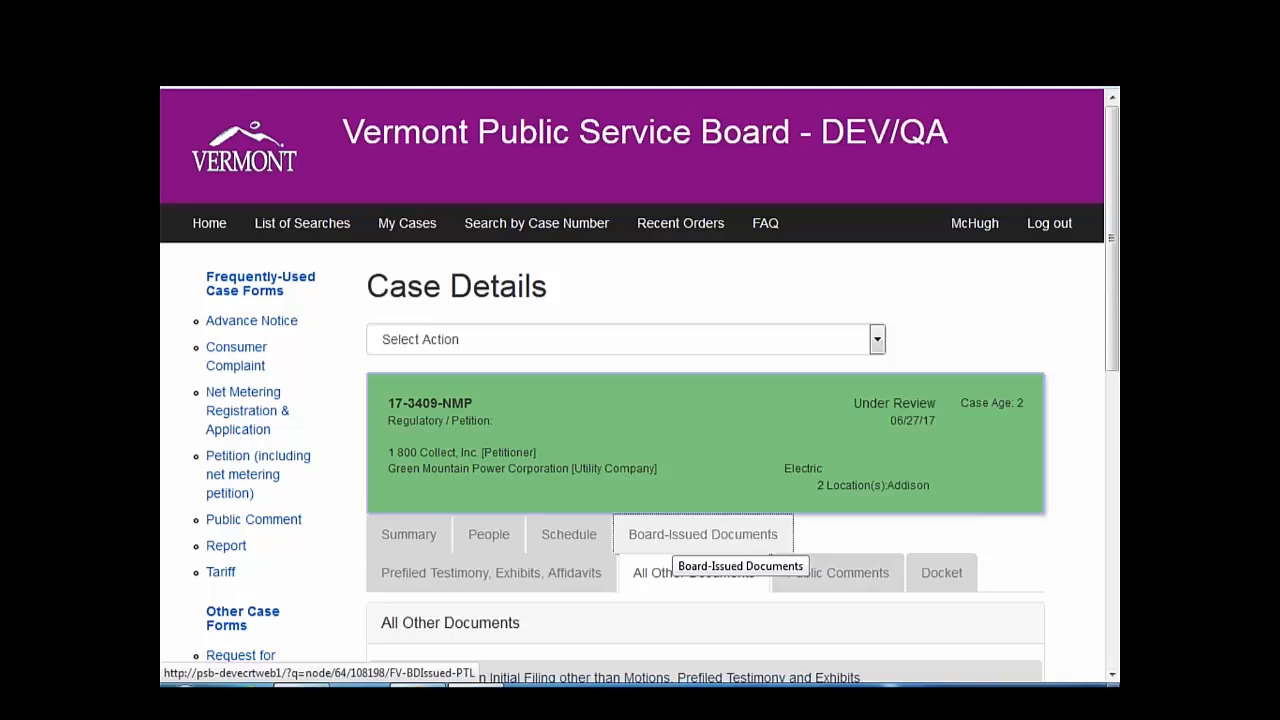
scroll(672, 545, "down", 5)
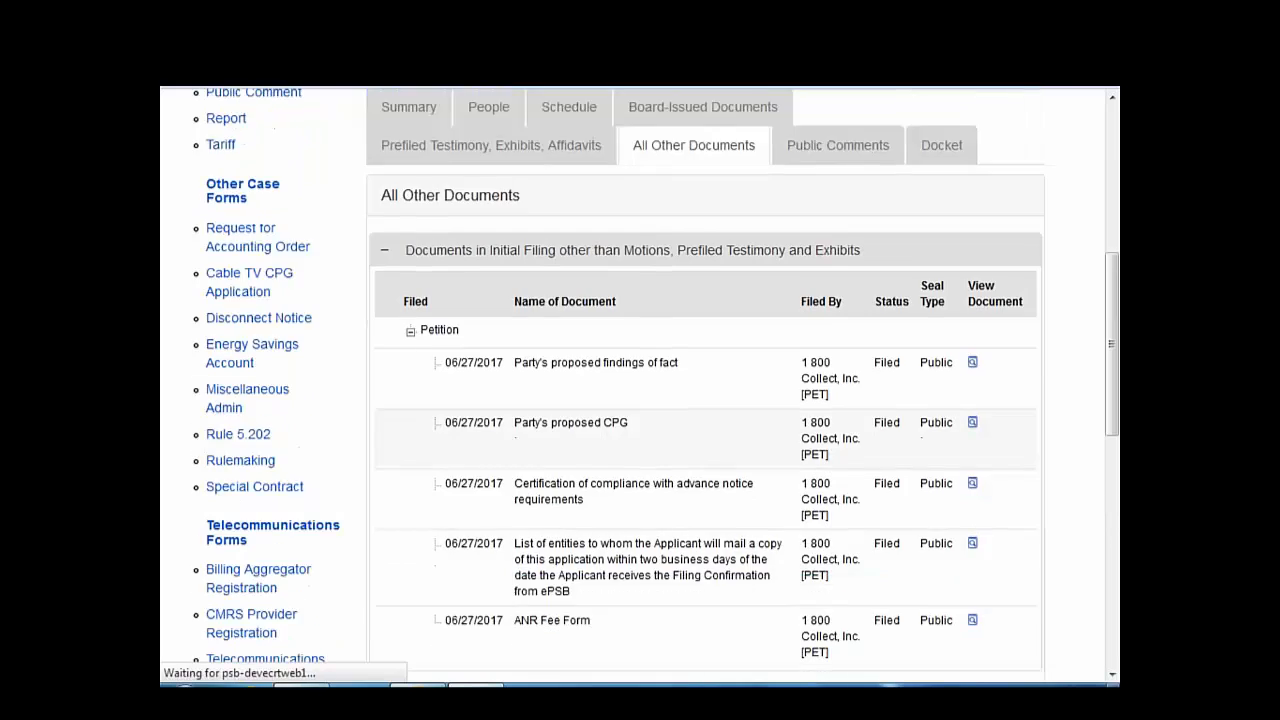
scroll(705, 400, "down", 6)
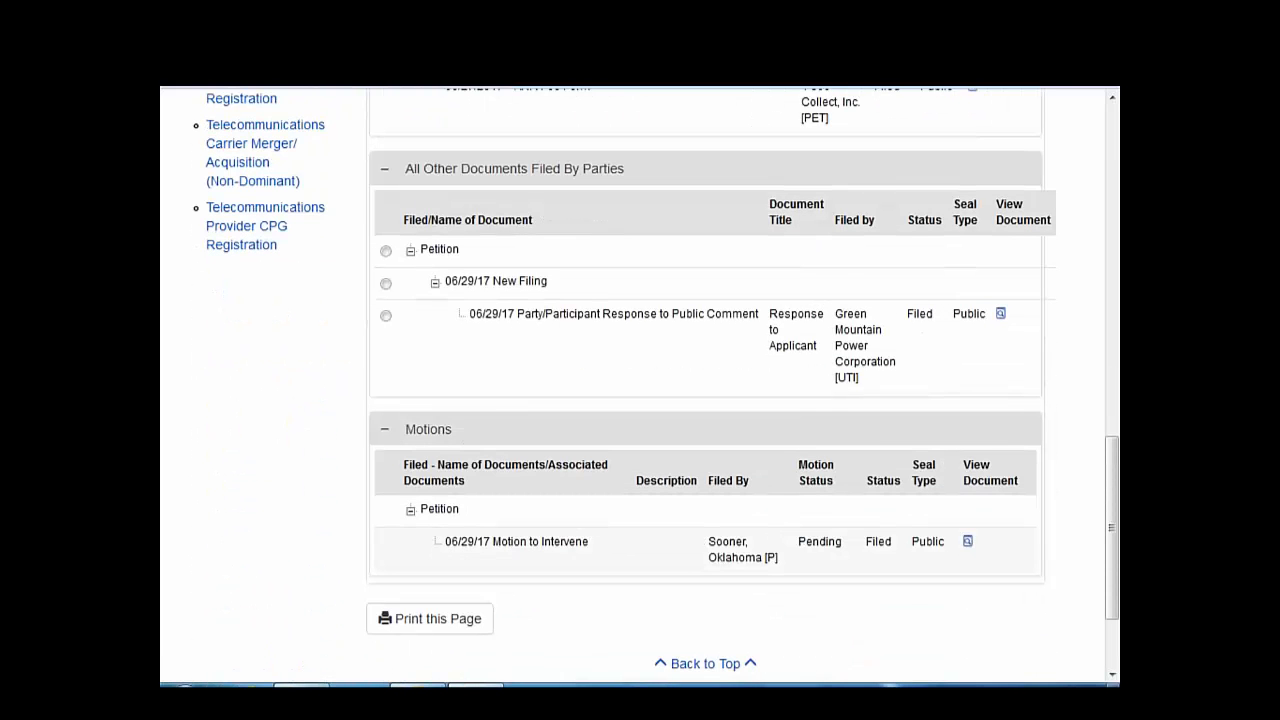
scroll(580, 603, "up", 4)
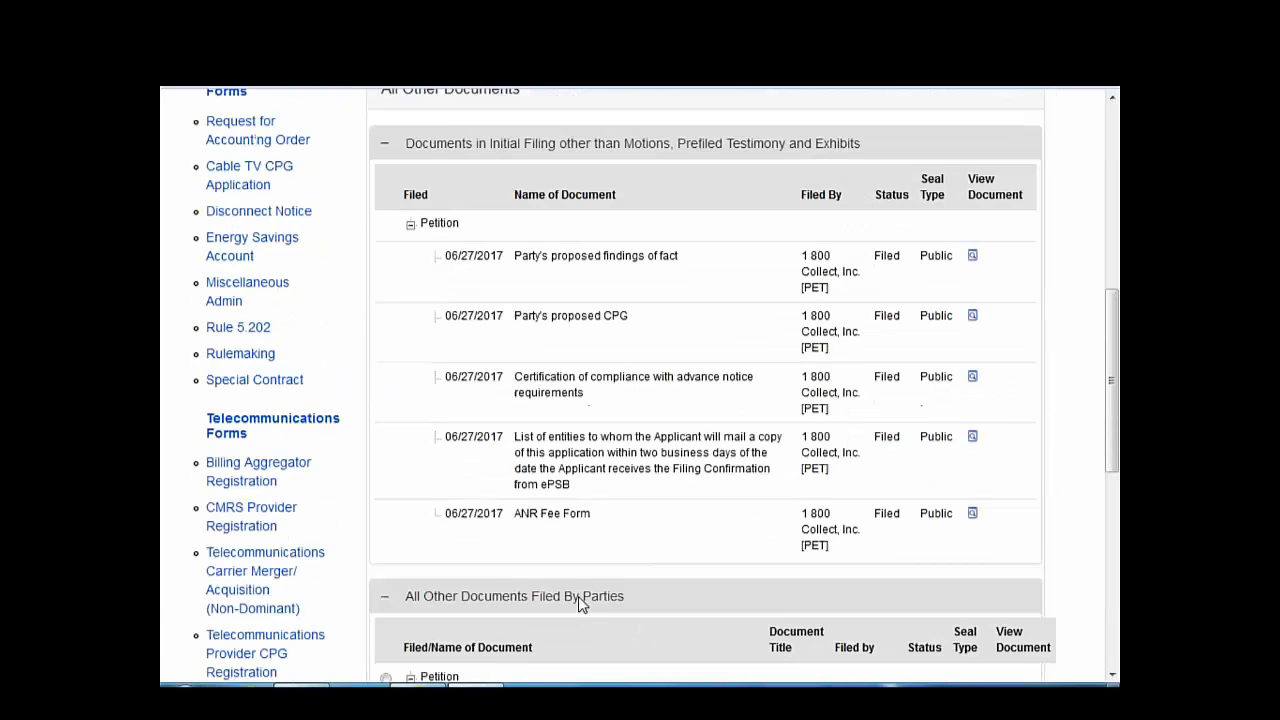
scroll(574, 597, "down", 6)
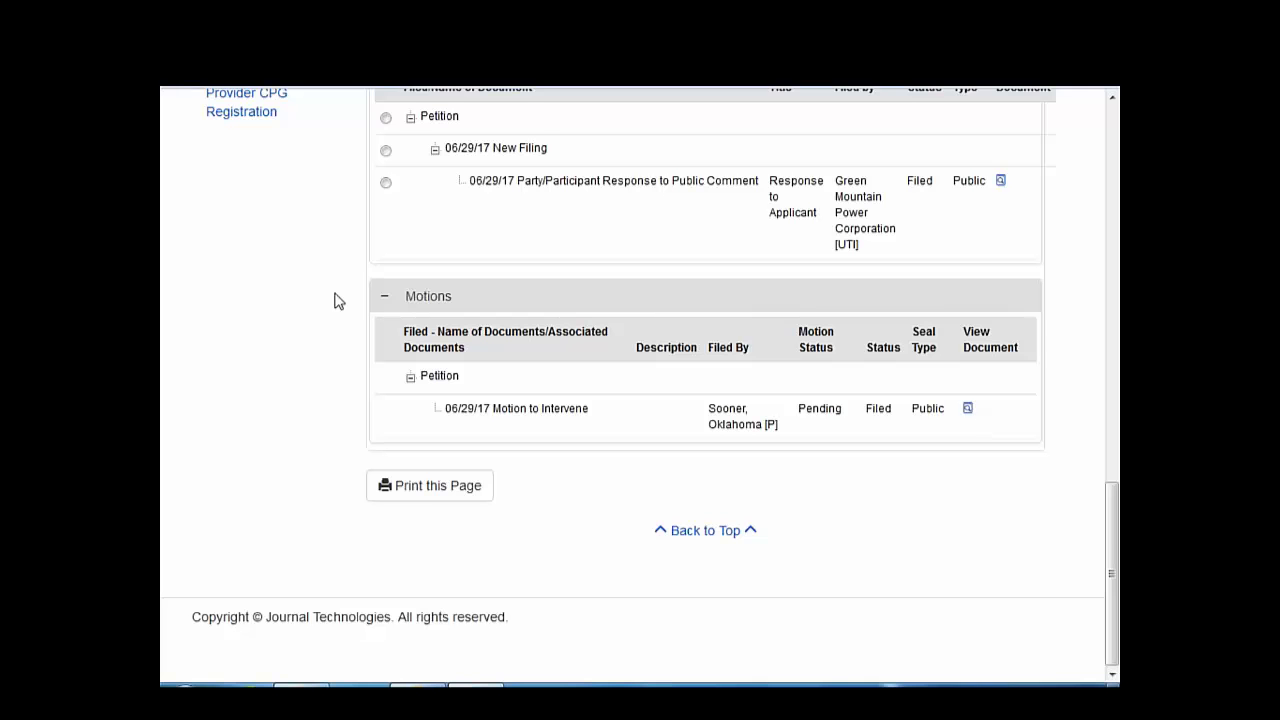
scroll(334, 297, "up", 10)
- Choose to add another motion from the case's action list
scroll(640, 380, "up", 2)
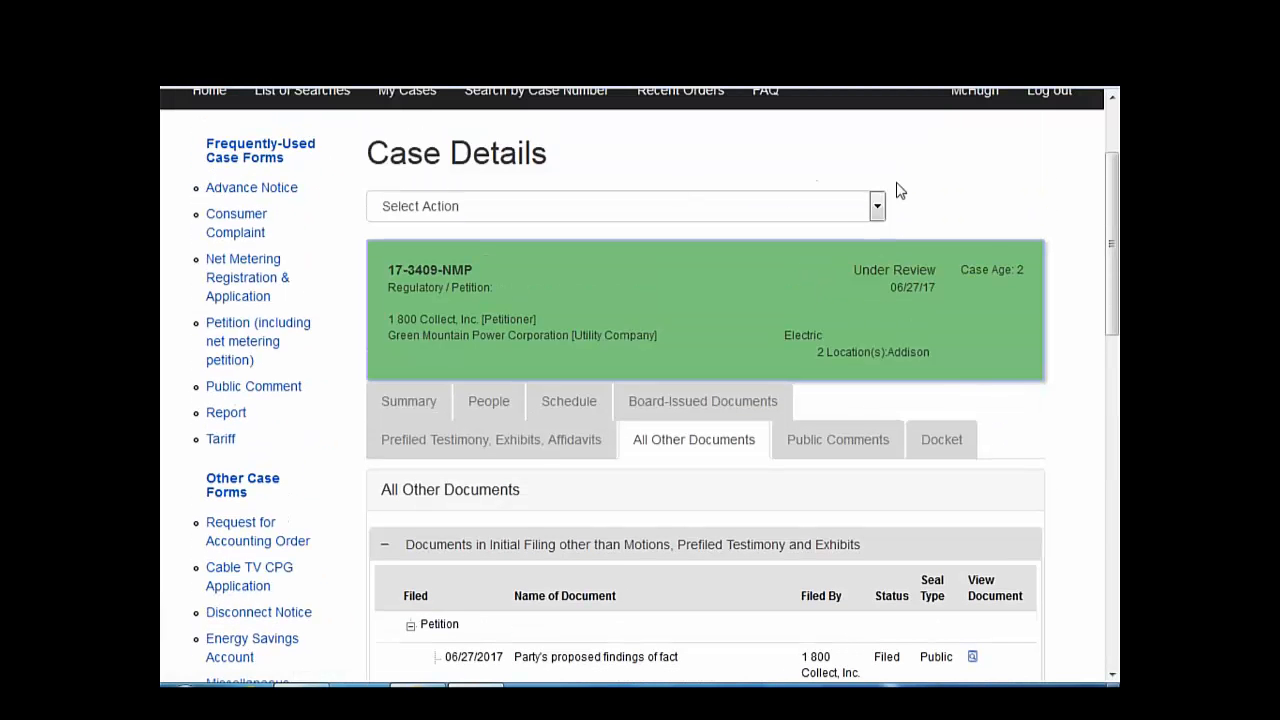
left_click(876, 206)
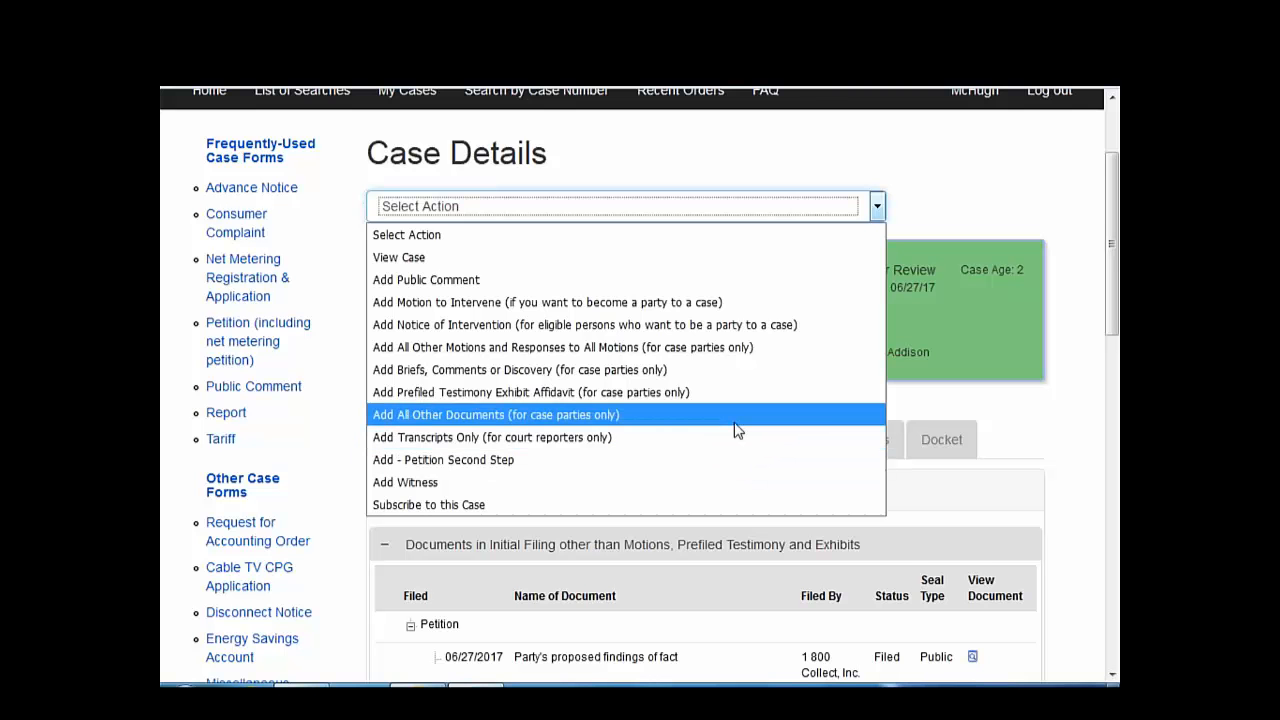
left_click(738, 350)
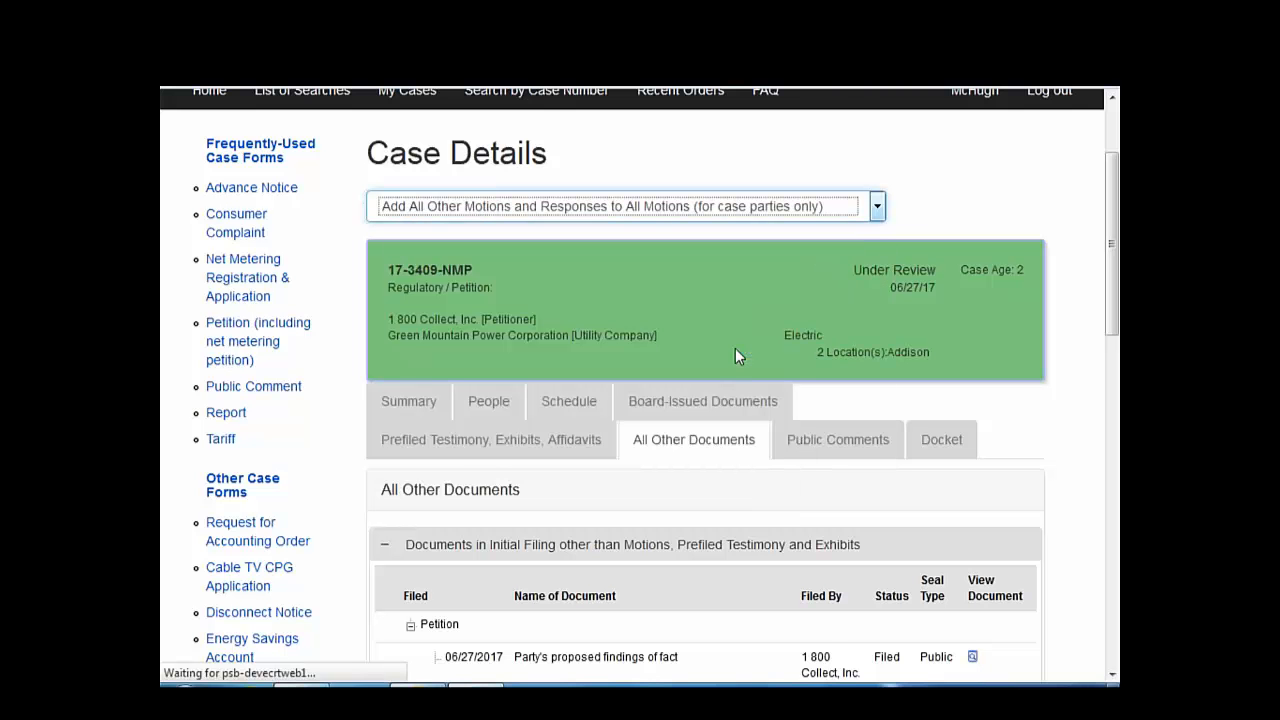
- Mark it as a New Filing and bring up the 21 available motion types
scroll(733, 368, "down", 3)
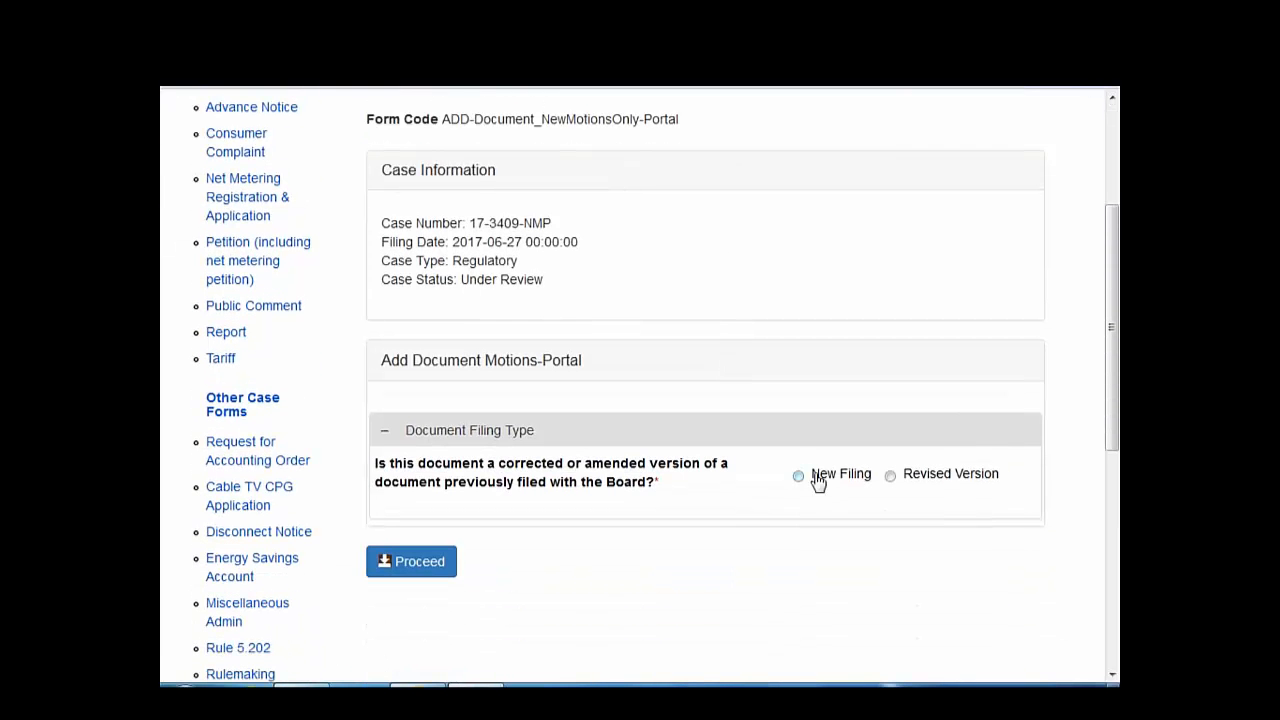
left_click(818, 480)
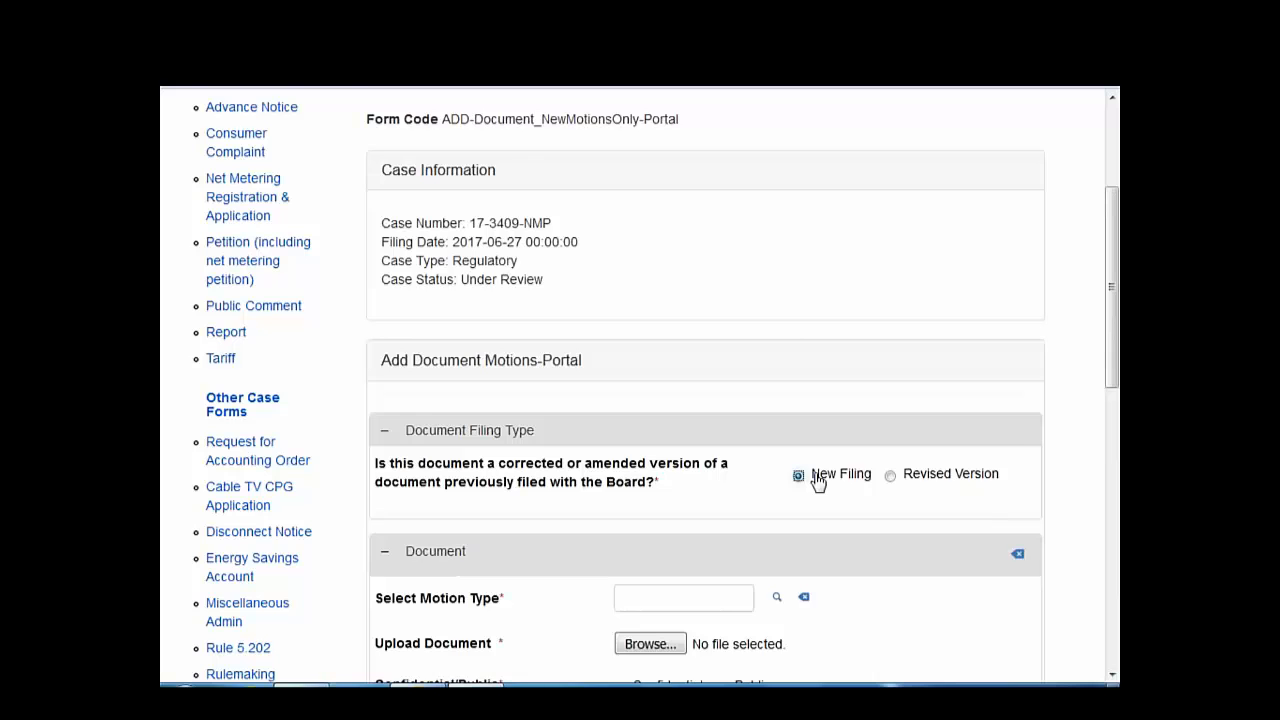
scroll(712, 475, "down", 3)
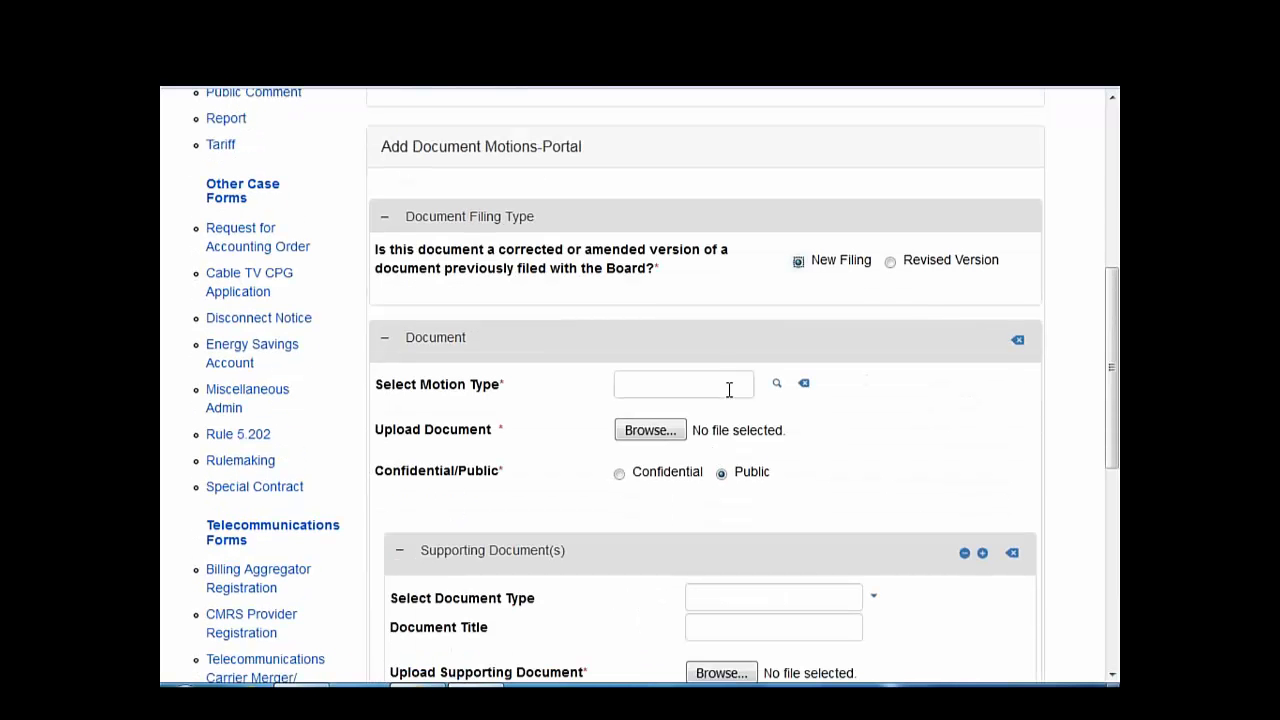
left_click(777, 385)
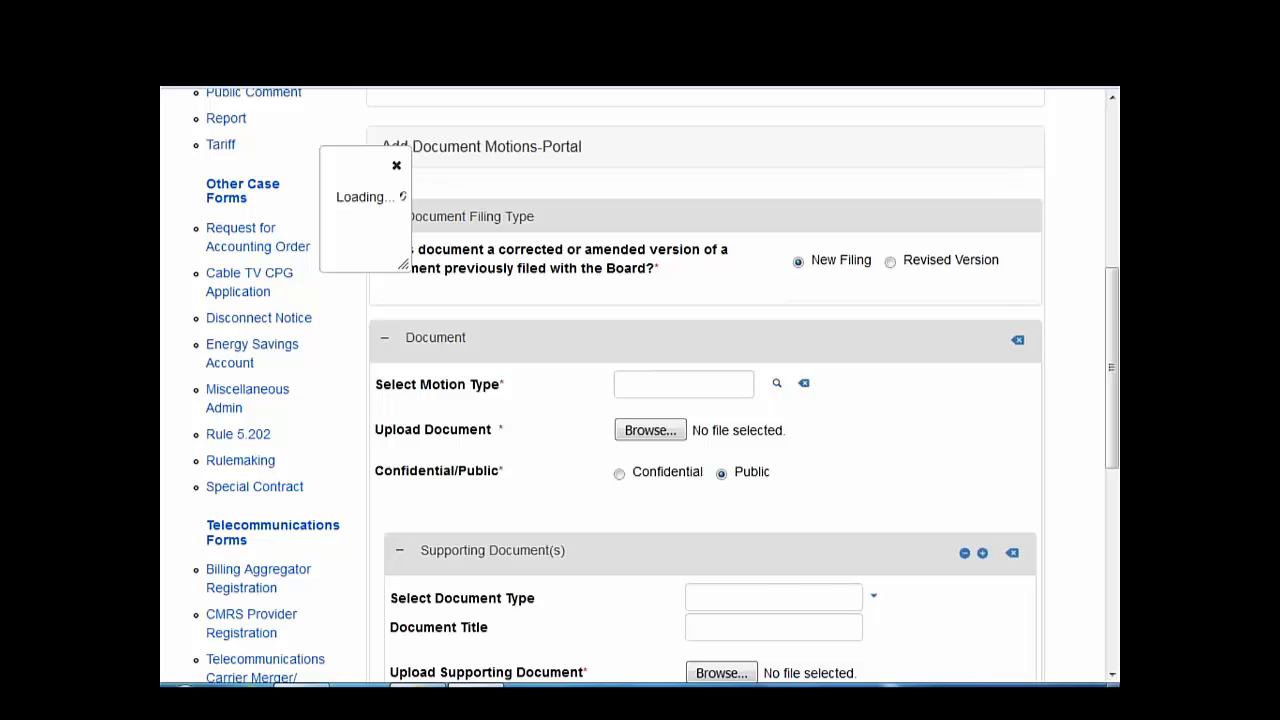
scroll(586, 551, "down", 3)
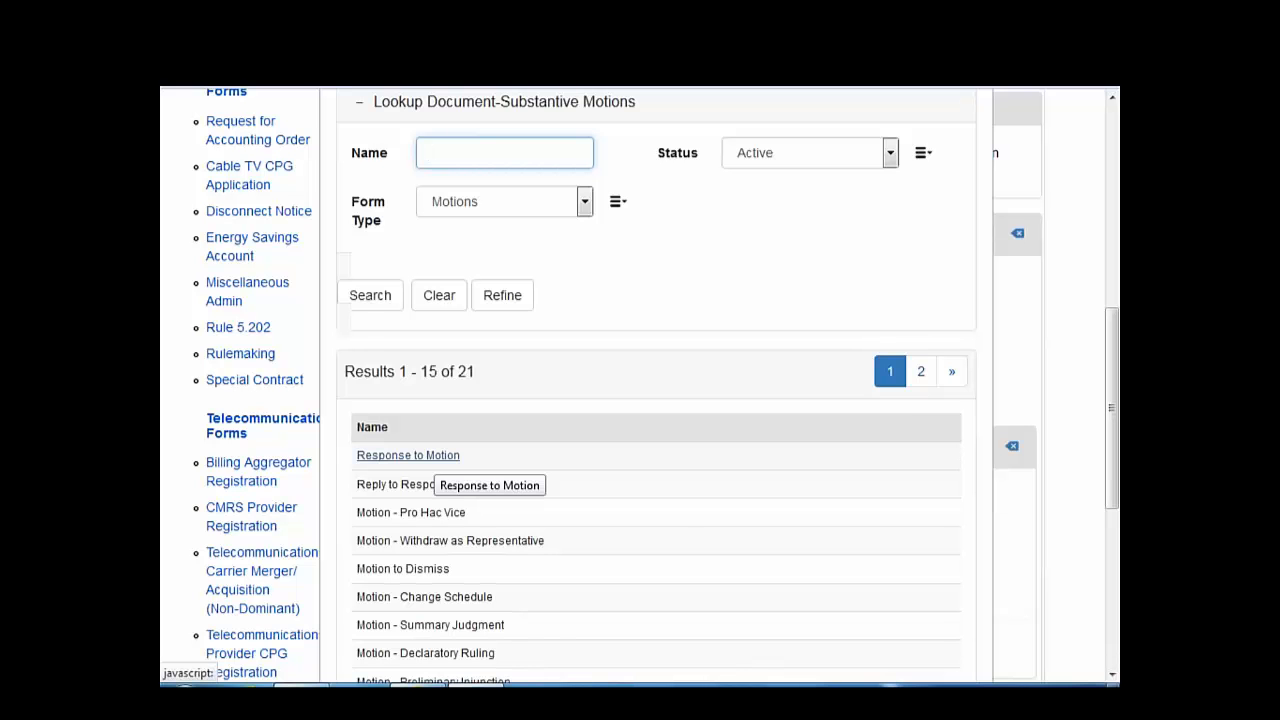
- Choose Response to Motion as the type and attach Document2.pdf
left_click(425, 456)
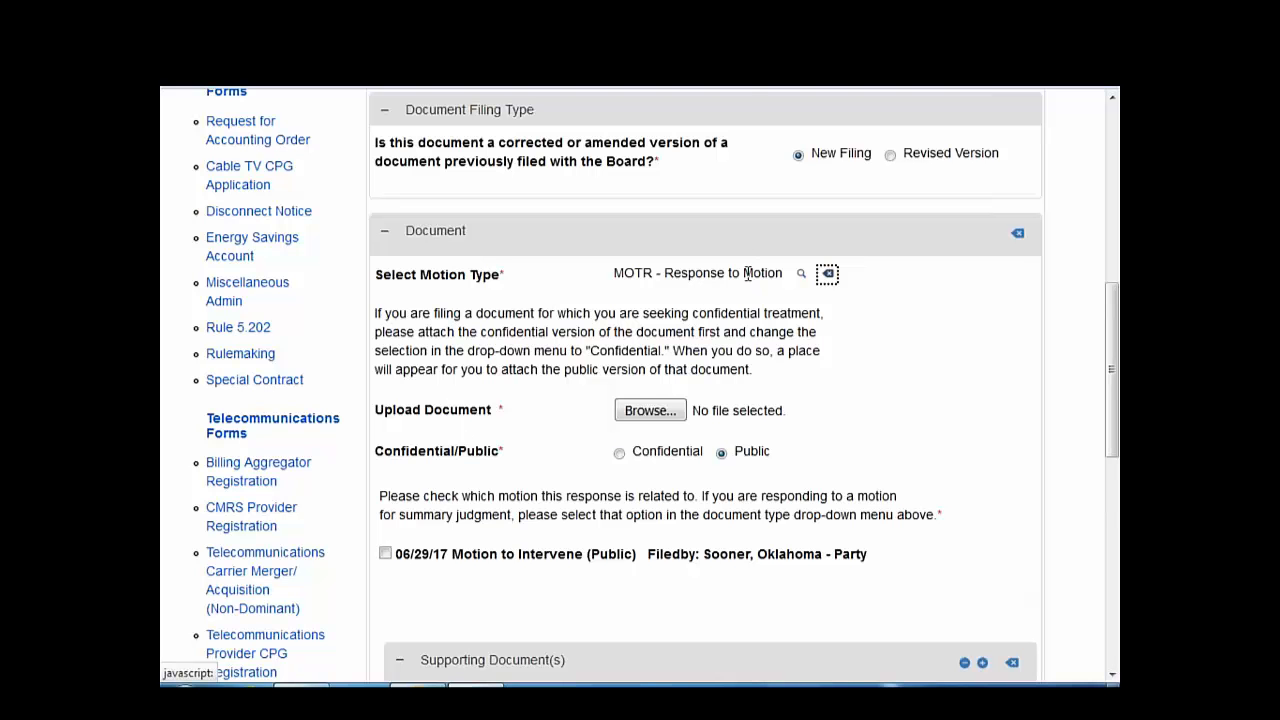
left_click(659, 418)
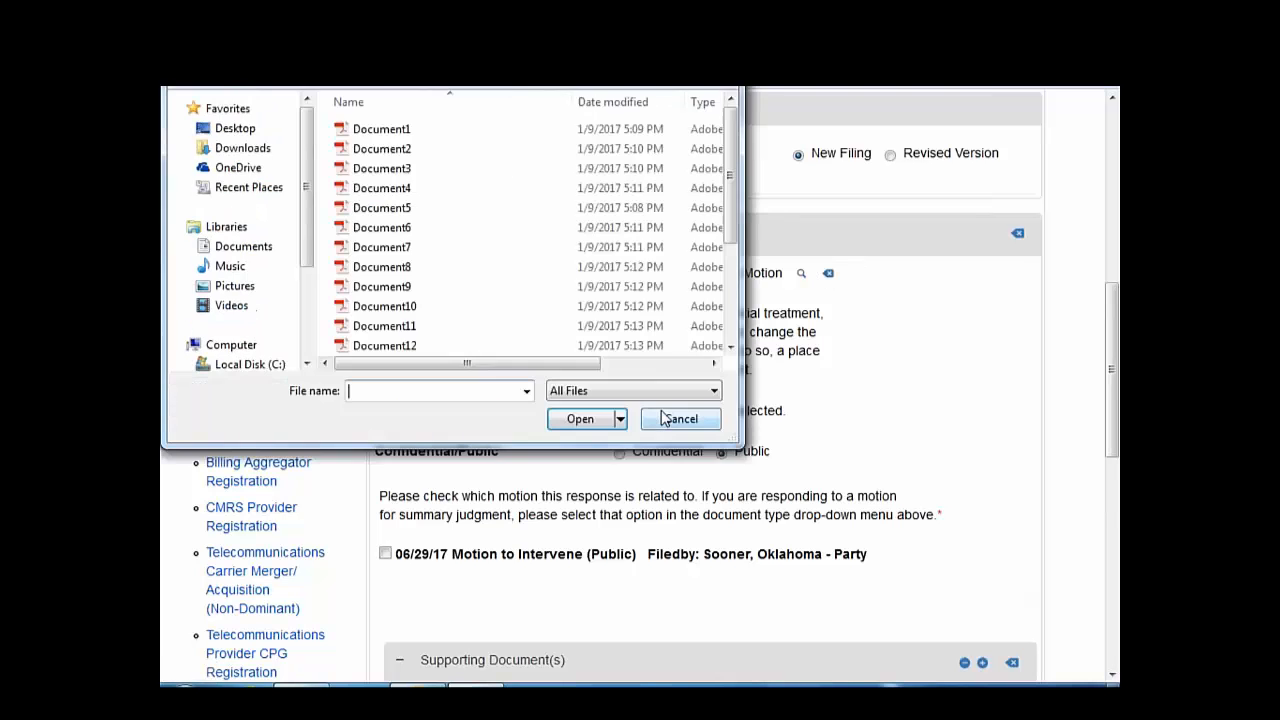
double_click(381, 148)
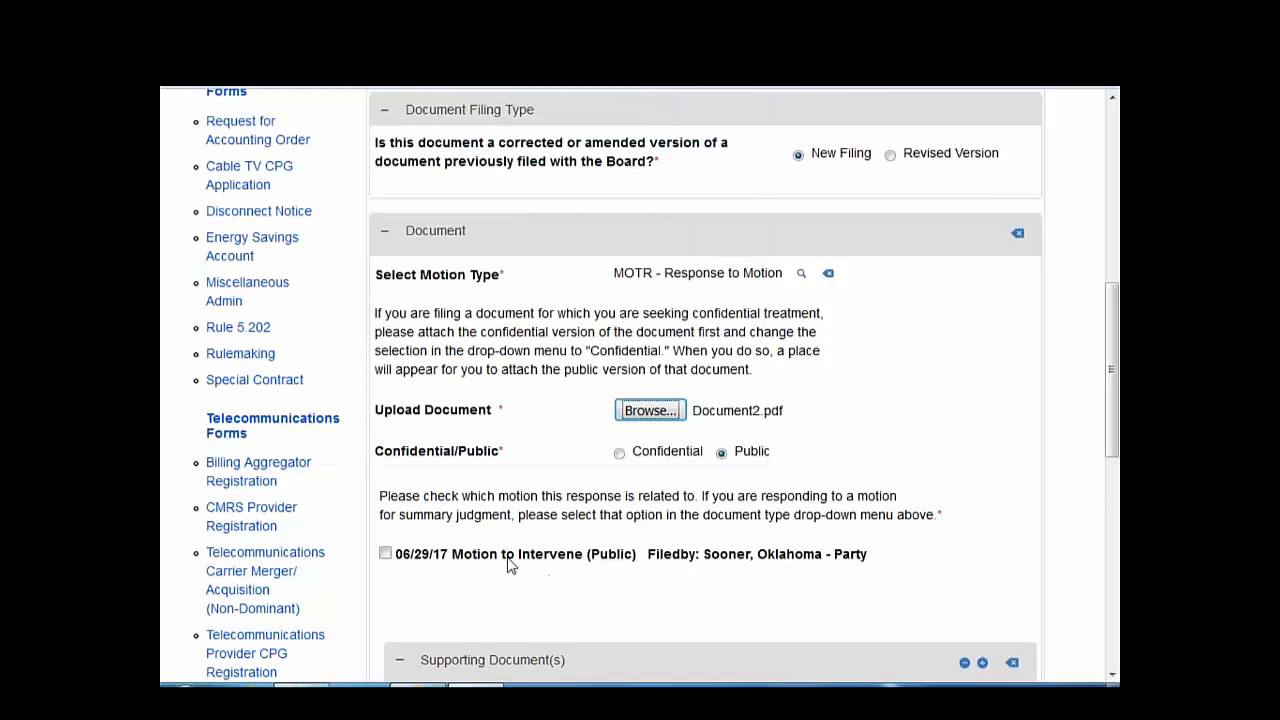
- Link it to the Motion to Intervene, file for 1 800 Collect, Inc., and submit
left_click(386, 558)
scroll(510, 645, "down", 3)
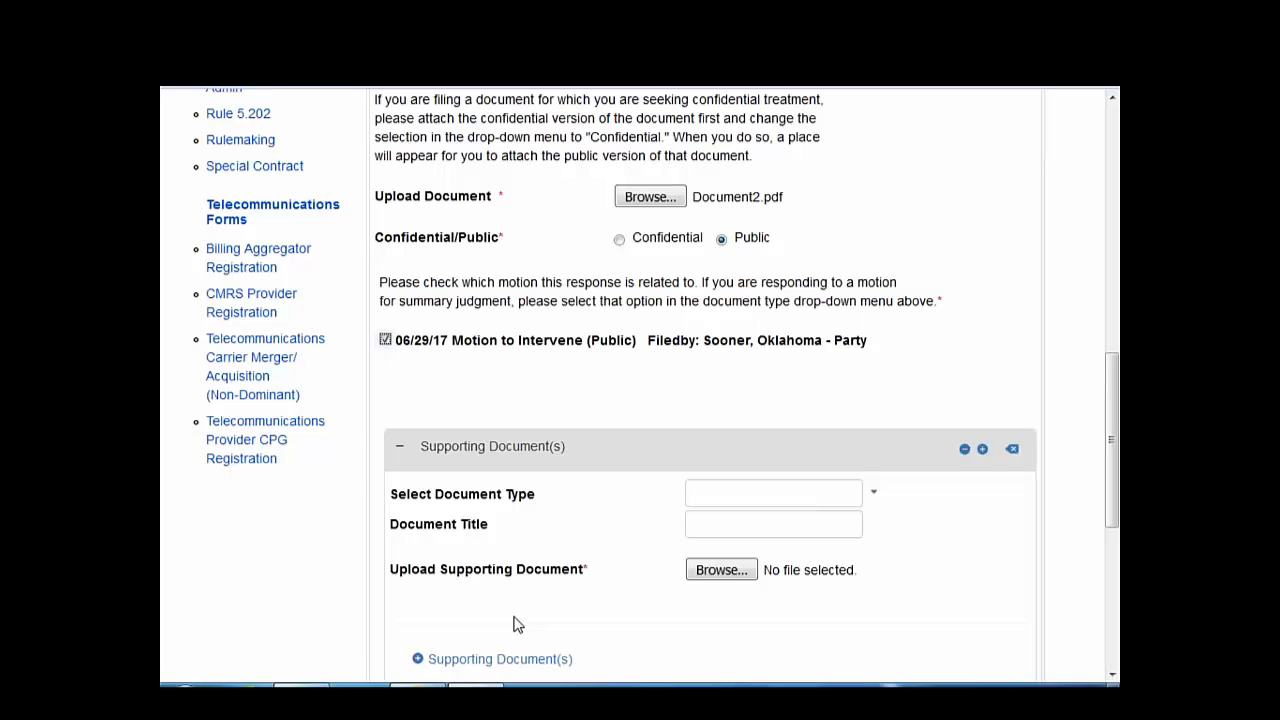
scroll(510, 620, "down", 3)
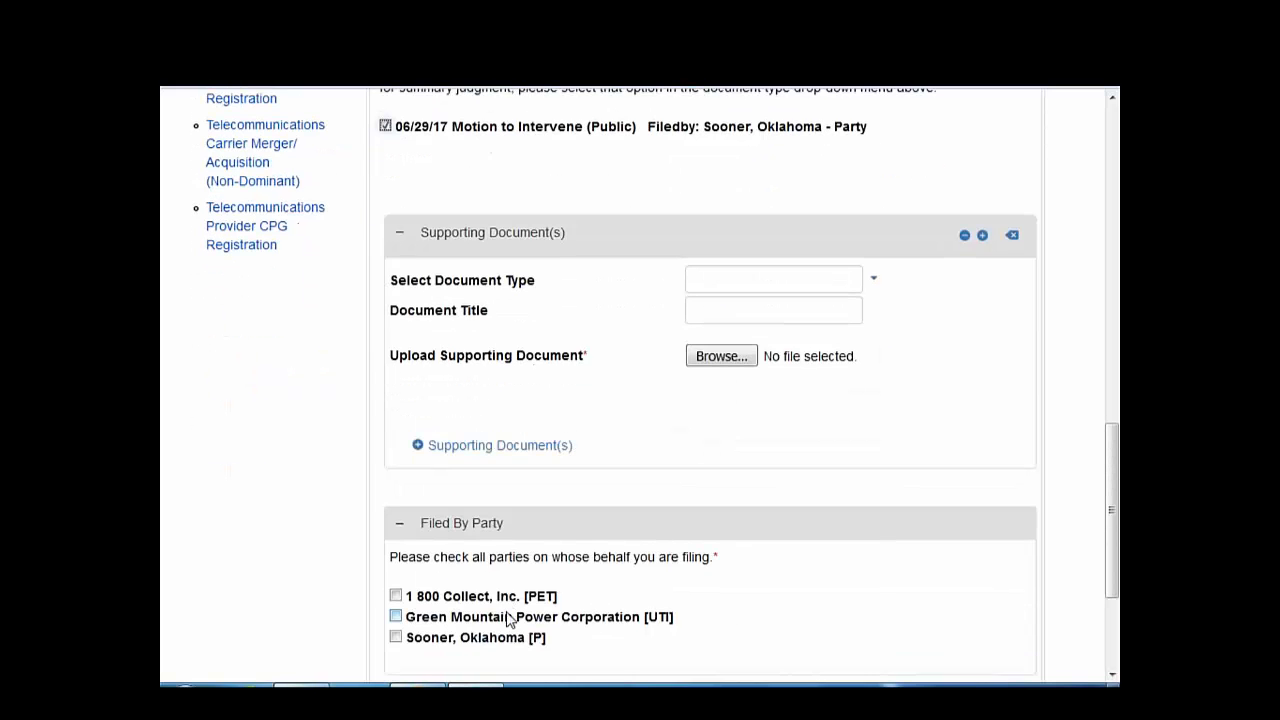
scroll(510, 620, "down", 2)
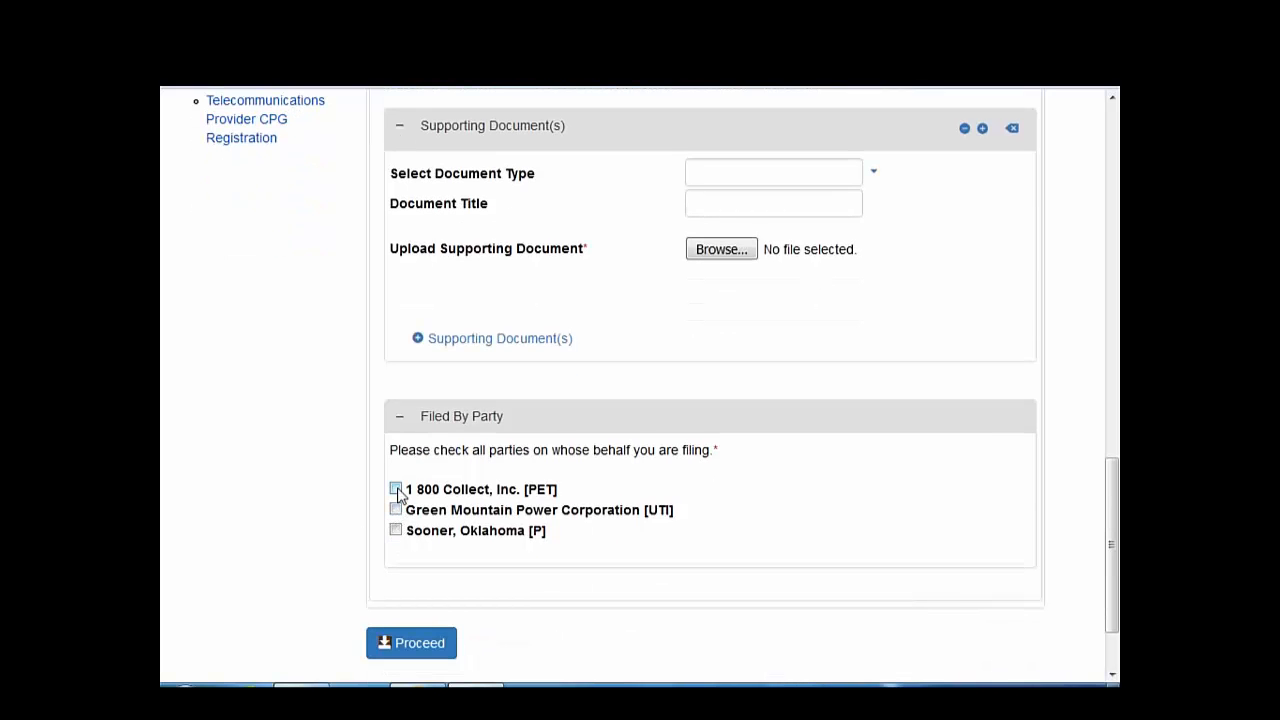
left_click(396, 490)
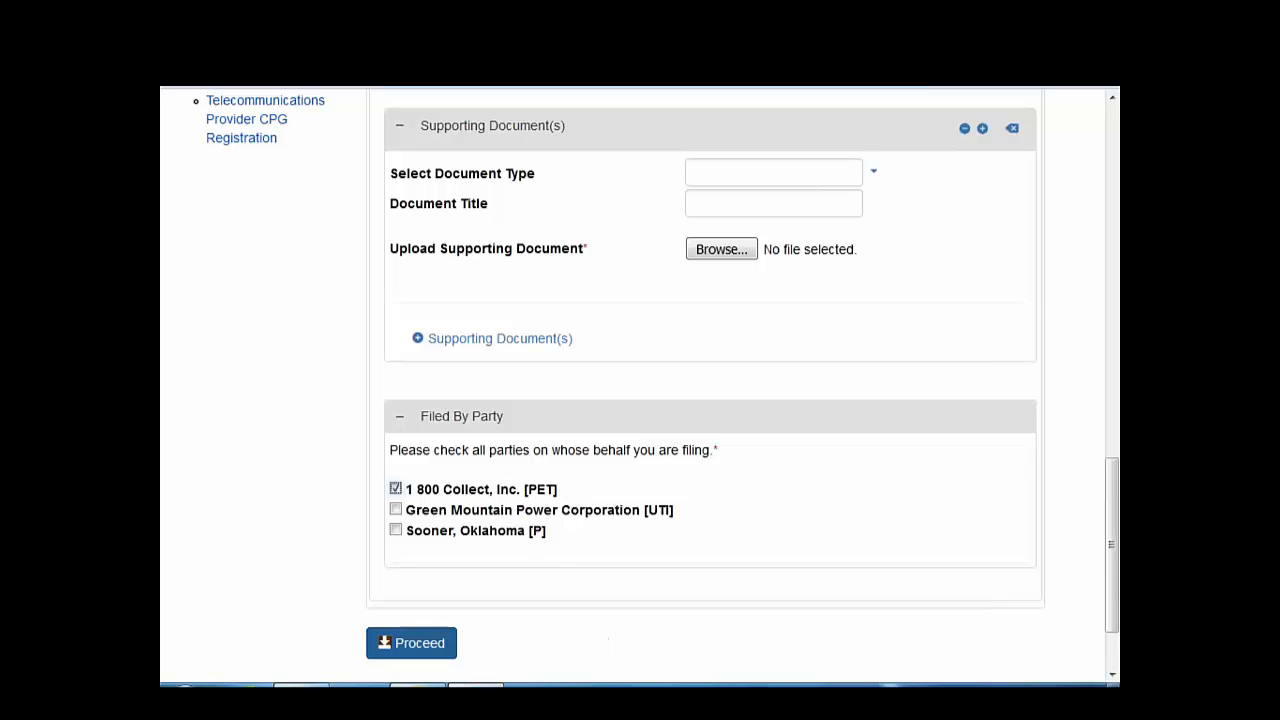
left_click(432, 646)
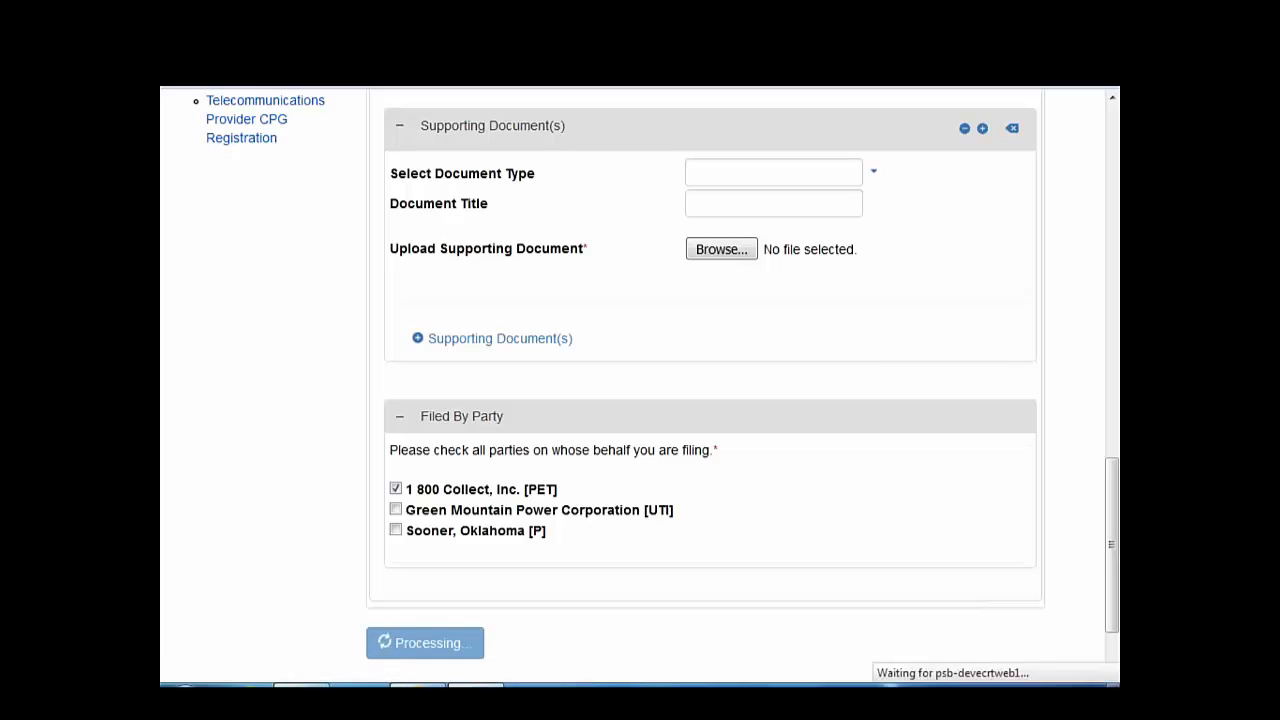
- Open case 17-3409-NMP by case number and show its All Other Documents
left_click(528, 234)
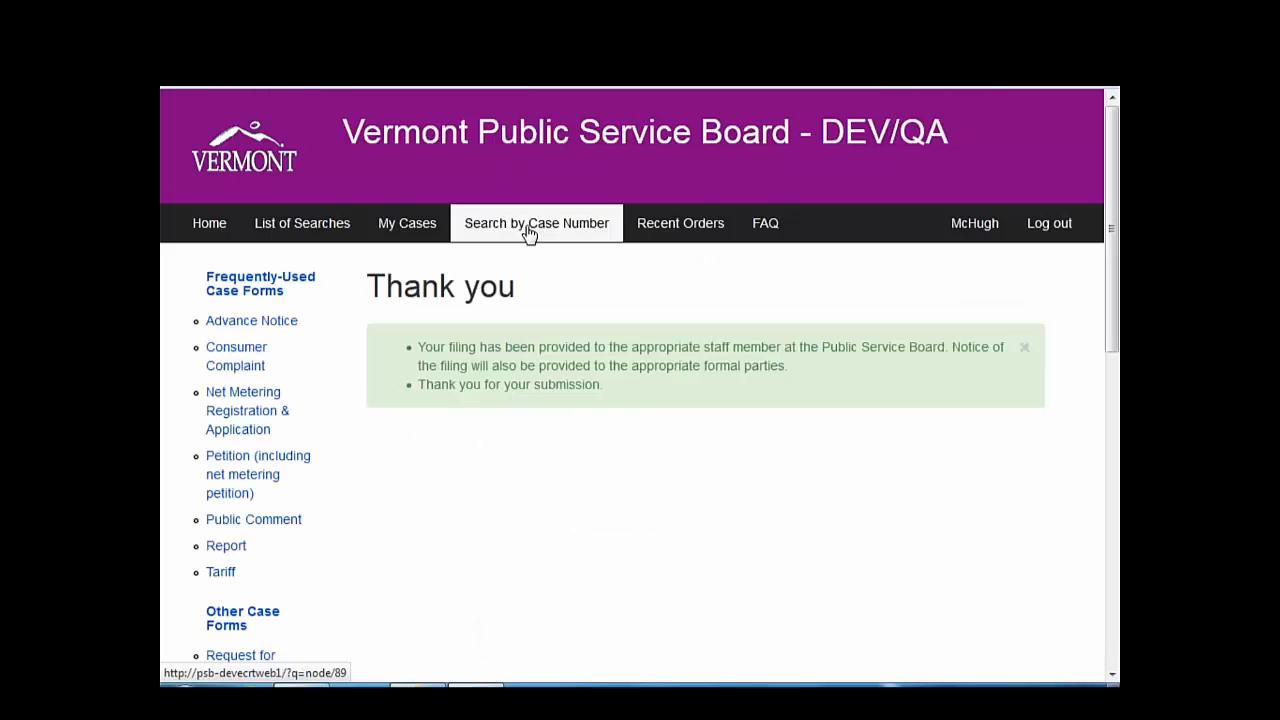
left_click(435, 643)
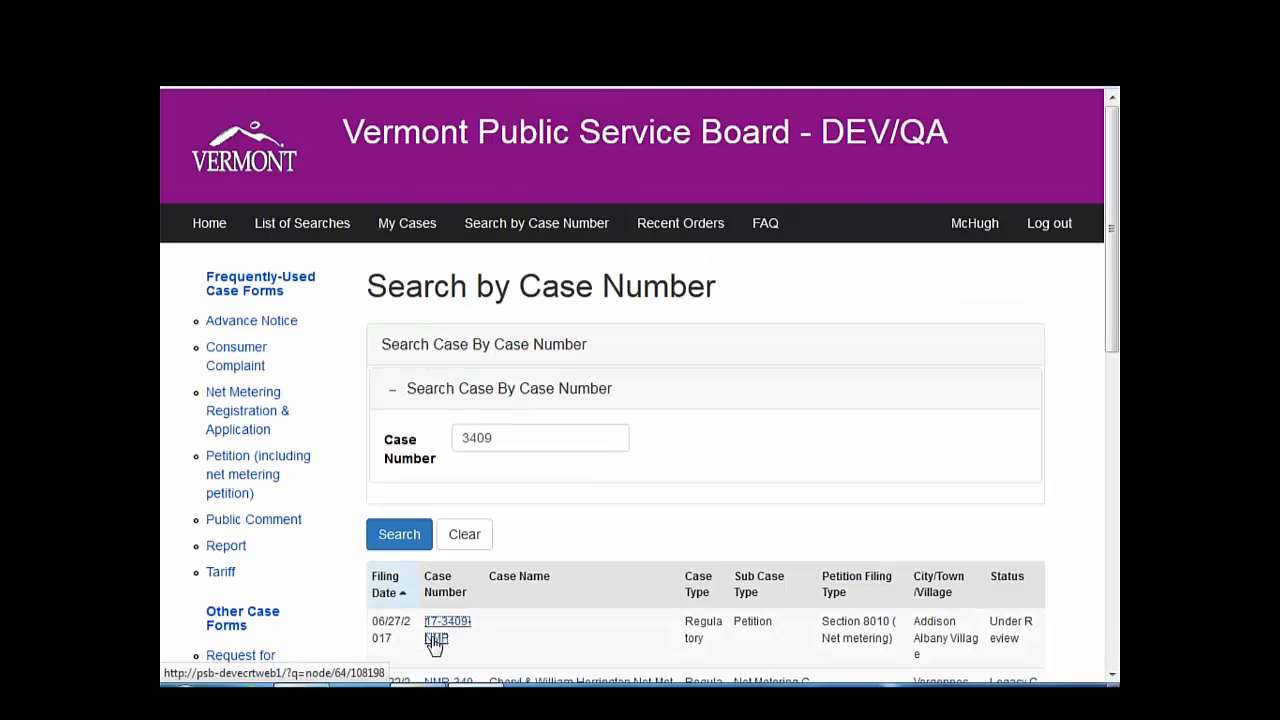
left_click(700, 588)
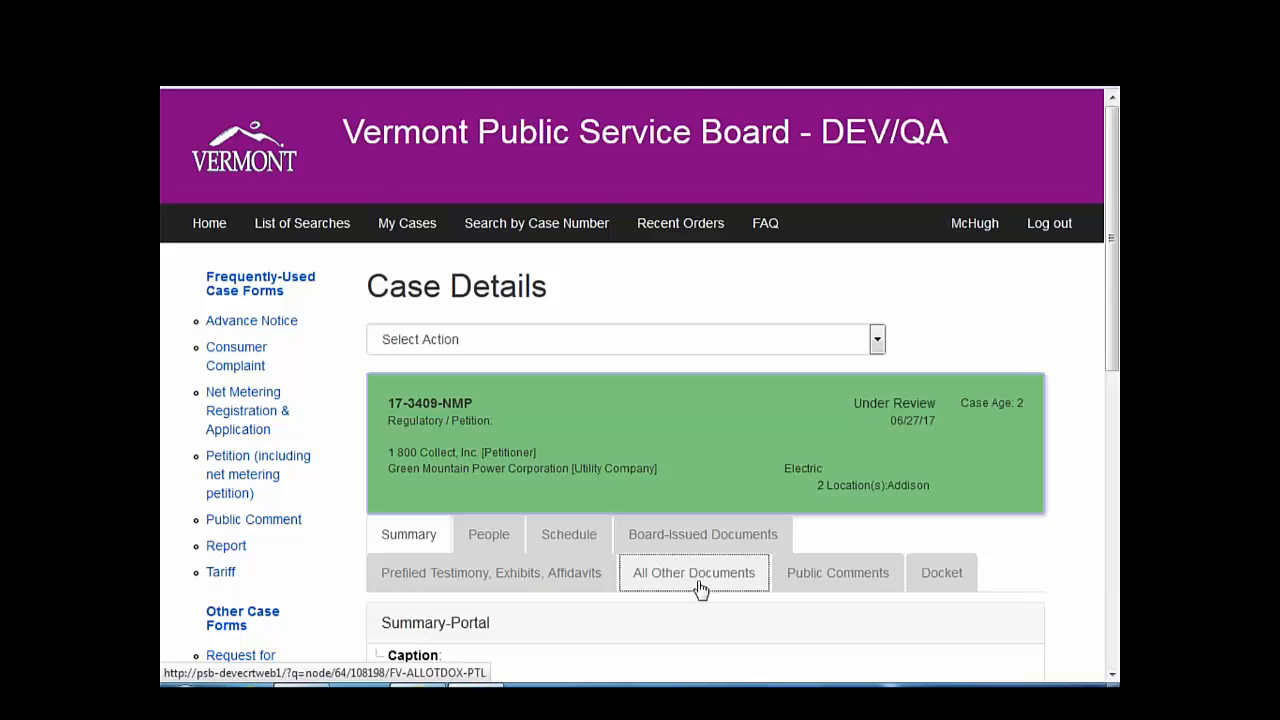
scroll(700, 588, "down", 5)
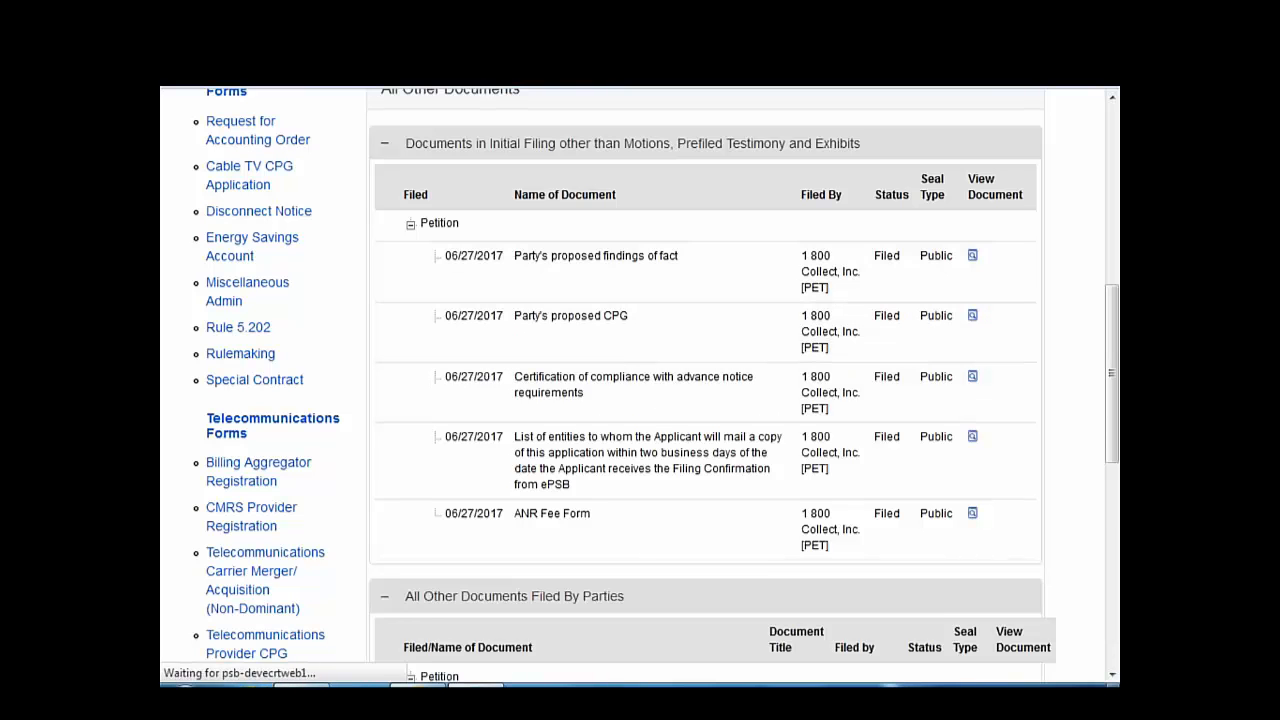
scroll(950, 615, "down", 4)
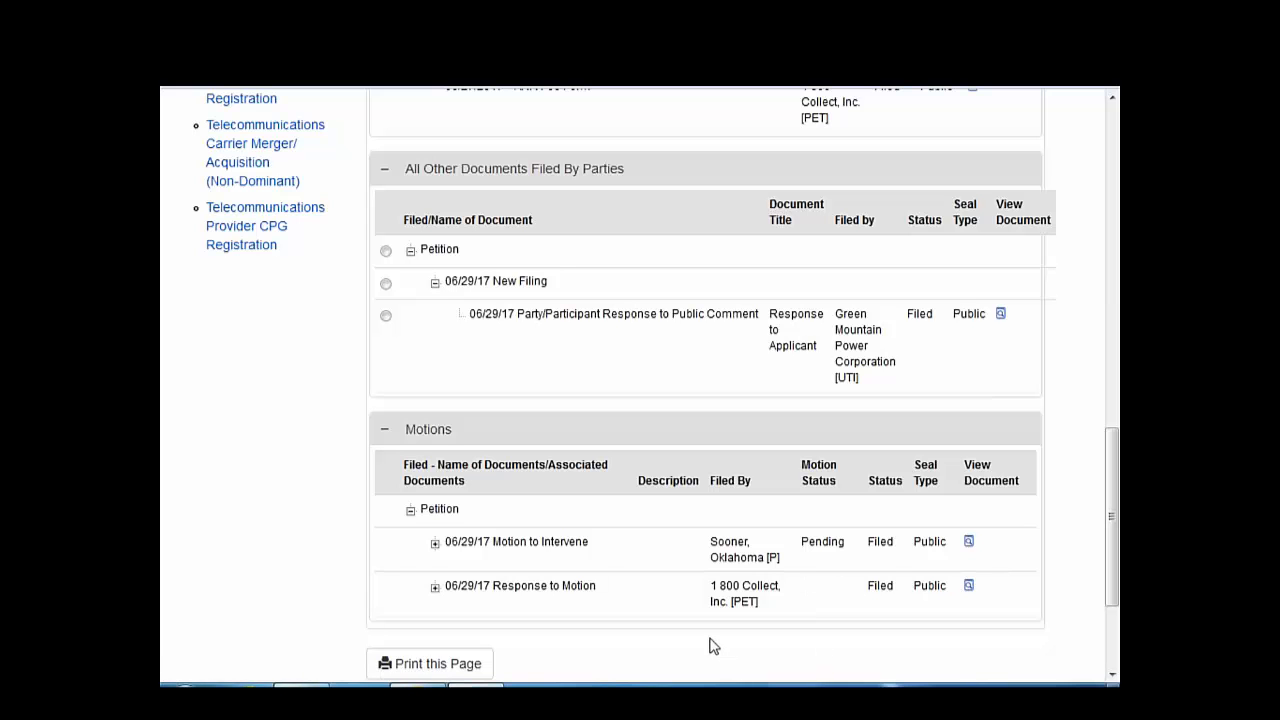
- Expand the Response to Motion and Motion to Intervene rows to confirm they're linked
left_click(435, 588)
scroll(436, 596, "down", 1)
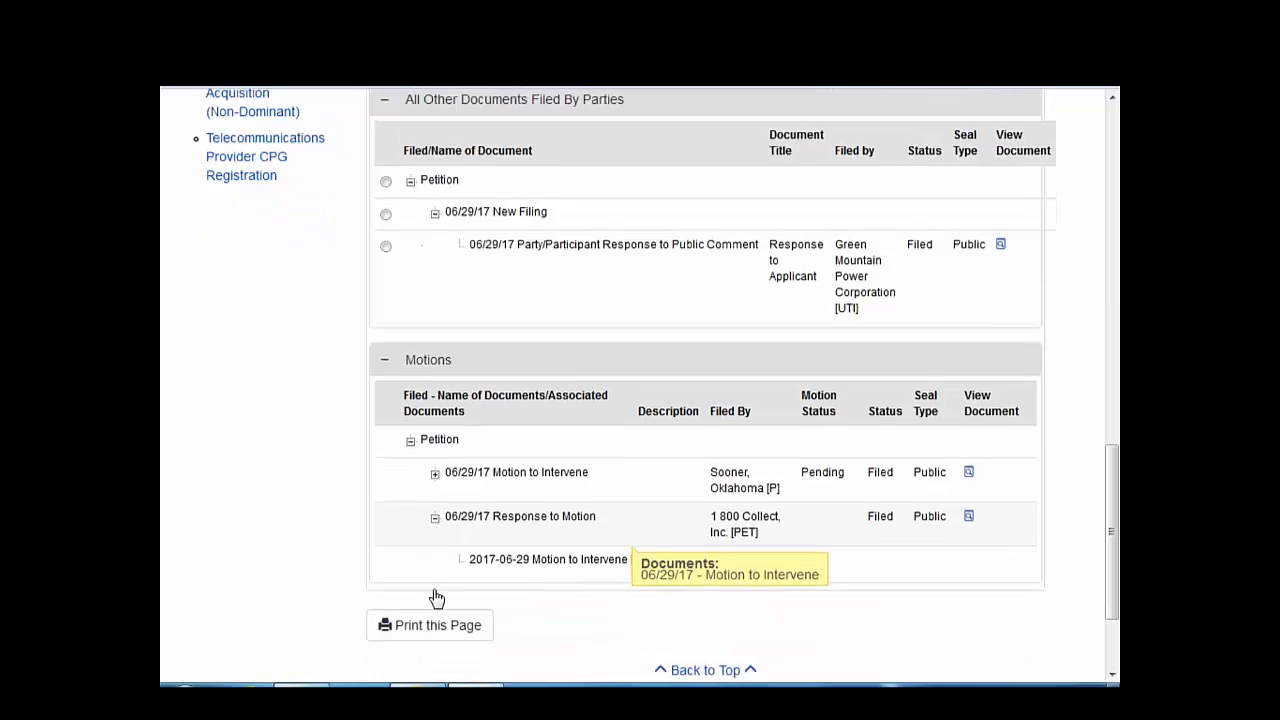
left_click(435, 438)
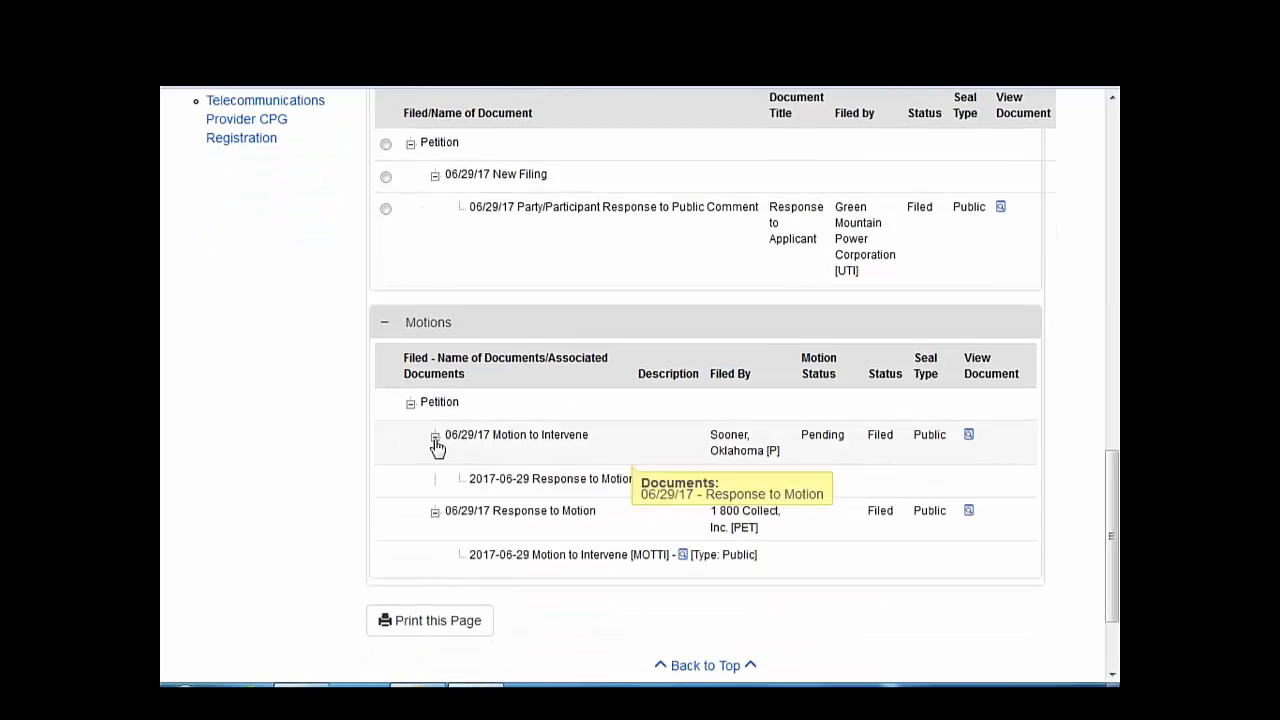
left_click(435, 438)
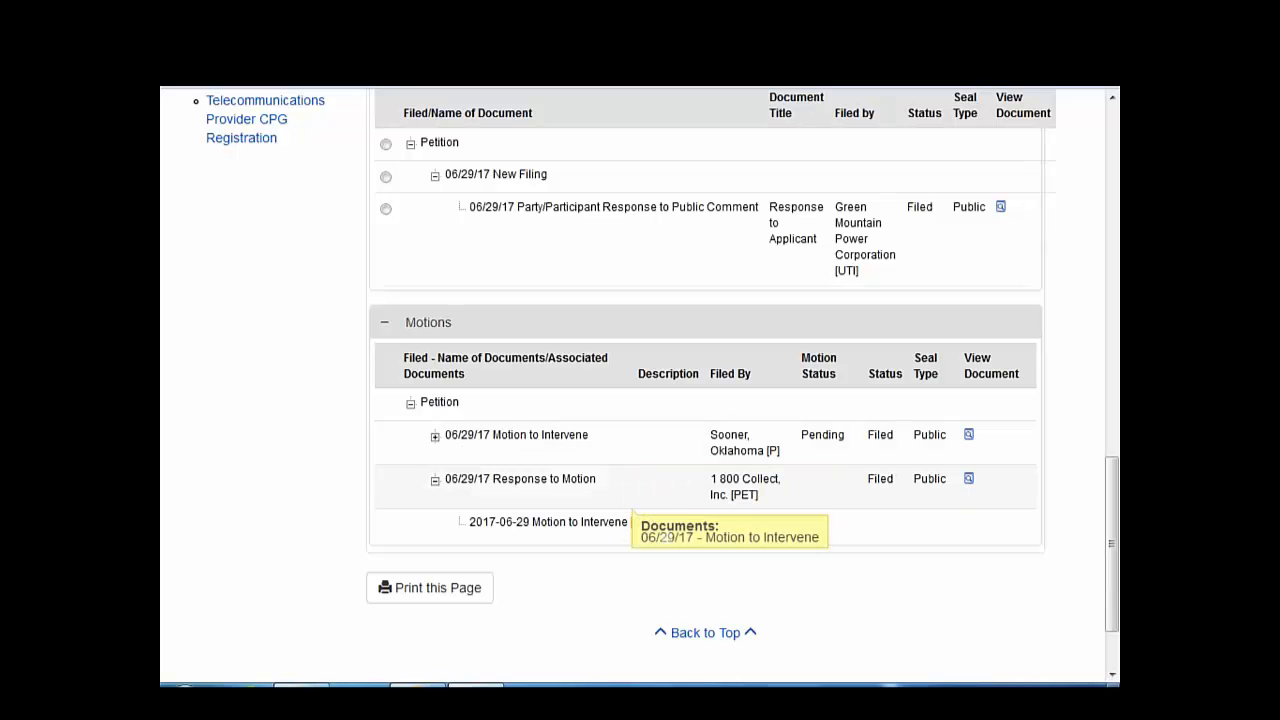
left_click(436, 439)
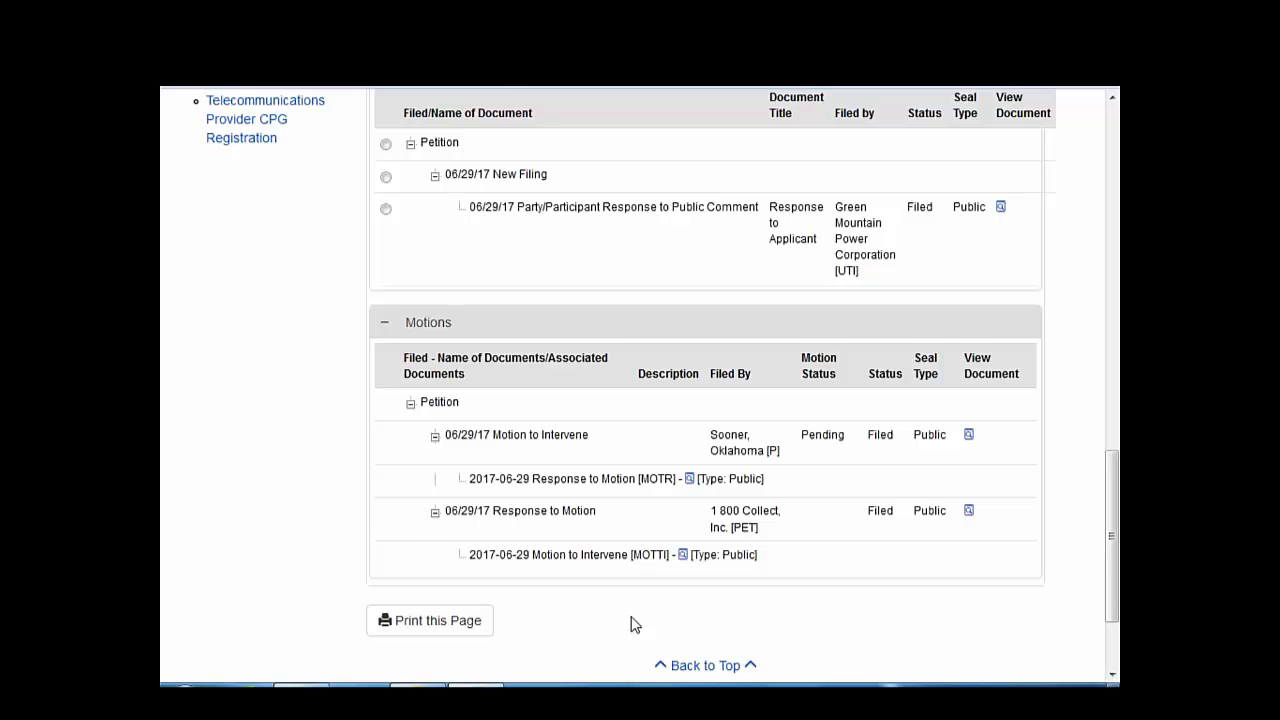
scroll(630, 620, "up", 1)
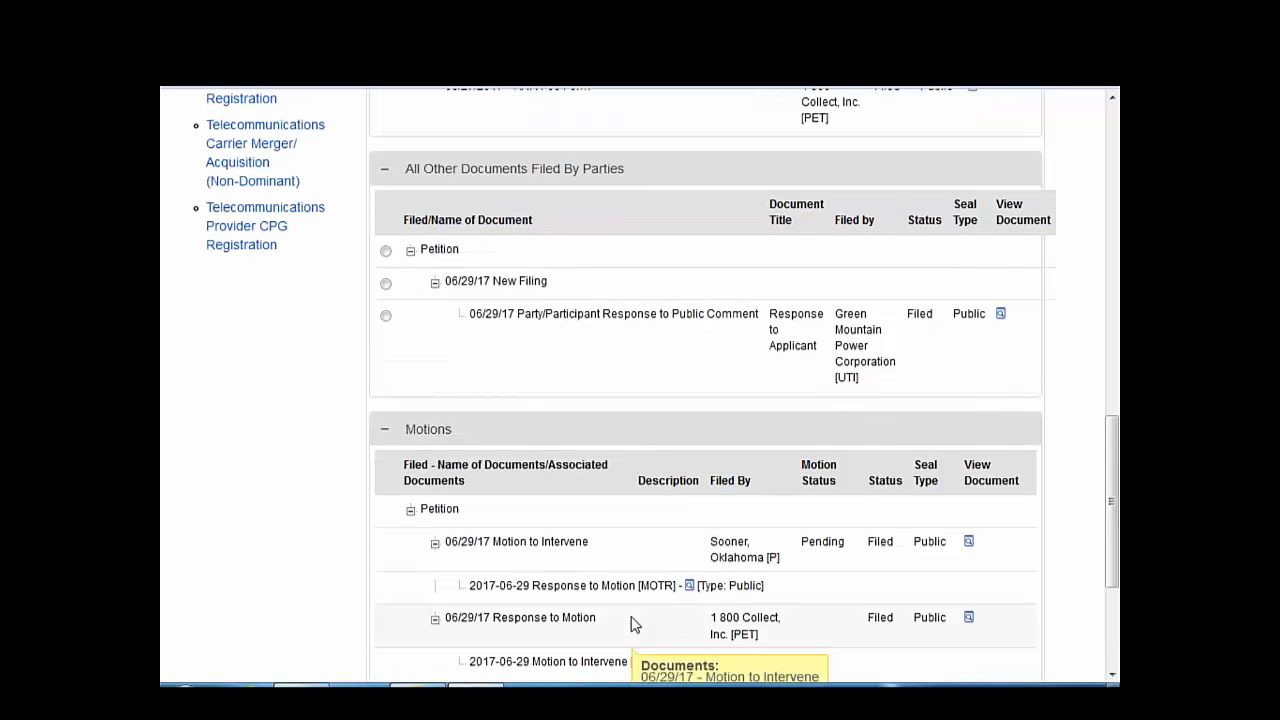
scroll(593, 555, "up", 3)
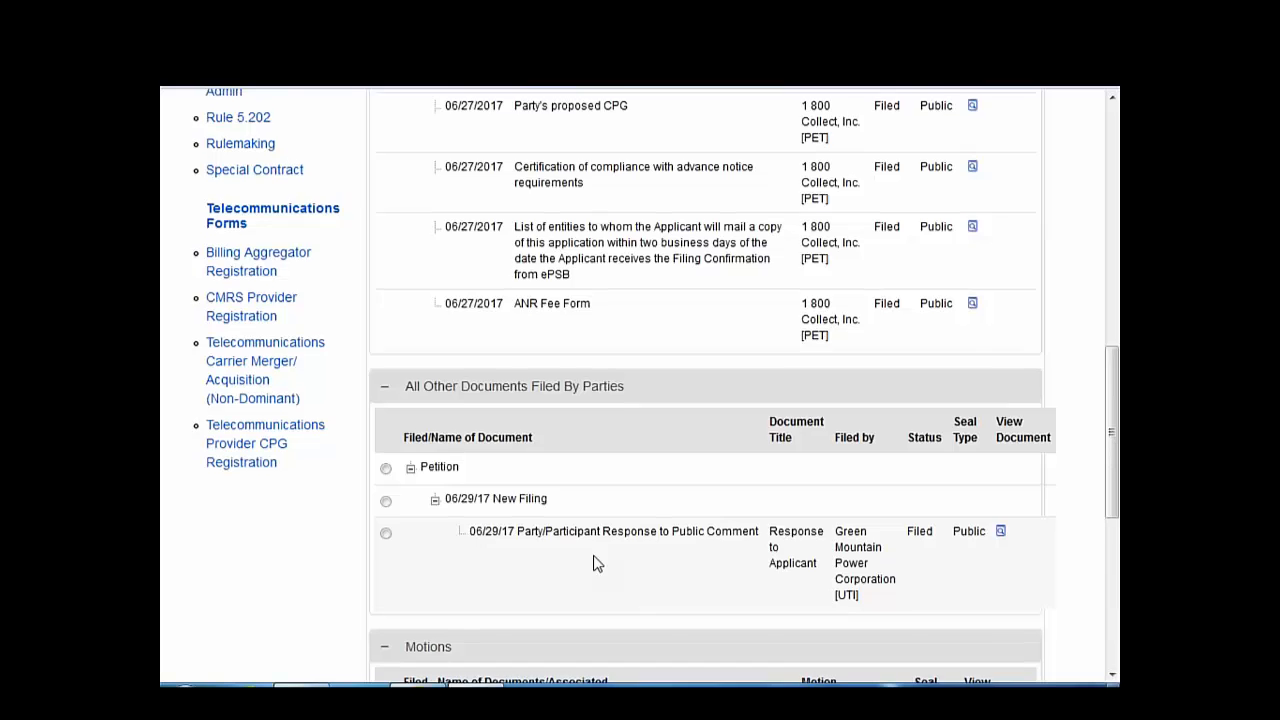
scroll(640, 387, "up", 3)
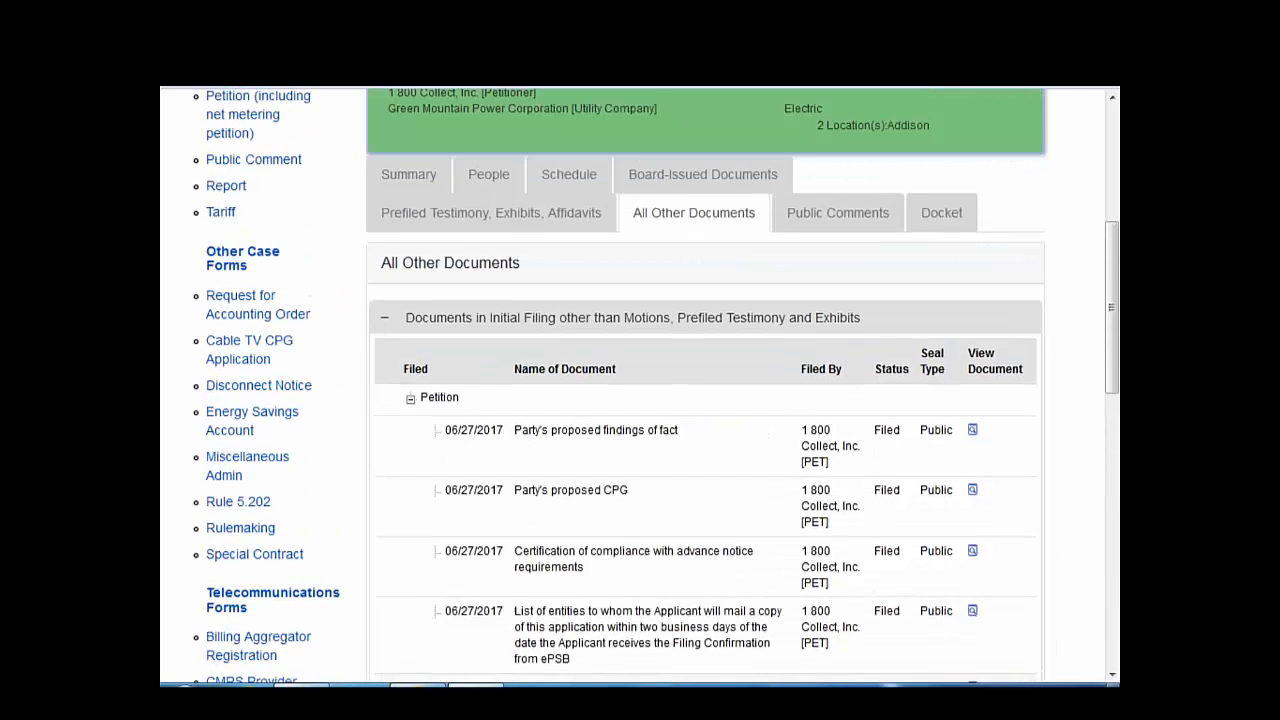
scroll(607, 566, "up", 3)
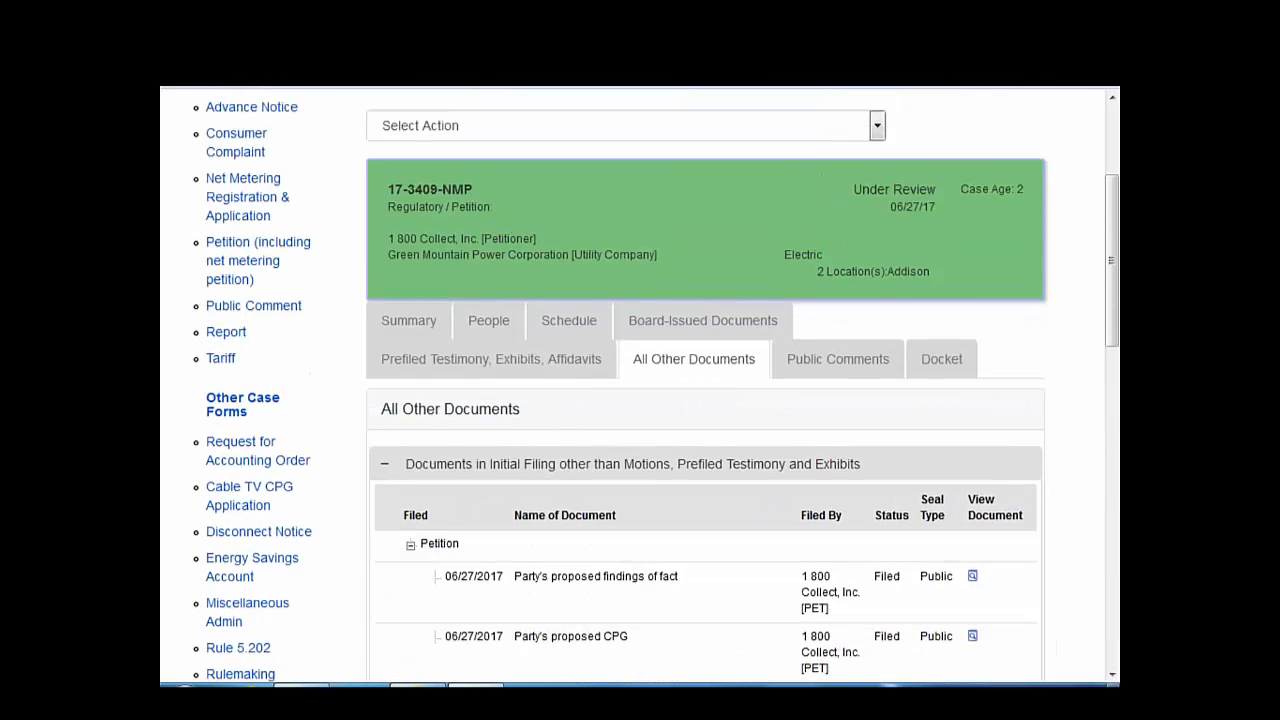
- Choose Add Notice of Intervention from the case's Select Action list and review the form
left_click(876, 341)
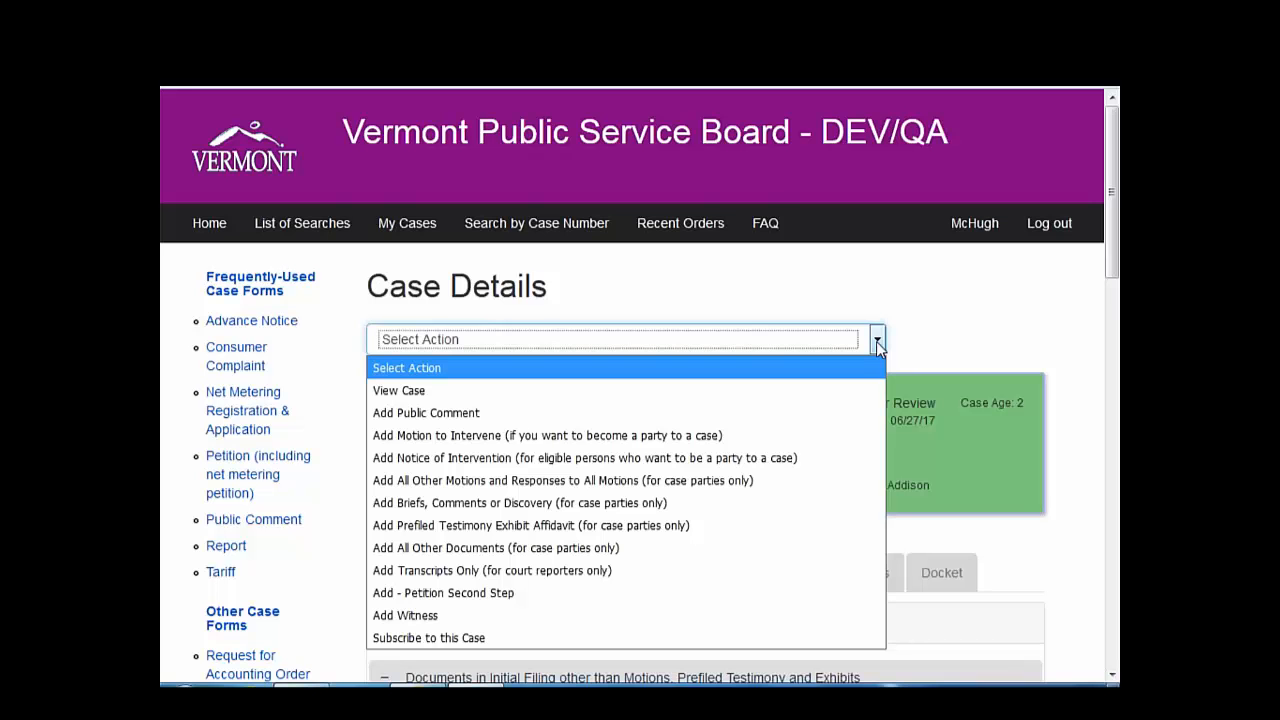
left_click(808, 465)
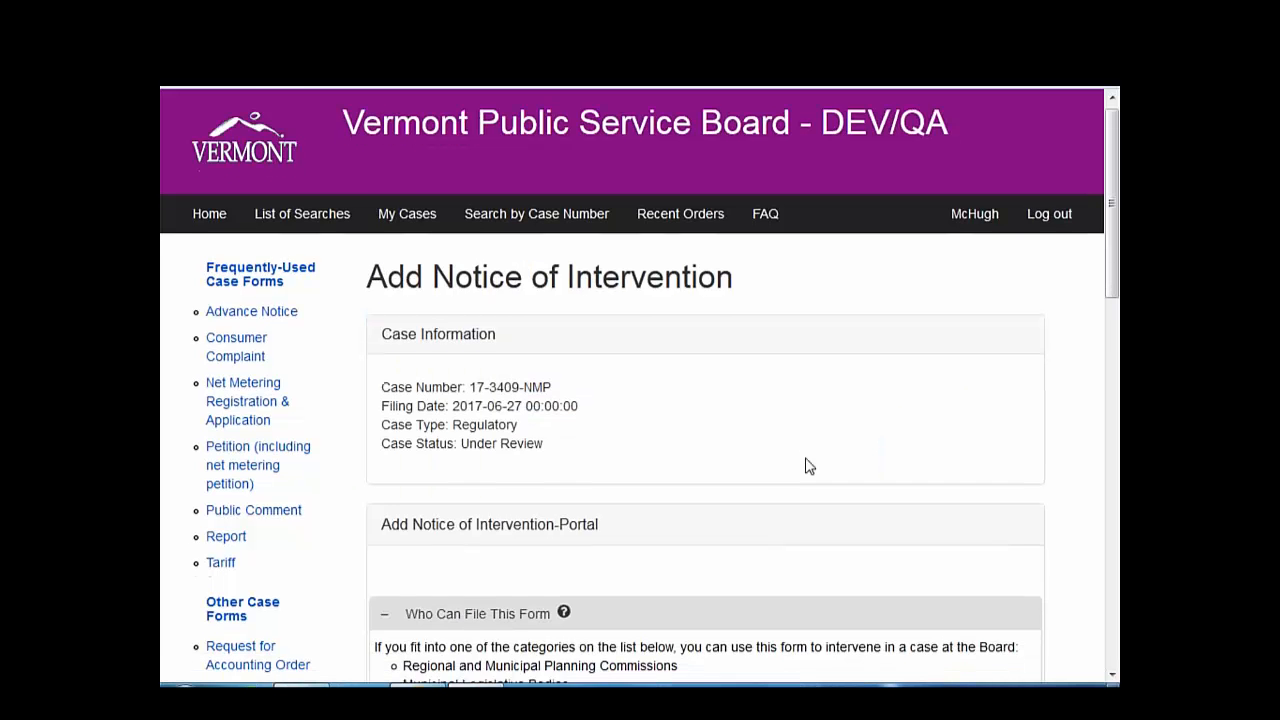
scroll(808, 466, "down", 1)
scroll(808, 466, "down", 1)
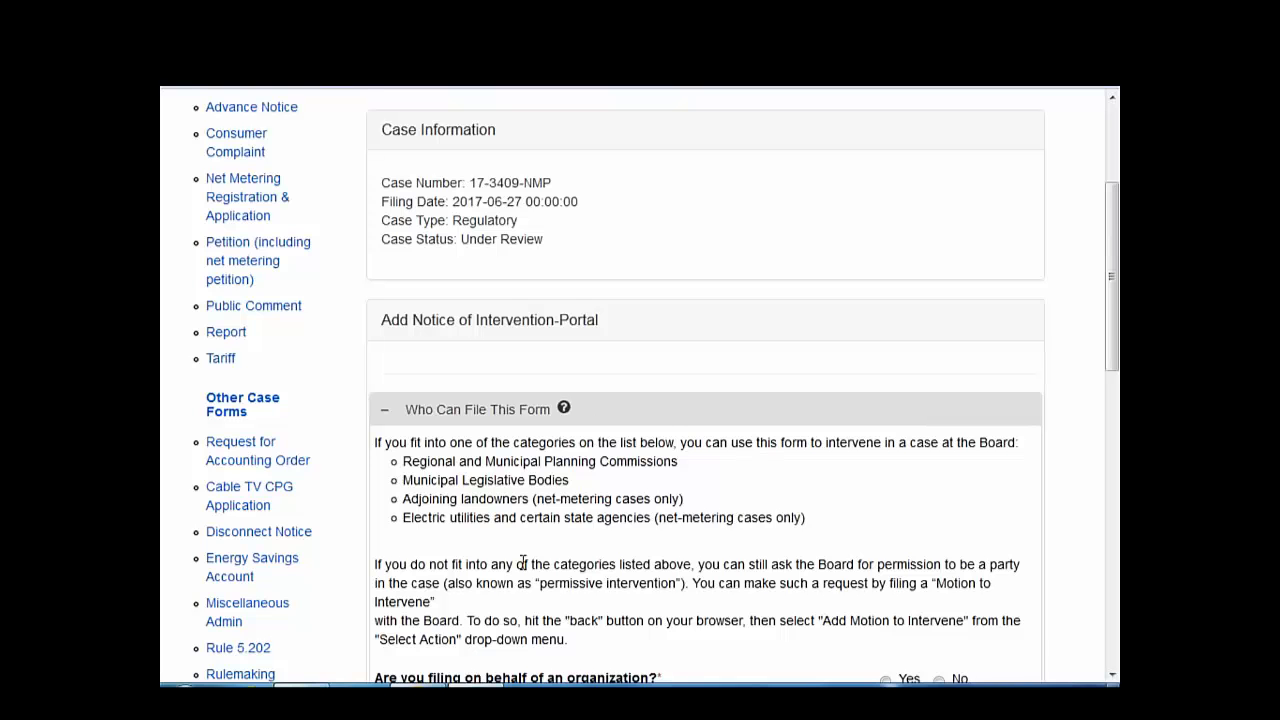
scroll(523, 606, "down", 1)
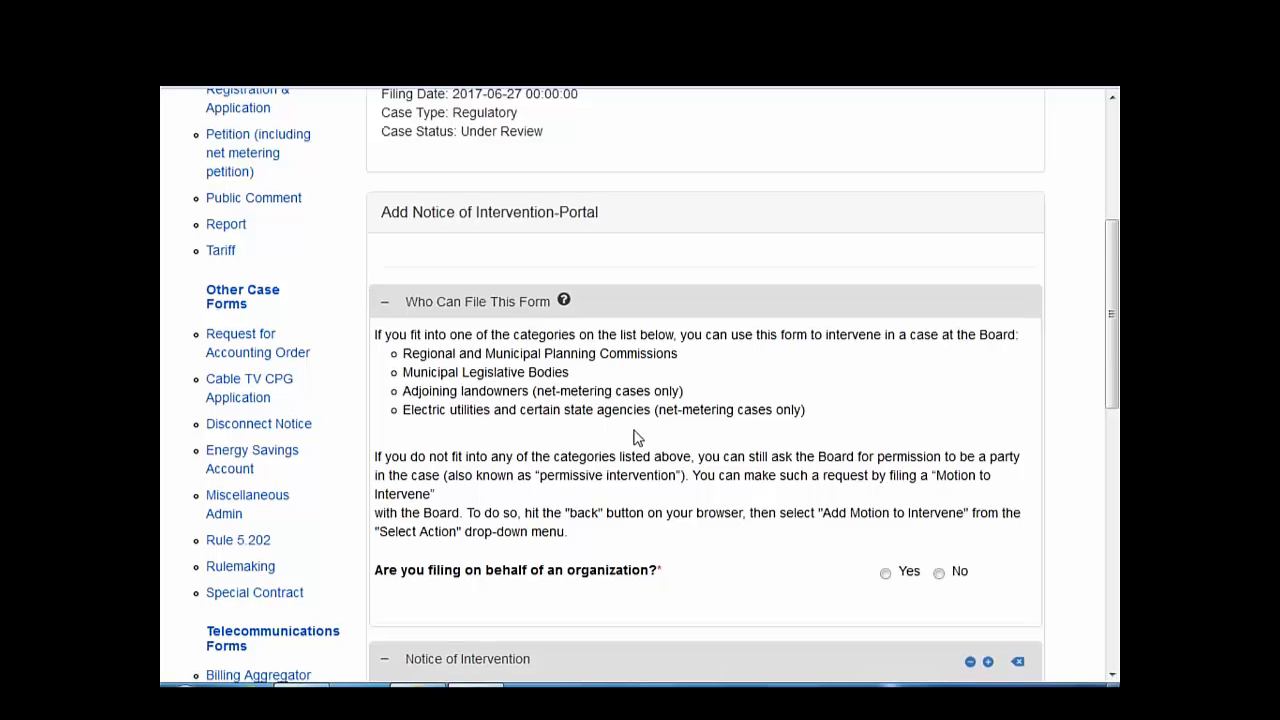
scroll(634, 437, "down", 2)
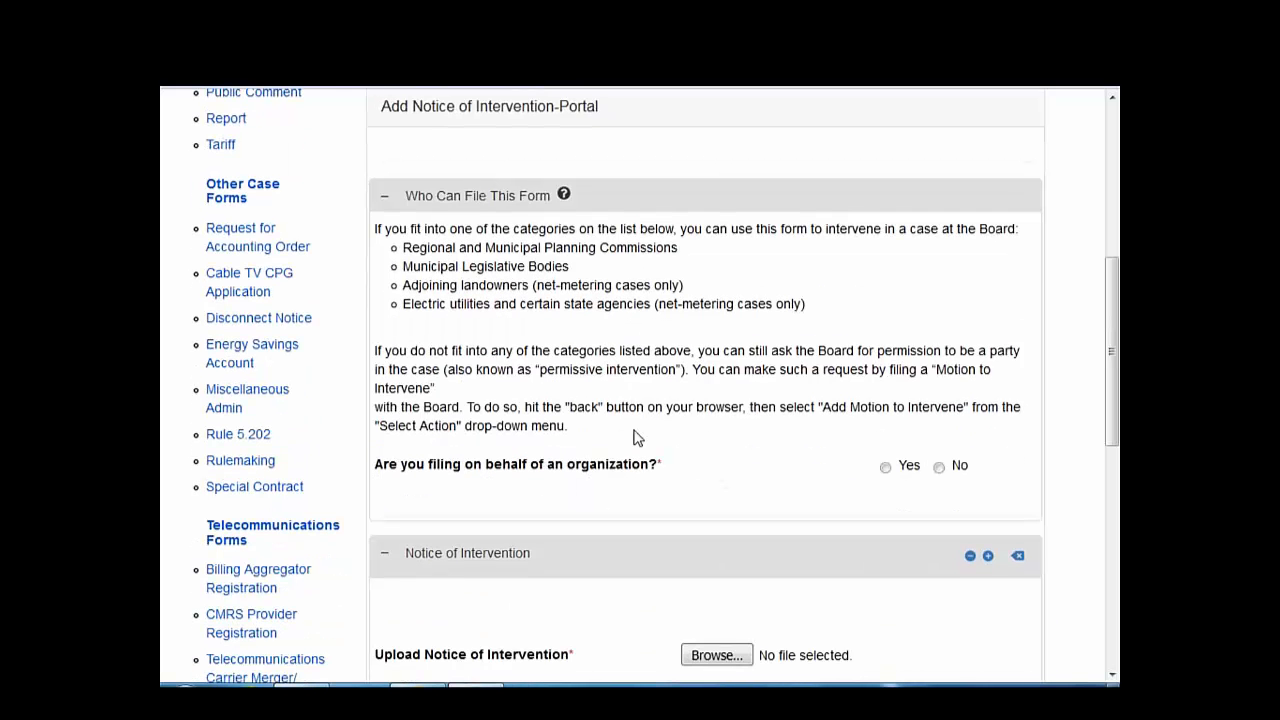
scroll(634, 437, "down", 2)
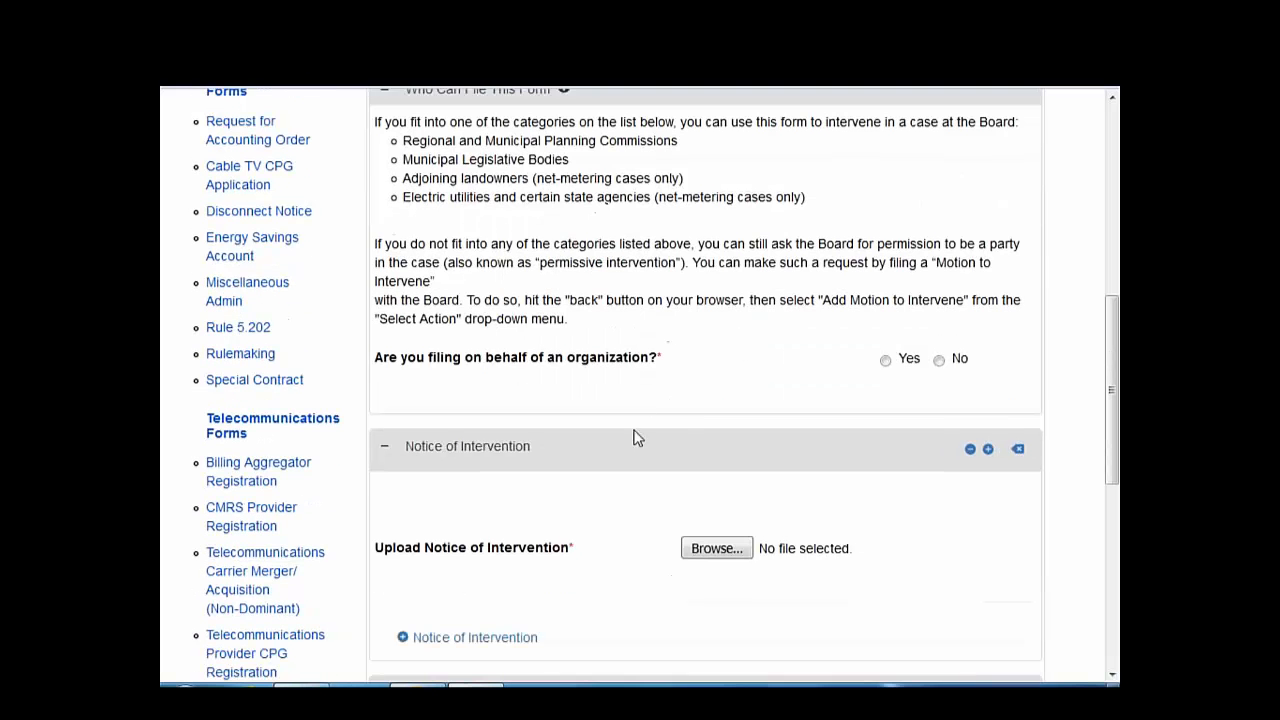
- Answer Yes to filing for an organization and attach Document1.pdf as the Notice
left_click(885, 362)
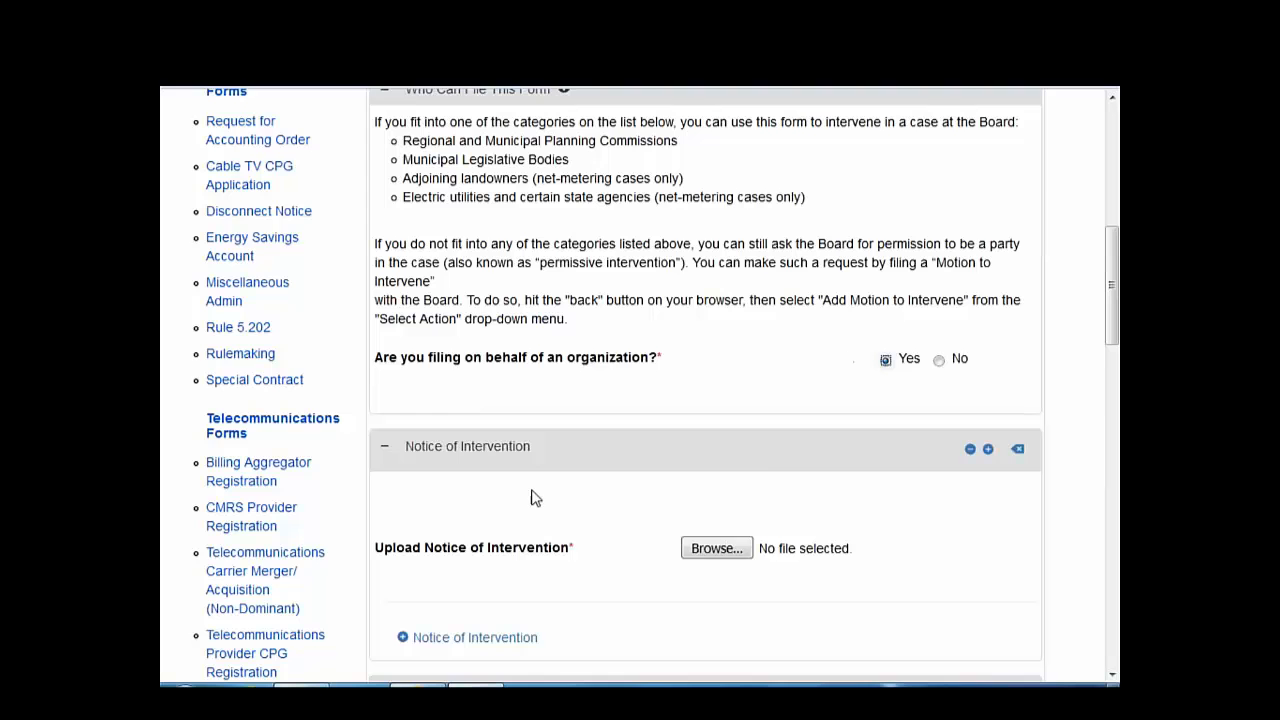
scroll(530, 495, "down", 6)
scroll(530, 495, "up", 9)
scroll(532, 502, "down", 5)
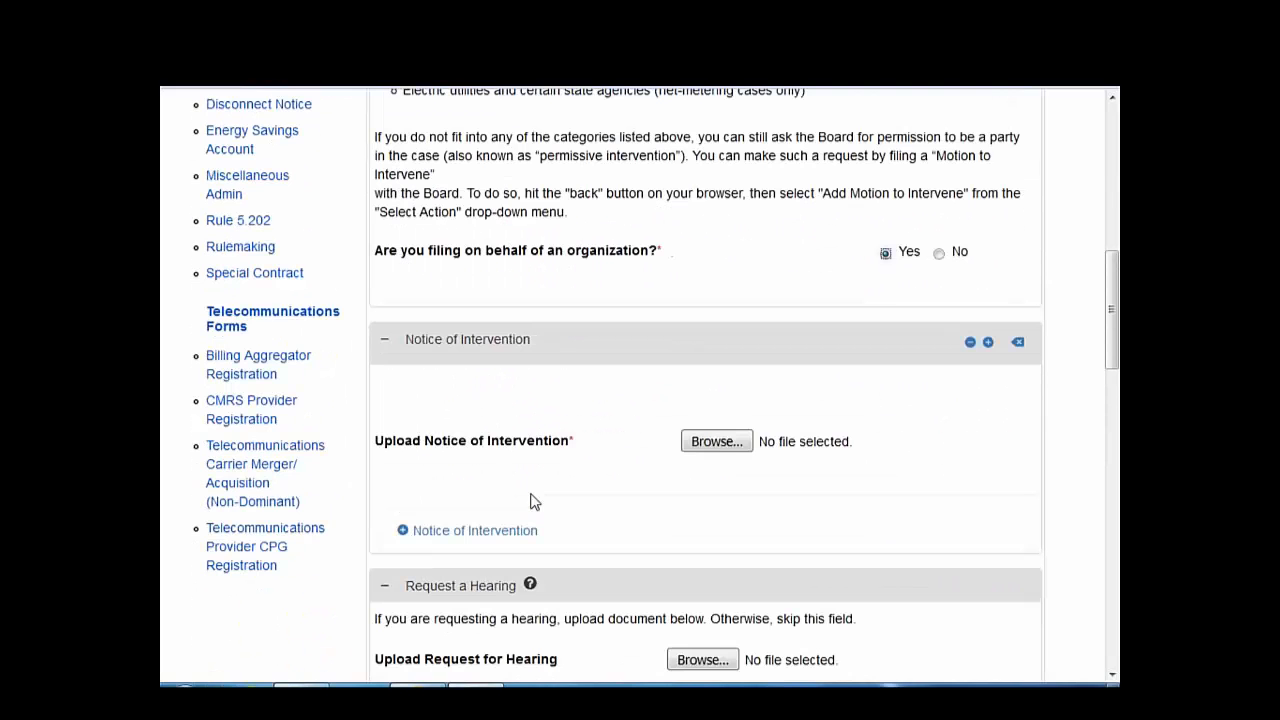
left_click(697, 442)
double_click(460, 130)
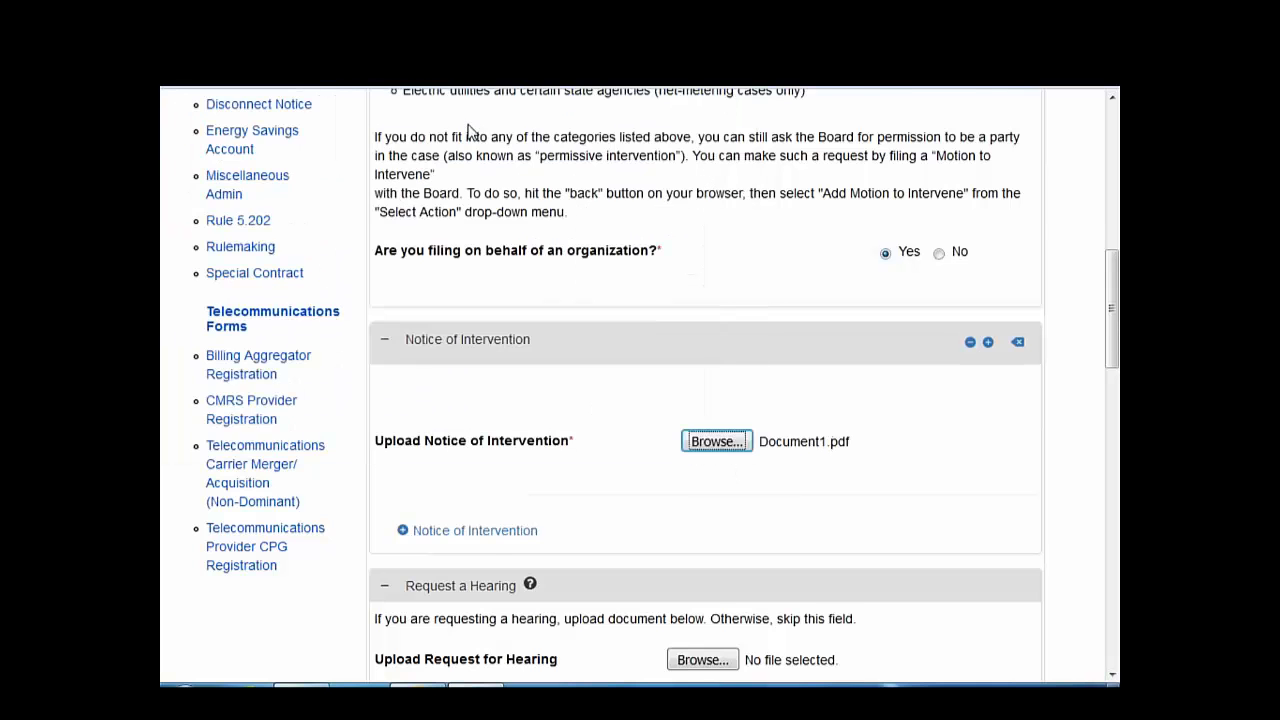
scroll(490, 500, "down", 6)
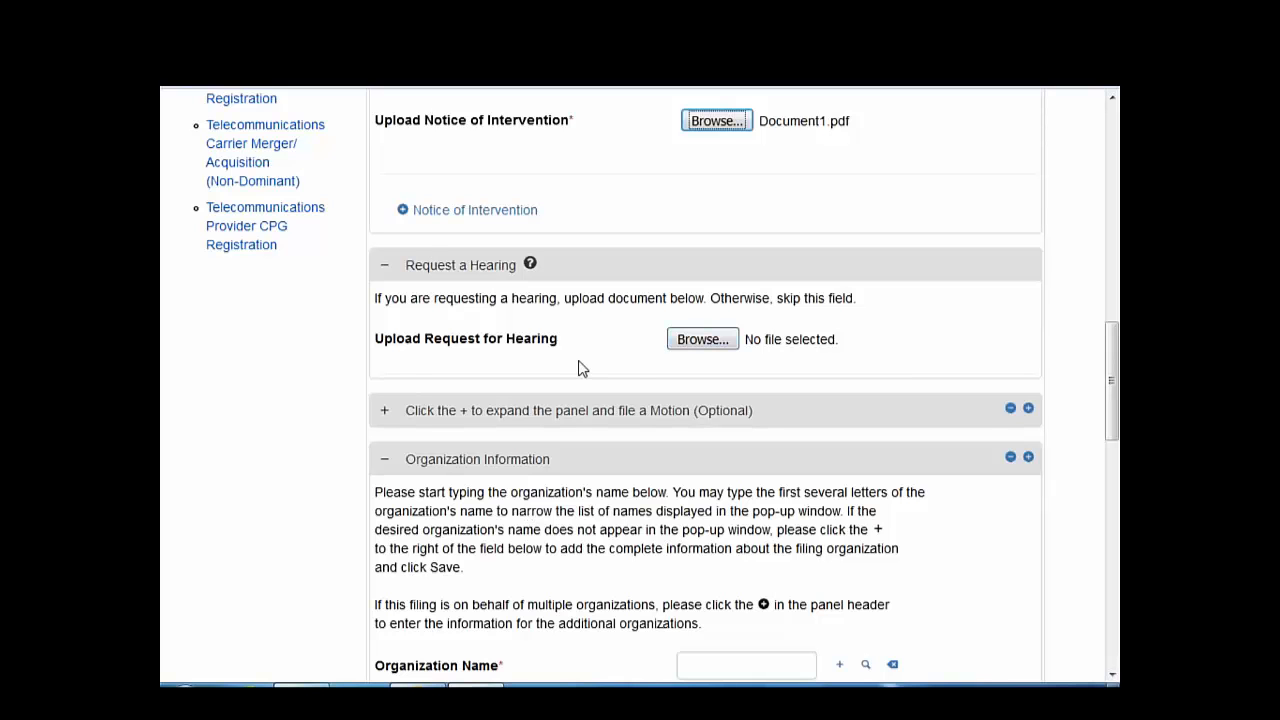
- Attach Document3.pdf as the Request for Hearing and pick category Municipal Planning Commission
left_click(703, 339)
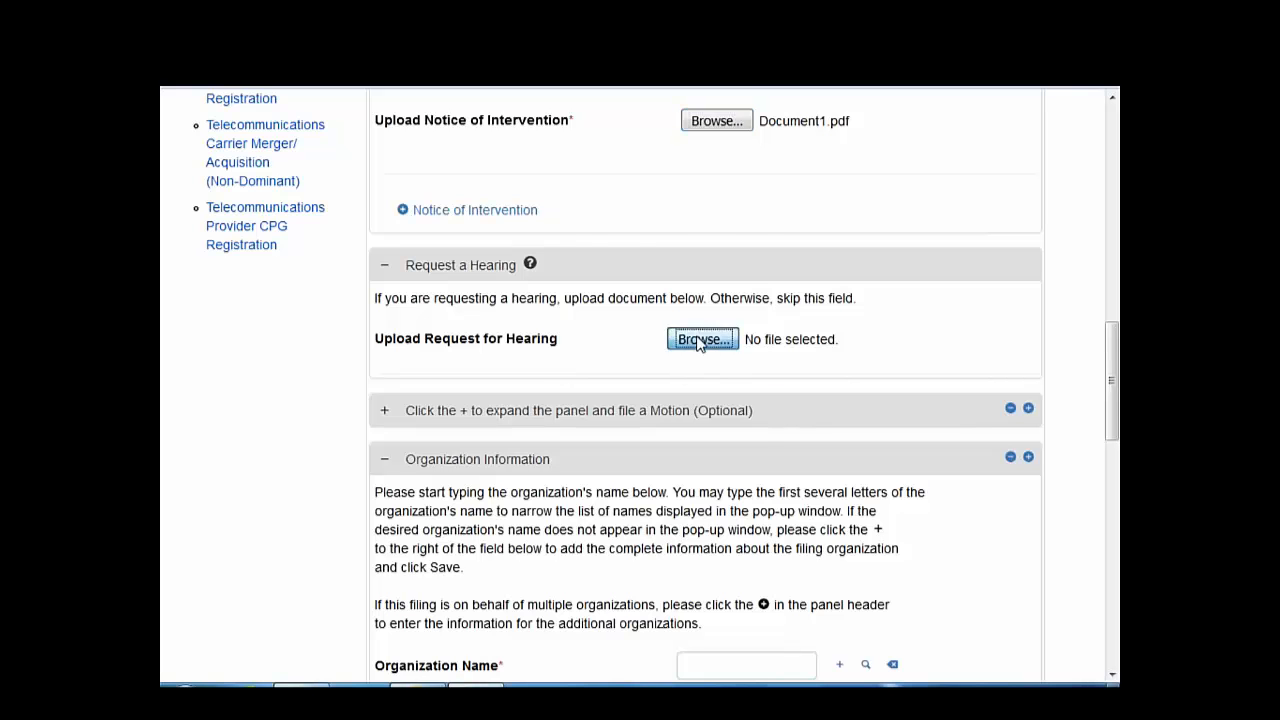
double_click(417, 166)
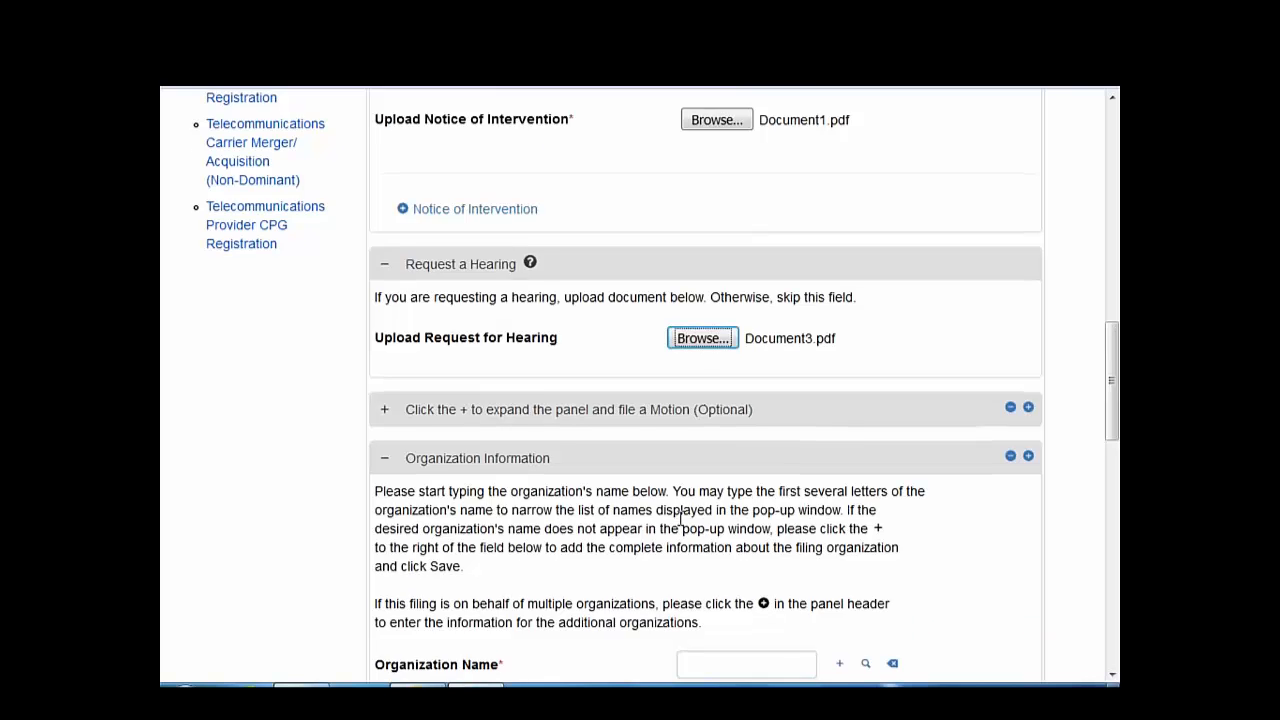
scroll(740, 510, "down", 3)
scroll(680, 518, "down", 1)
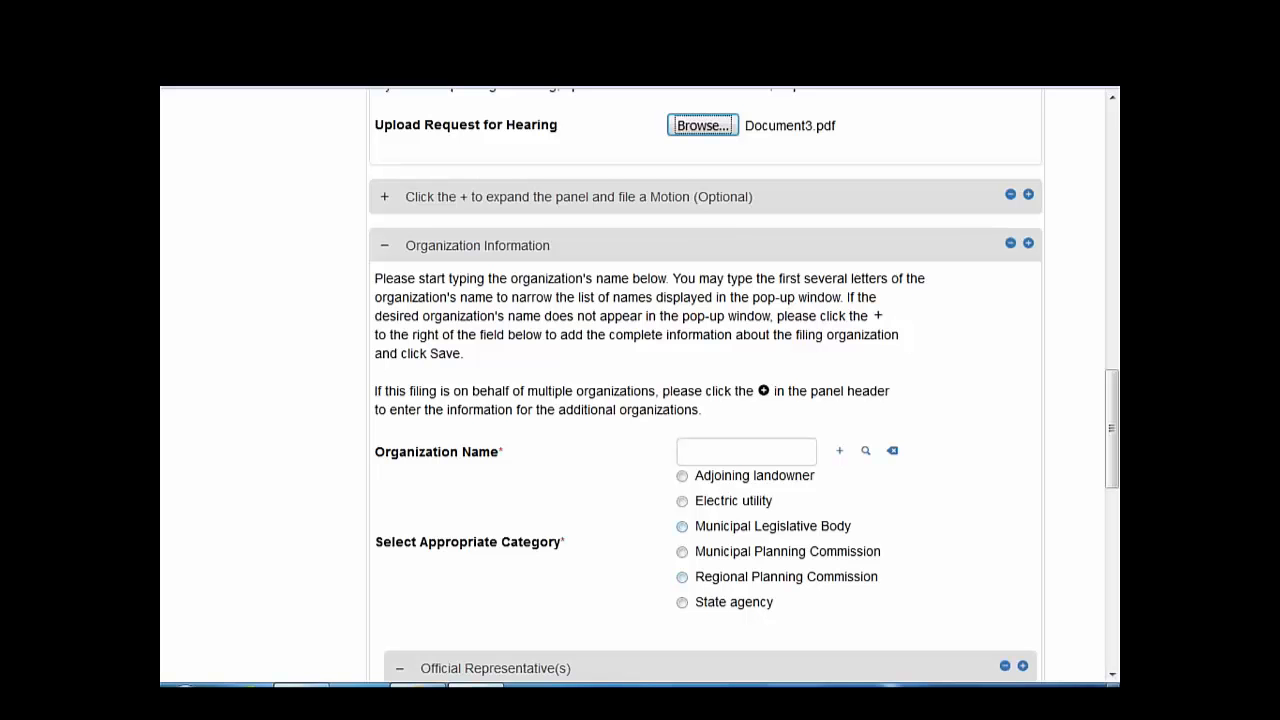
left_click(682, 551)
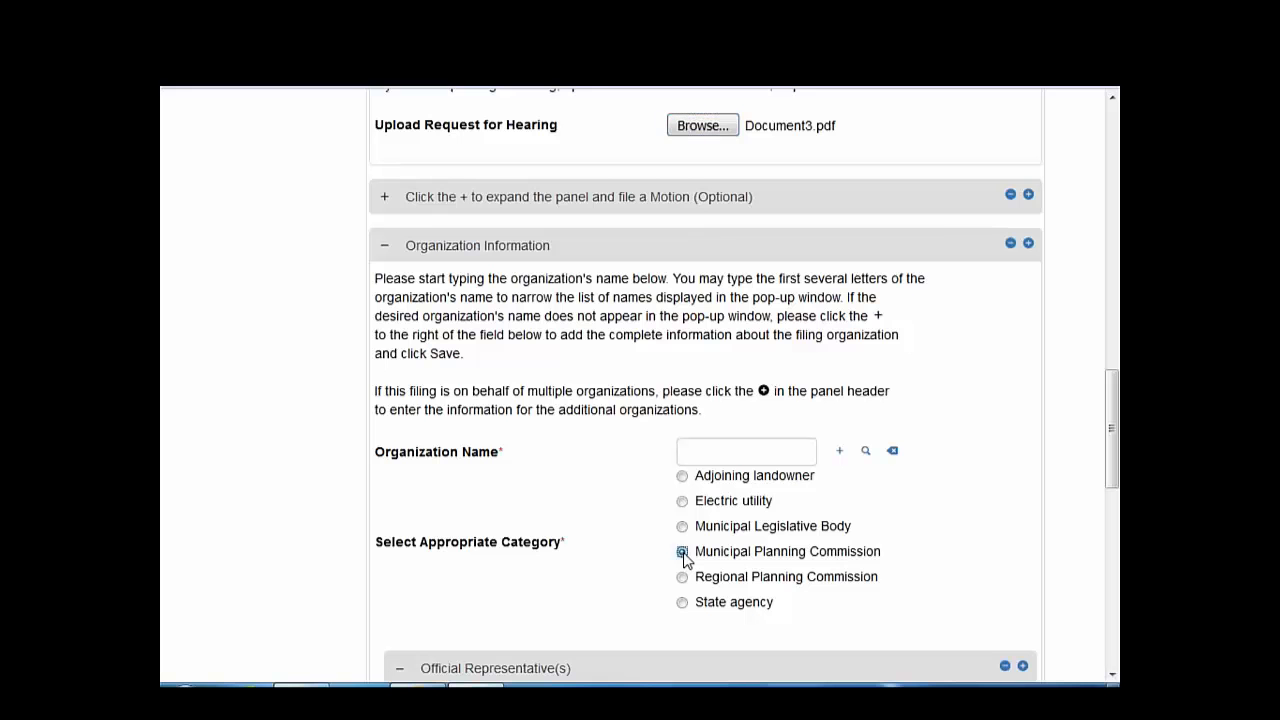
- Enter 'commission' in the Organization Name field, correcting the typo
left_click(746, 450)
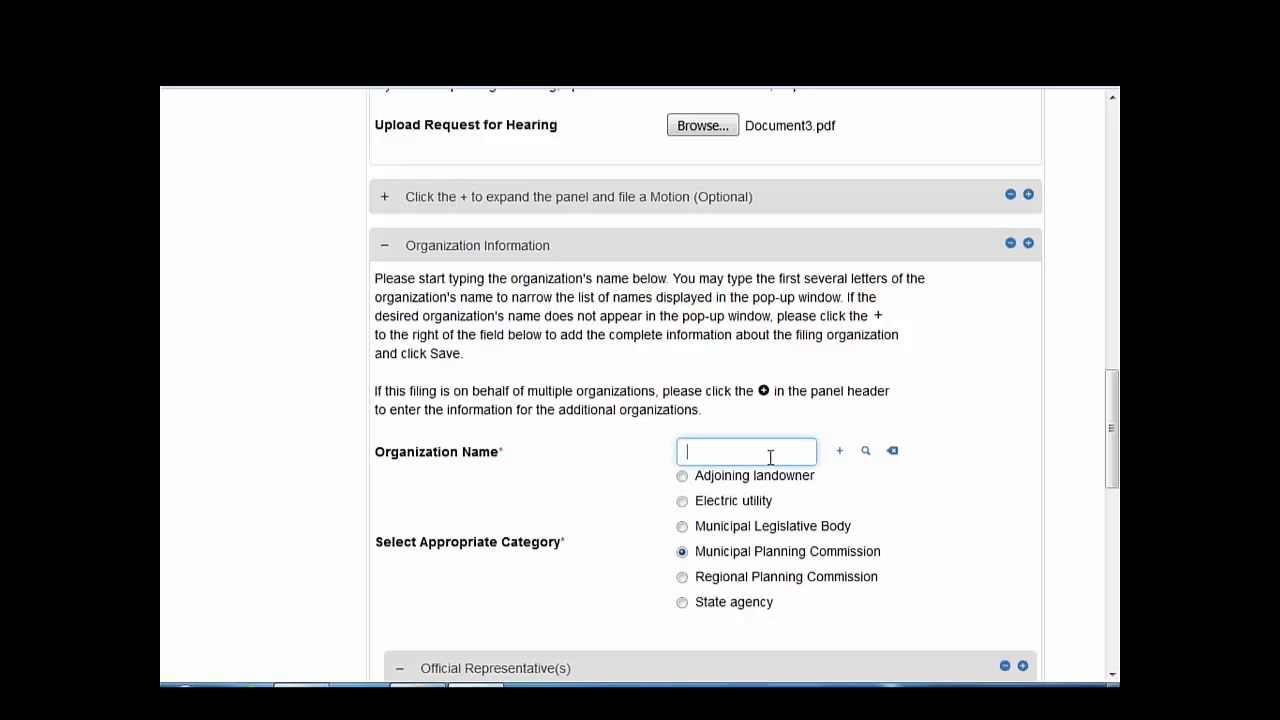
type("commisssion")
left_click(733, 451)
key("BackSpace")
- Search organizations and choose Affinity Network, Inc
left_click(866, 451)
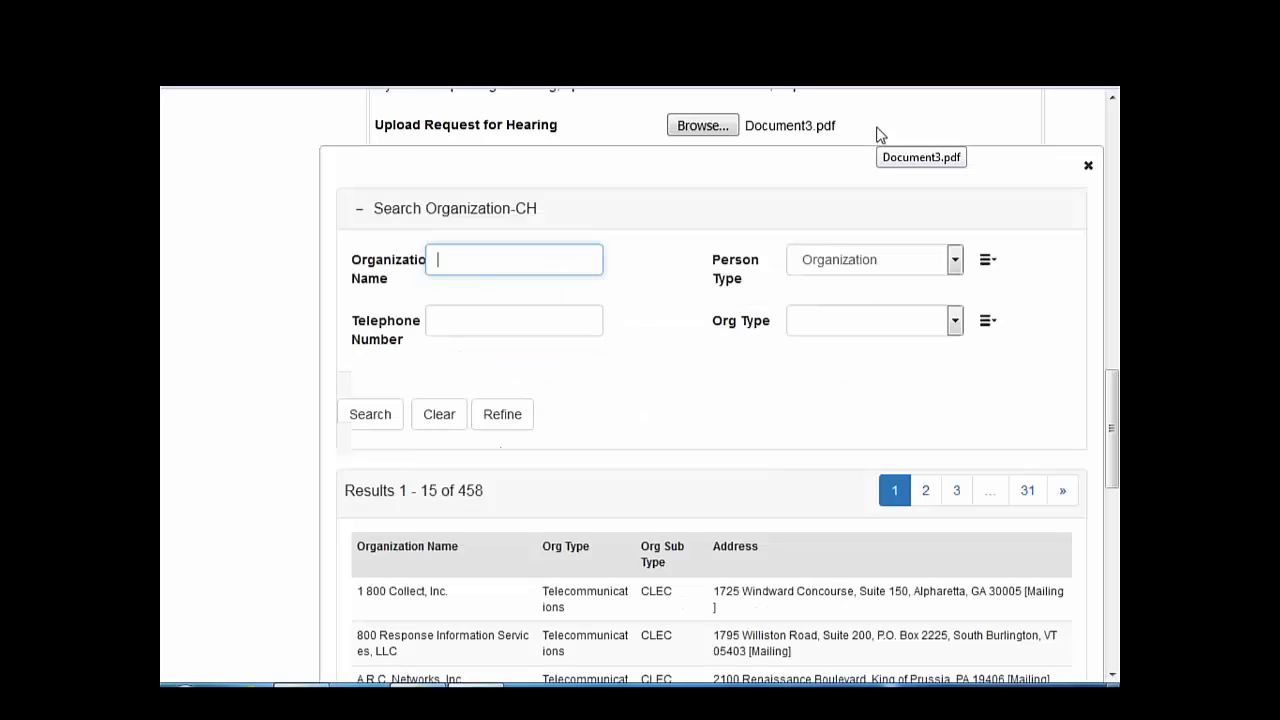
scroll(797, 371, "down", 3)
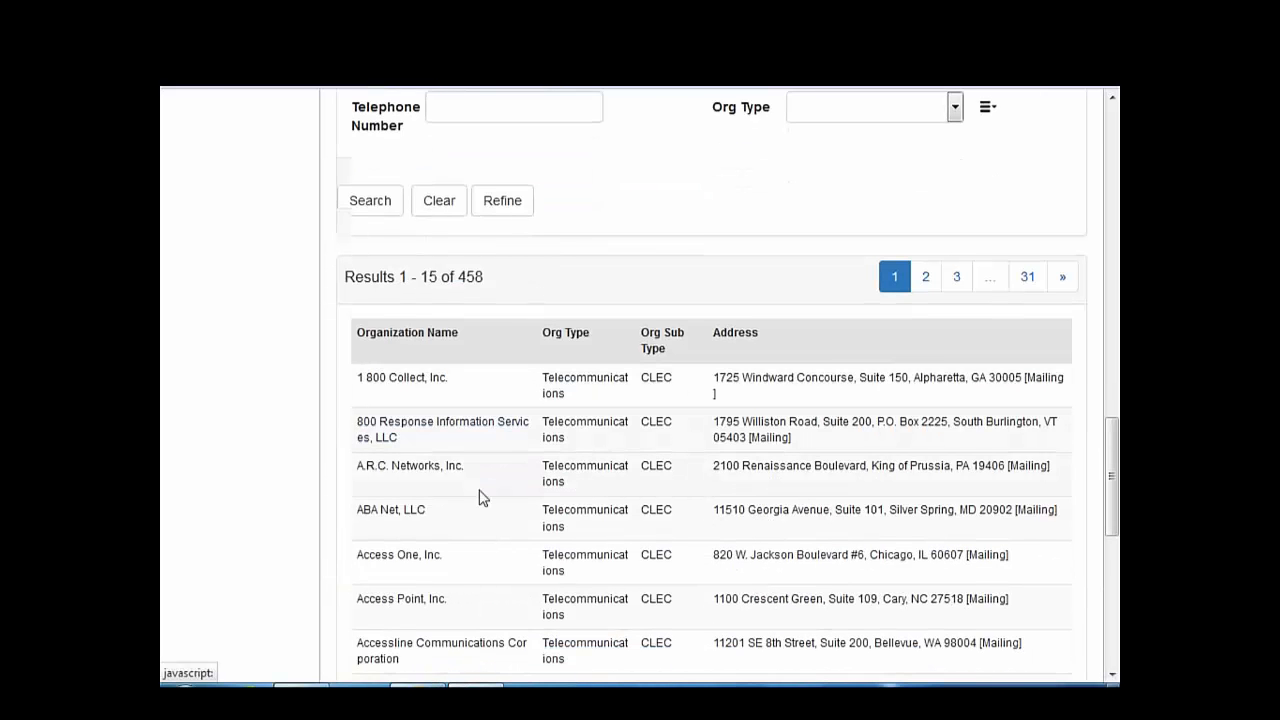
scroll(479, 497, "down", 3)
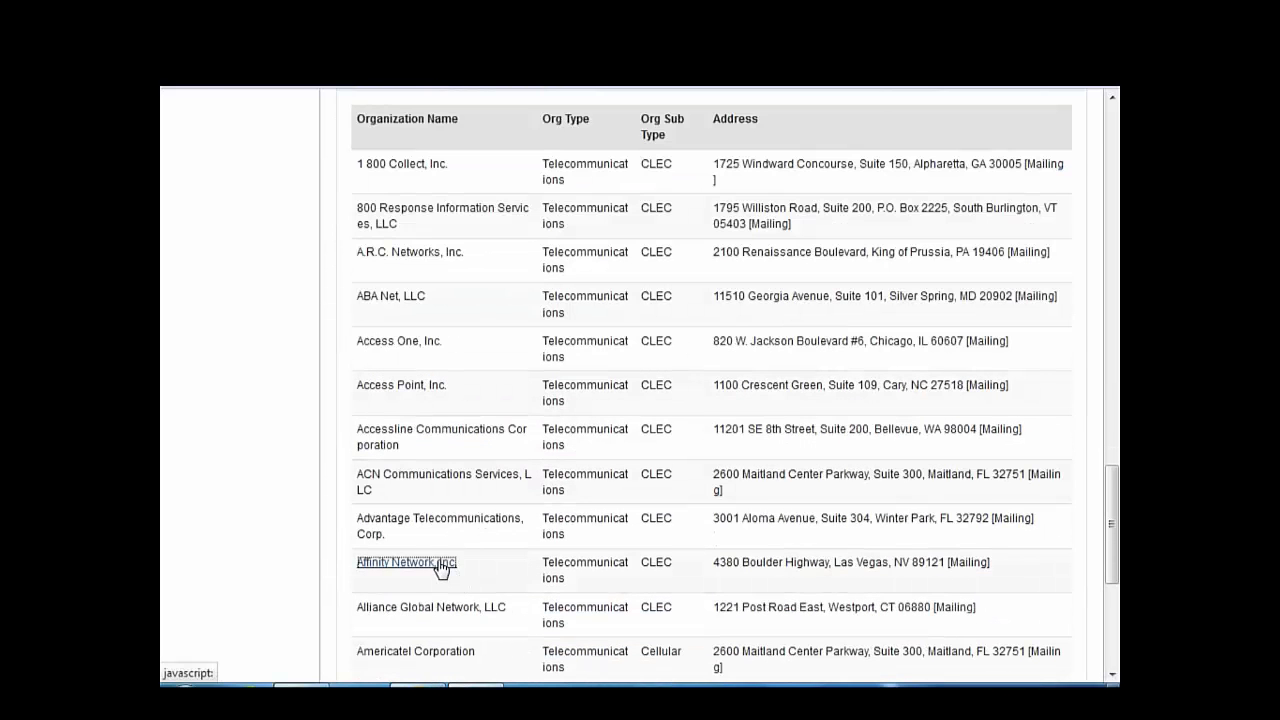
left_click(441, 566)
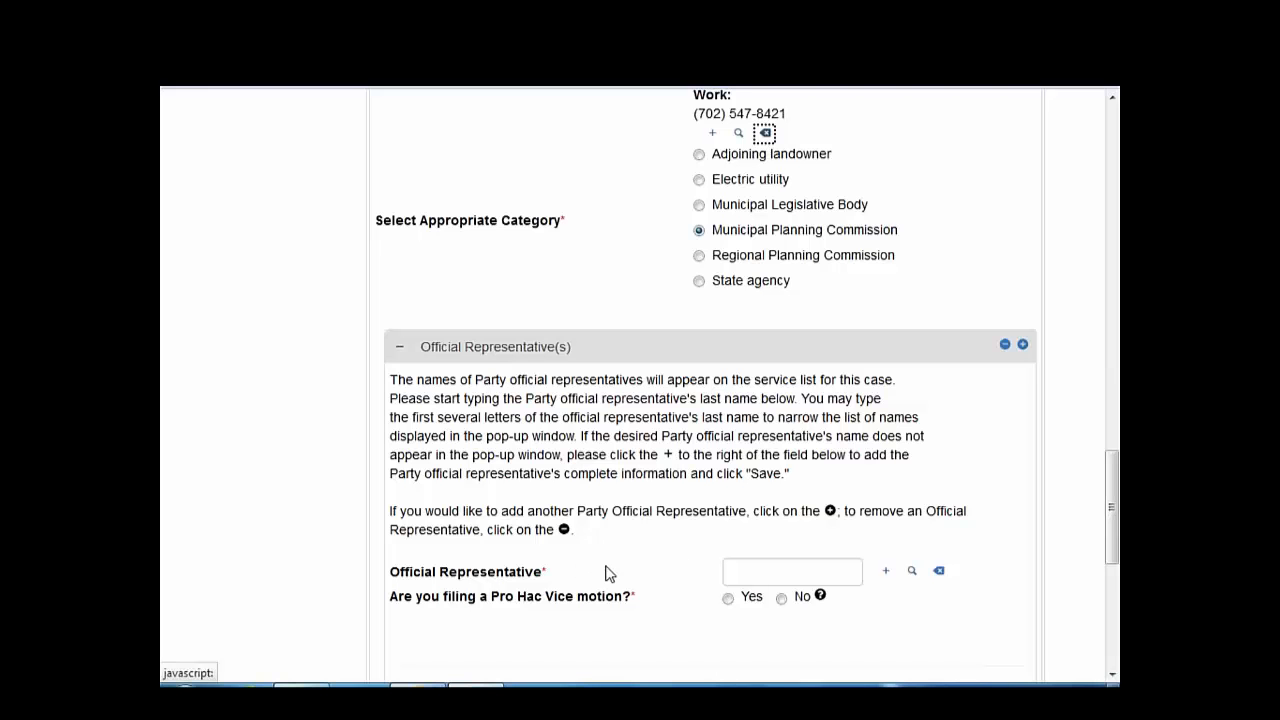
- Bring up the person lookup for the Official Representative field
left_click(766, 572)
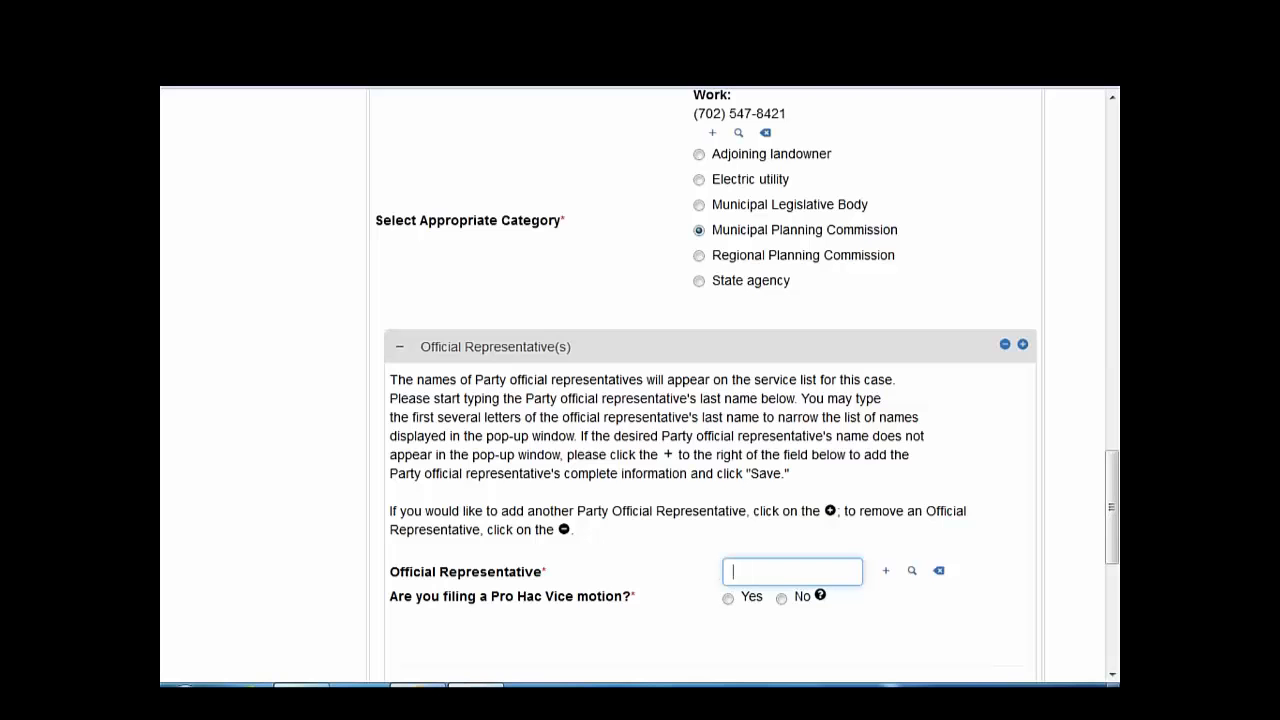
scroll(748, 385, "down", 1)
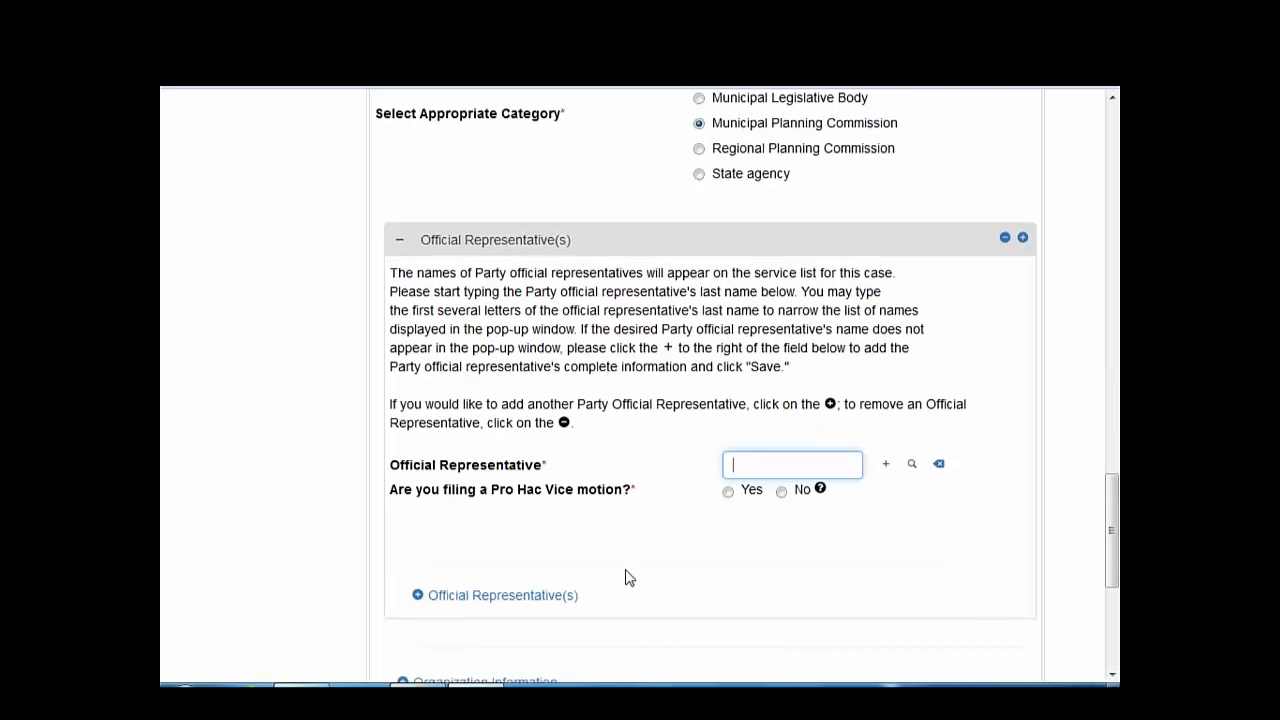
left_click(888, 463)
- Add the Verizon contact as official representative, answering No to Pro Hac Vice
left_click(911, 464)
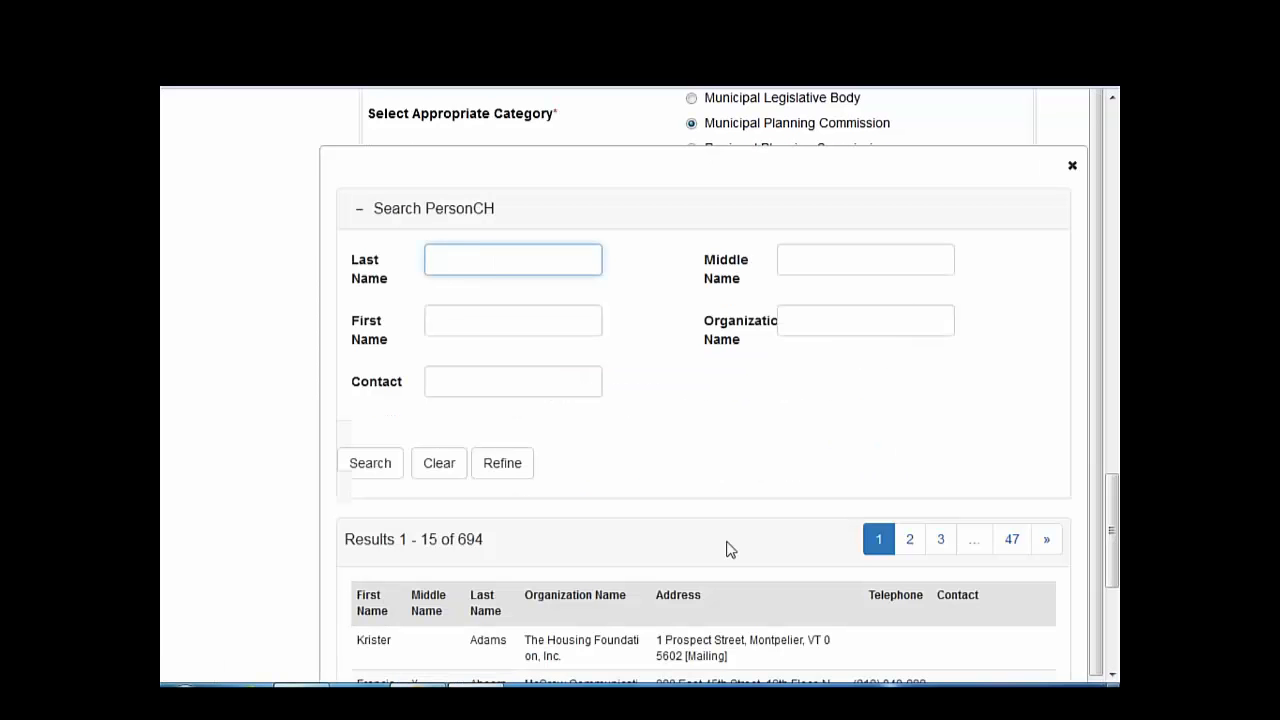
scroll(729, 549, "down", 2)
scroll(555, 630, "down", 2)
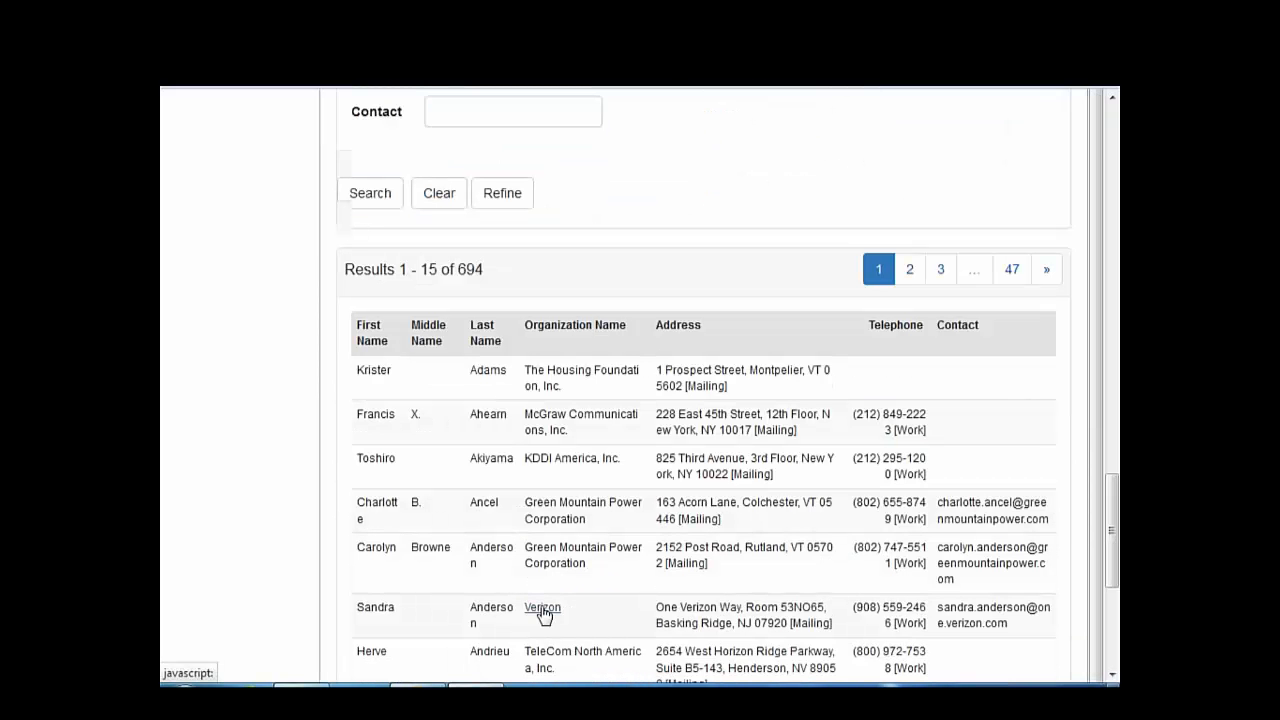
left_click(375, 607)
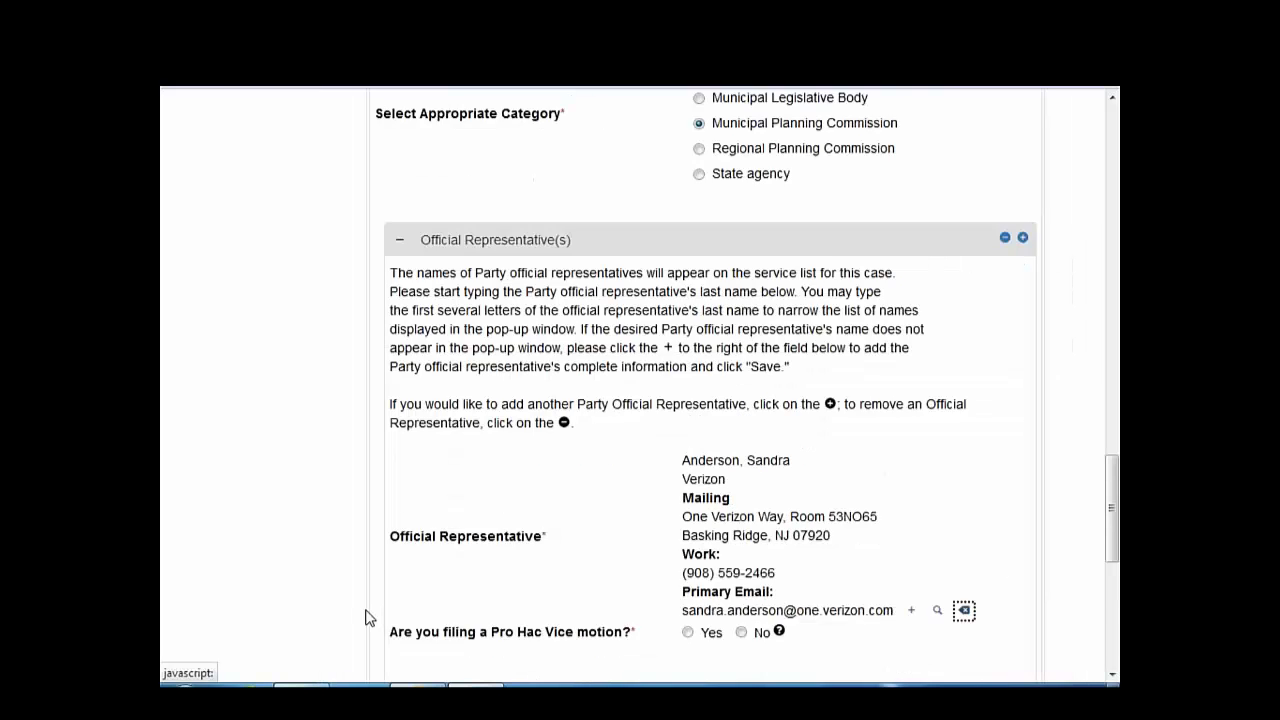
scroll(366, 612, "down", 3)
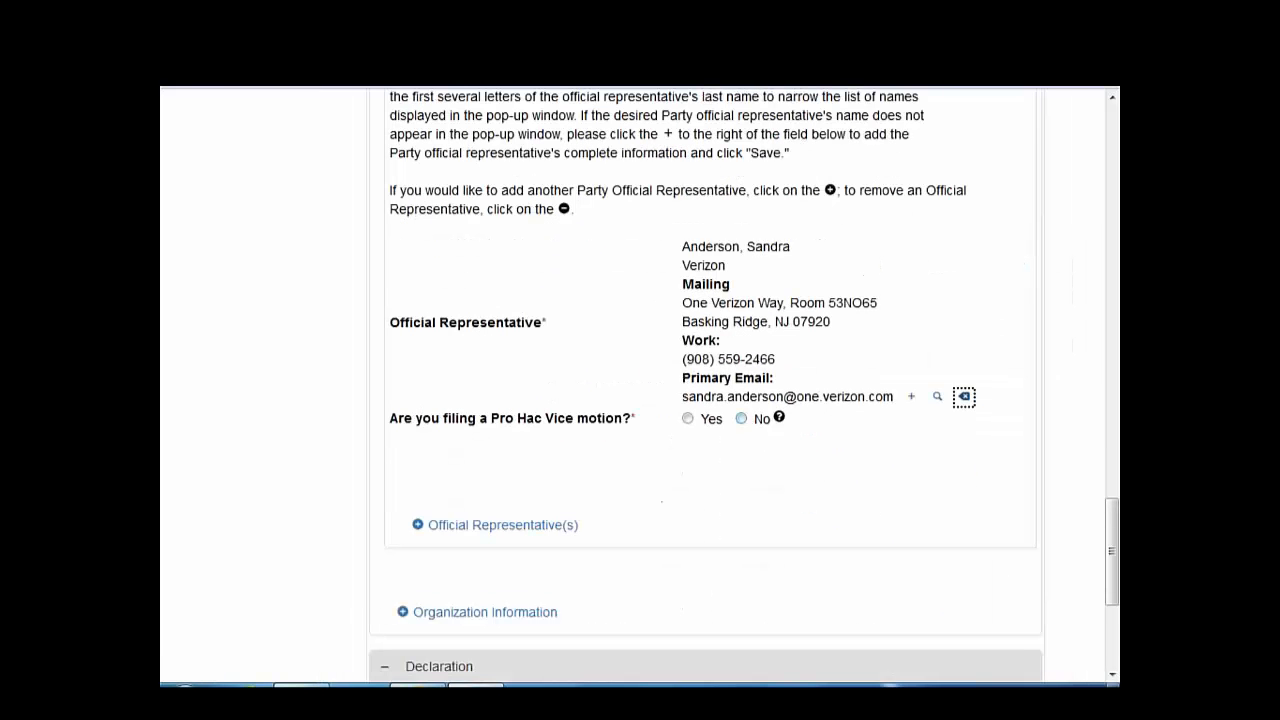
left_click(741, 419)
scroll(308, 525, "down", 1)
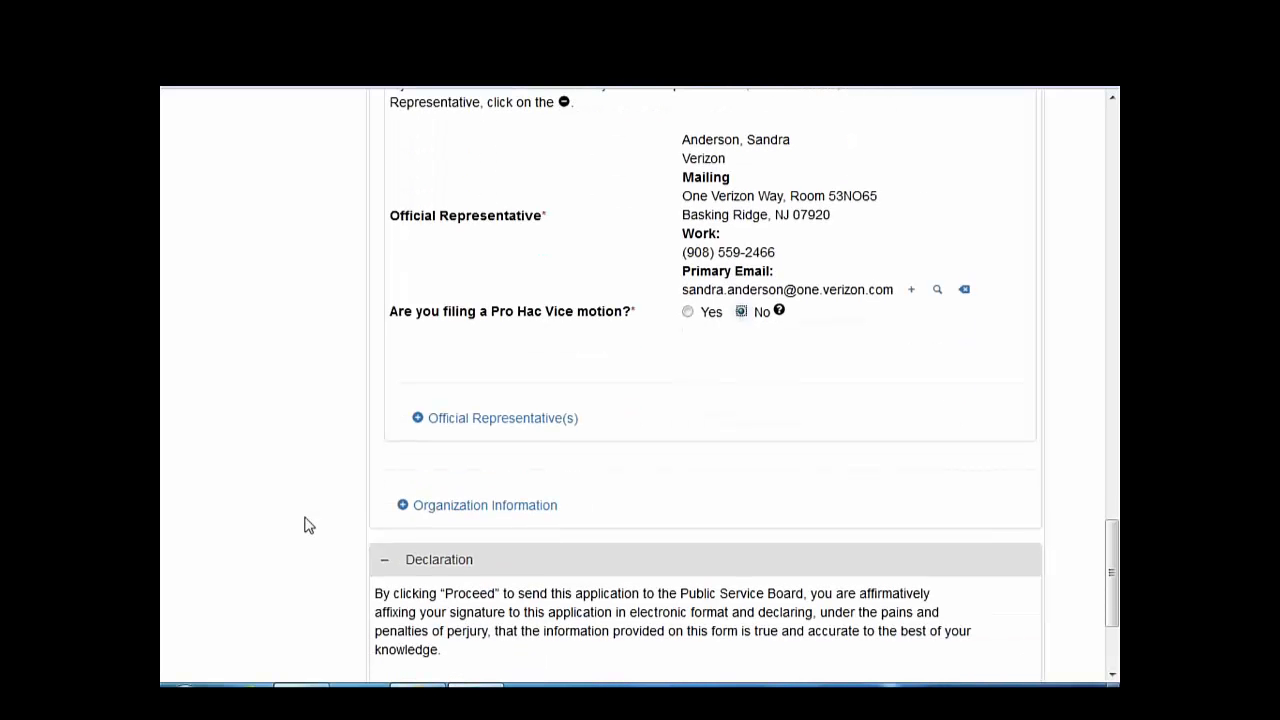
- Add a second representative from Sheehey Furlong & Behm via 'bouf', answering No to Pro Hac Vice
left_click(432, 428)
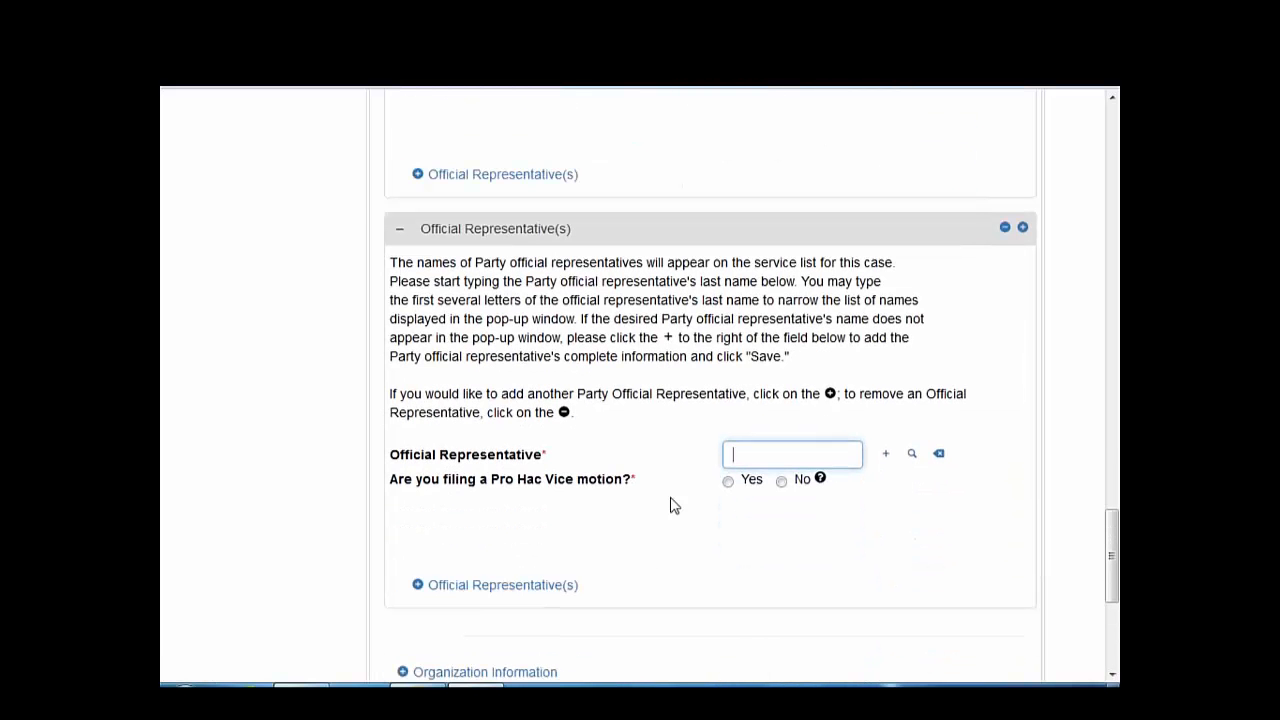
type("bouf")
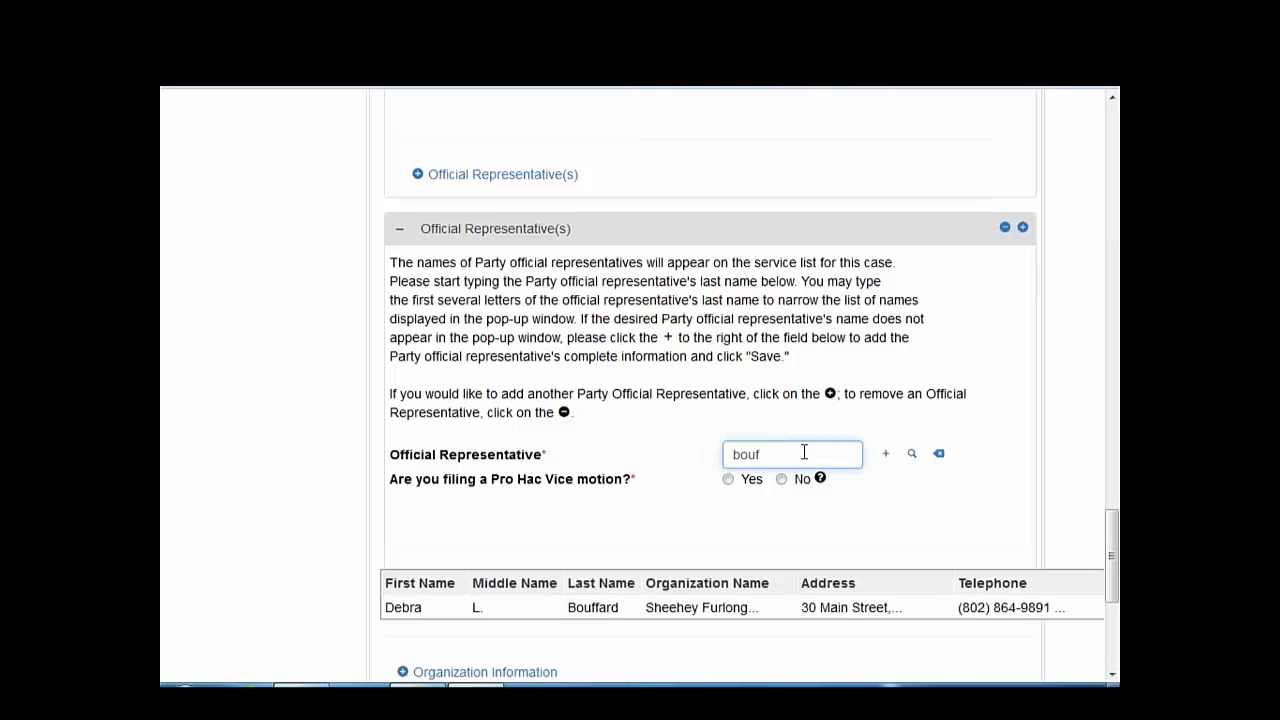
left_click(703, 612)
scroll(698, 614, "down", 1)
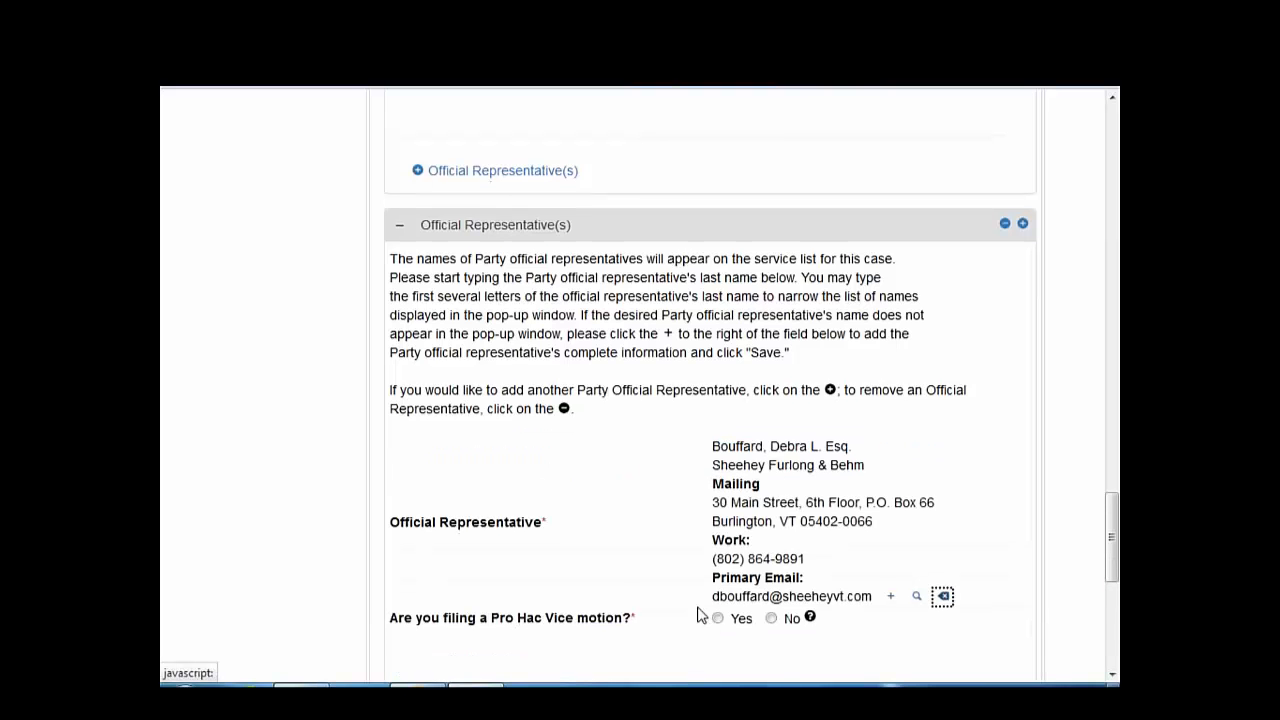
left_click(774, 515)
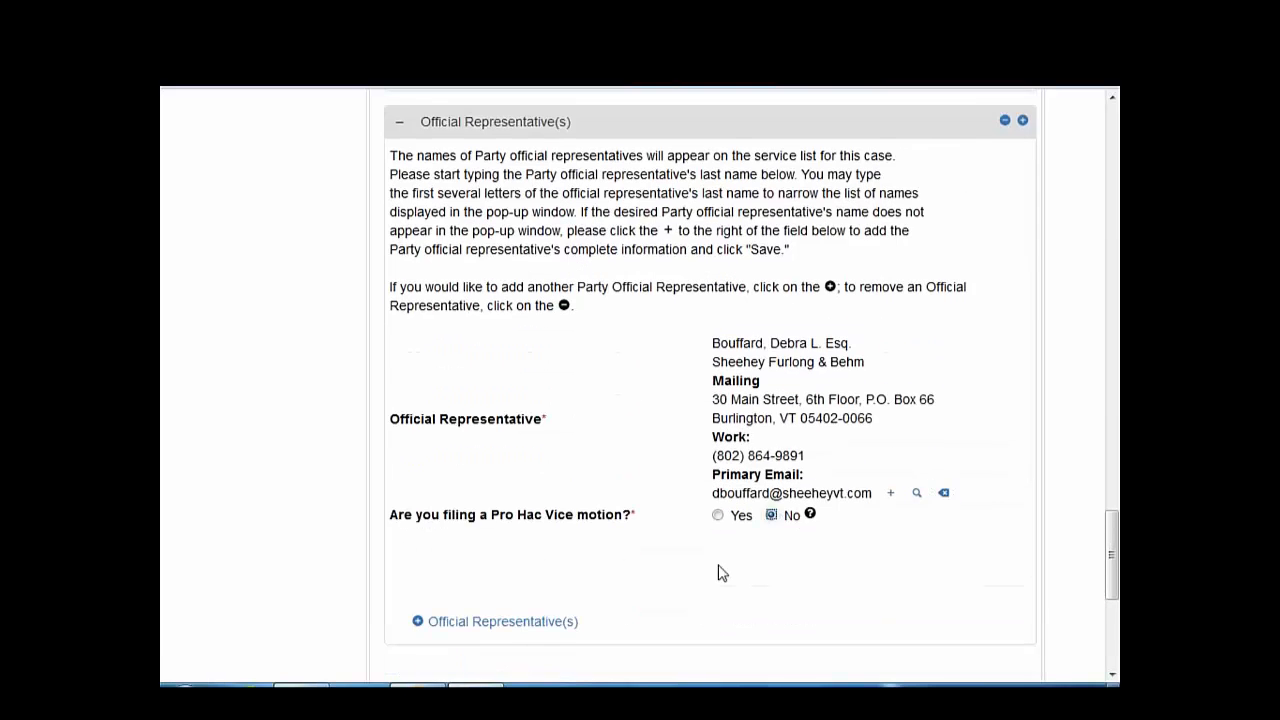
scroll(712, 585, "down", 3)
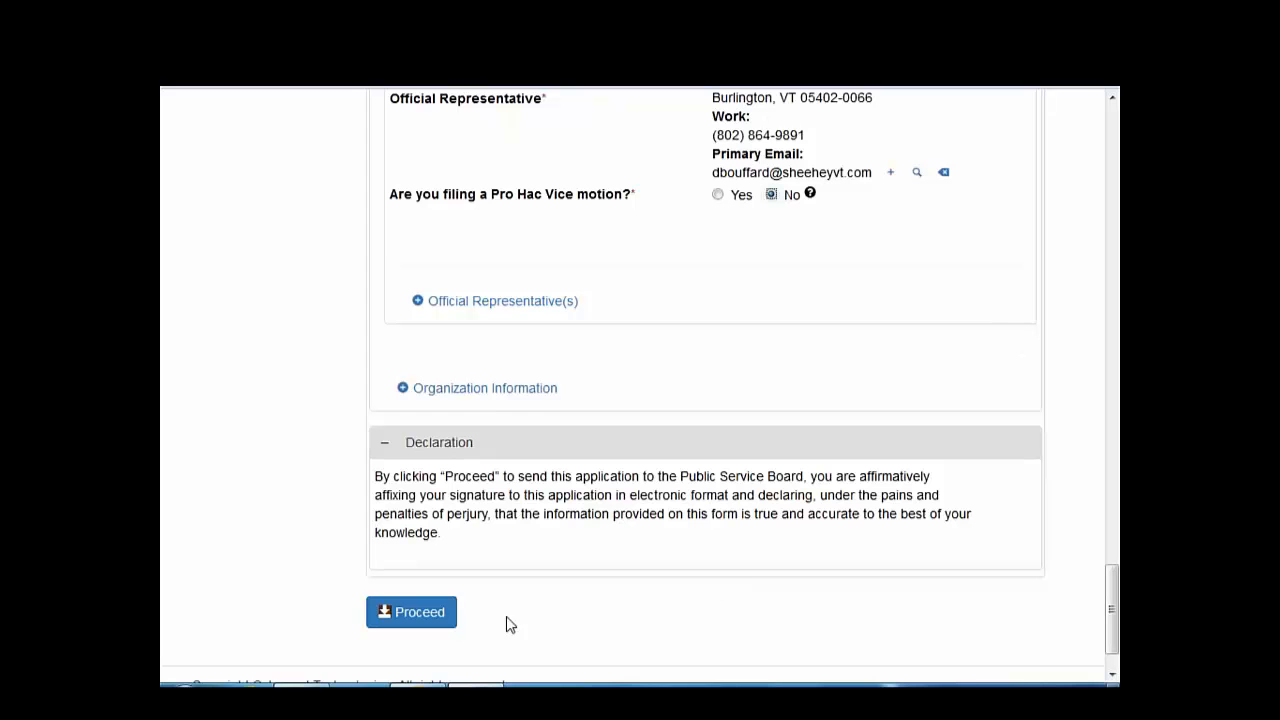
- Submit the Notice of Intervention, then search cases by the number 'AN'
left_click(428, 614)
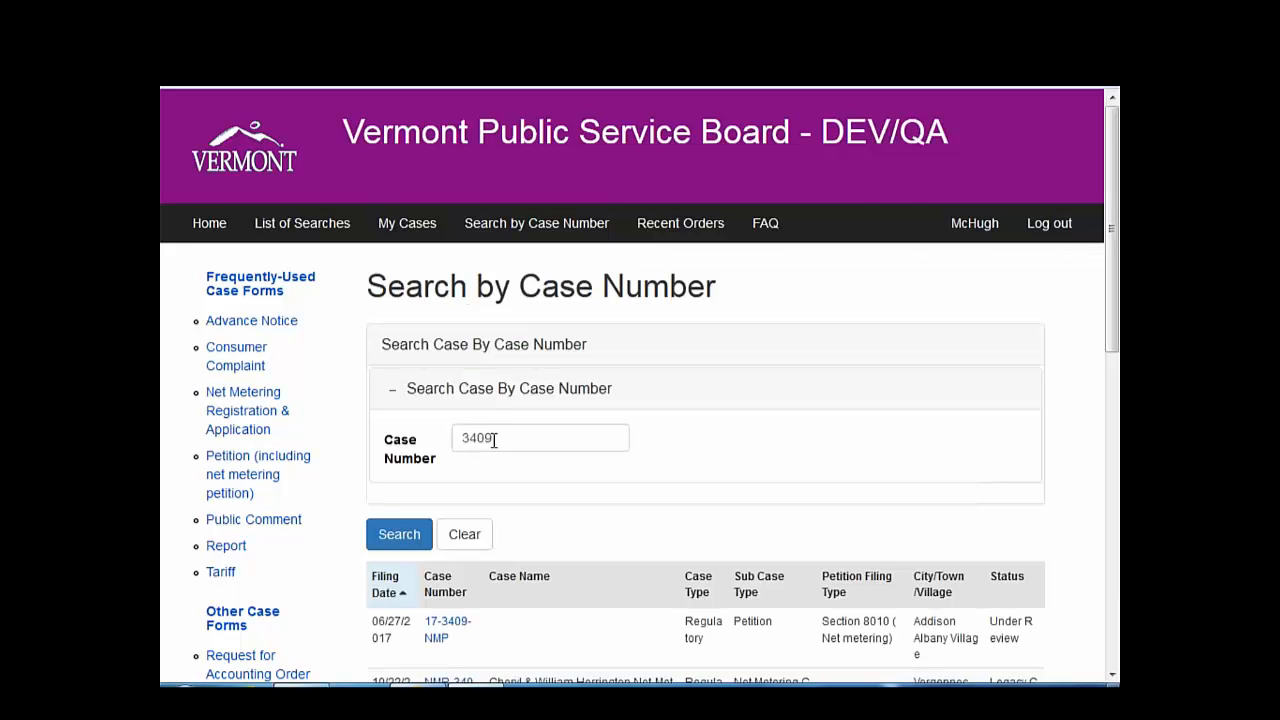
left_click_drag(494, 440, 455, 432)
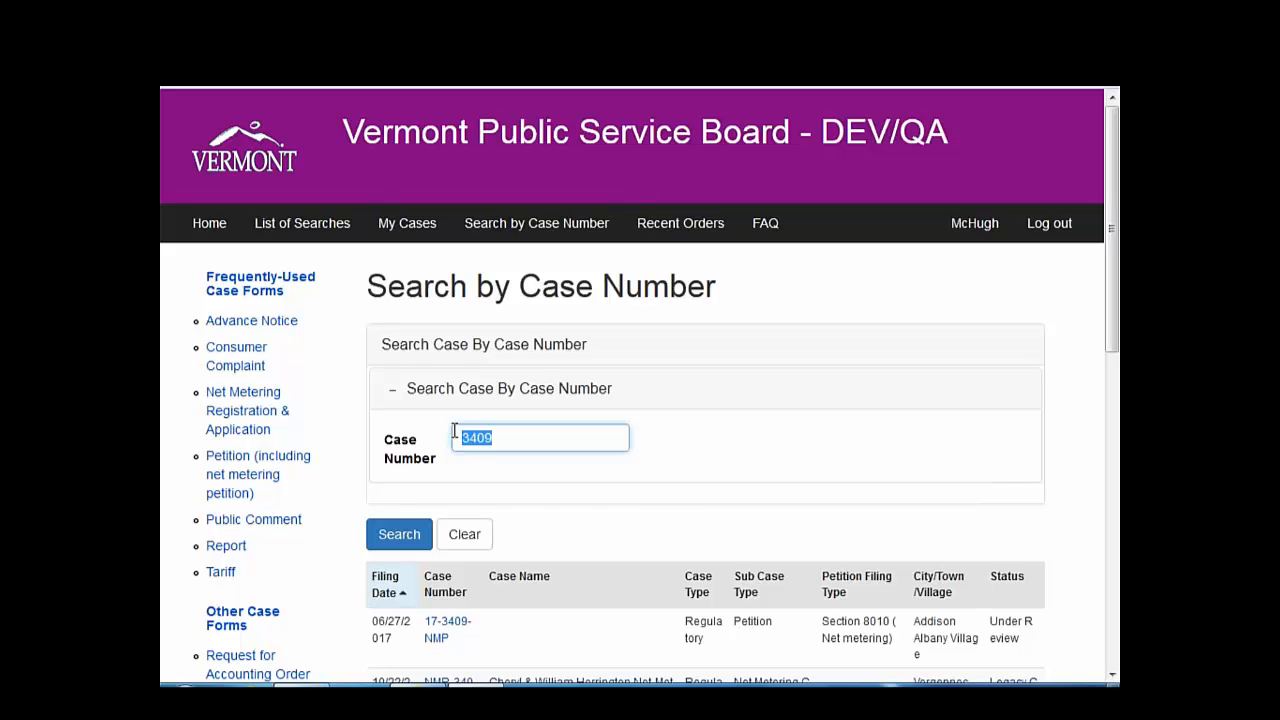
type("a")
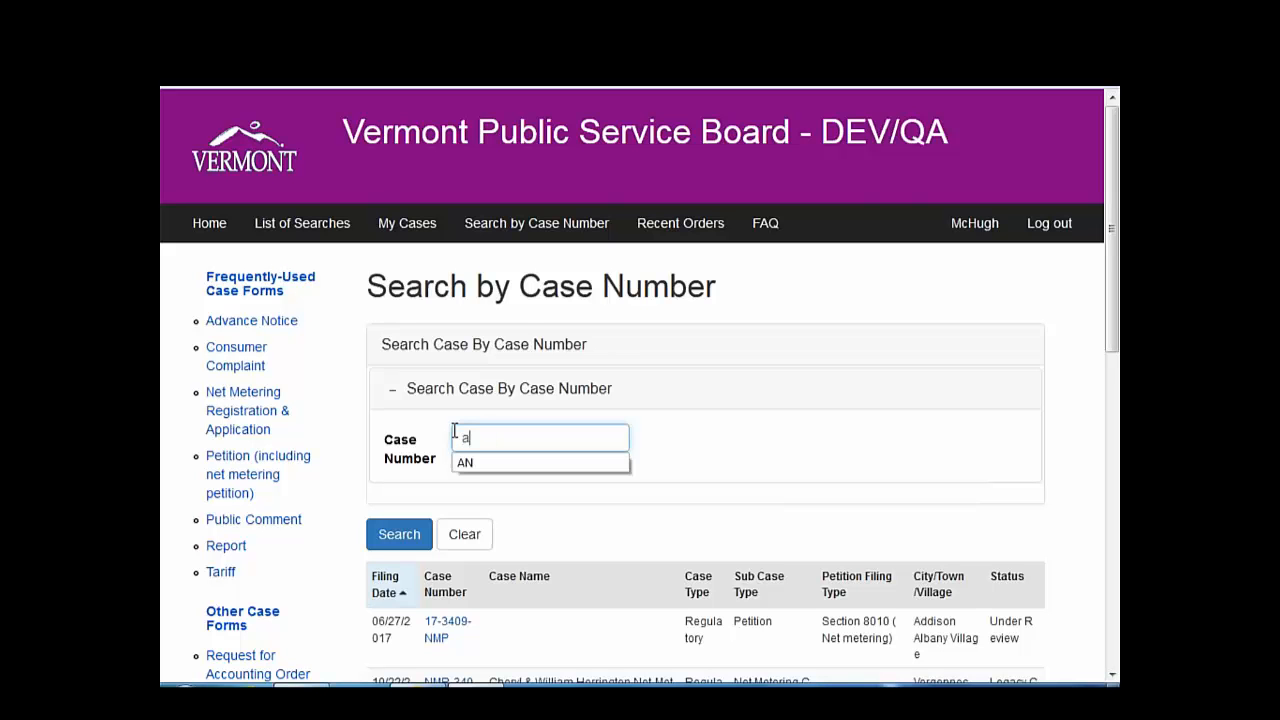
key("BackSpace")
type("AN")
key("Return")
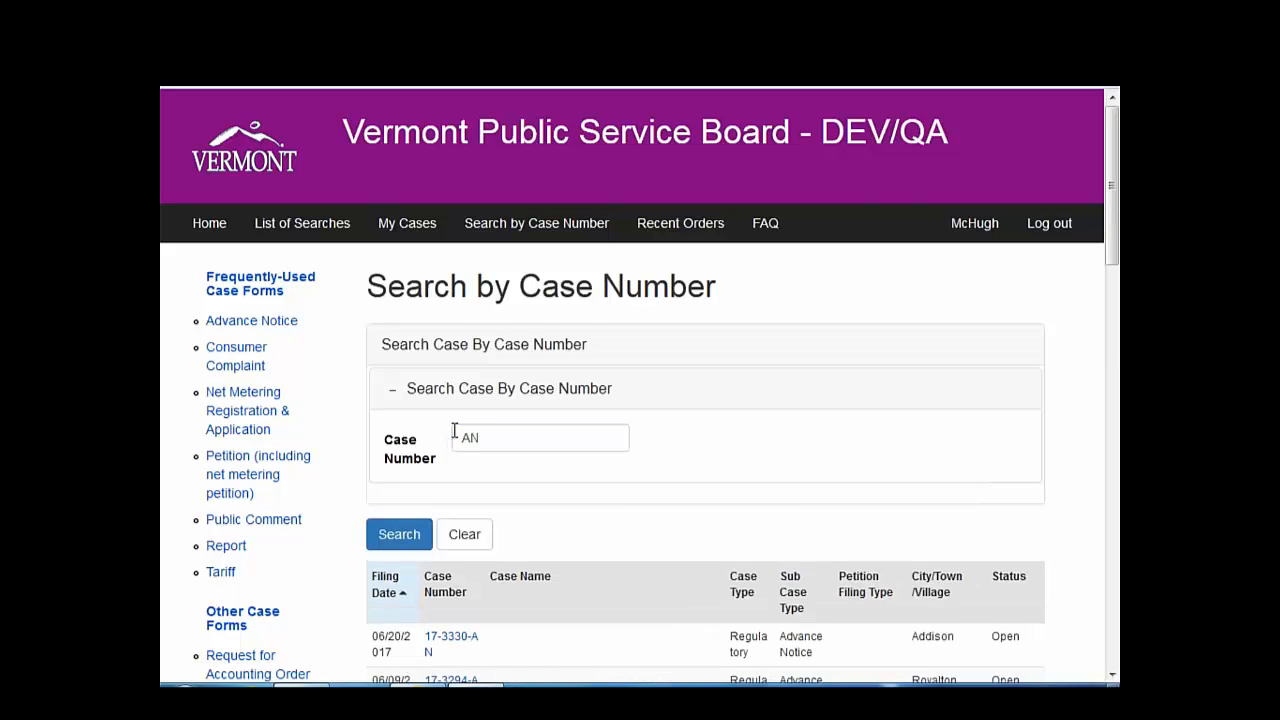
- Open case 17-3160-AN, the Verizon Wireless South Royalton advance notice, from the results
scroll(640, 400, "down", 2)
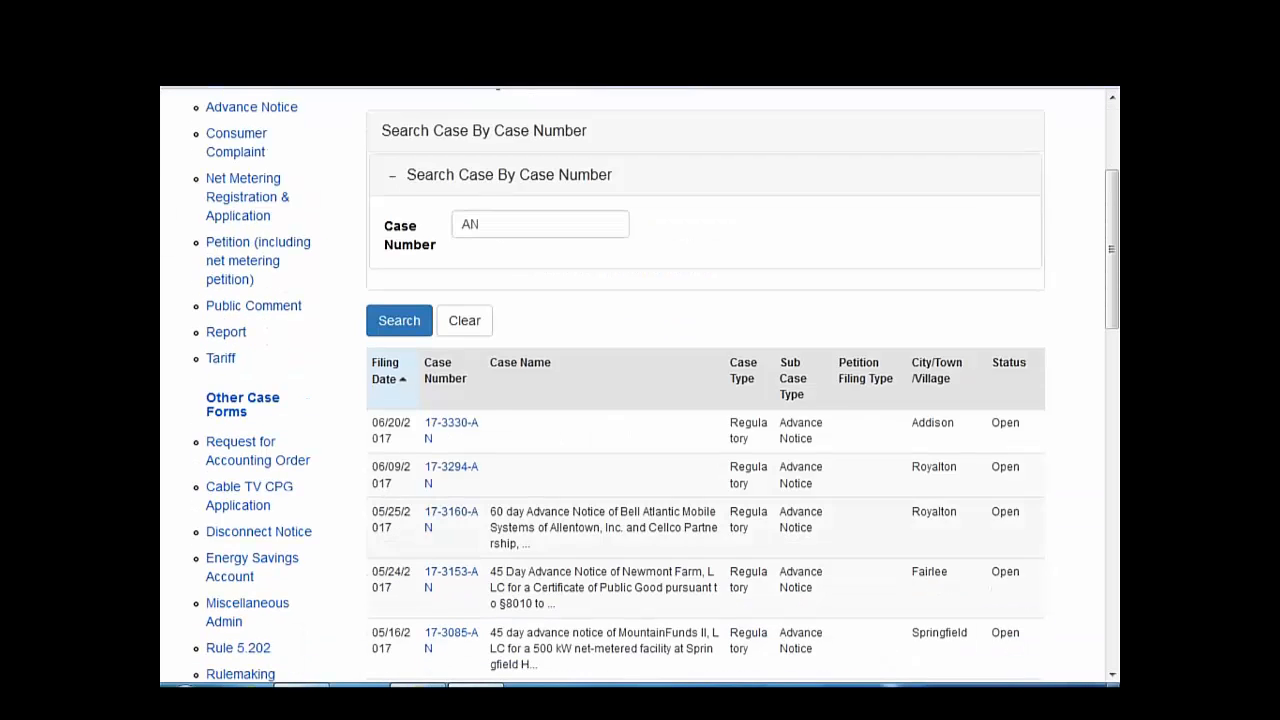
scroll(600, 486, "down", 1)
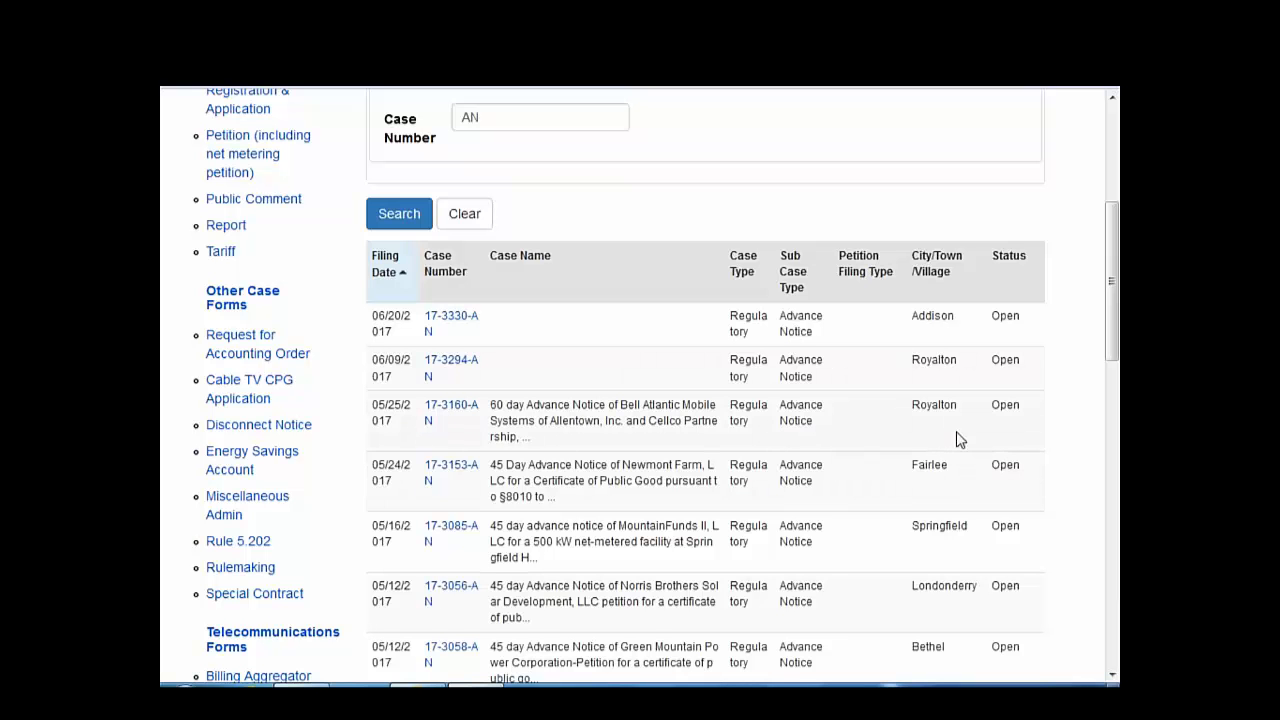
left_click(447, 410)
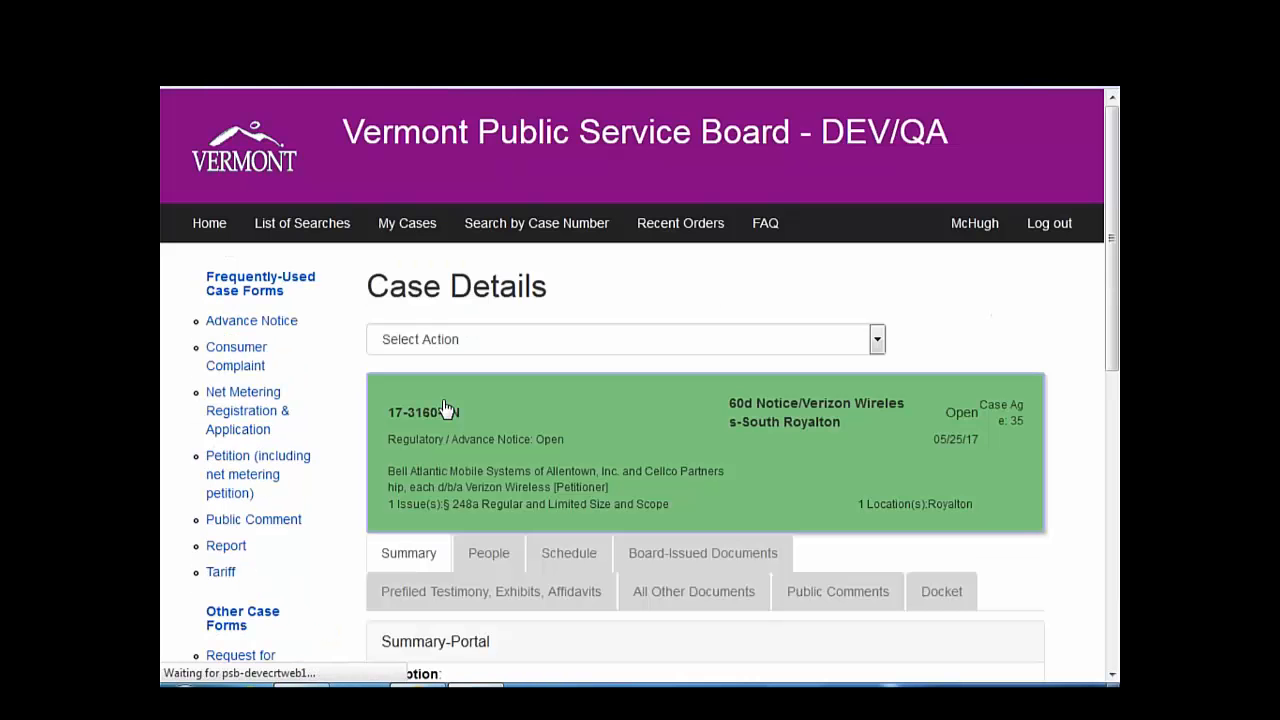
- Choose Add Public Comment from the Select Action list for case 17-3160-AN and scroll through the form
left_click(877, 340)
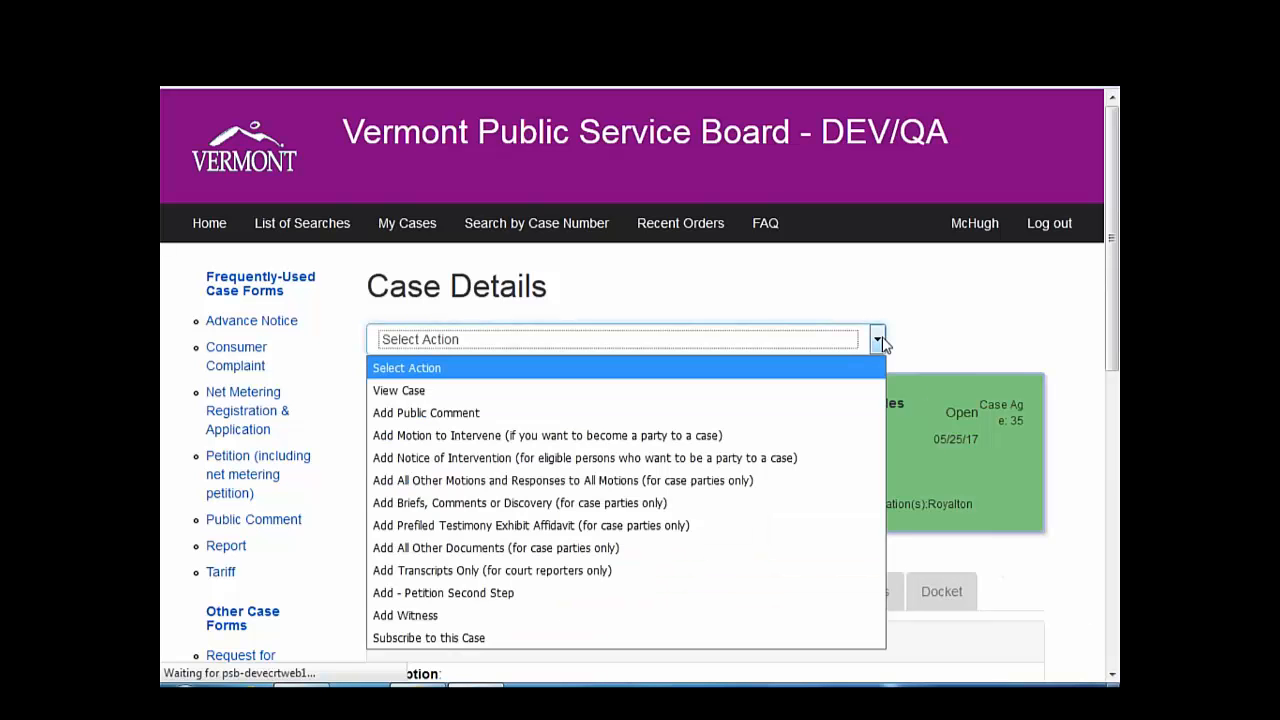
left_click(819, 412)
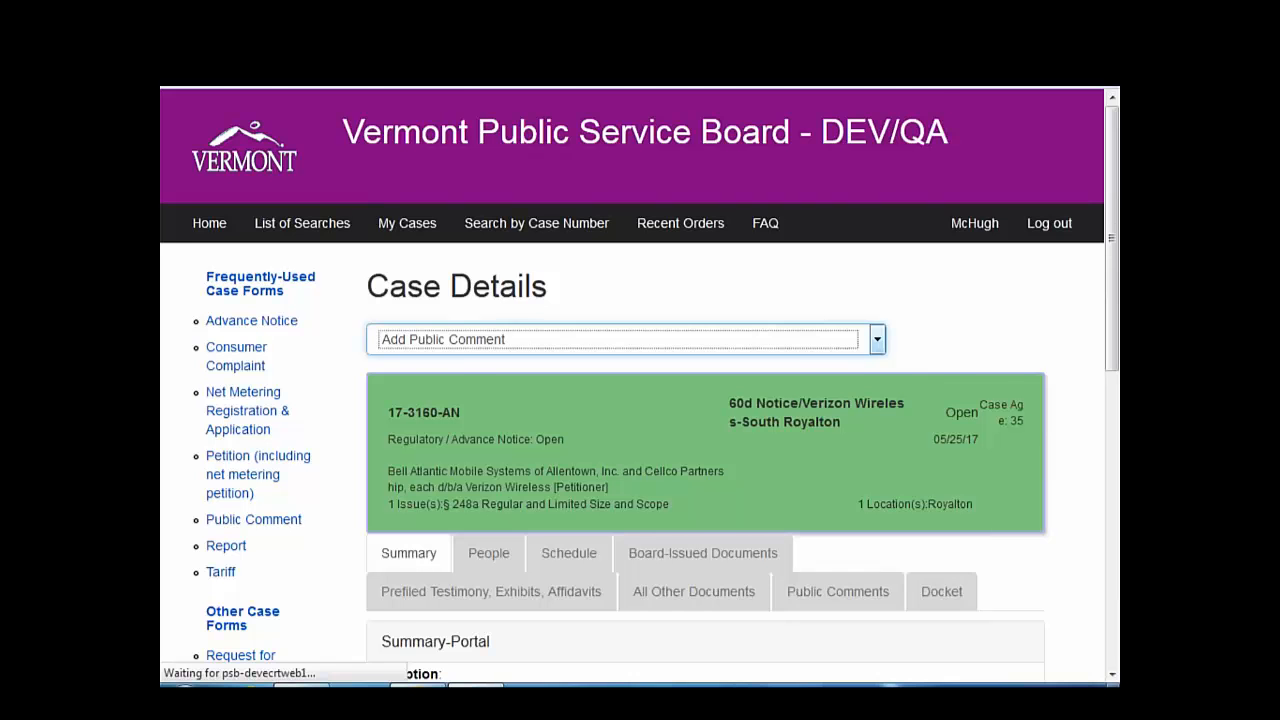
scroll(726, 486, "down", 2)
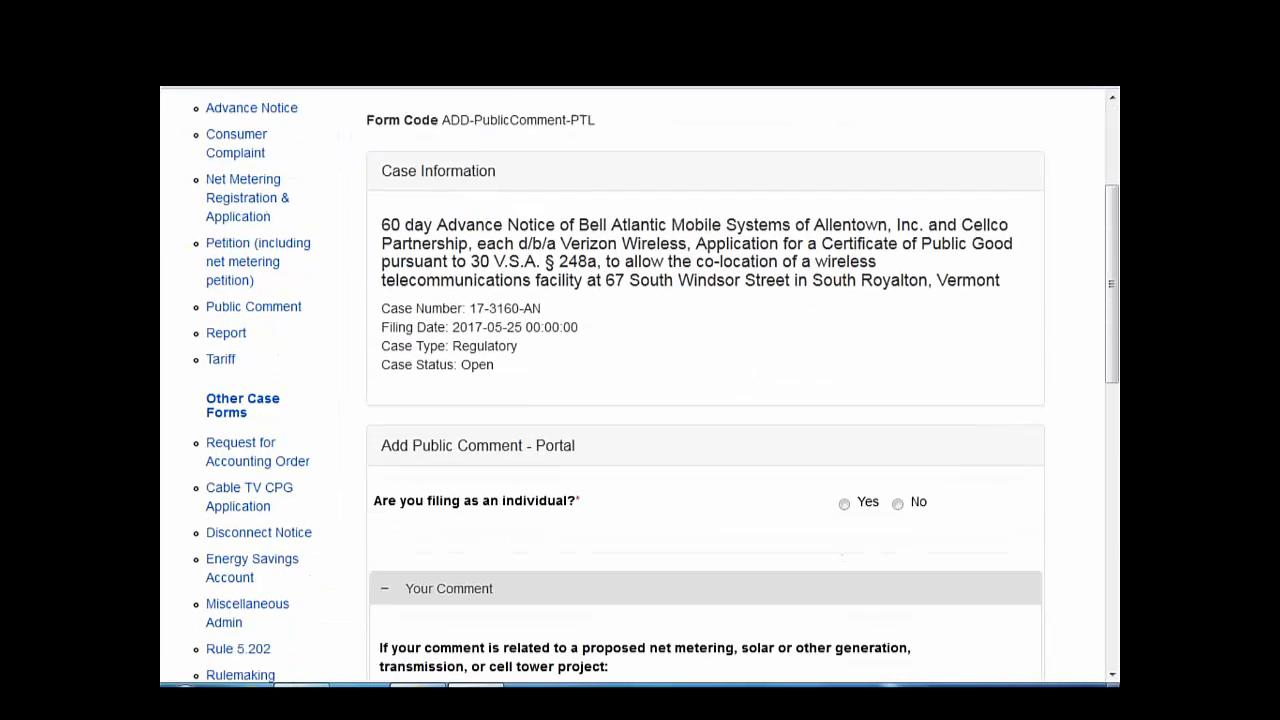
scroll(705, 400, "down", 3)
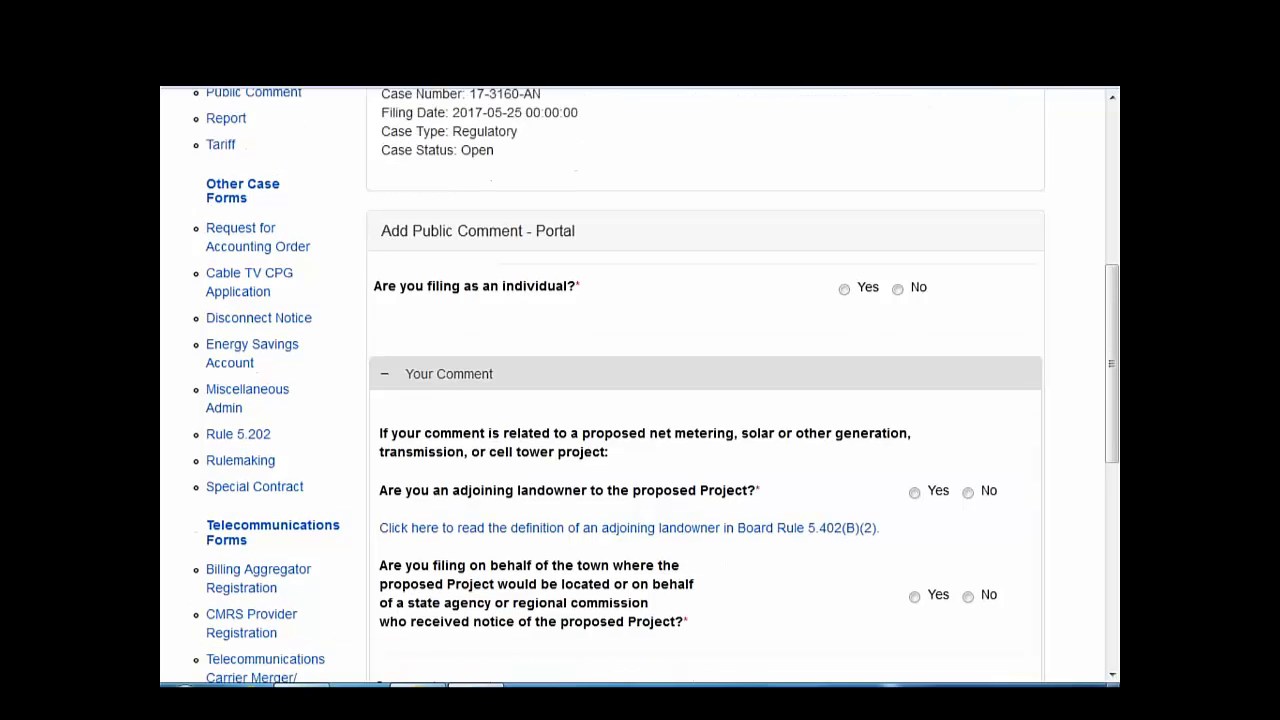
scroll(811, 350, "down", 1)
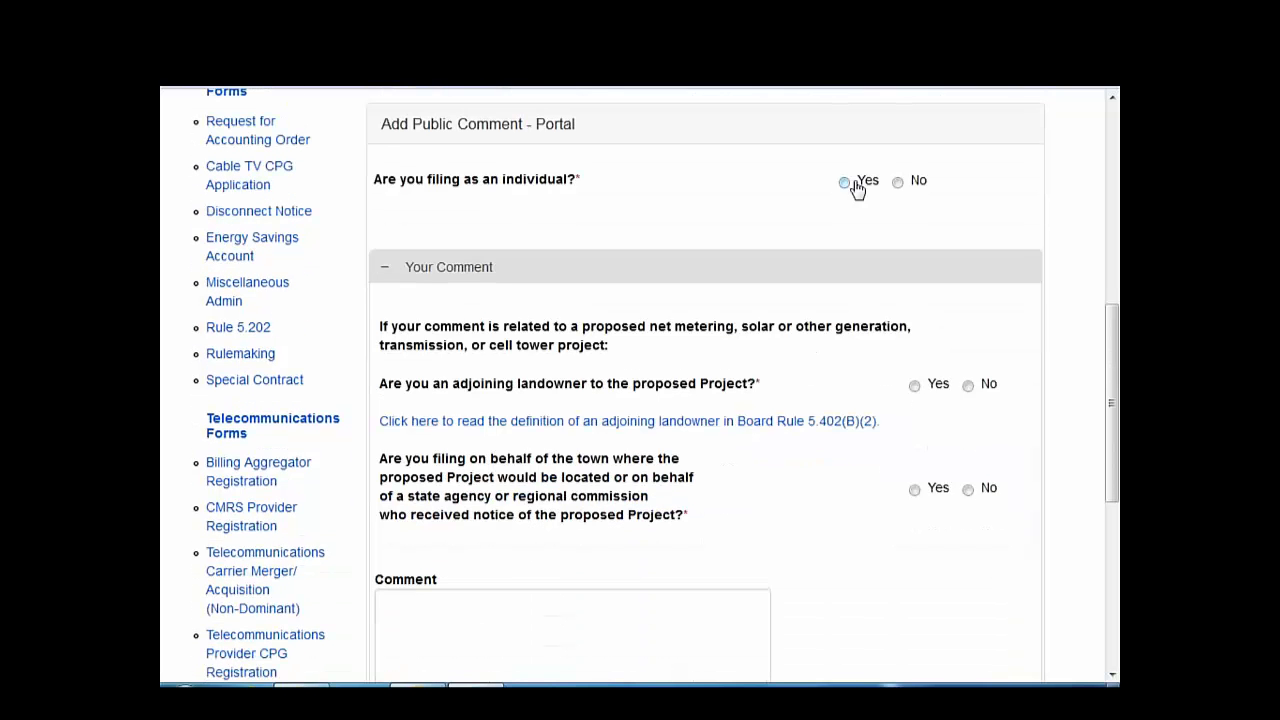
- Mark the comment as filed by an individual and enter the commenter's last name, first name and city
left_click(844, 181)
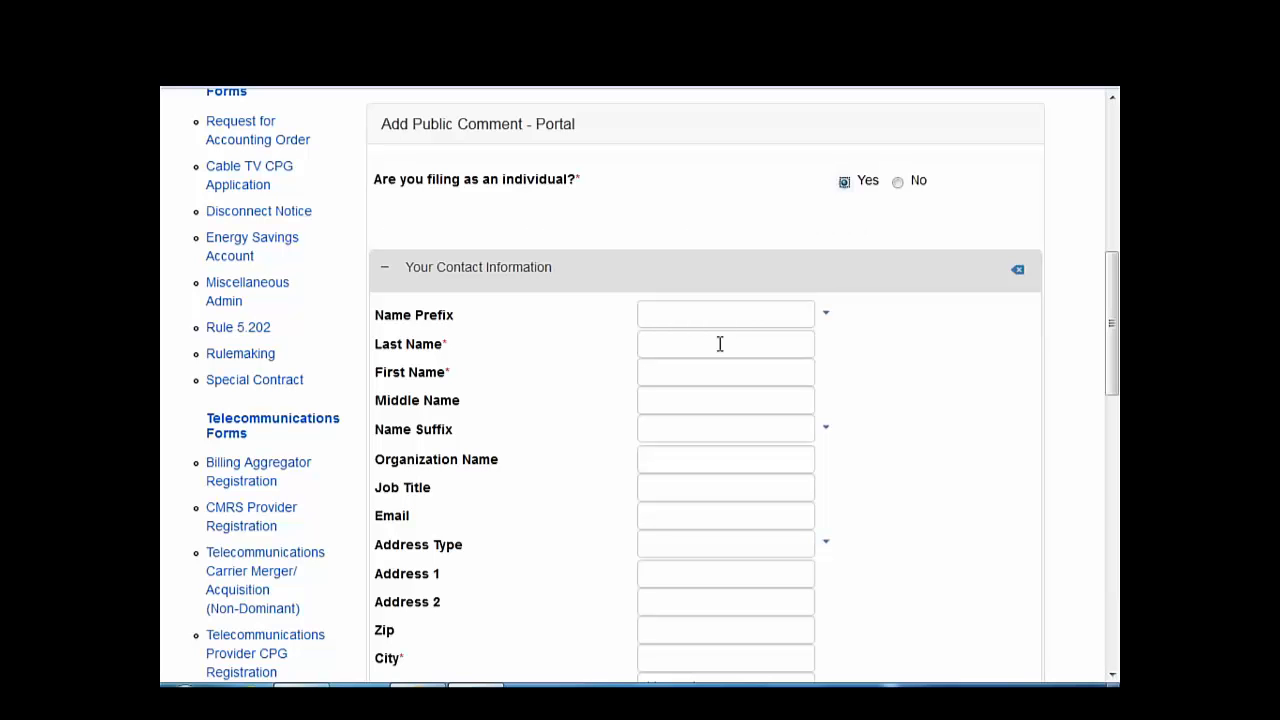
left_click(667, 349)
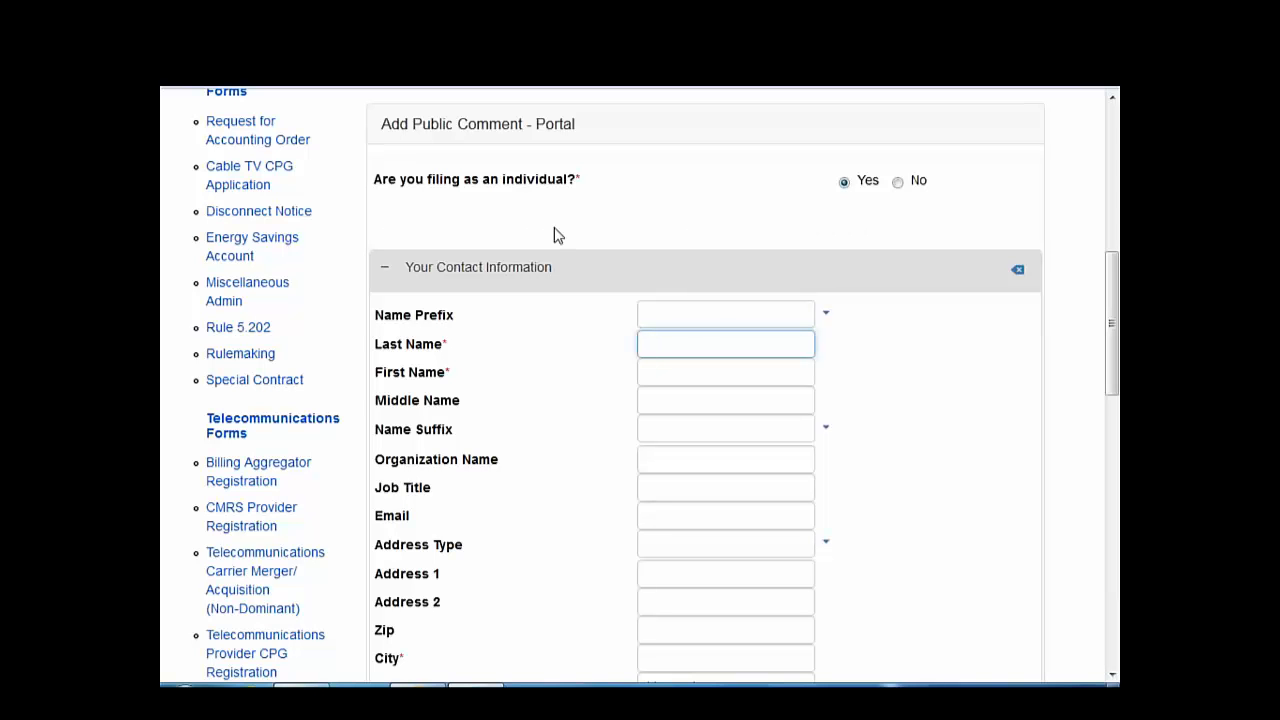
type("Hoosier")
key("Tab")
type("Indiana")
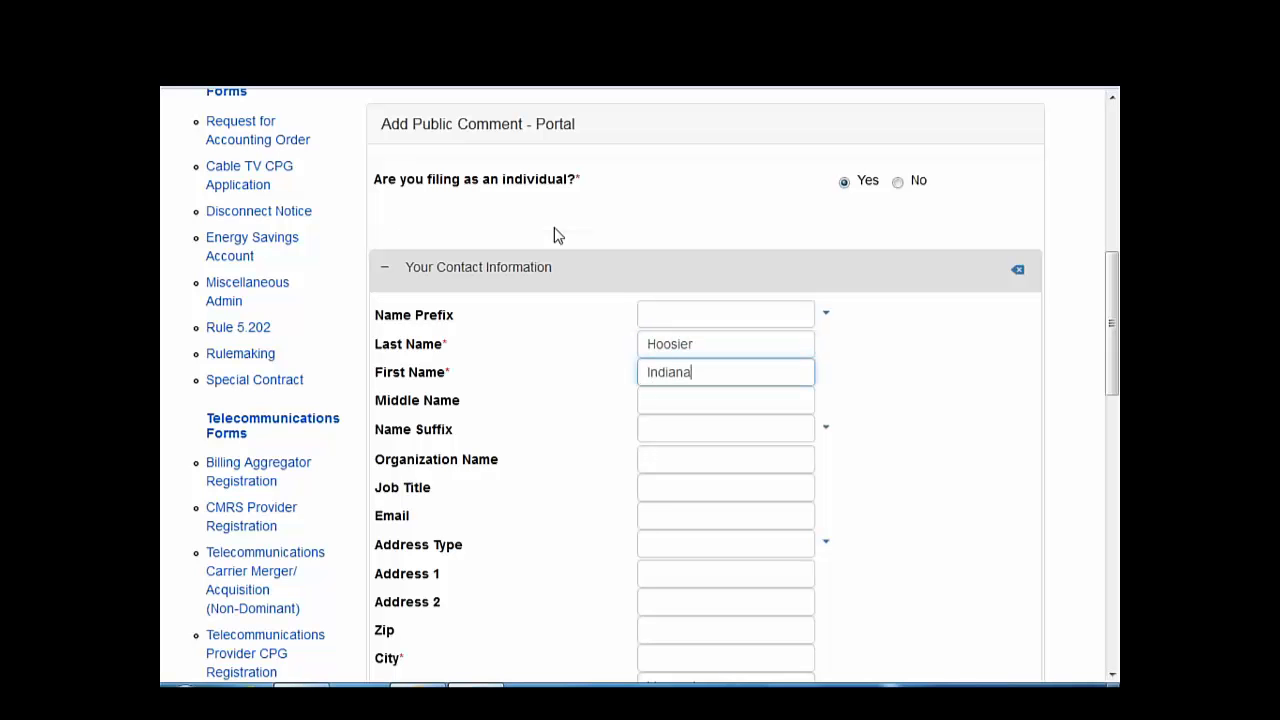
scroll(574, 326, "down", 3)
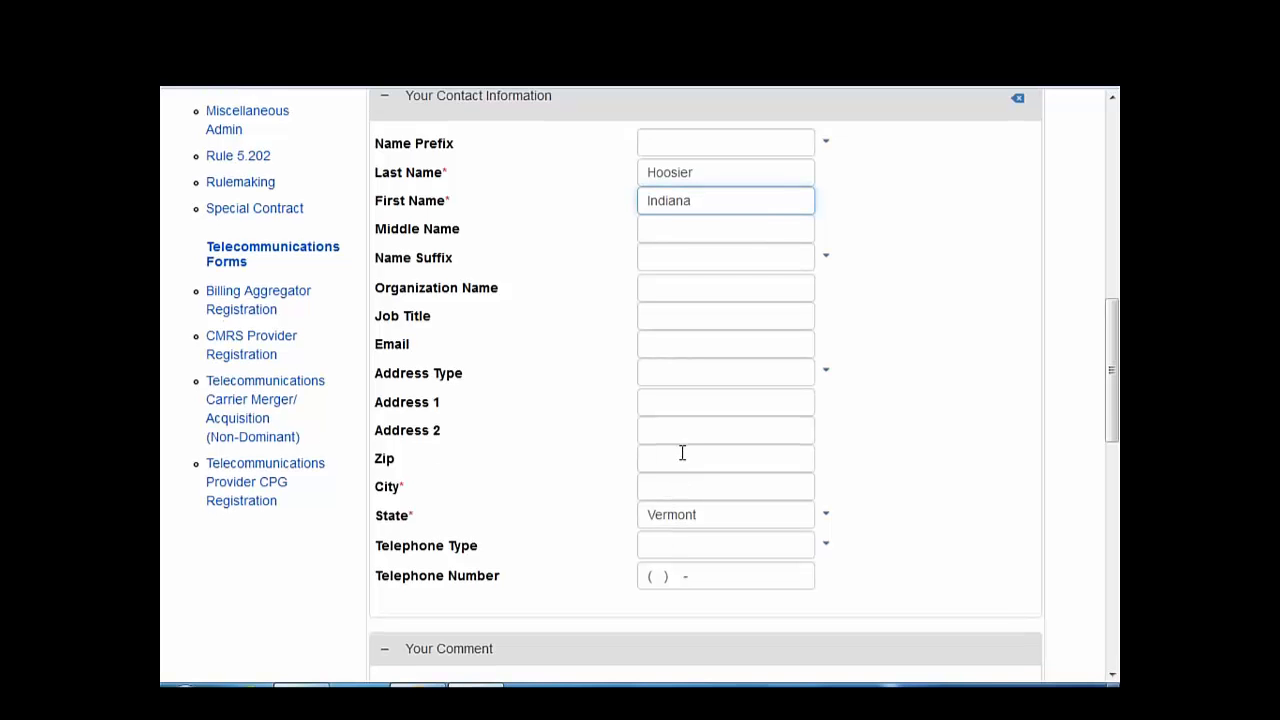
left_click(674, 485)
type("Ri")
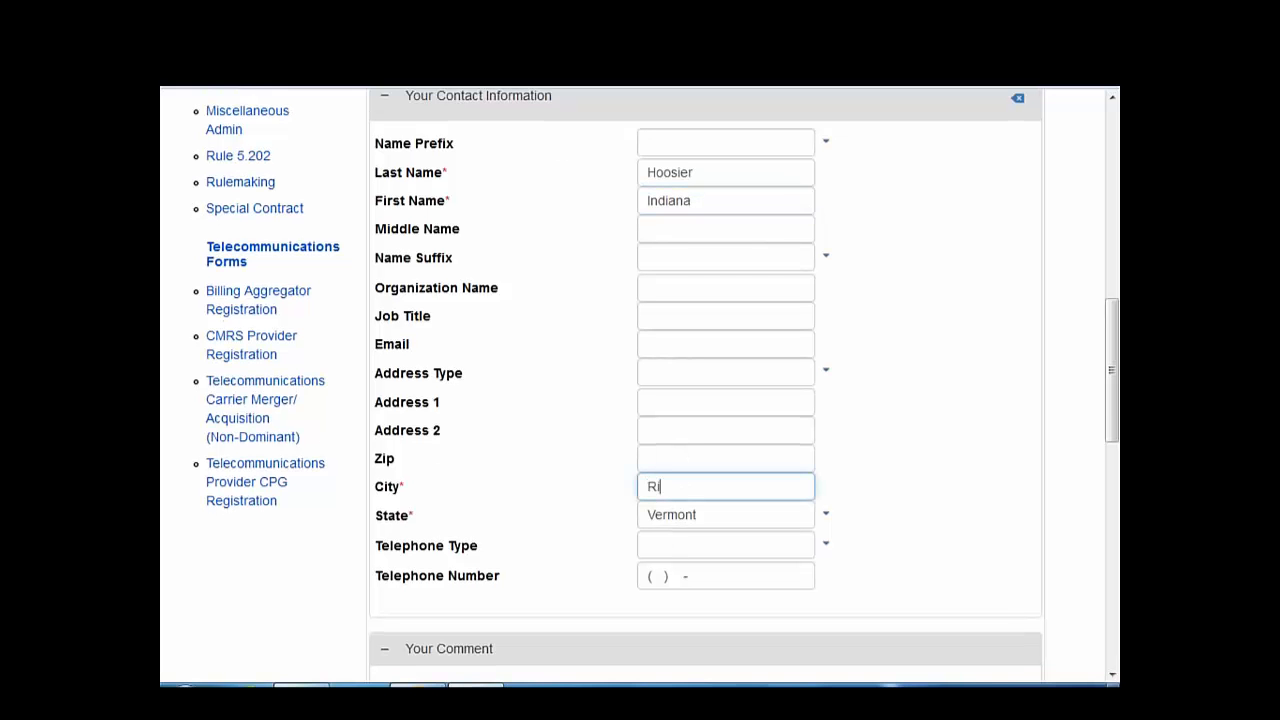
type("chmond")
left_click(689, 543)
scroll(689, 543, "down", 1)
- Answer Yes to being an adjoining landowner and No to filing for a town or agency
scroll(689, 543, "down", 1)
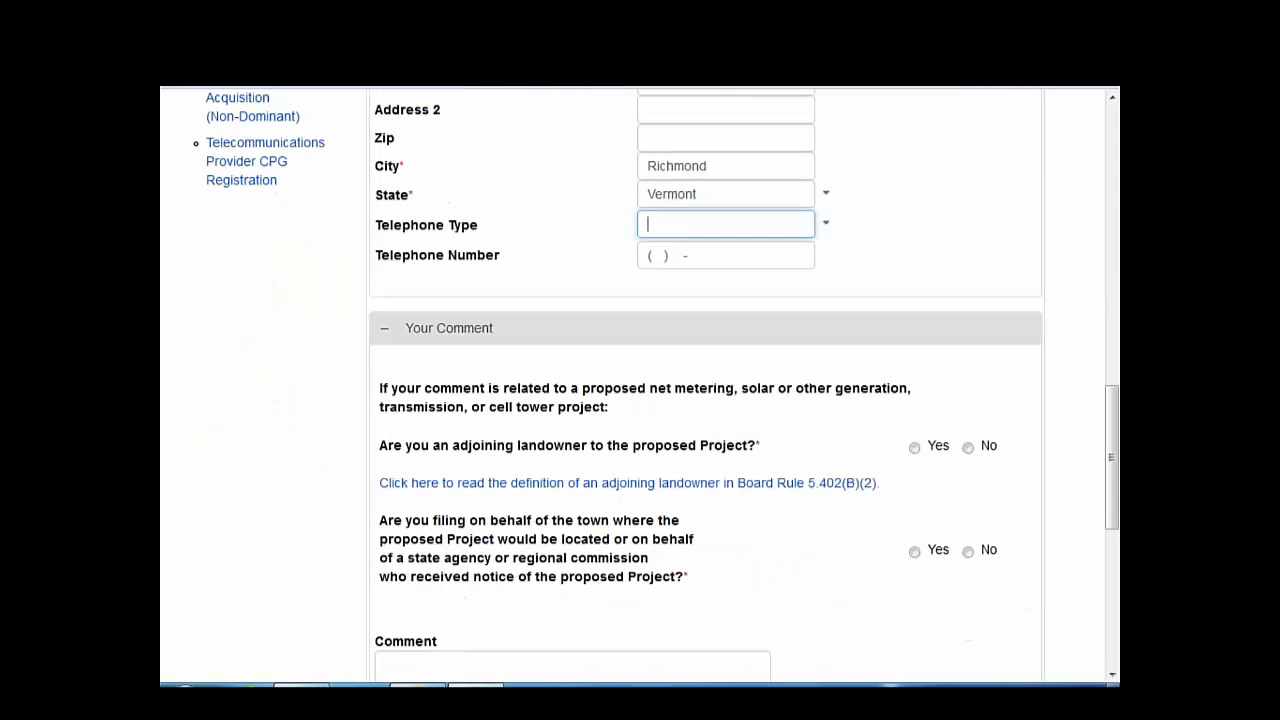
left_click(914, 447)
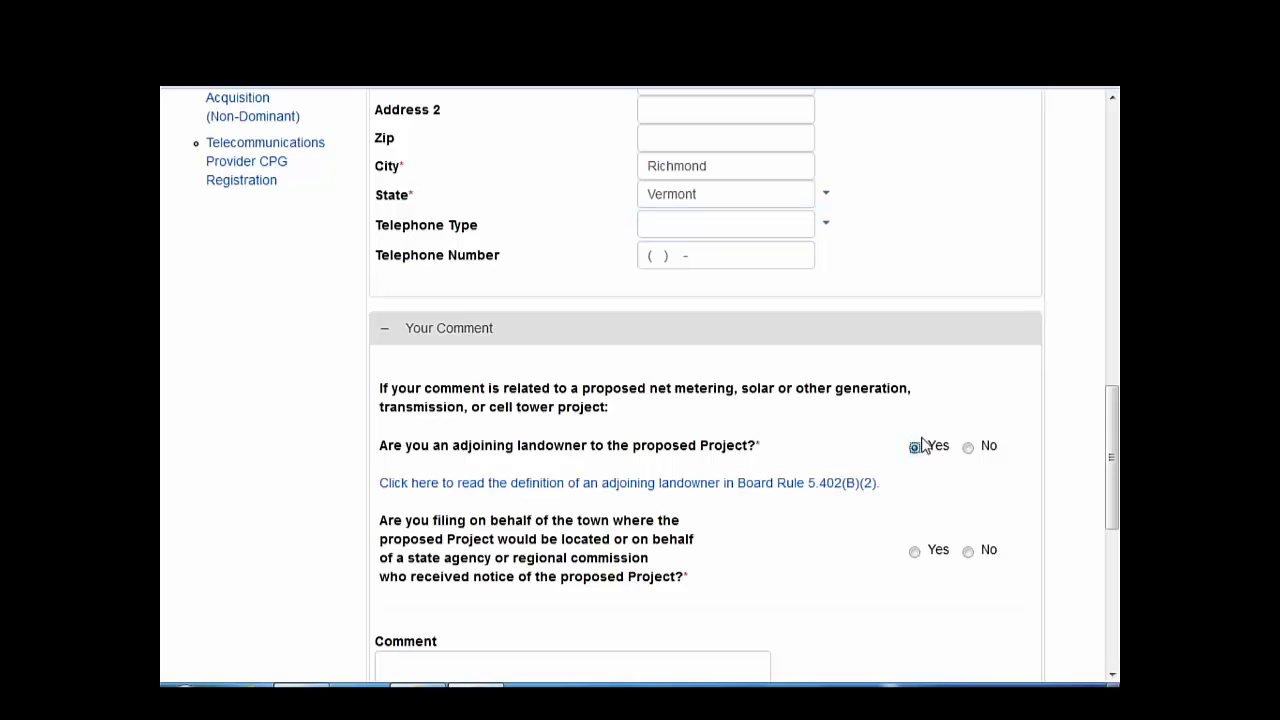
scroll(838, 565, "down", 1)
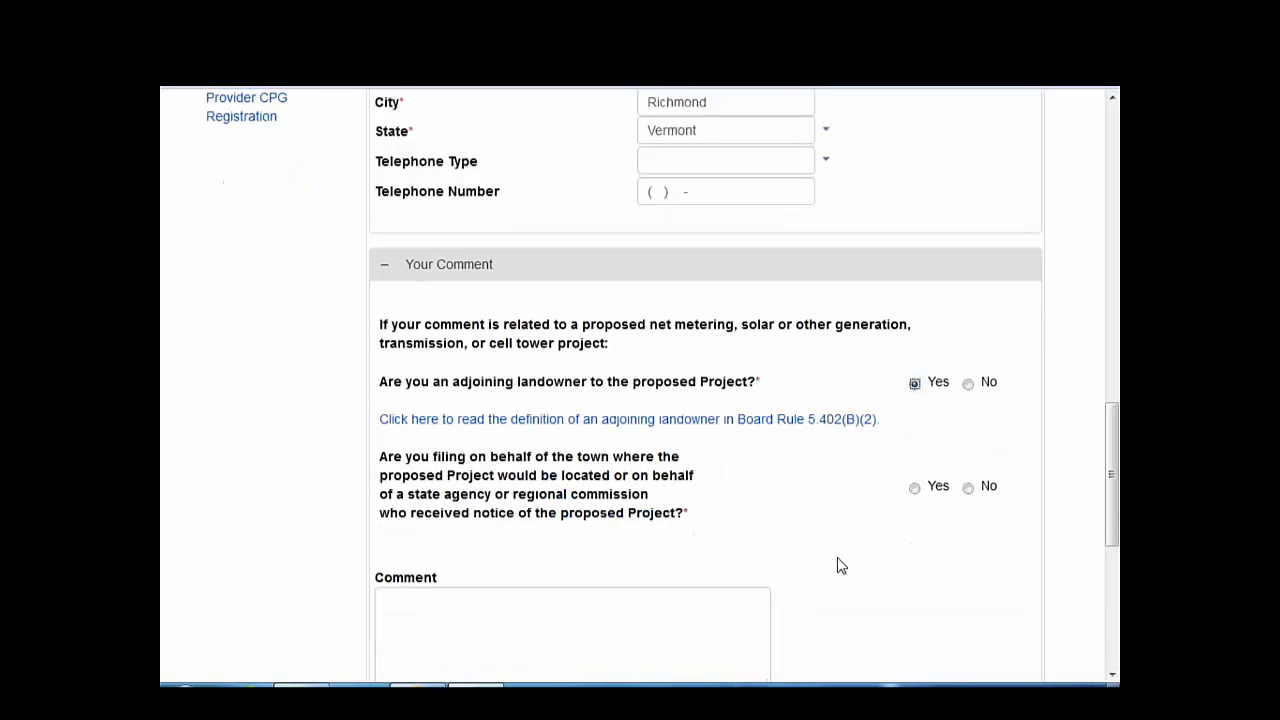
left_click(967, 444)
scroll(878, 560, "down", 2)
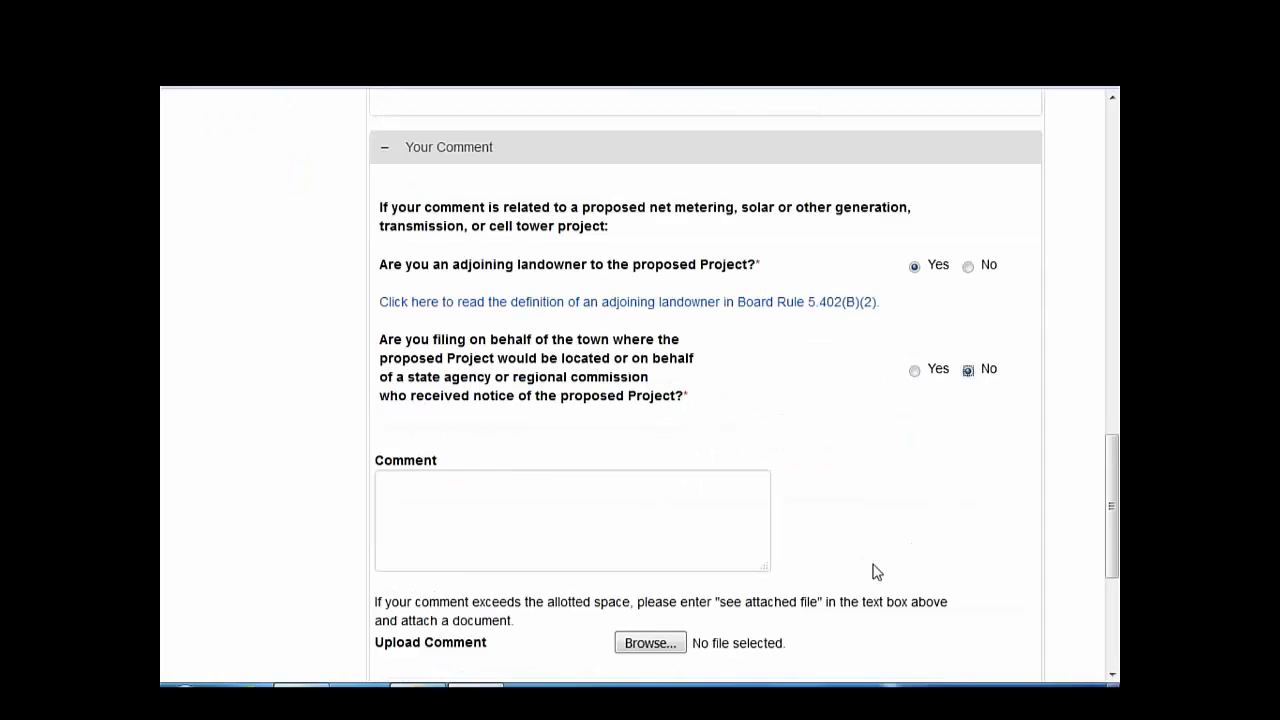
- Enter the comment 'See attached', attach Document1.pdf, and submit the public comment
left_click(562, 360)
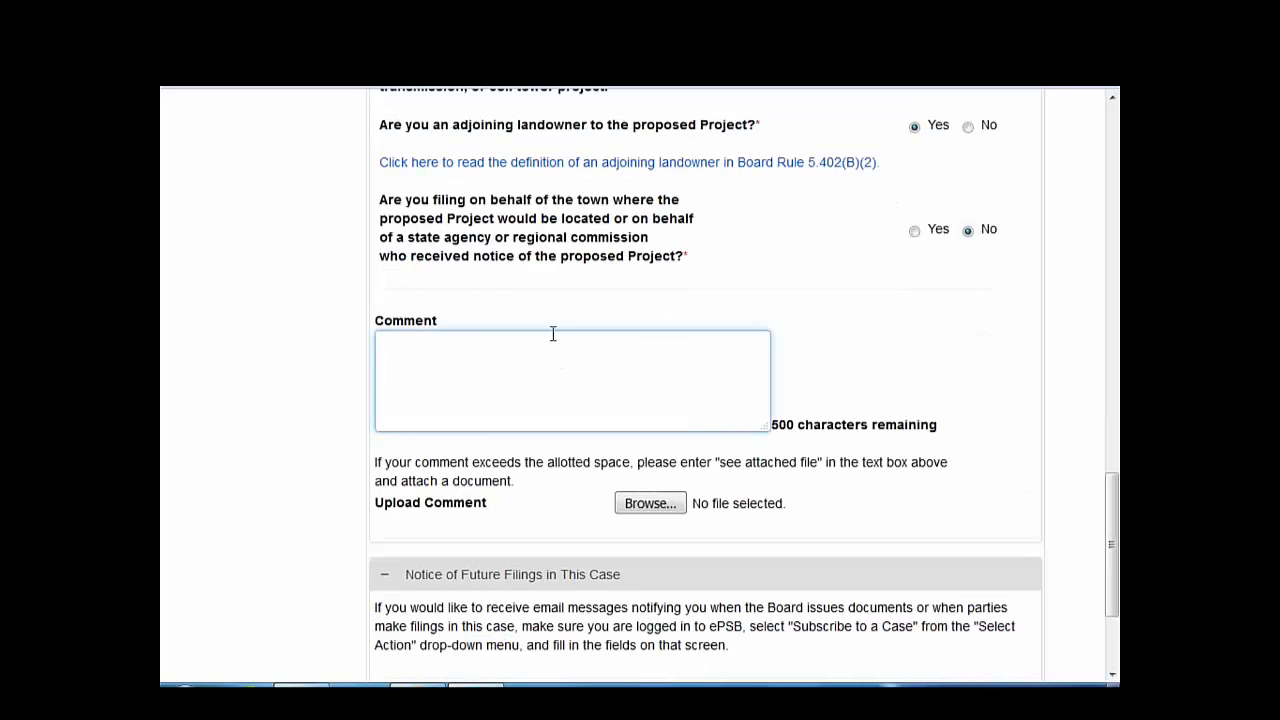
type("See attached")
left_click(658, 505)
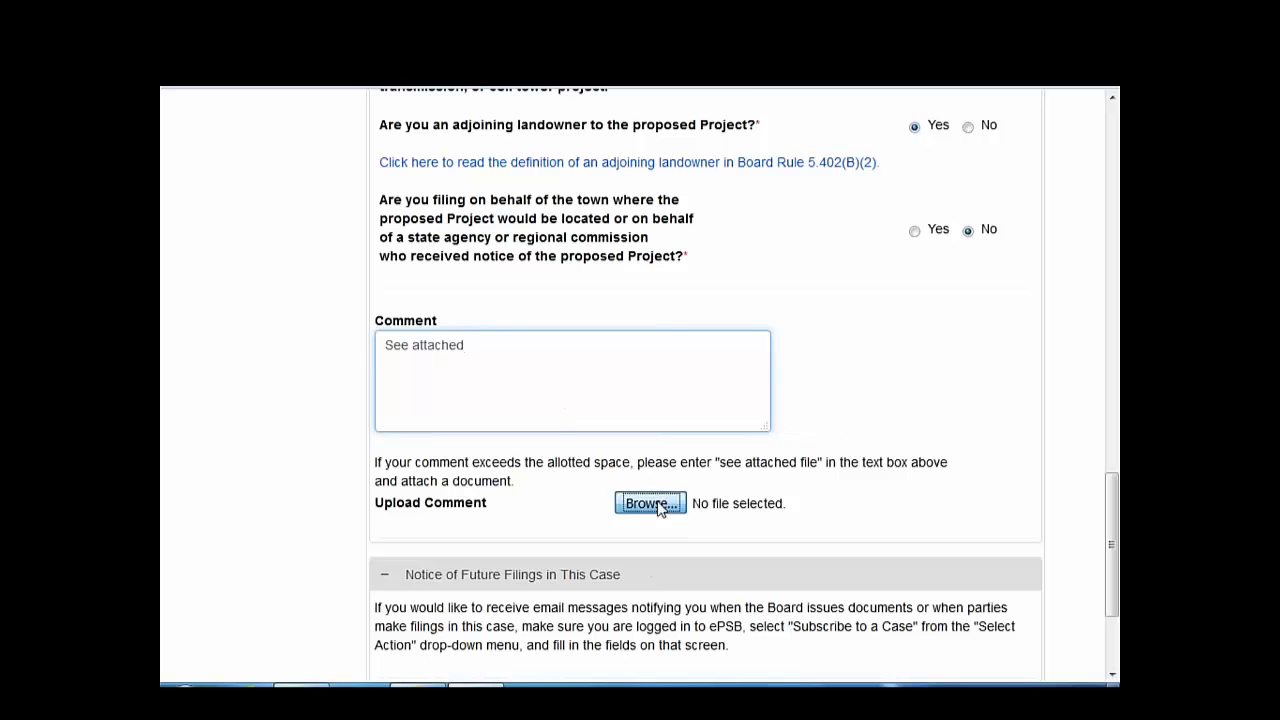
double_click(421, 127)
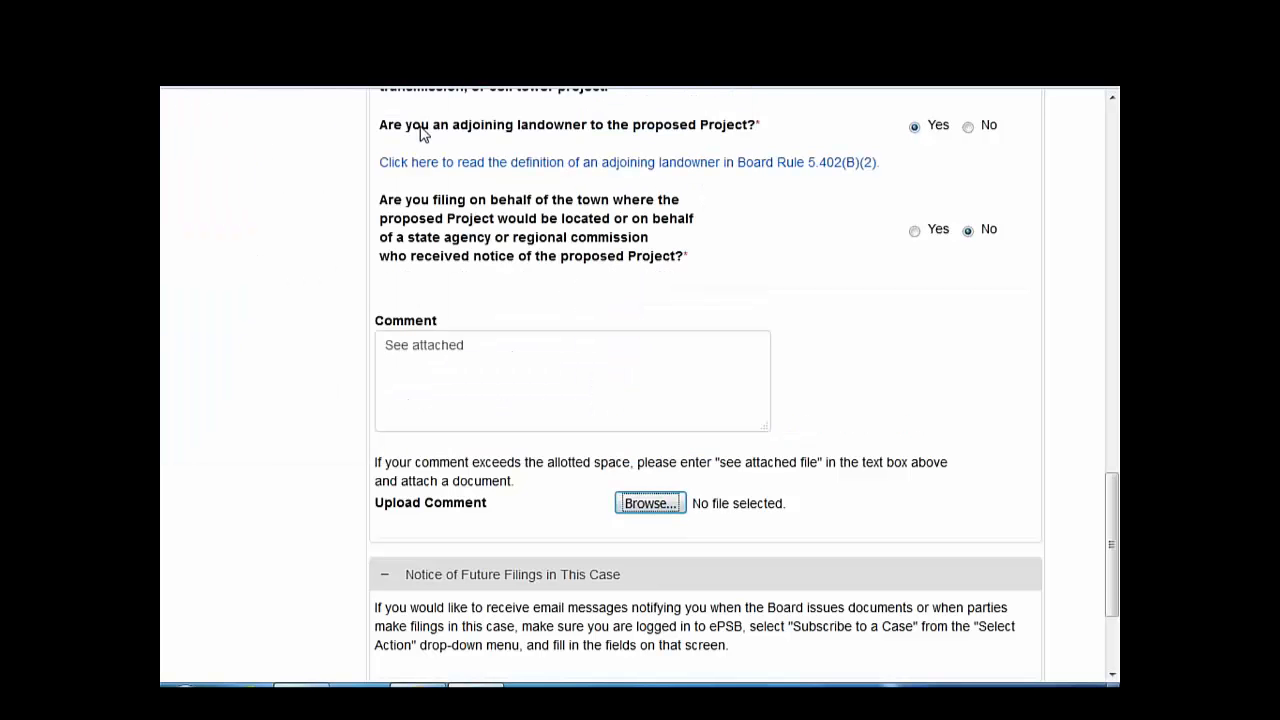
scroll(460, 540, "down", 3)
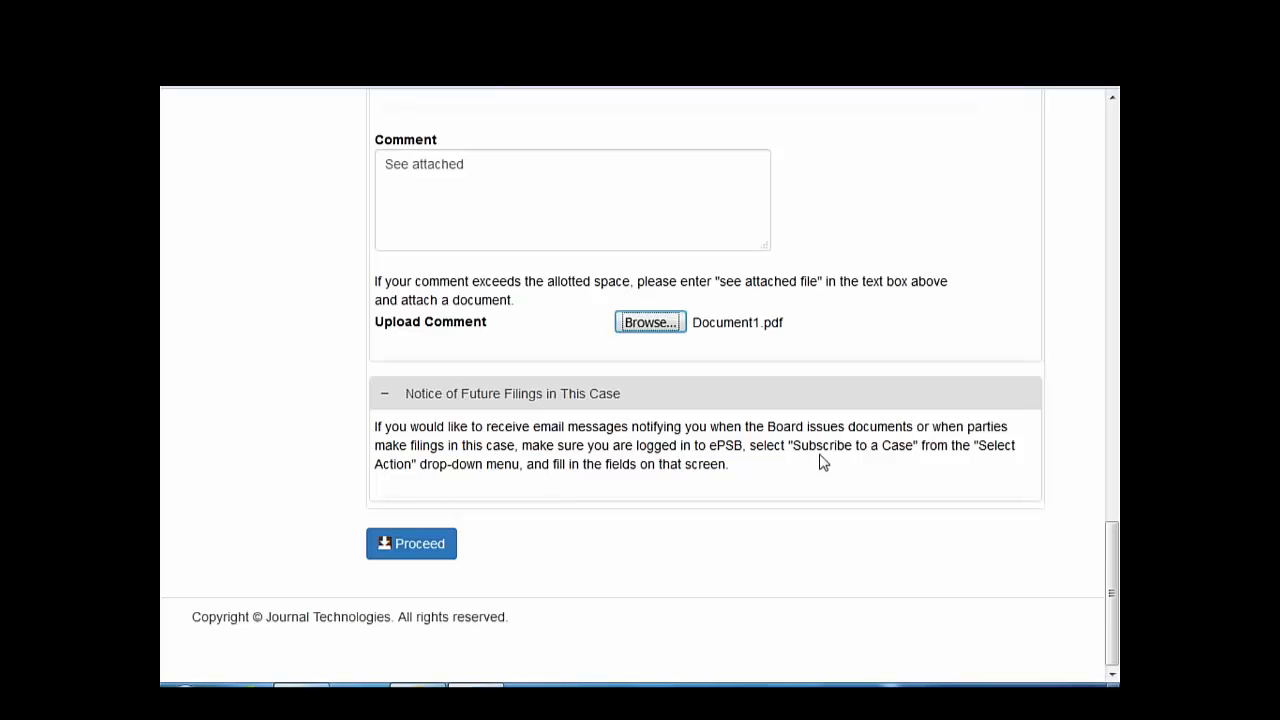
left_click(412, 550)
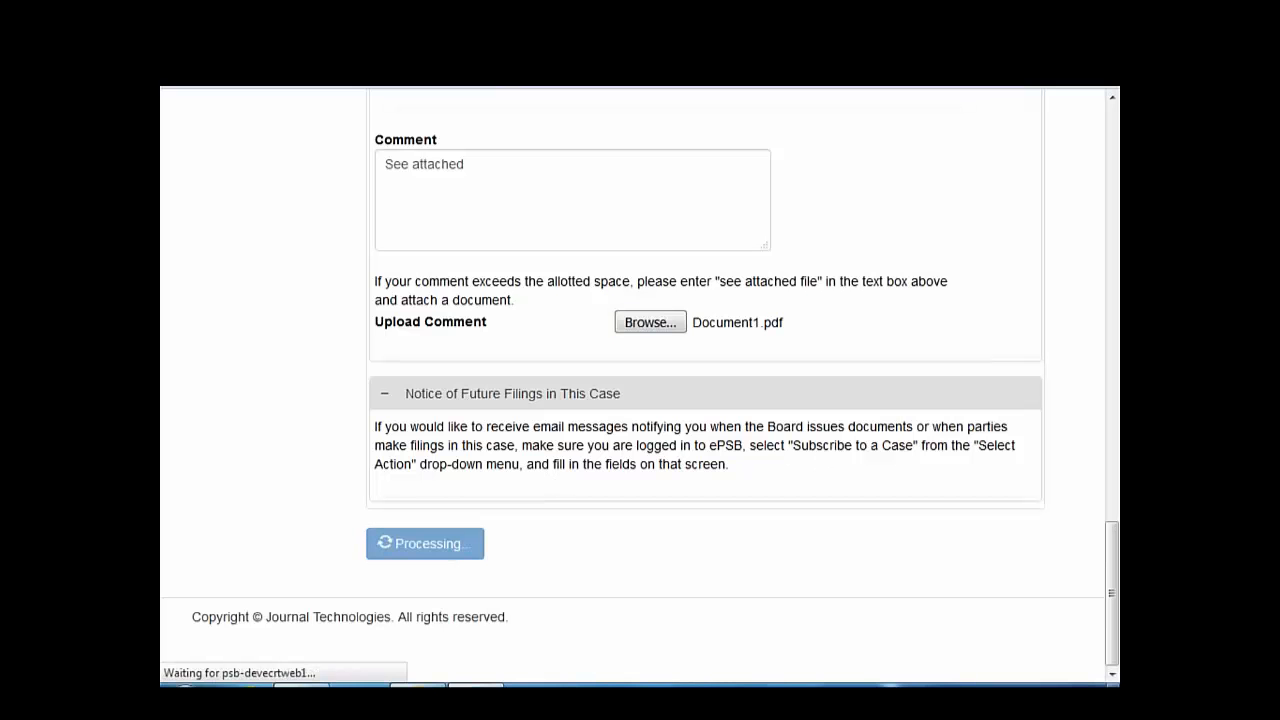
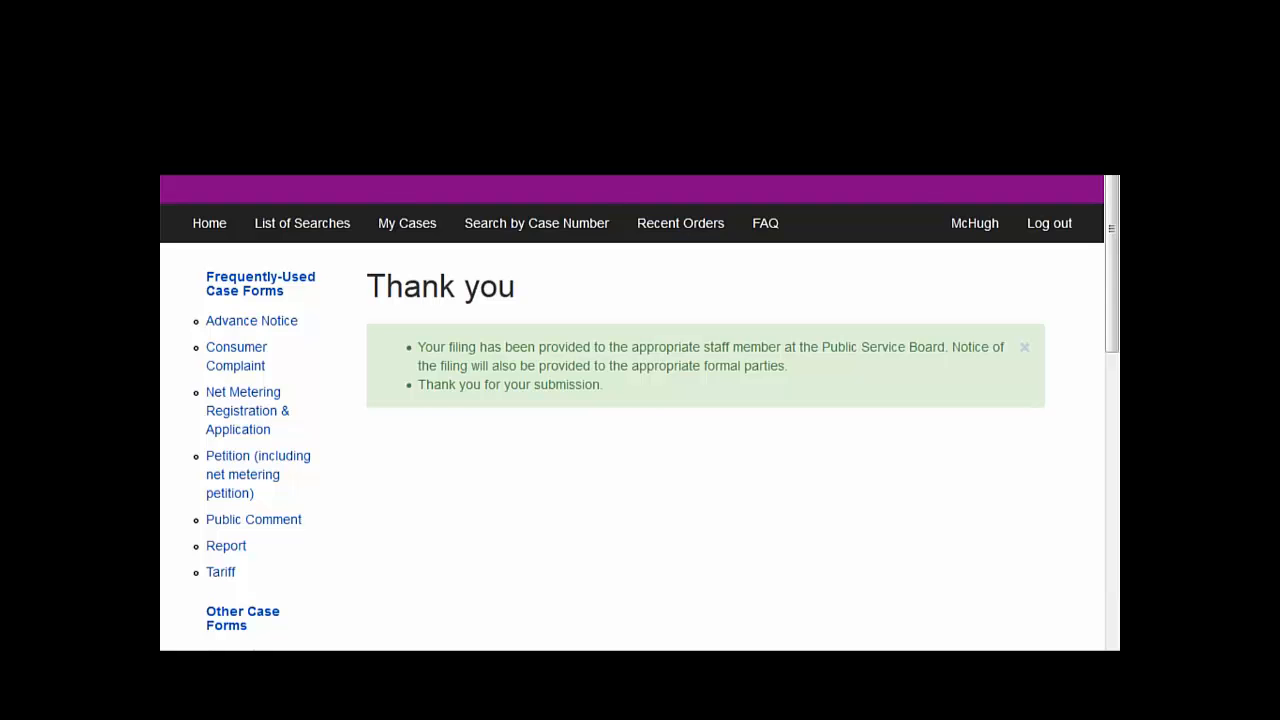
- Leave the Thank you page for the Search by Case Number page
left_click(536, 223)
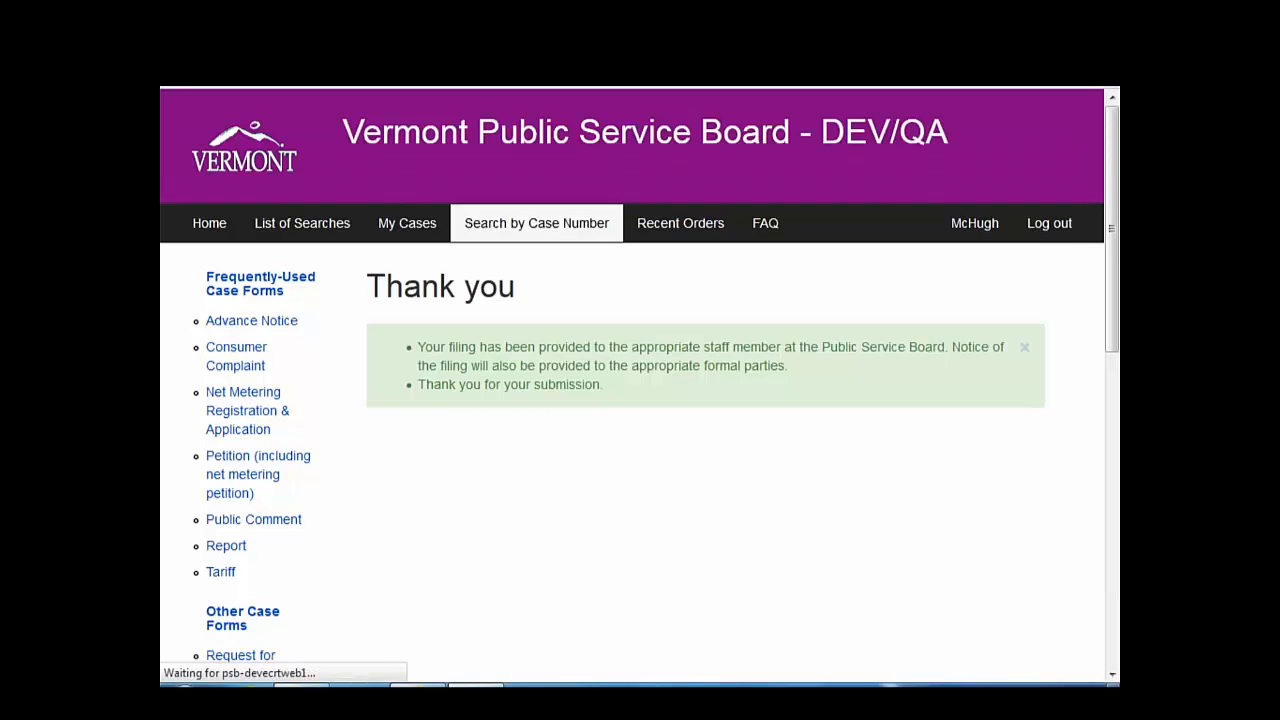
- Search case number 8816 and open its Case Details page from the results
left_click(440, 440)
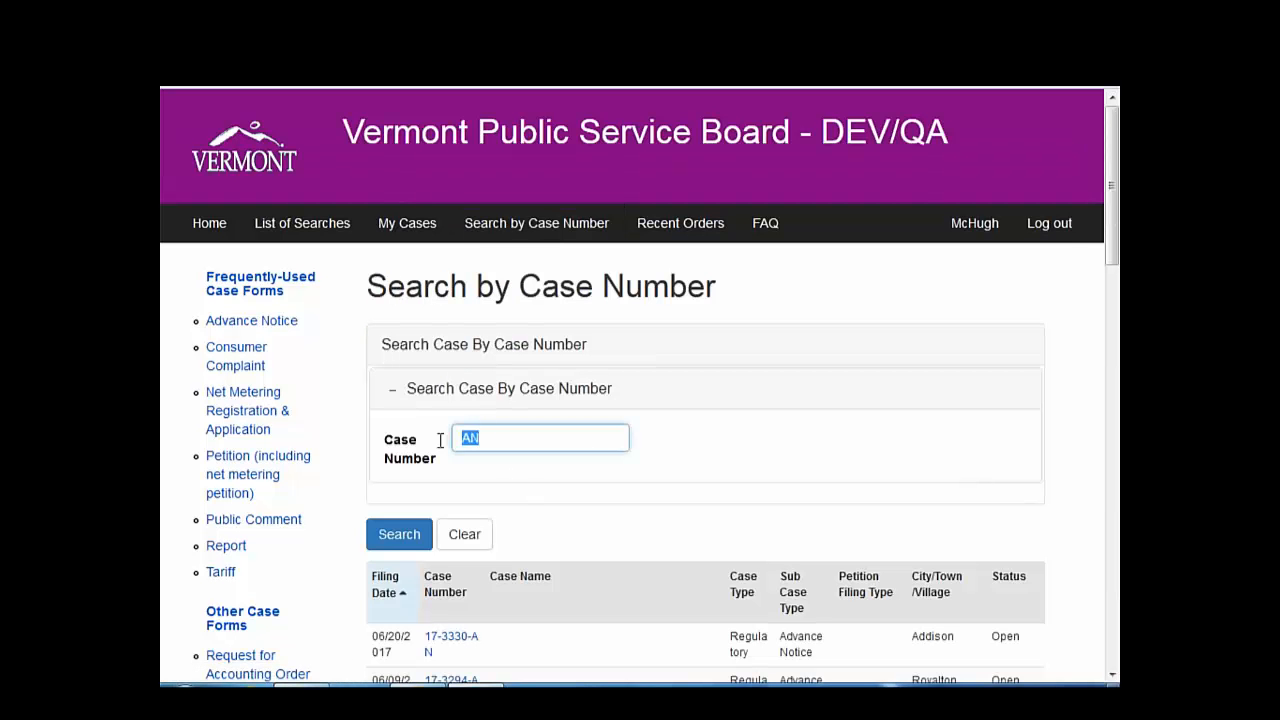
type("8816")
key("Return")
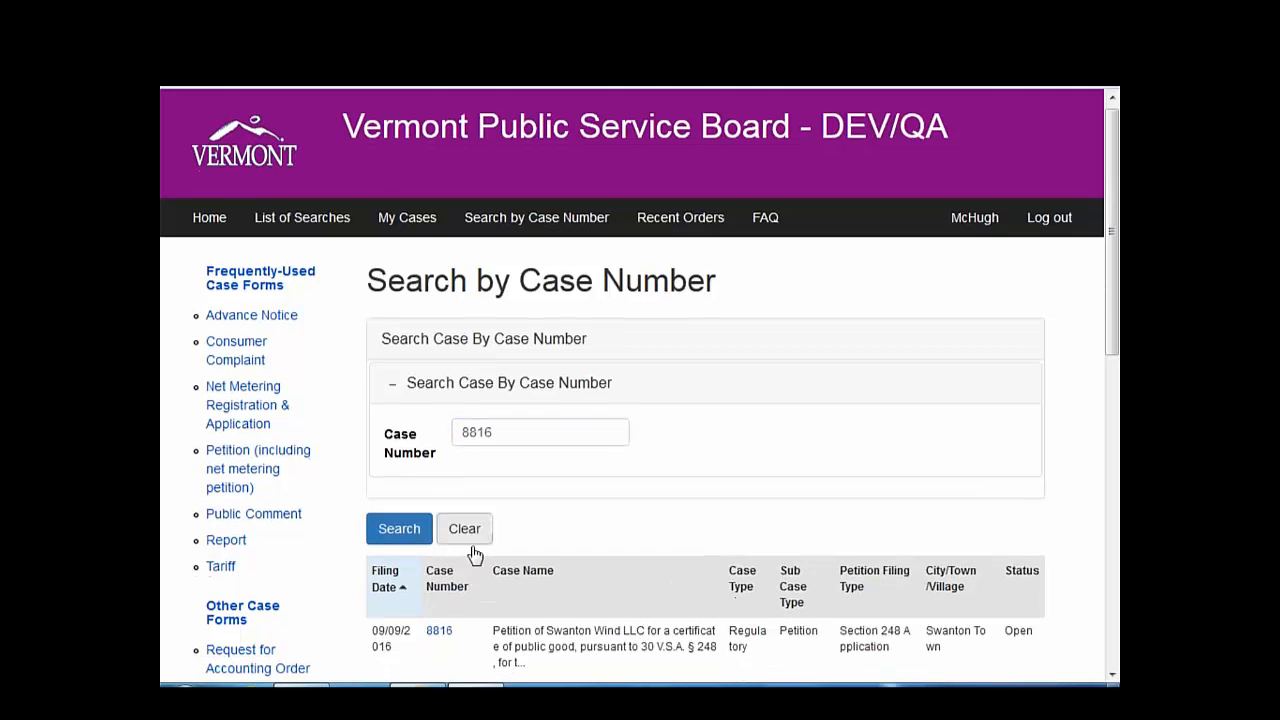
scroll(471, 551, "down", 2)
left_click(439, 424)
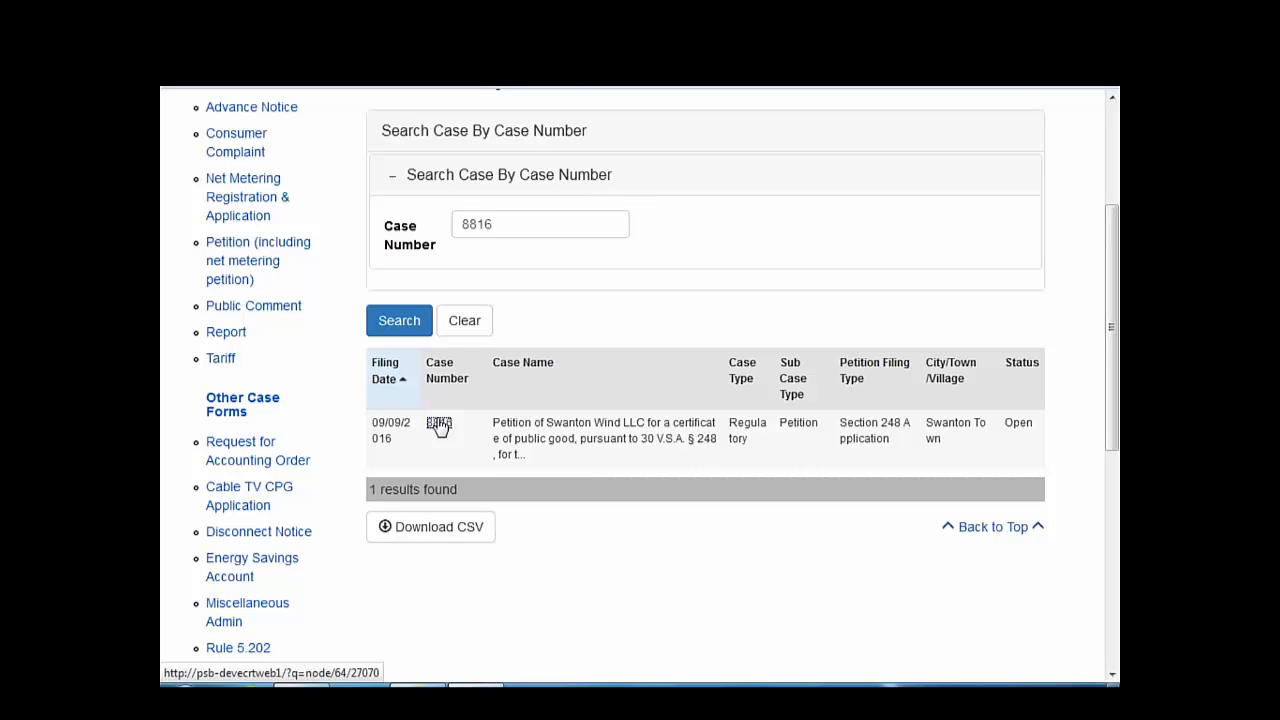
left_click(439, 424)
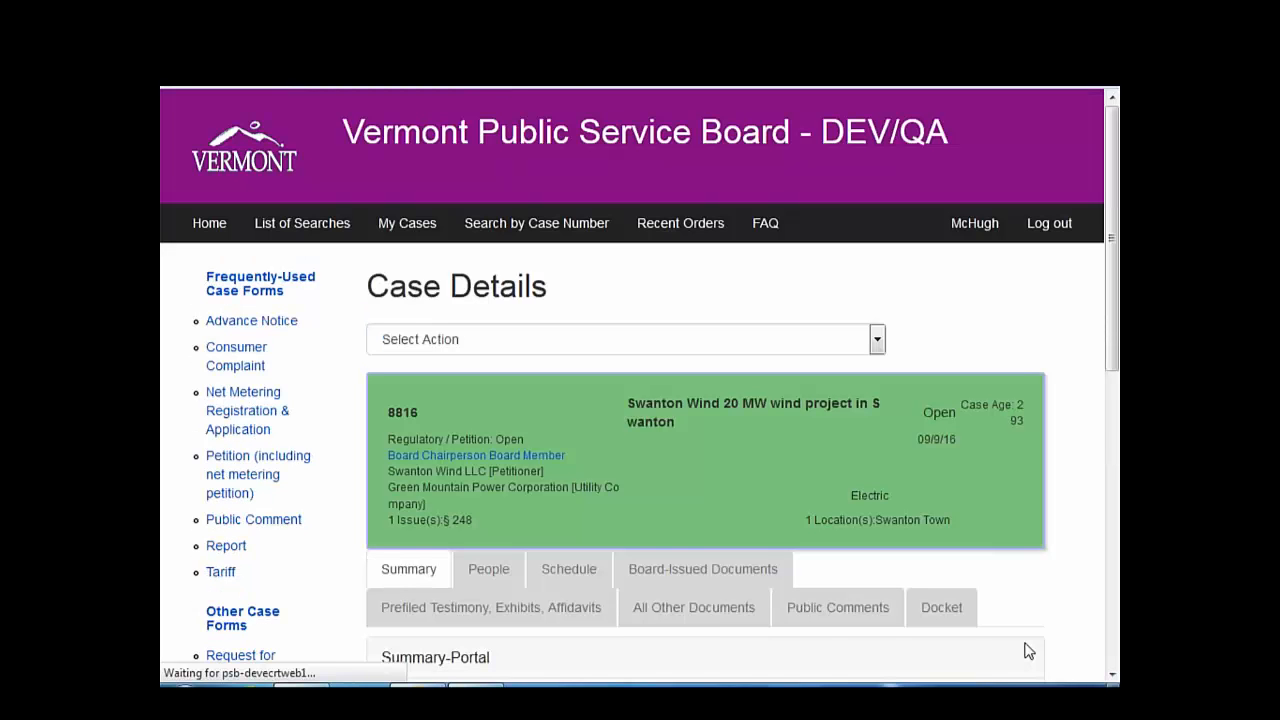
- Load the All Other Documents listing for case 8816
left_click(727, 620)
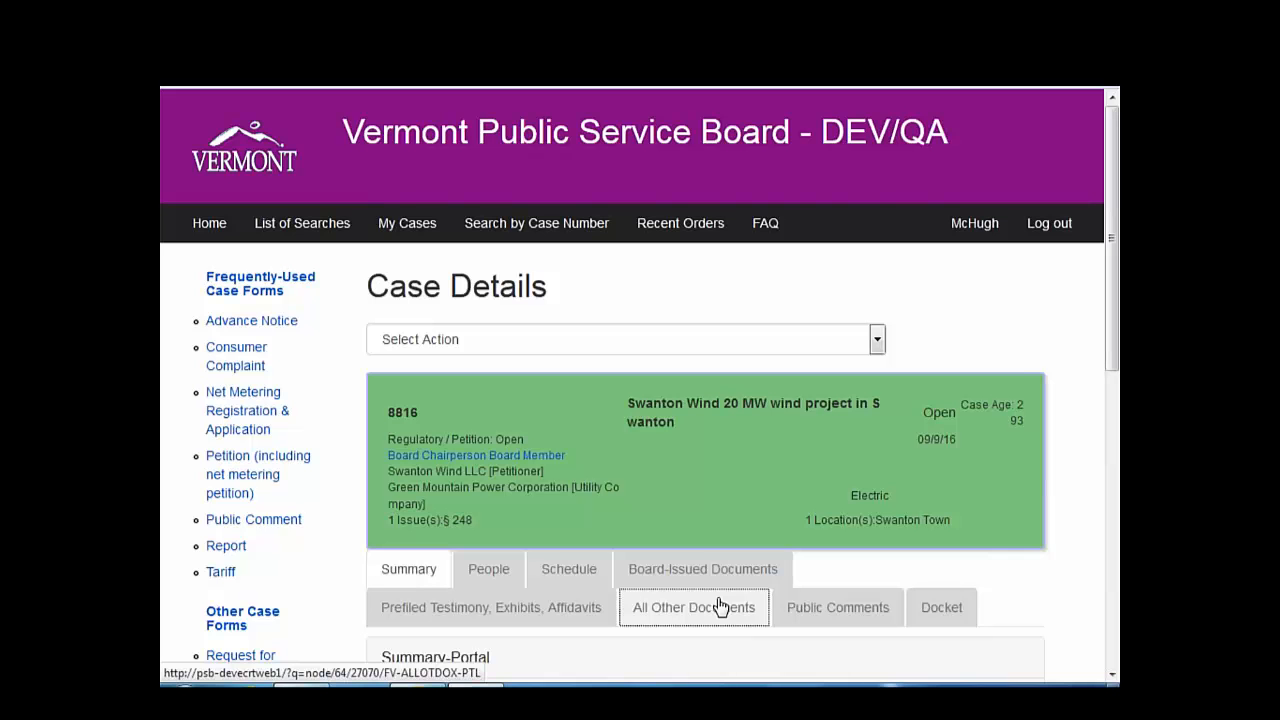
left_click(720, 607)
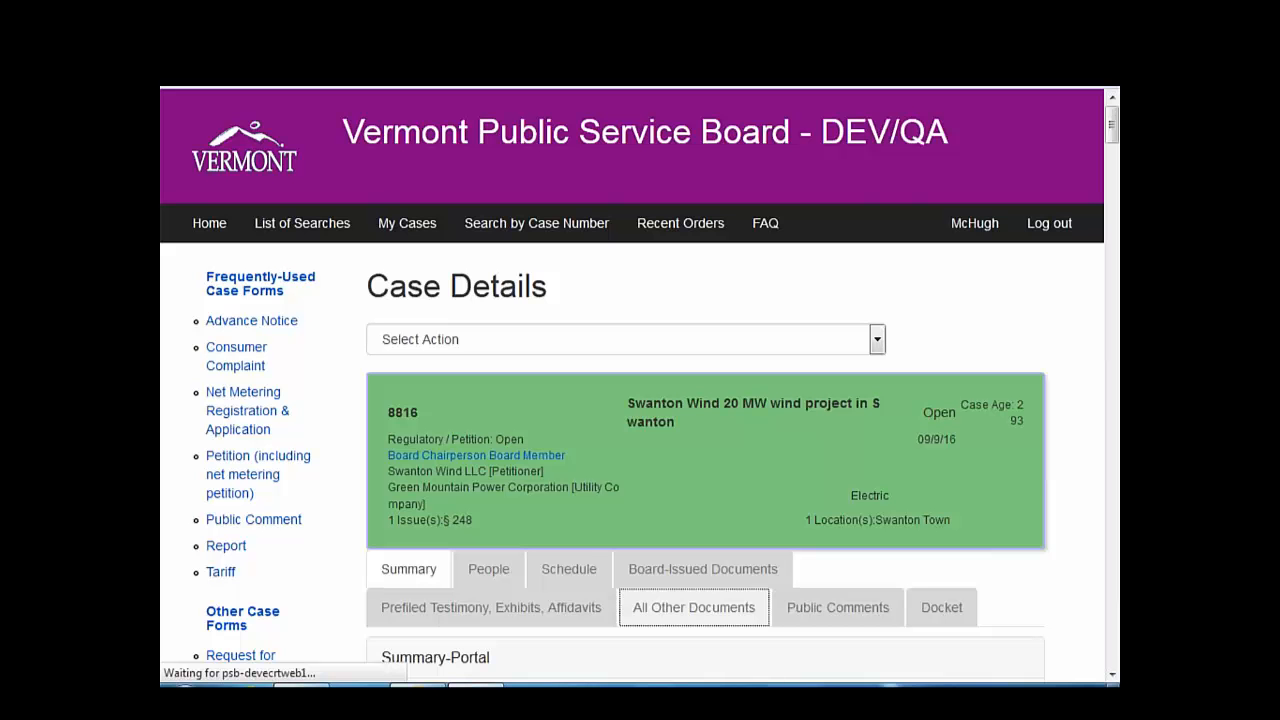
- Collapse the 'Documents in Initial Filing' section so the parties' documents appear
scroll(360, 458, "down", 3)
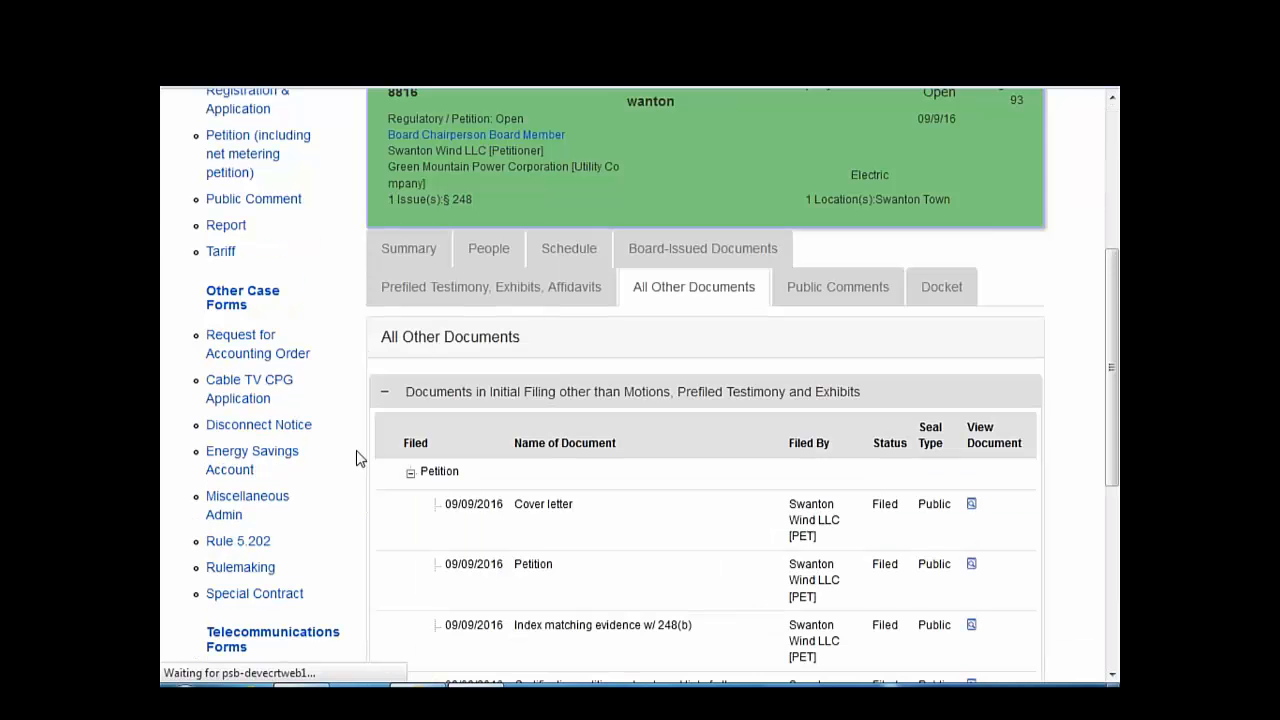
scroll(360, 458, "down", 4)
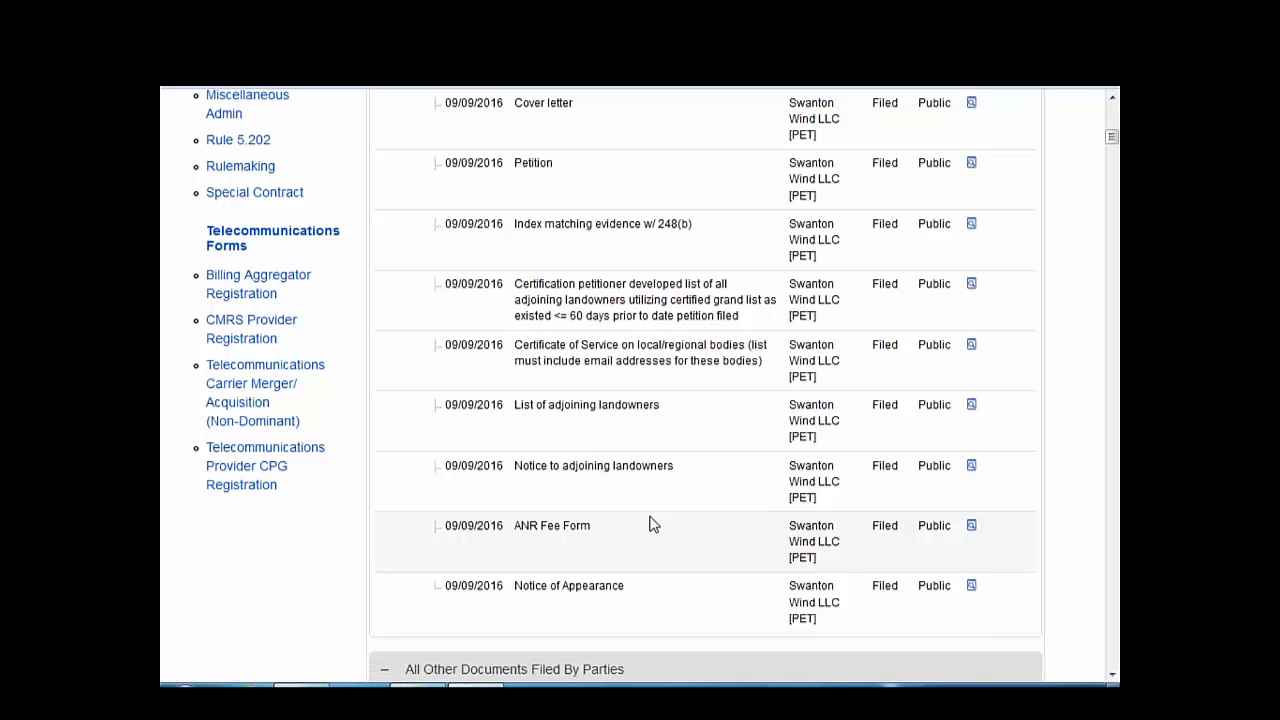
scroll(651, 523, "up", 3)
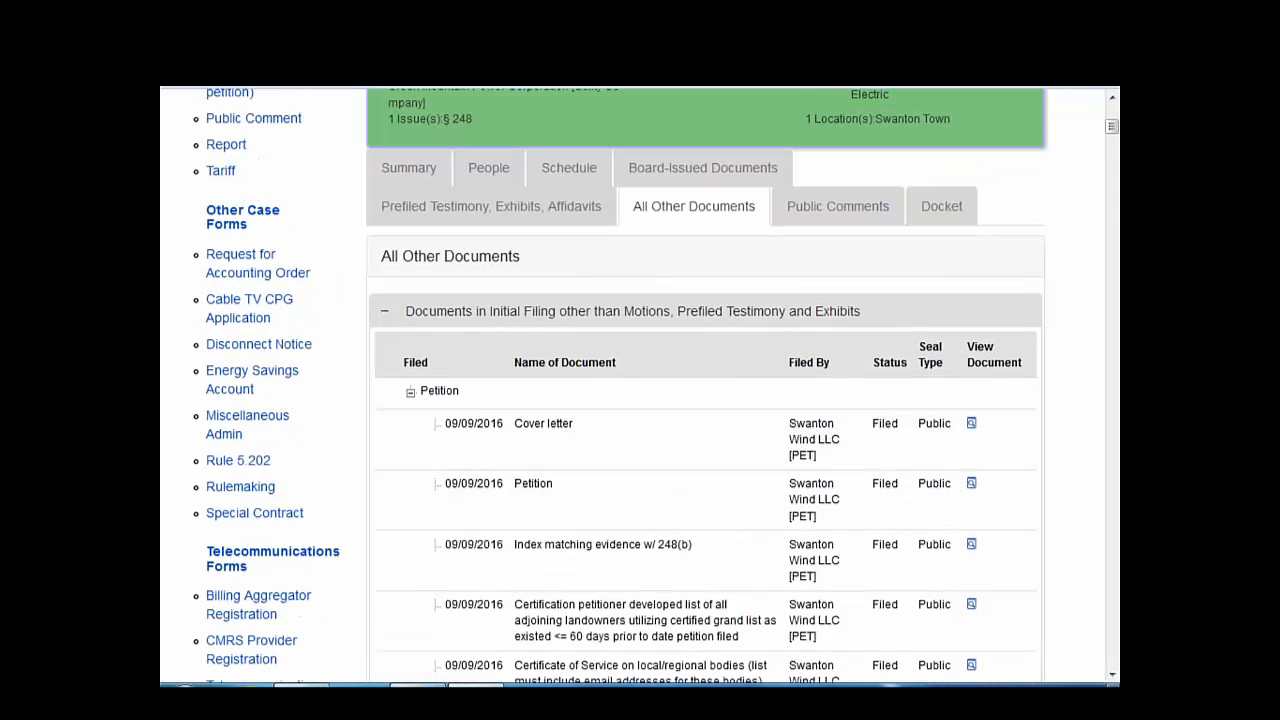
left_click(385, 312)
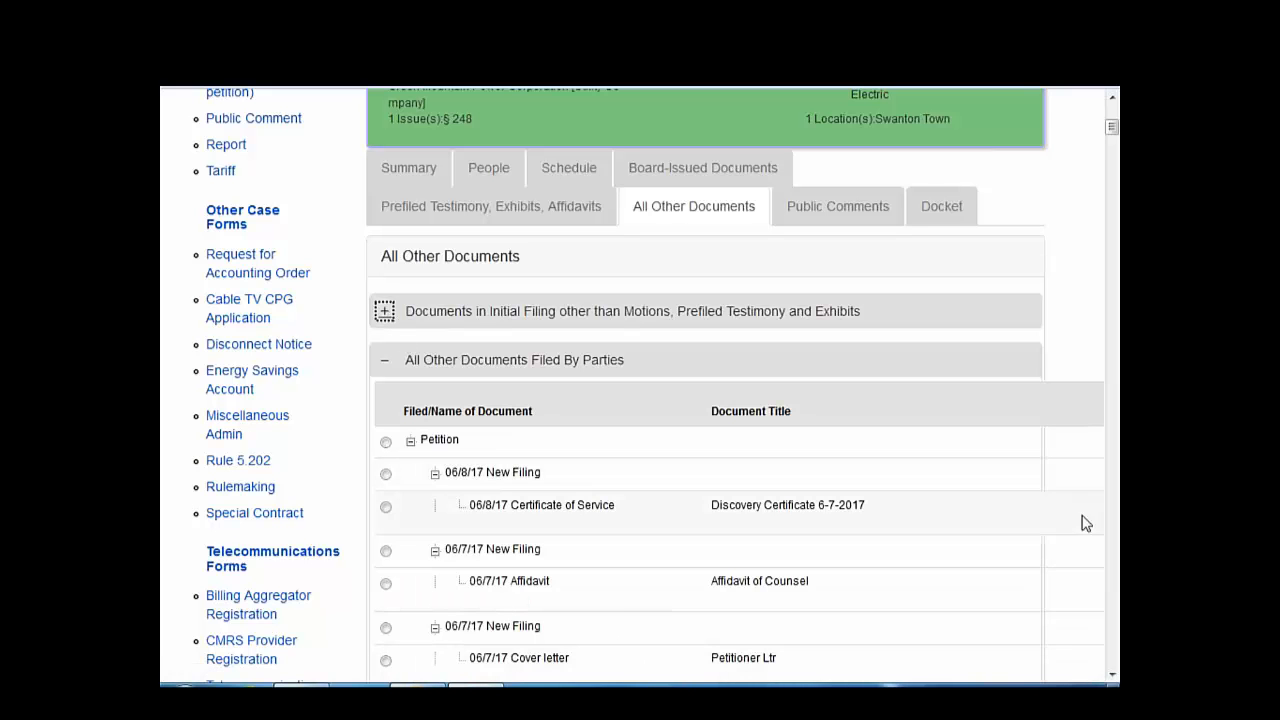
- Show the parties' documents filter row and view the Filed/Name filter values
left_click(915, 648)
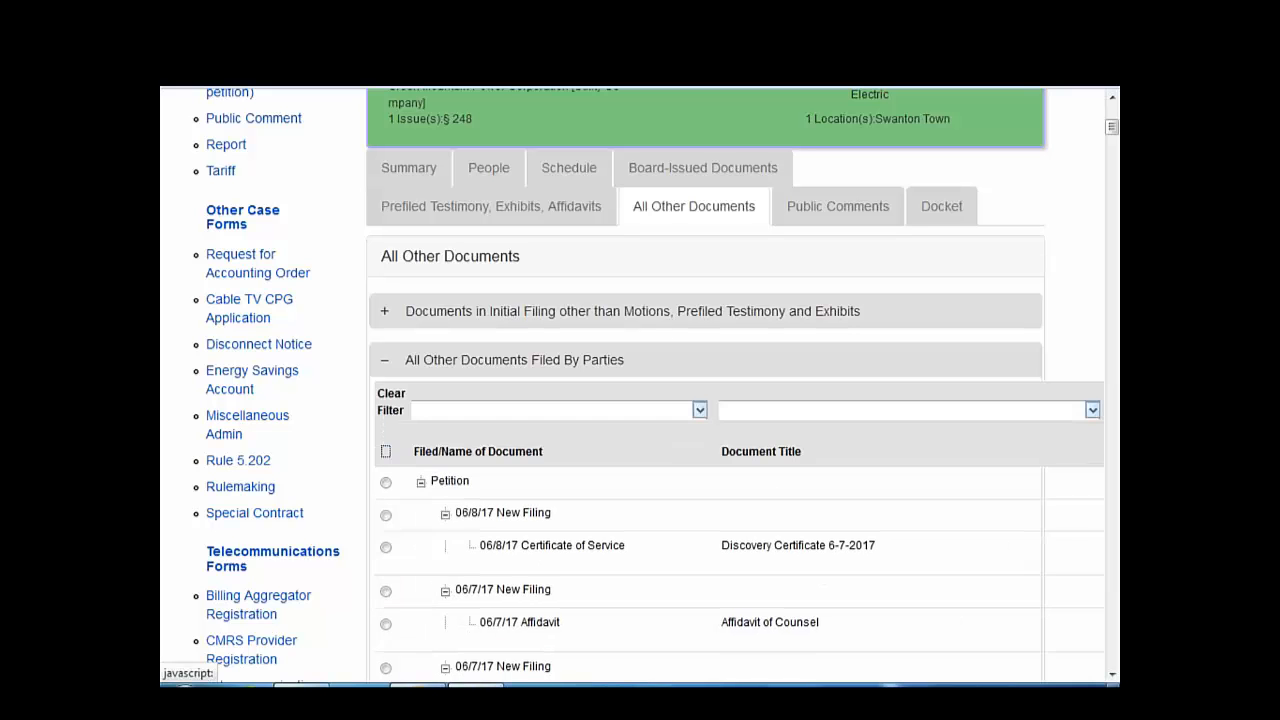
left_click(699, 411)
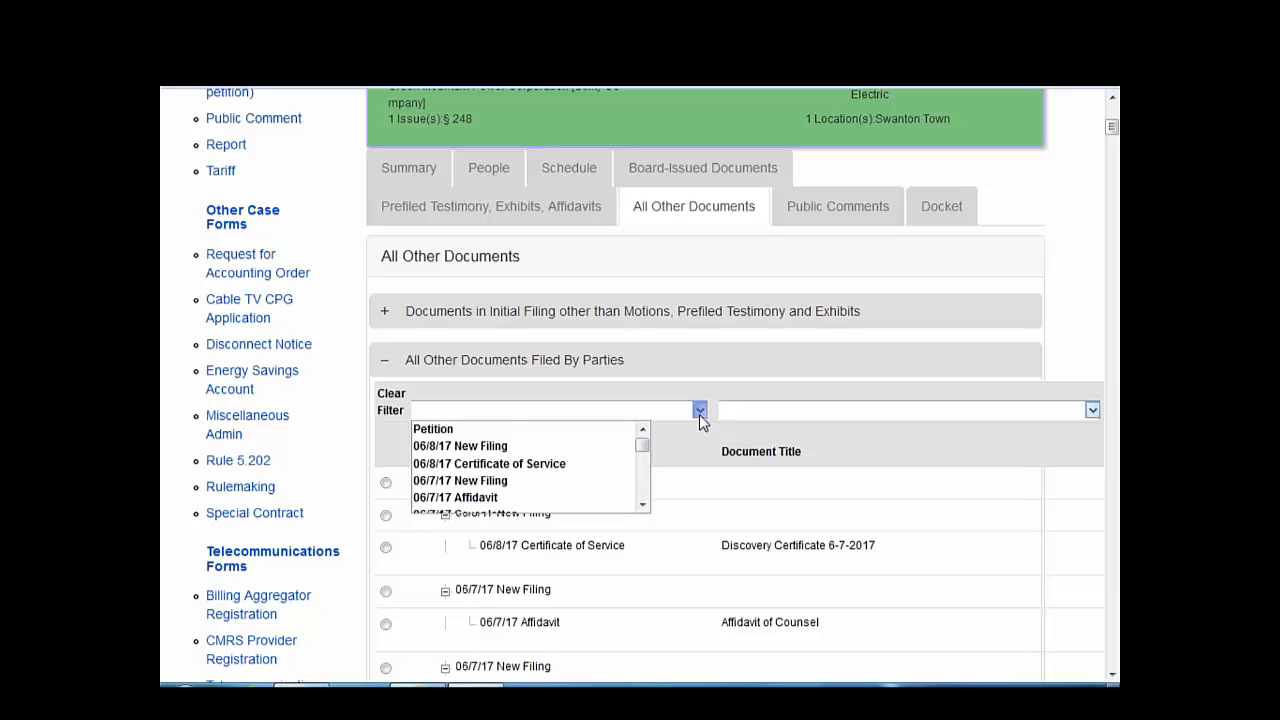
mouse_move(645, 455)
left_mouse_down()
mouse_move(646, 494)
mouse_move(645, 440)
left_mouse_up()
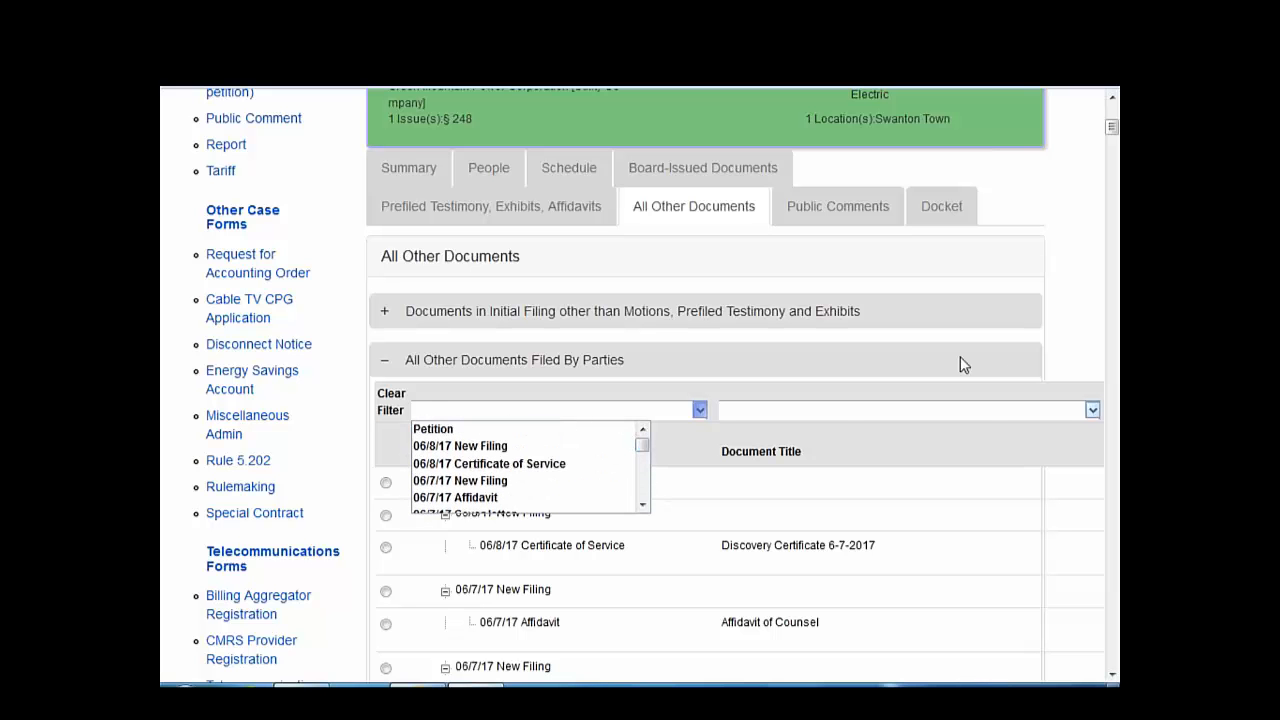
- Browse the available titles in the Document Title filter list
left_click(1093, 411)
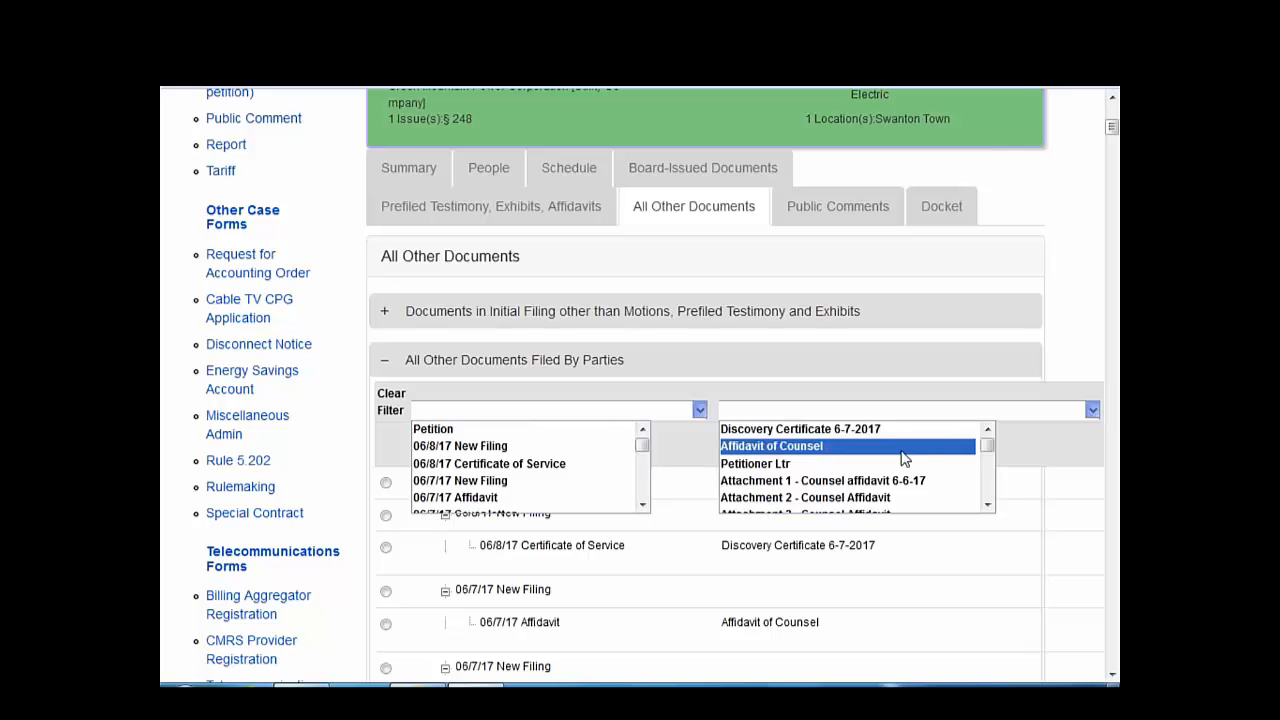
scroll(942, 486, "down", 2)
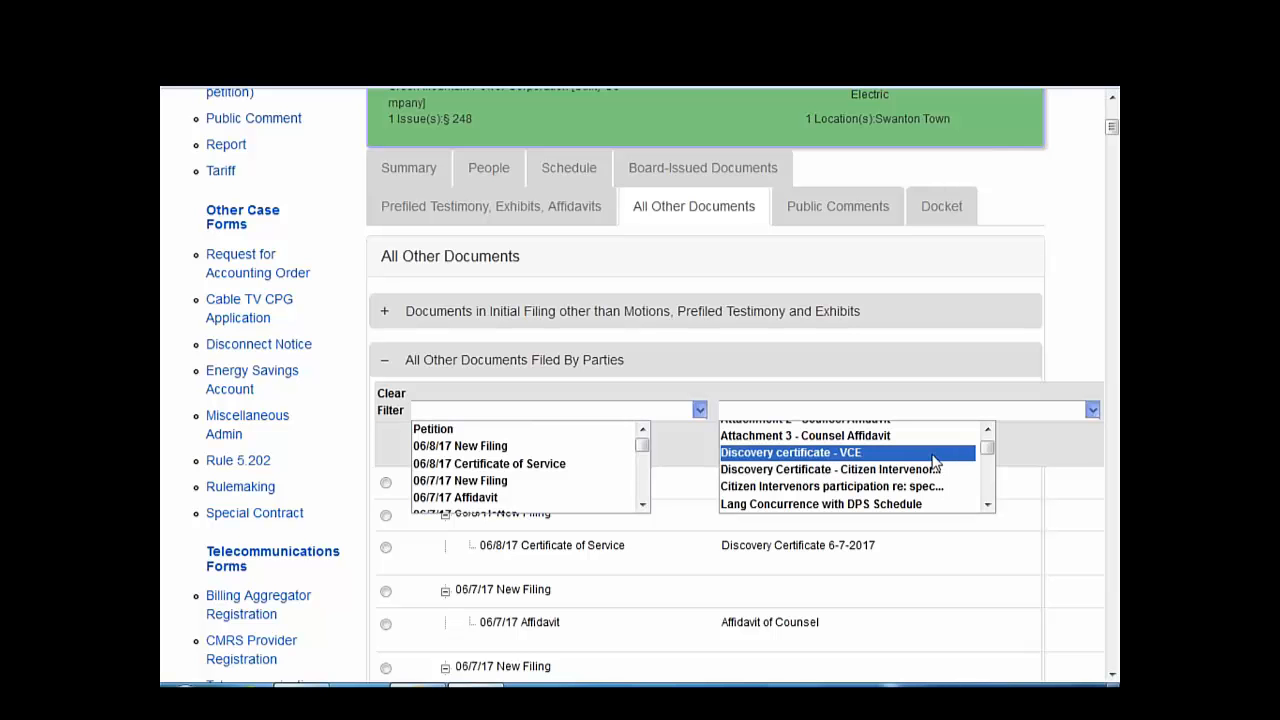
scroll(935, 460, "down", 3)
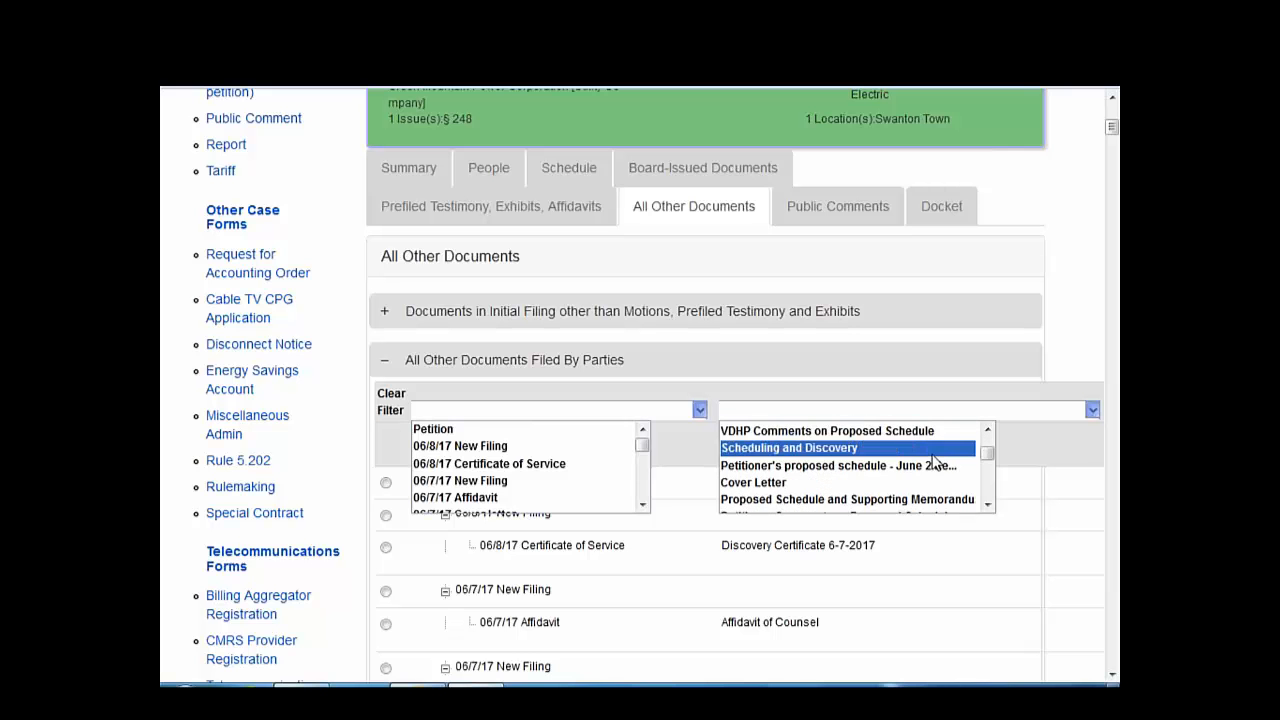
scroll(935, 460, "down", 2)
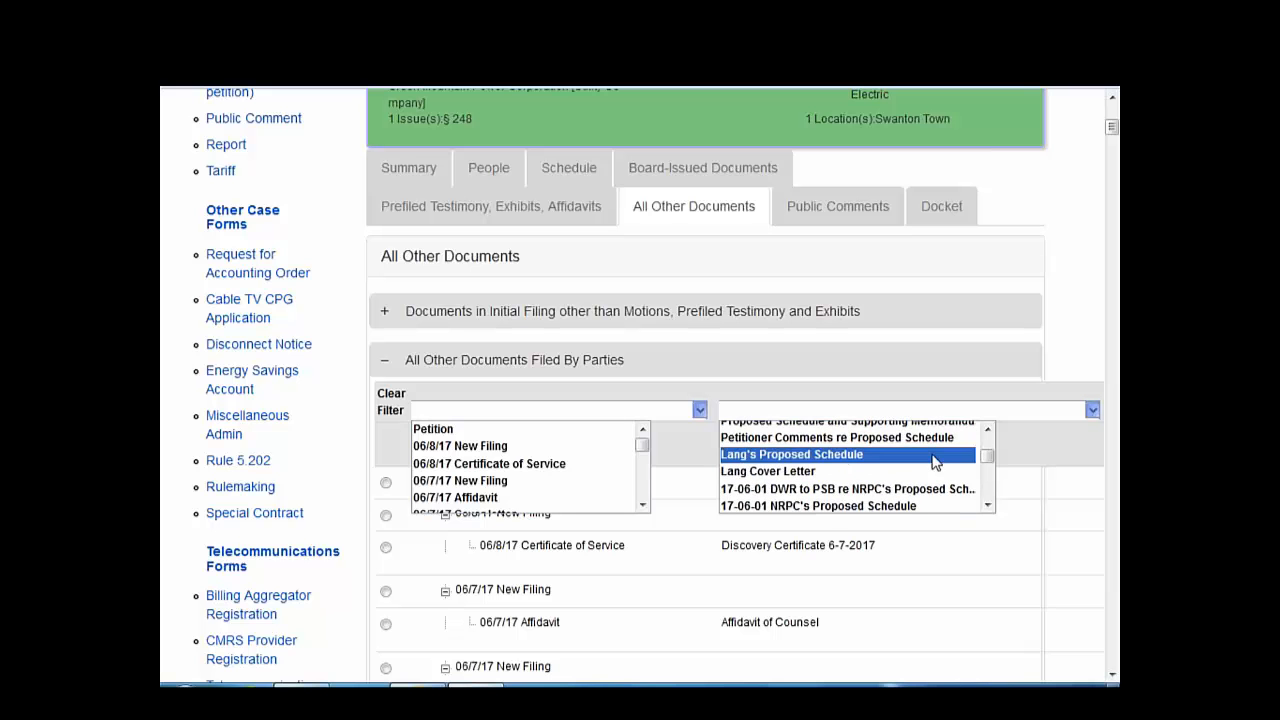
scroll(935, 460, "down", 5)
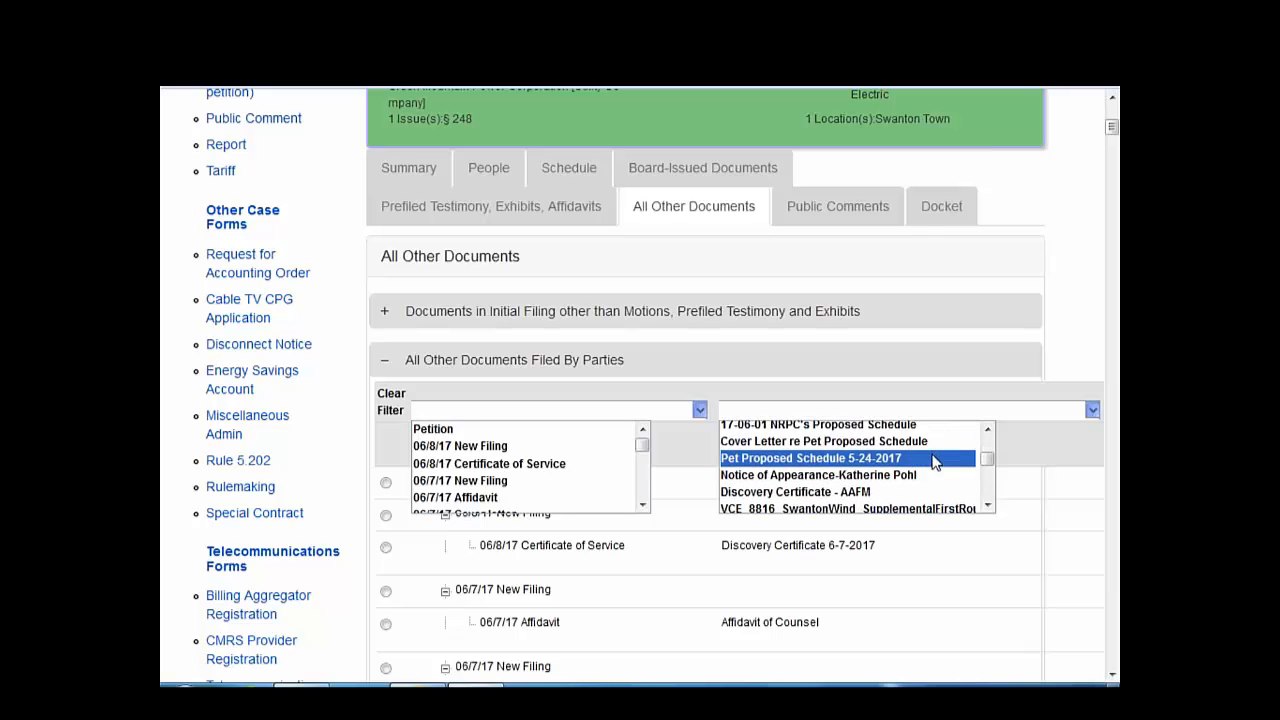
scroll(935, 460, "down", 5)
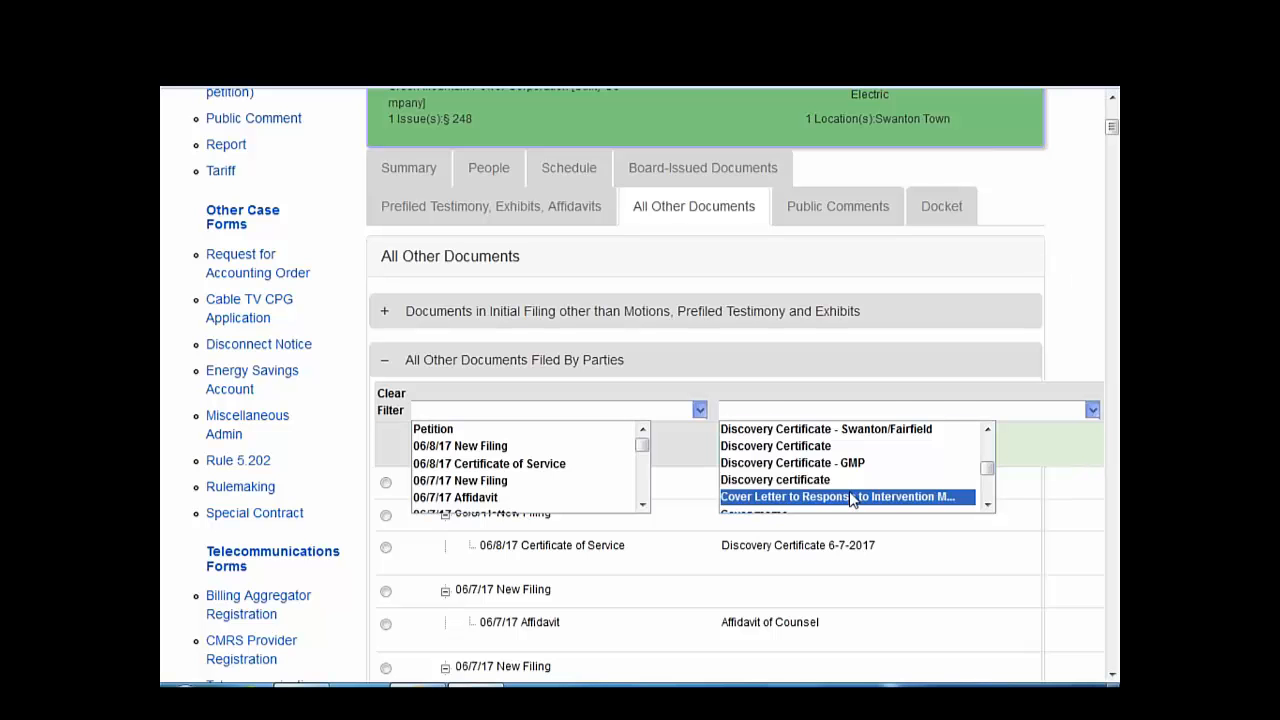
- Filter the Document Title column to 'Discovery Certificate' and review the matching rows
left_click(844, 445)
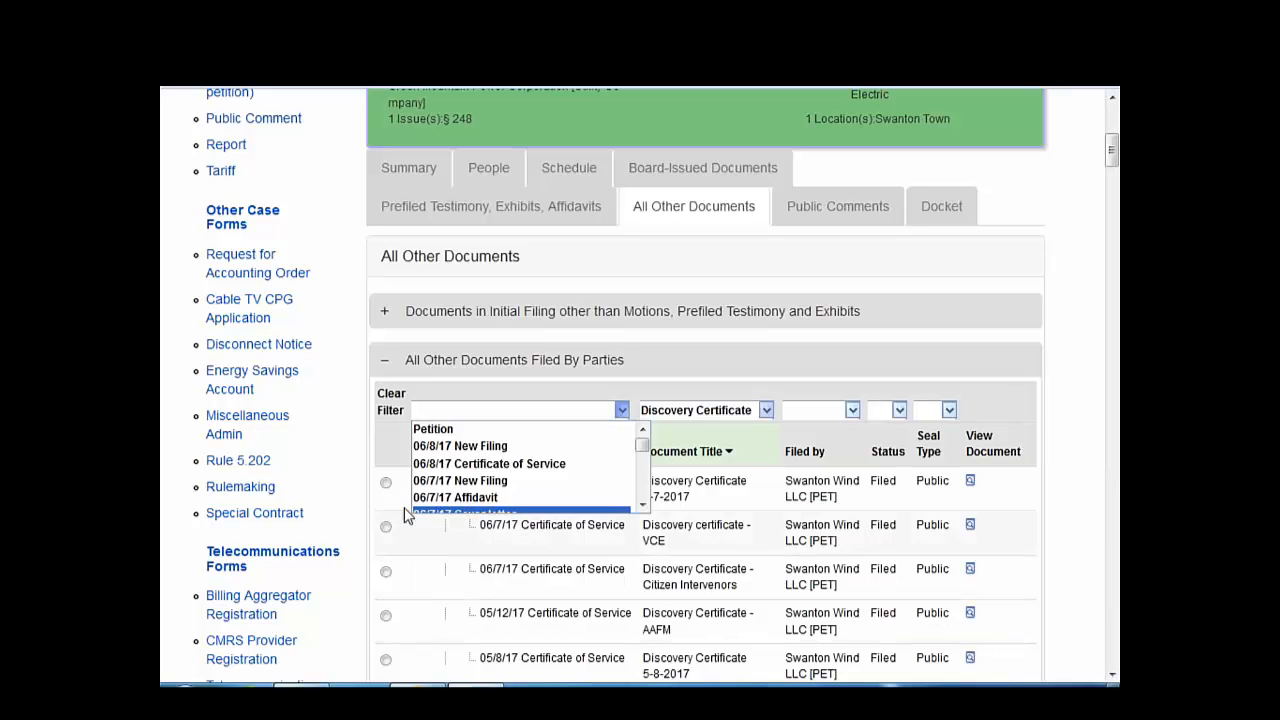
scroll(374, 603, "down", 3)
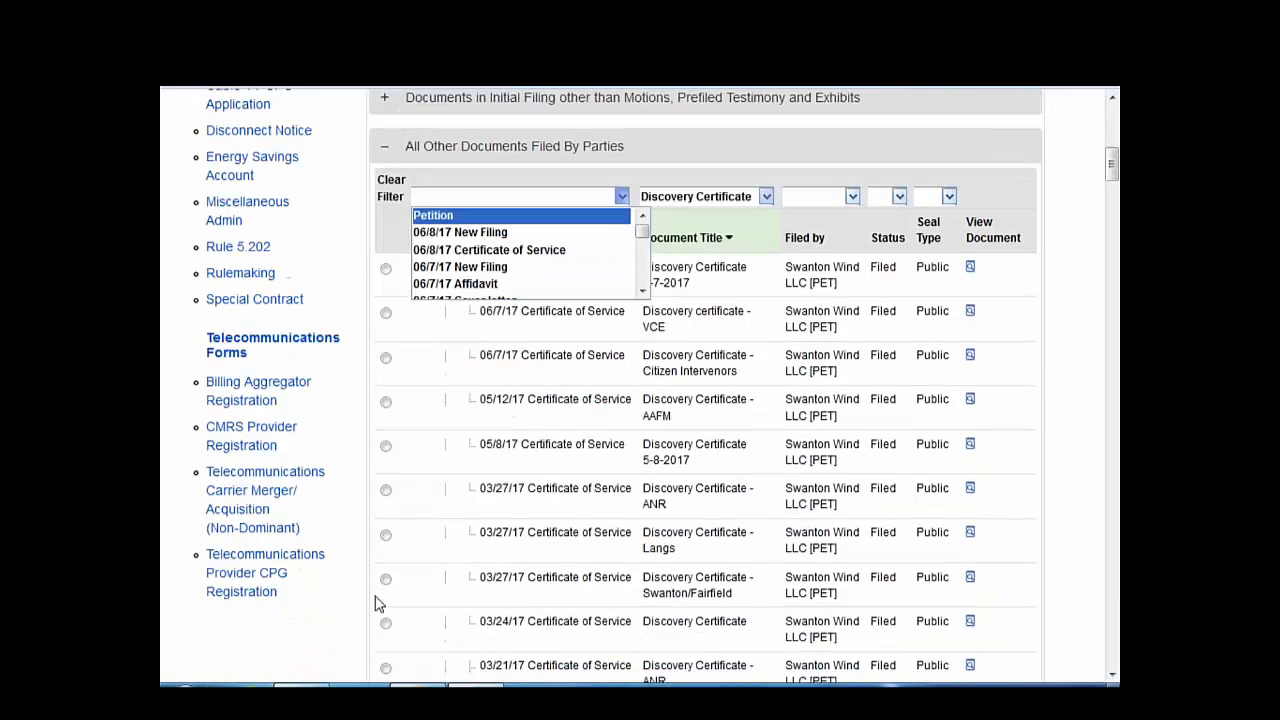
scroll(390, 613, "down", 3)
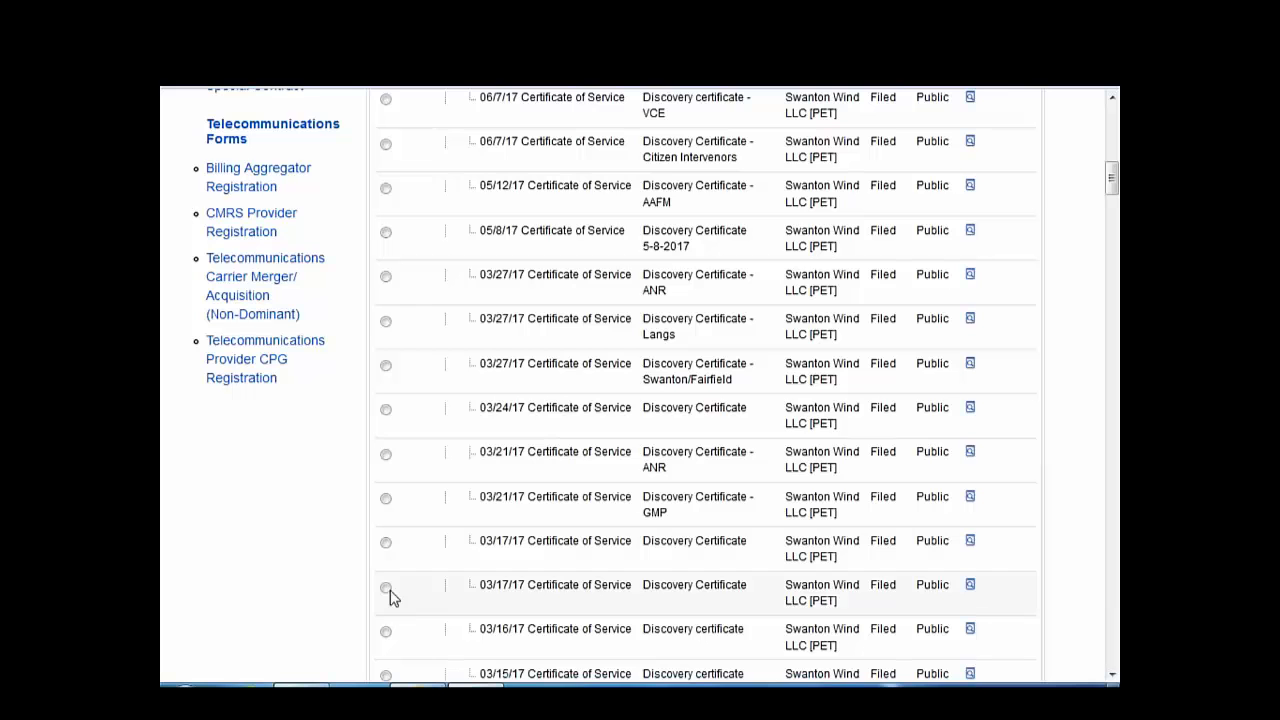
scroll(408, 566, "down", 3)
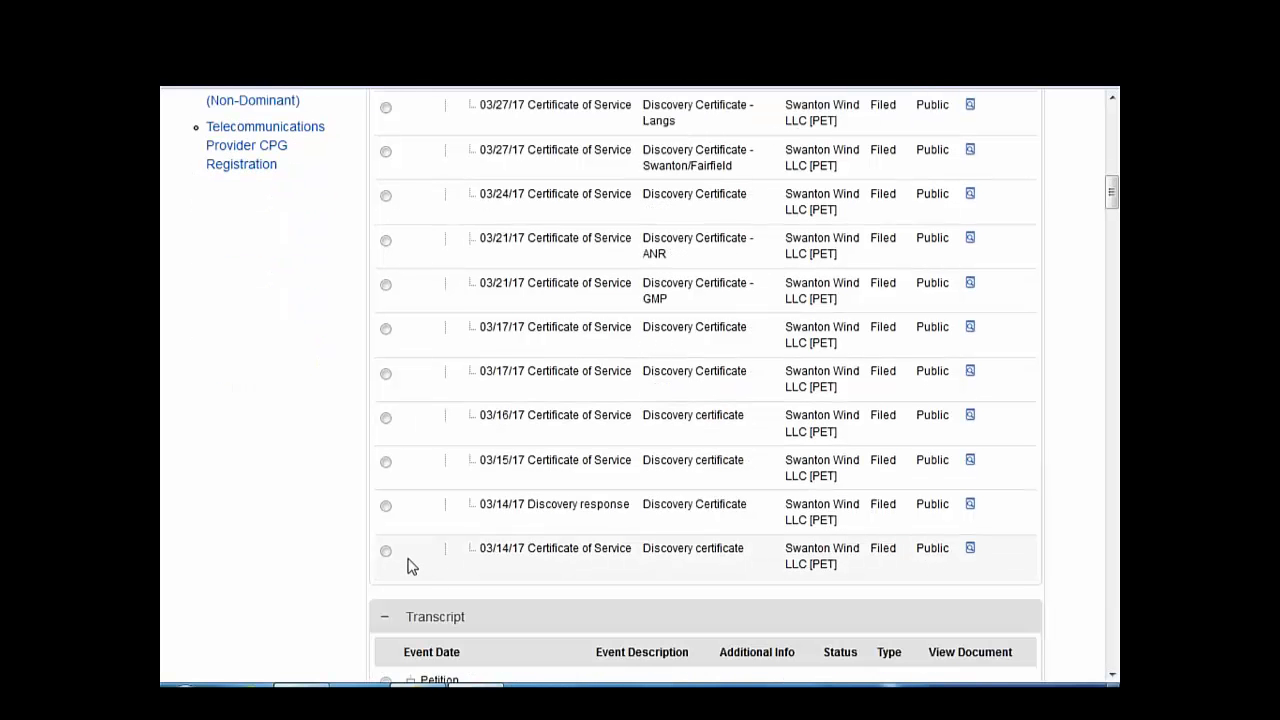
scroll(657, 594, "up", 2)
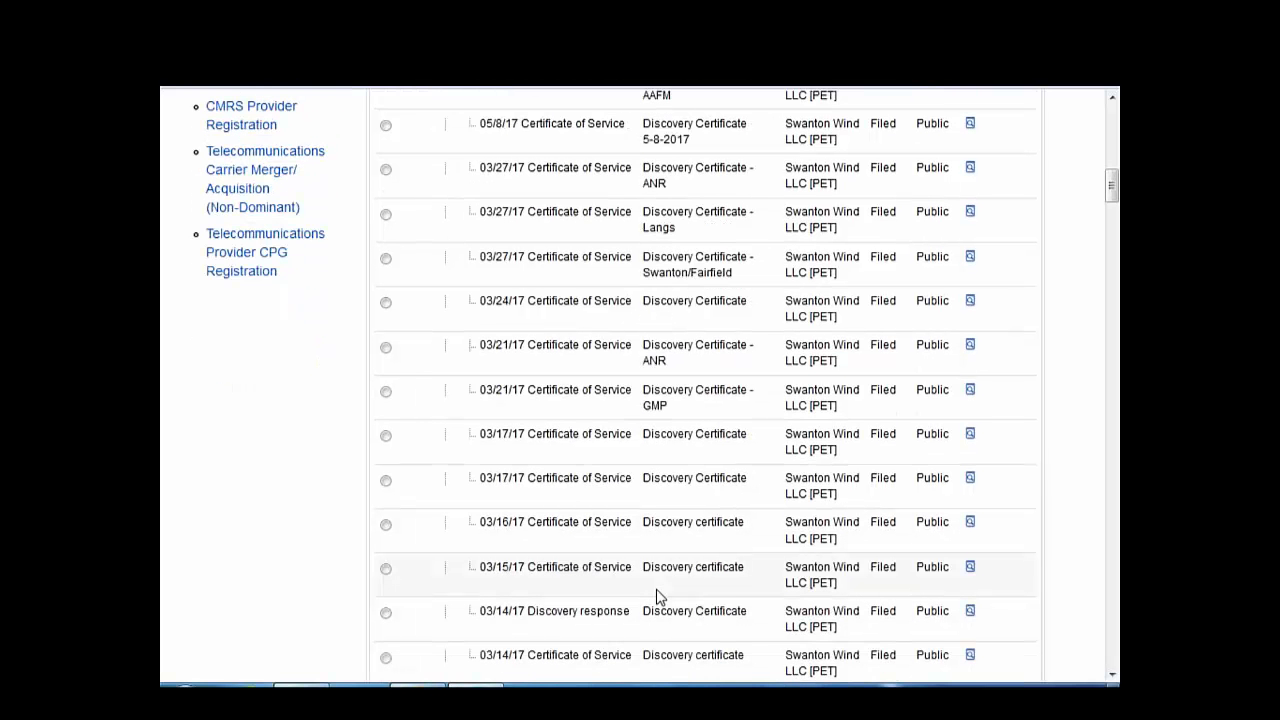
scroll(657, 594, "up", 8)
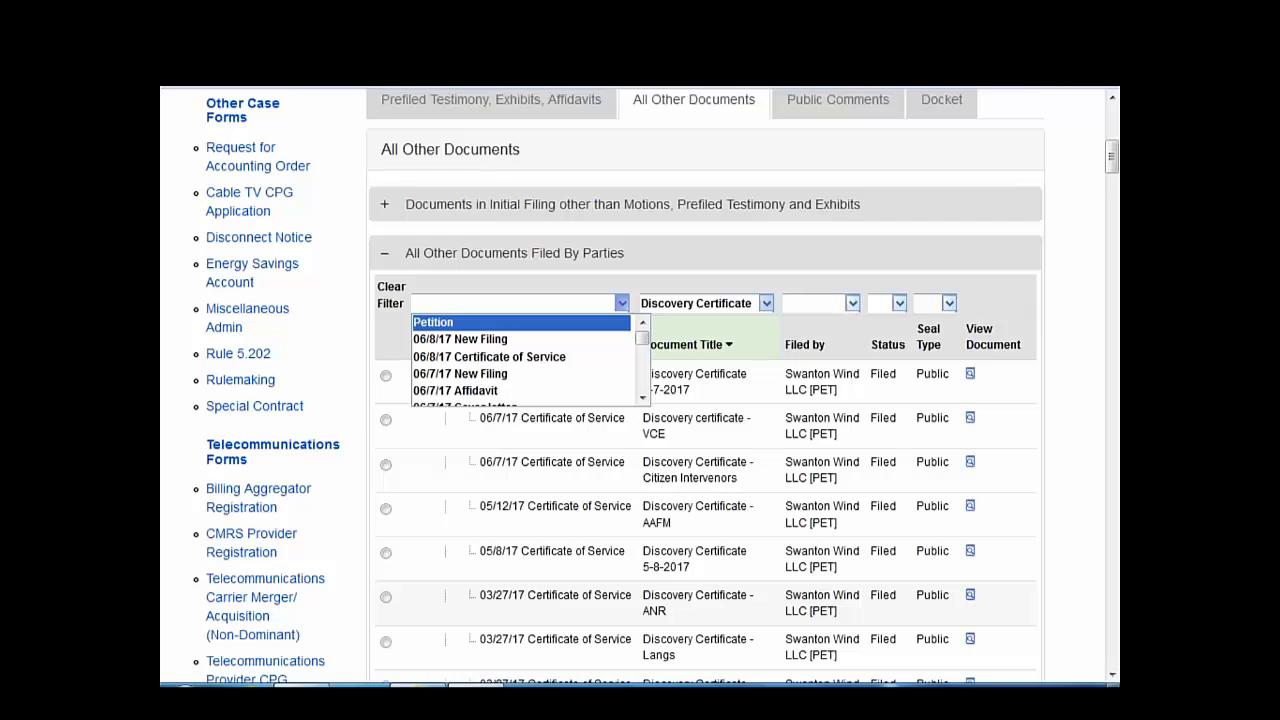
scroll(656, 387, "up", 4)
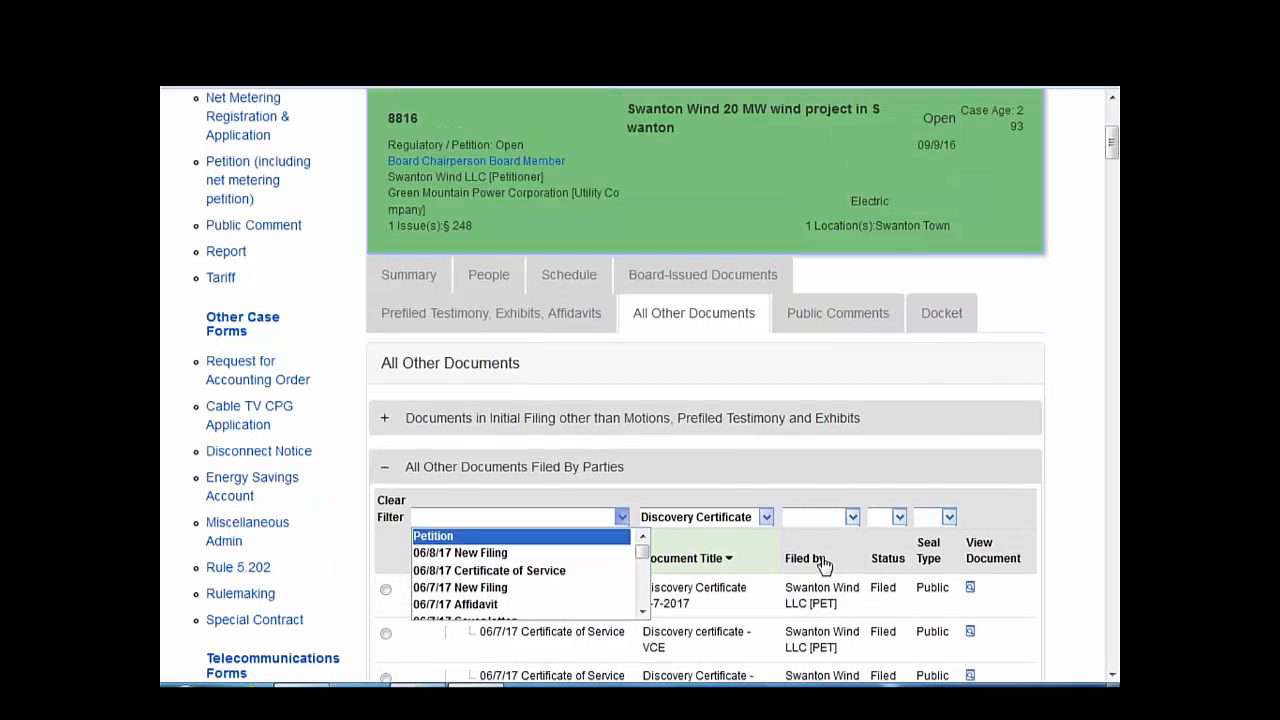
- Close the filter choices and select the VCE discovery certificate row
left_click(390, 517)
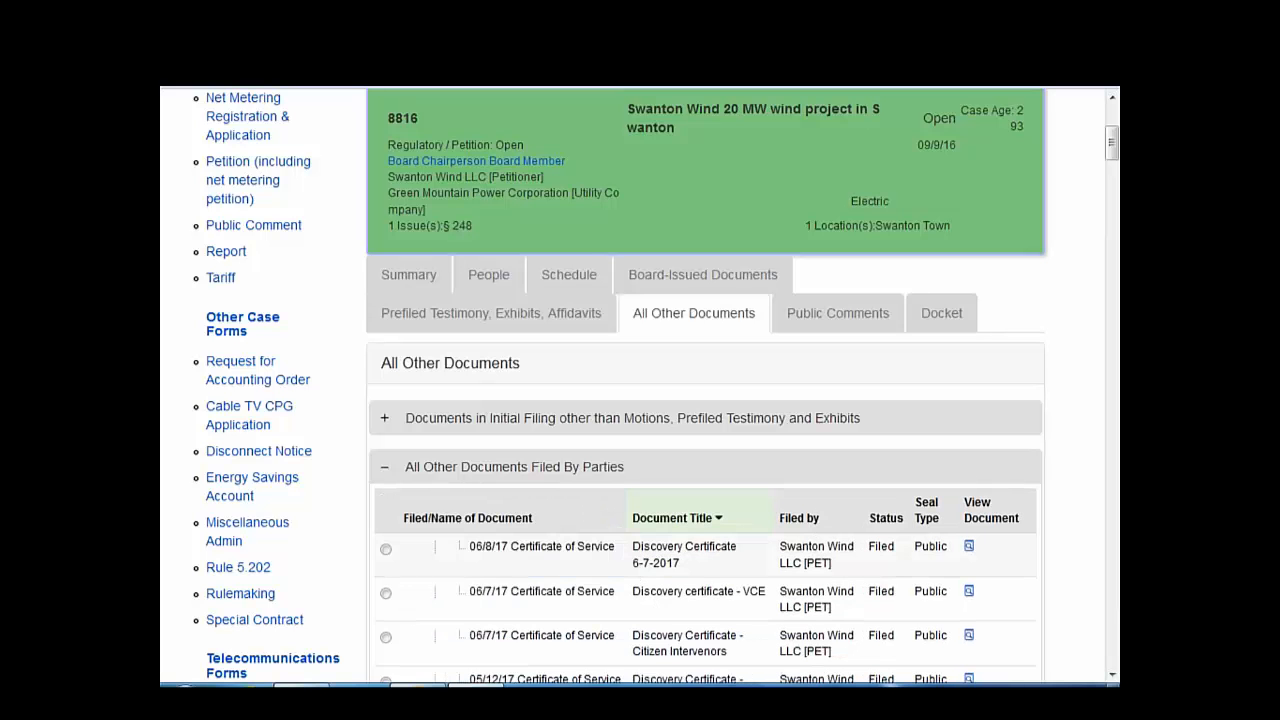
left_click(386, 594)
left_click(386, 519)
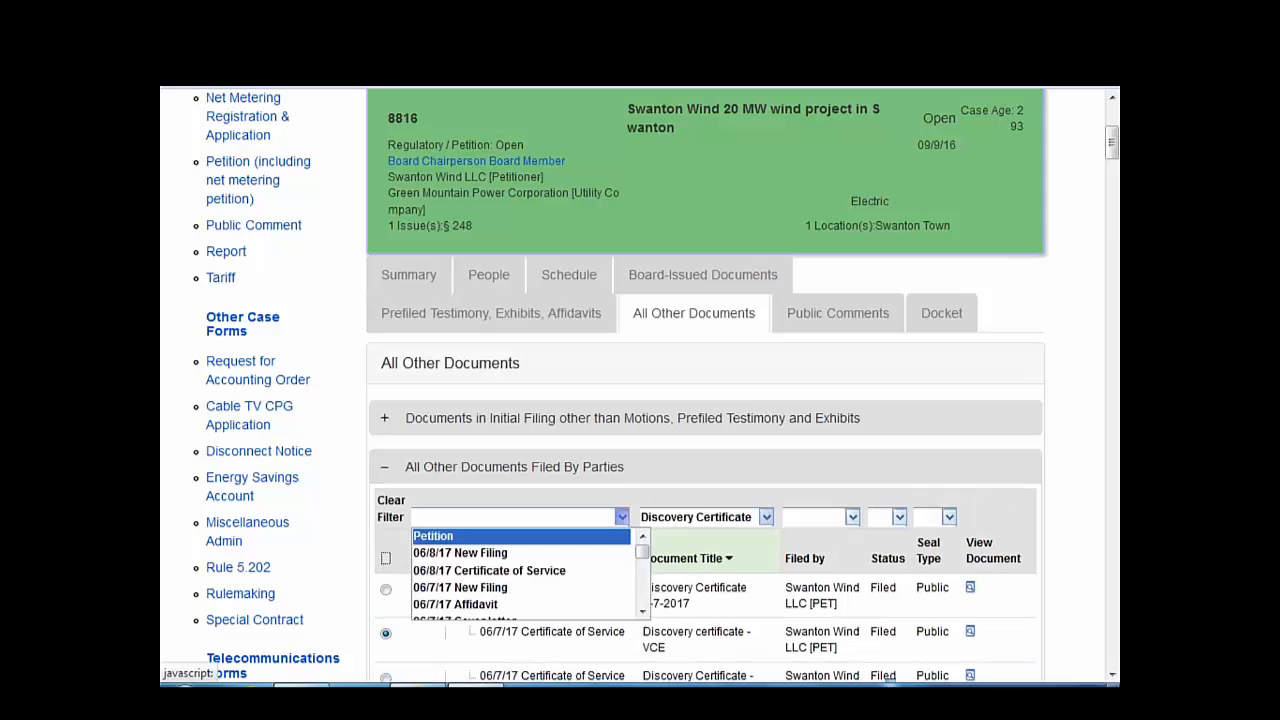
left_click(386, 633)
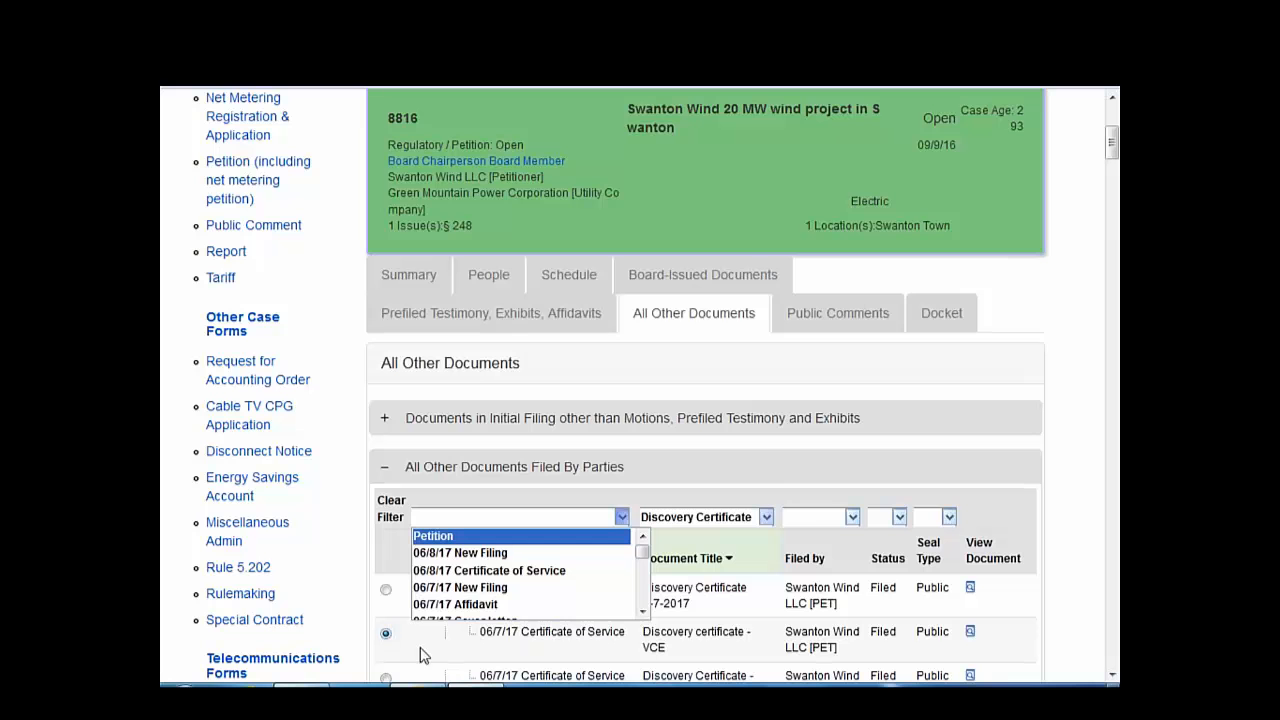
scroll(584, 438, "up", 3)
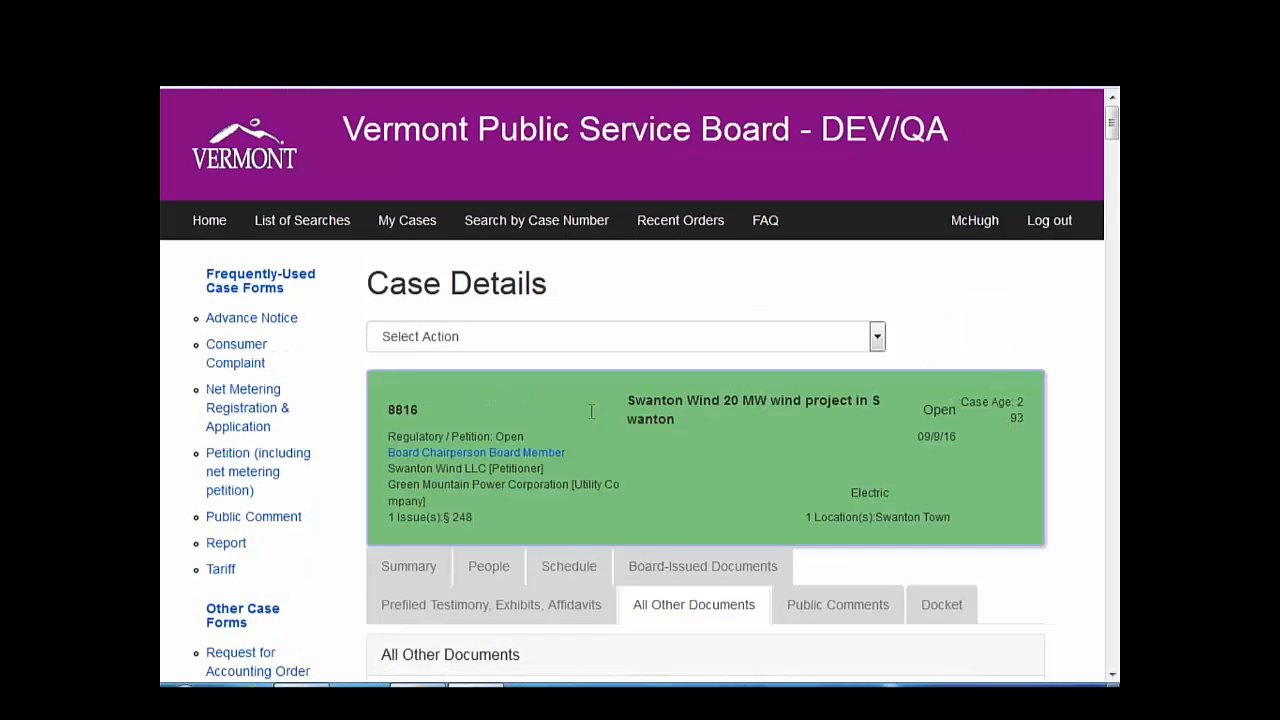